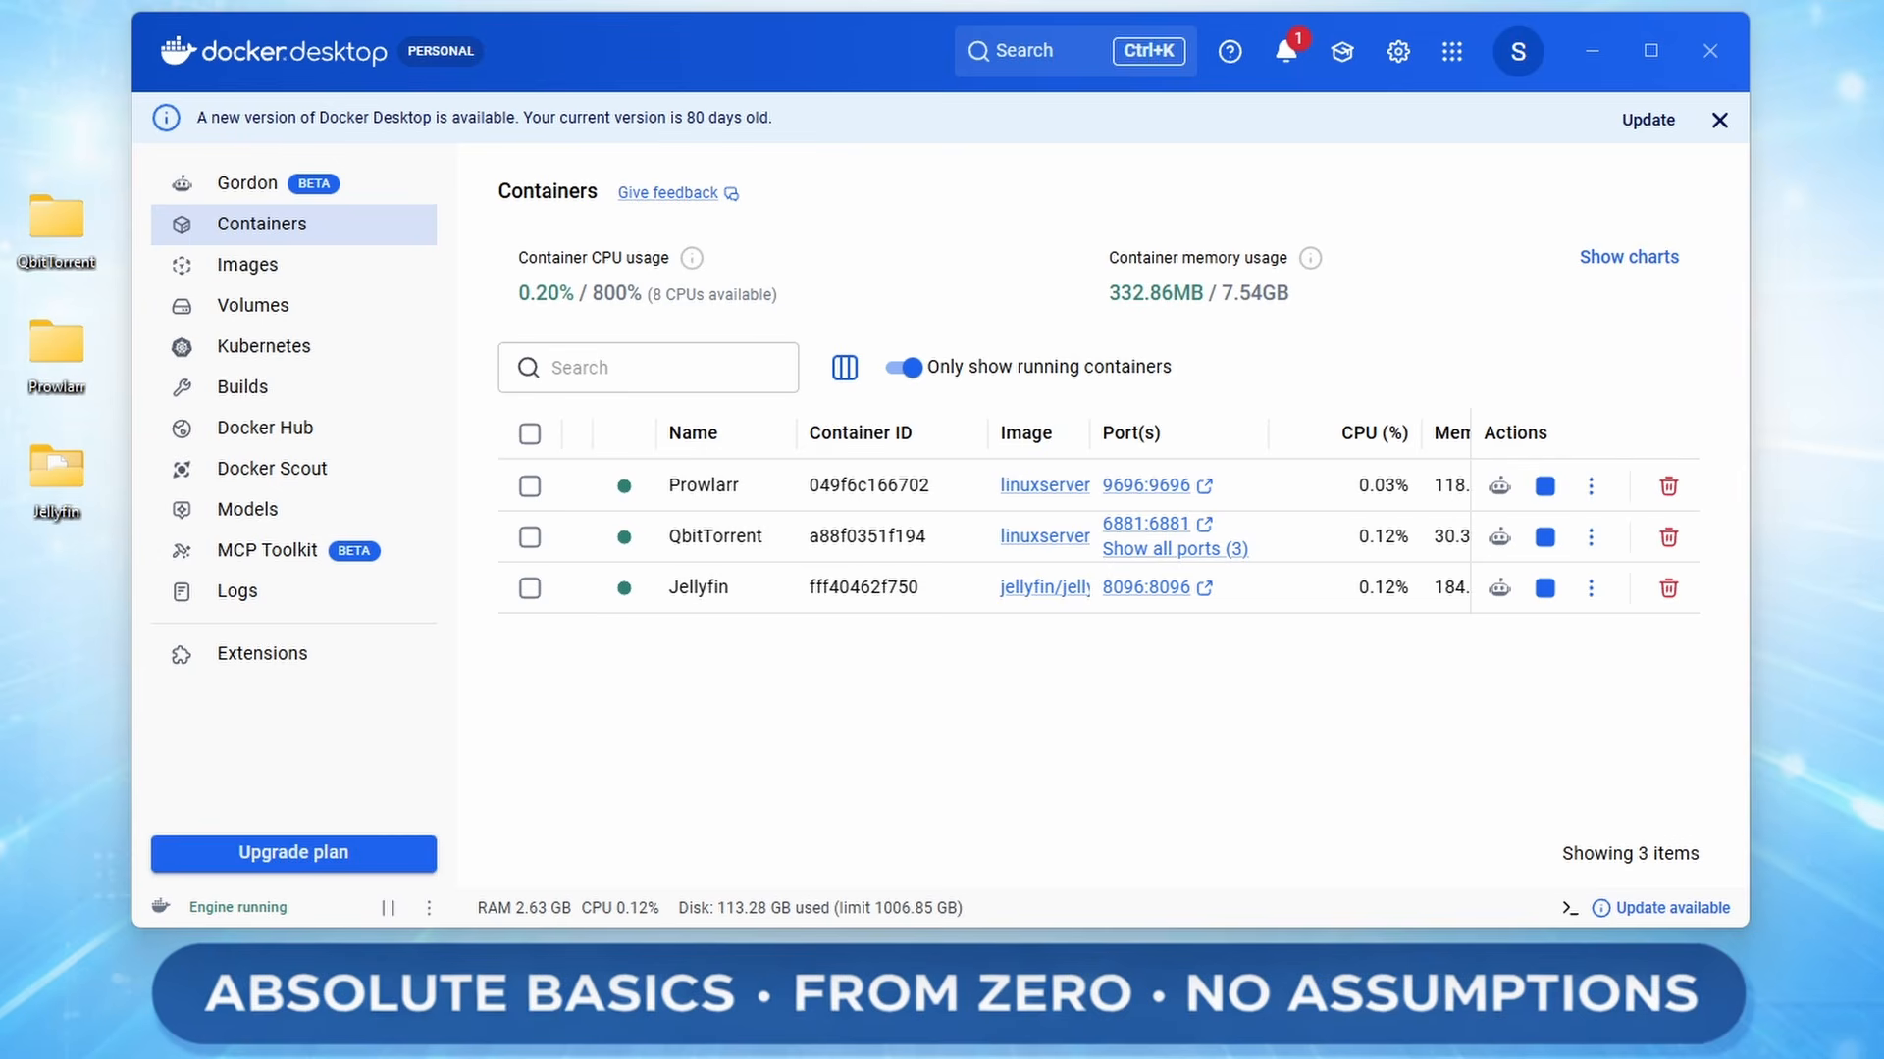
Search for lidarr and pull the latest linuxserver/lidarr image
left_click(312, 267)
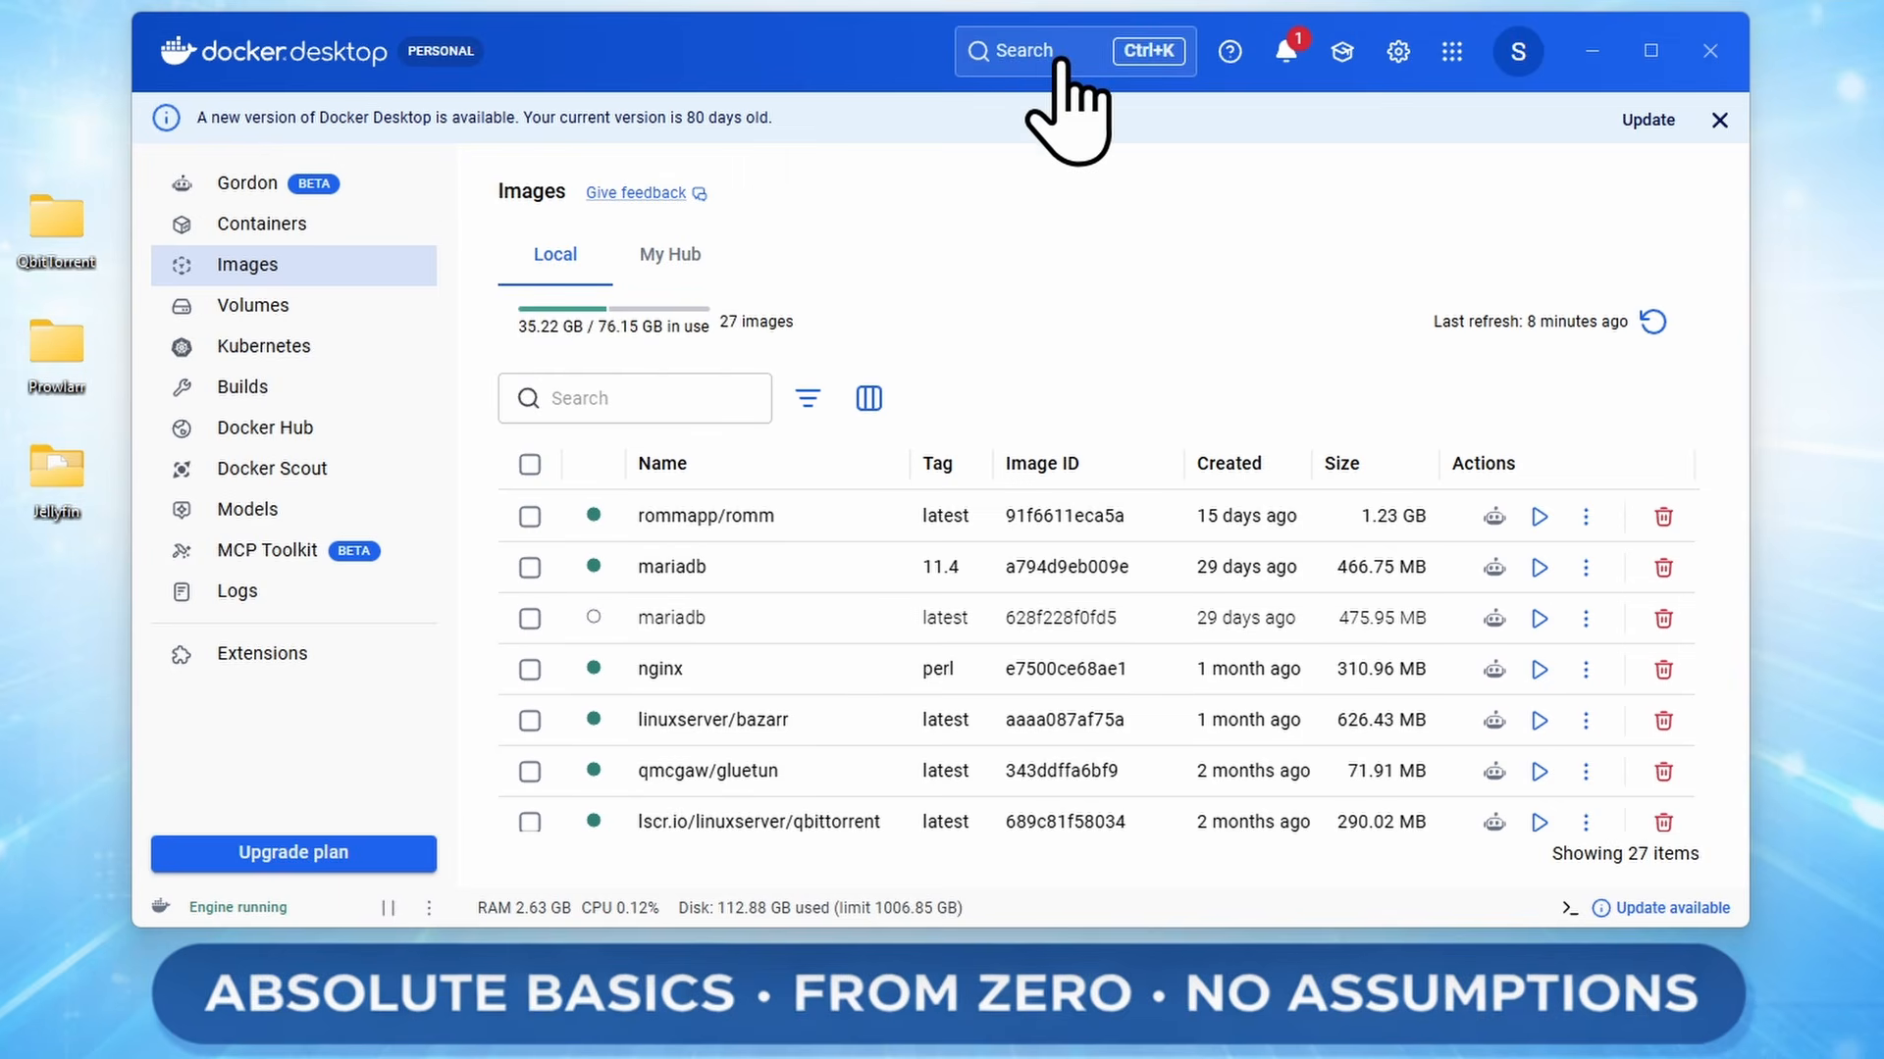
left_click(1020, 59)
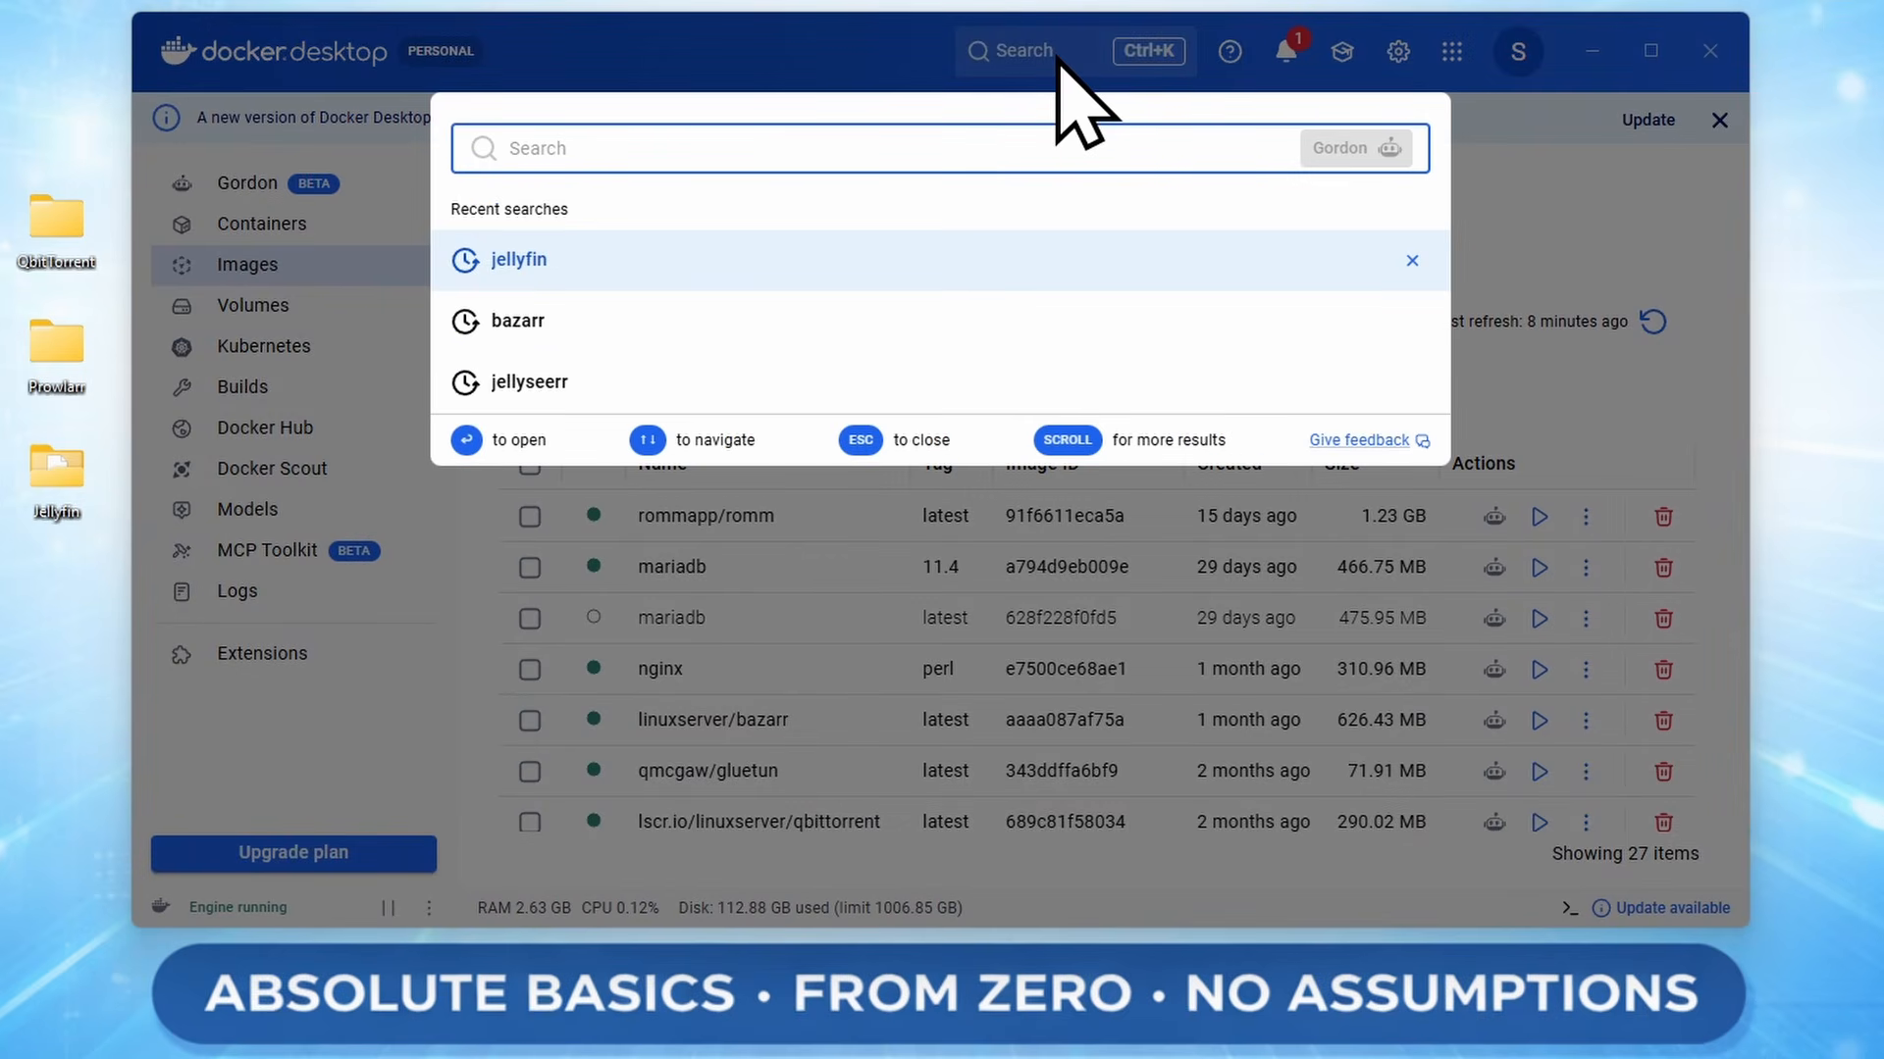
type("lidarr")
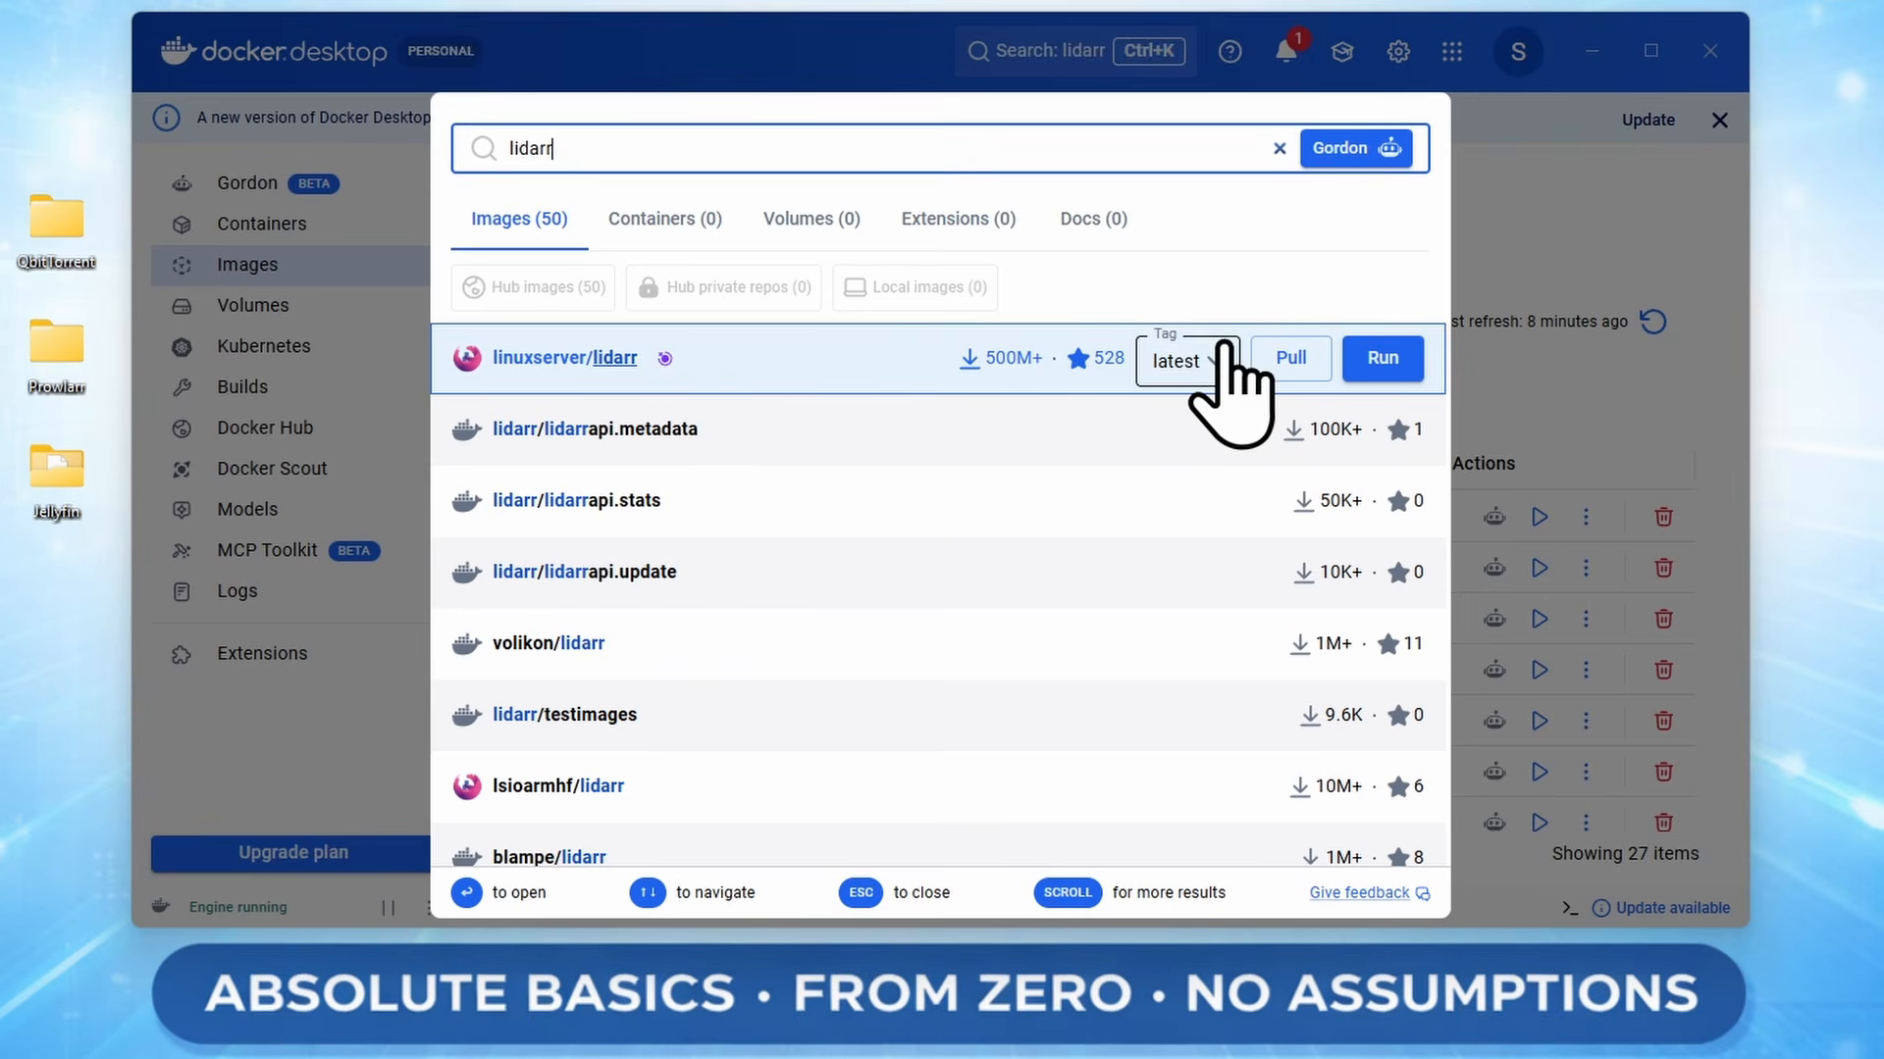
left_click(1289, 361)
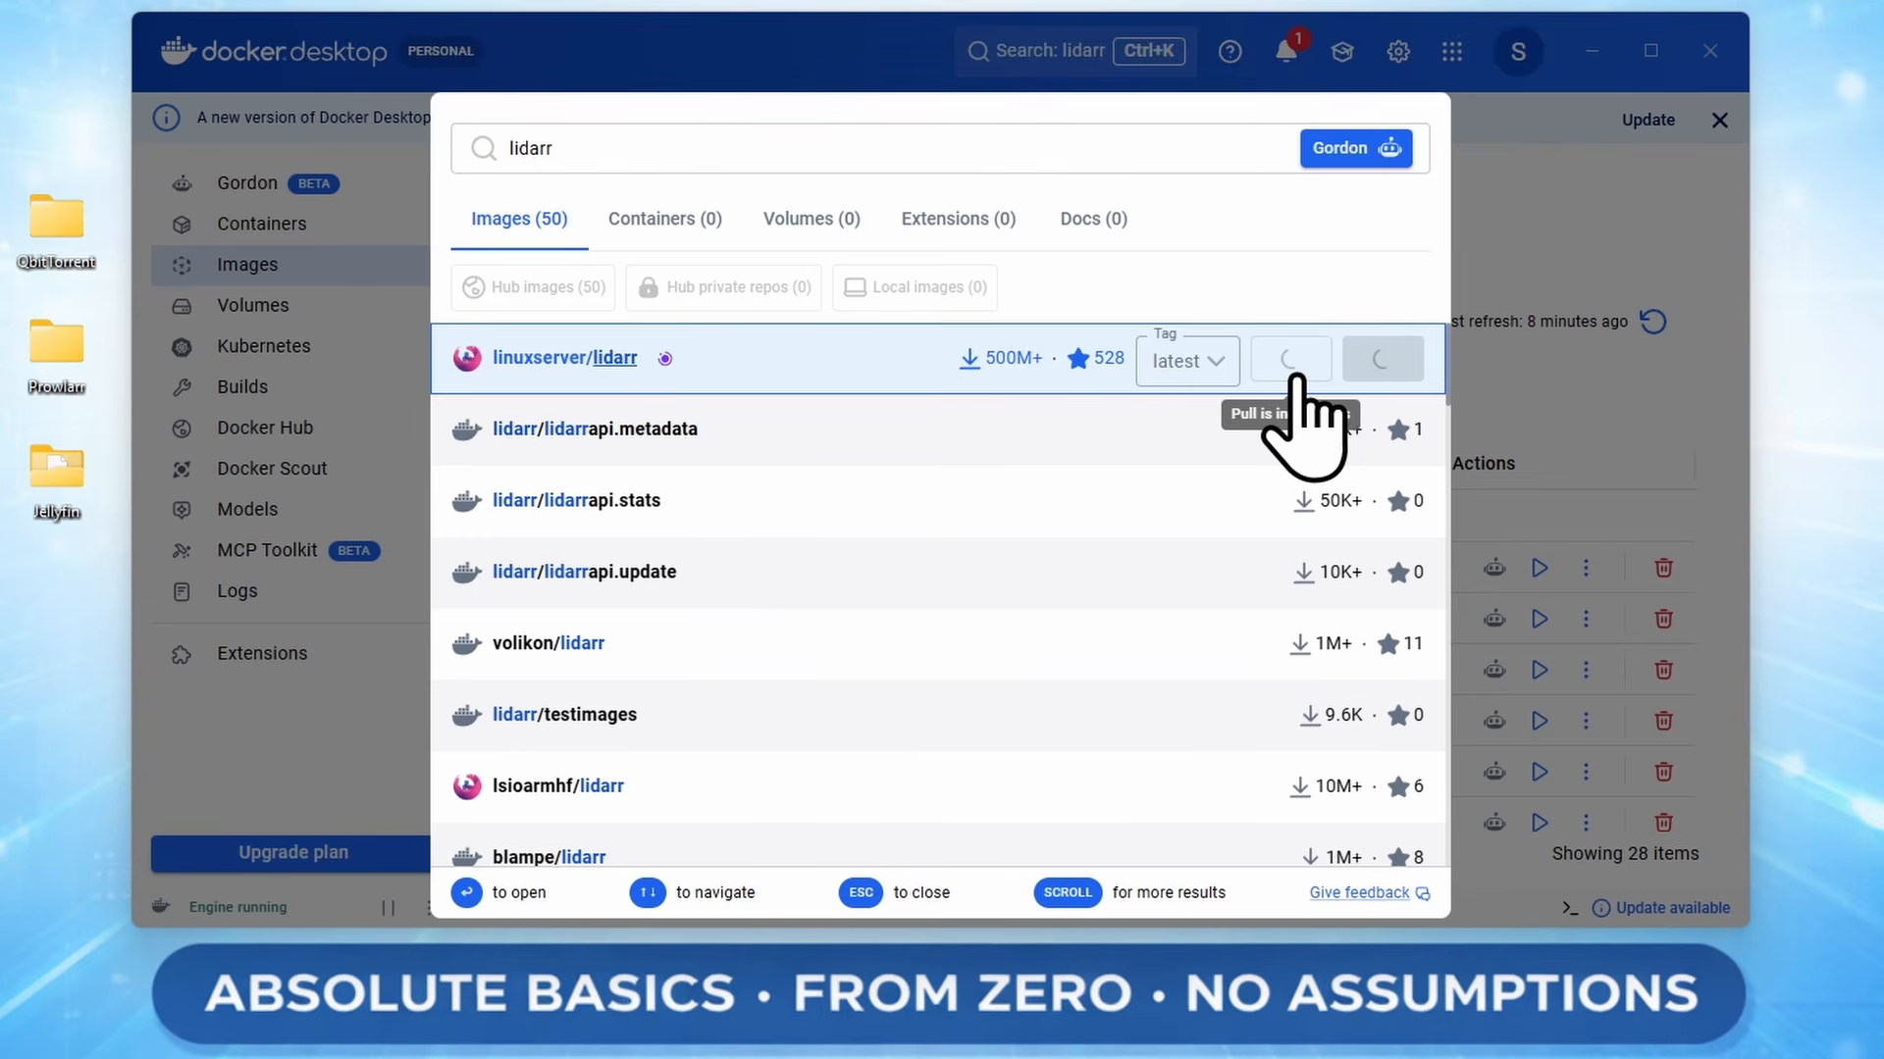
left_click(1556, 421)
Set up a new container from the local linuxserver/lidarr image, naming it Lidarr with host port 8686
scroll(1265, 824, "down", 5)
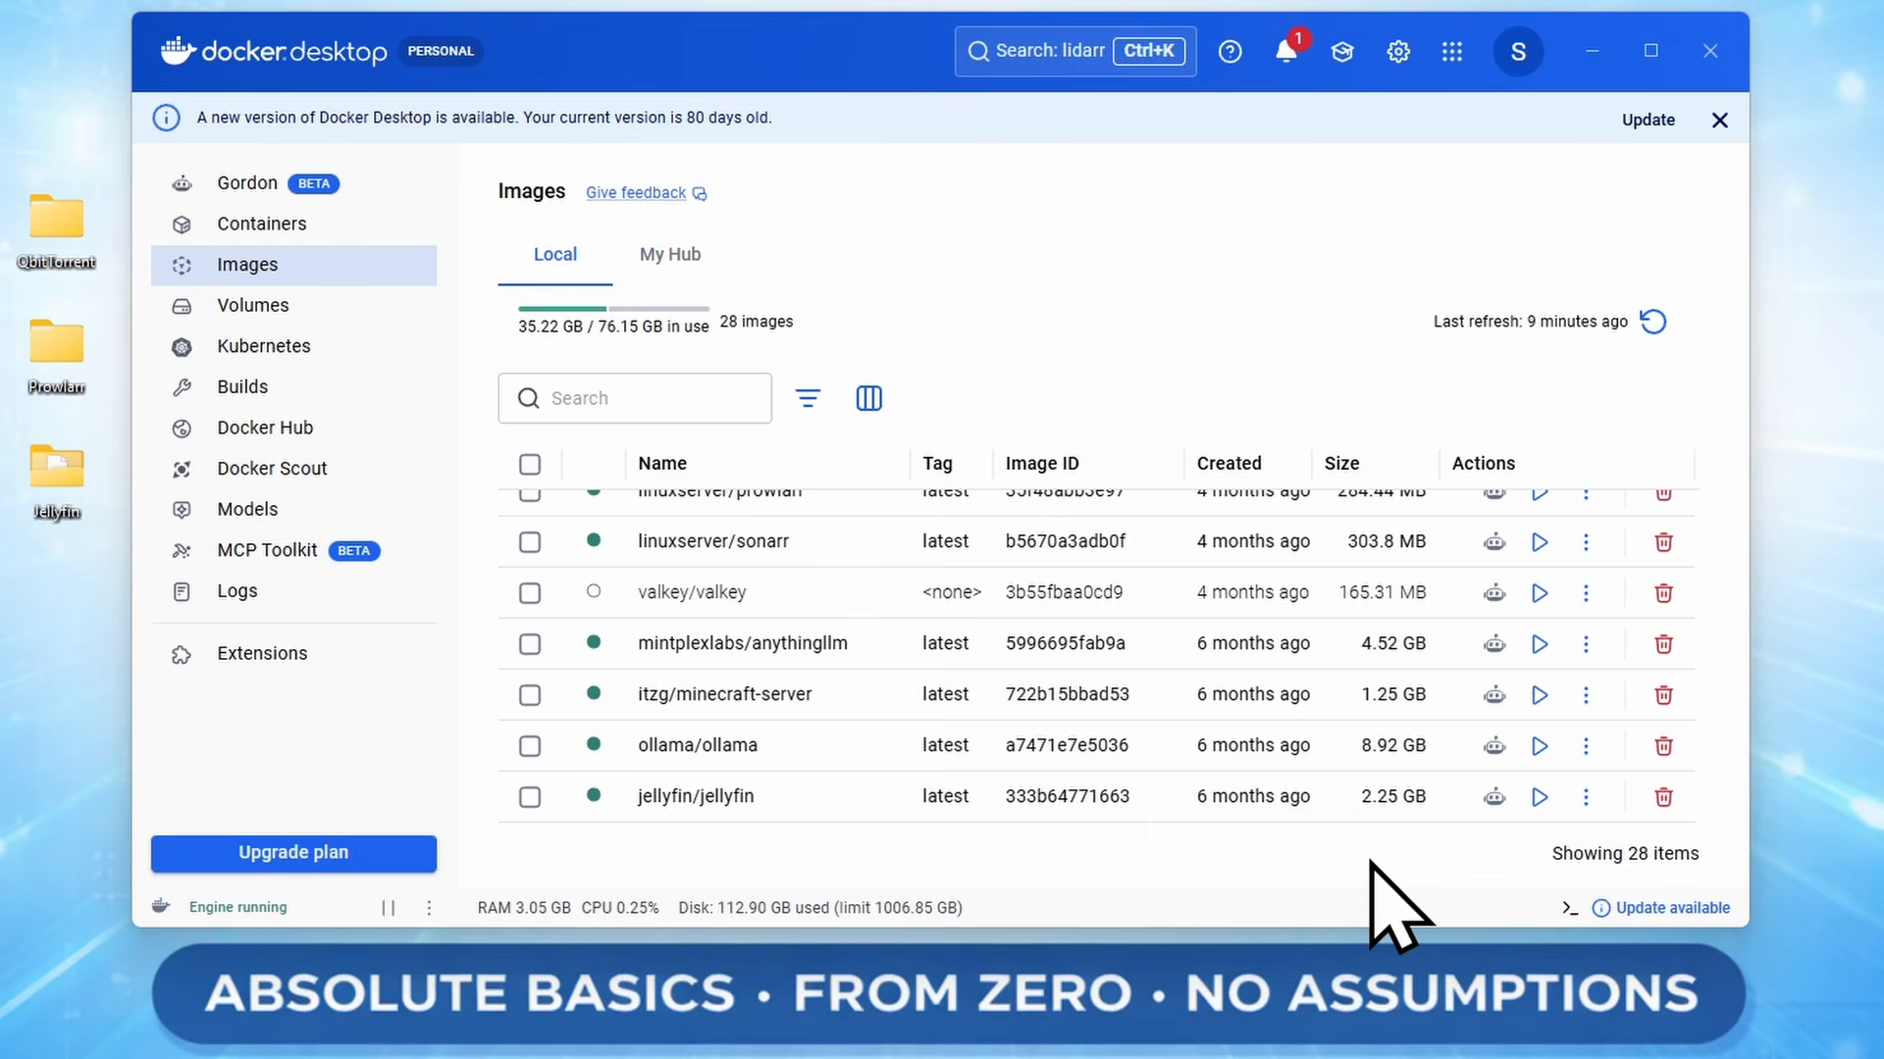
scroll(1212, 767, "down", 10)
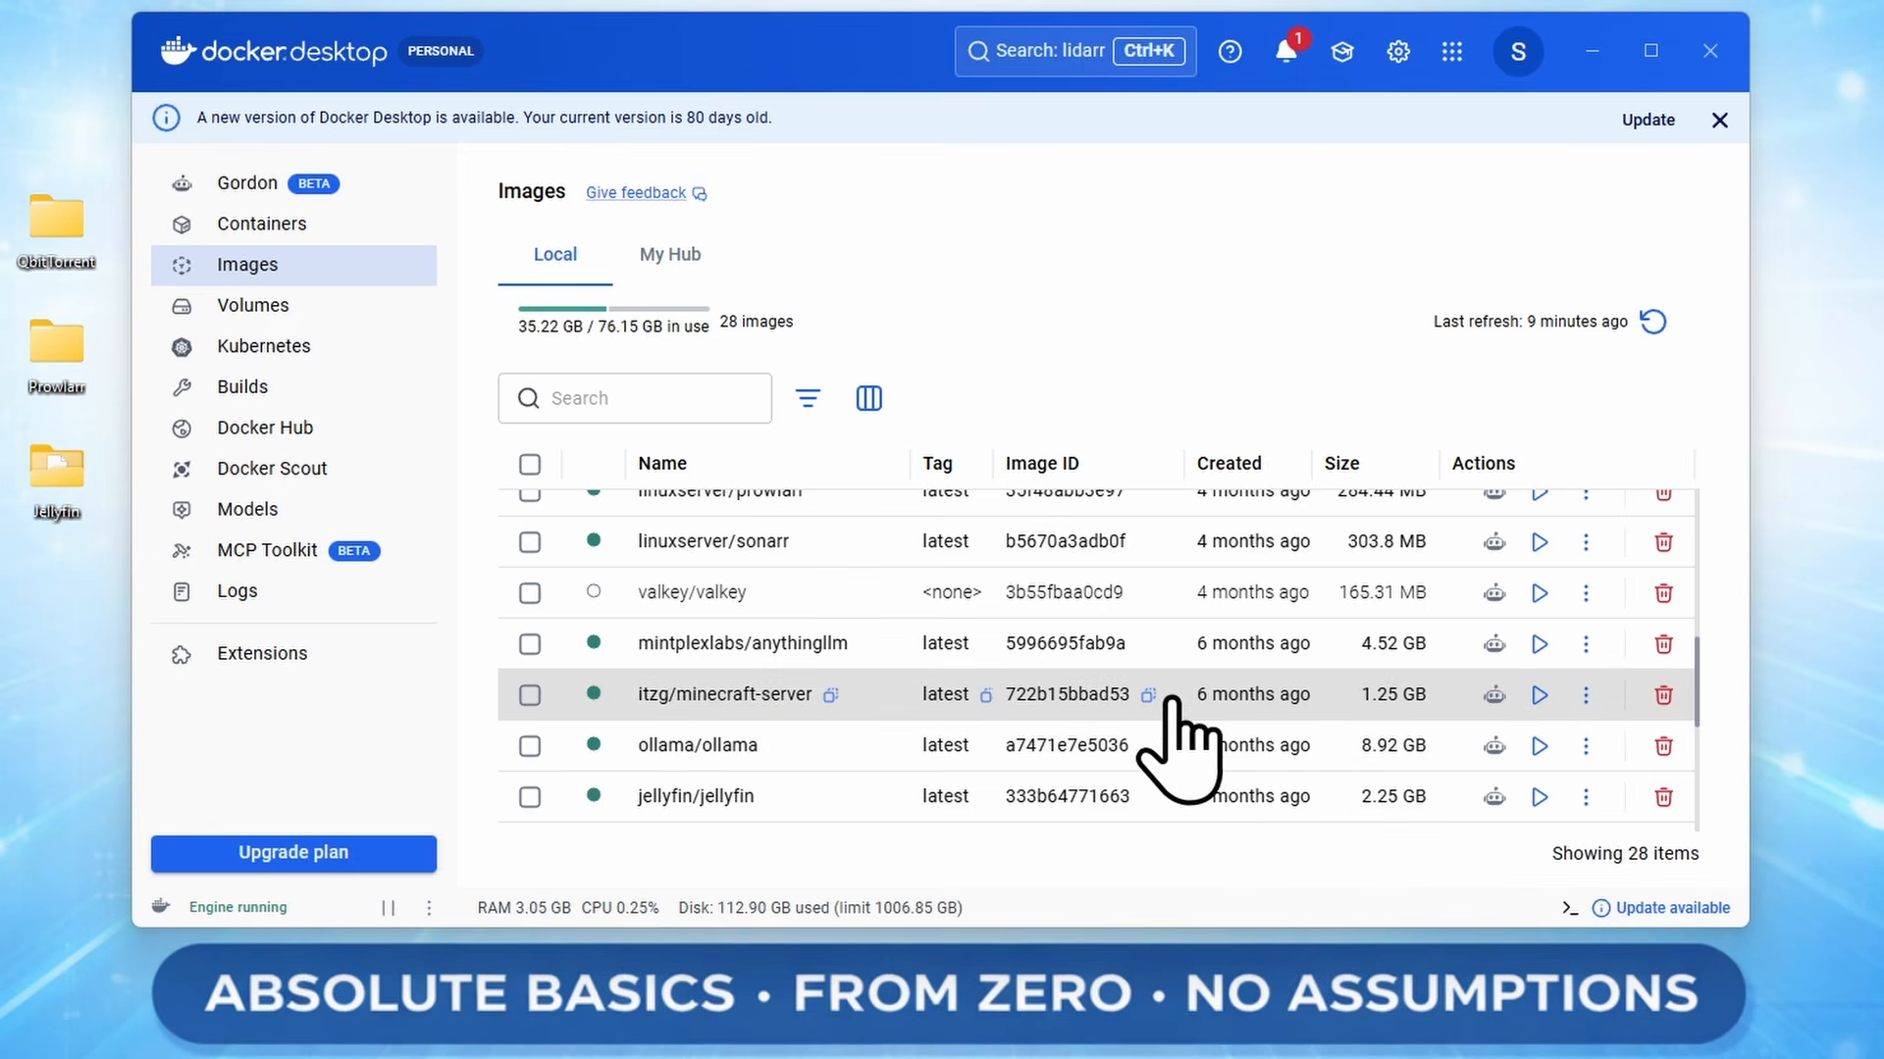
left_click(1540, 811)
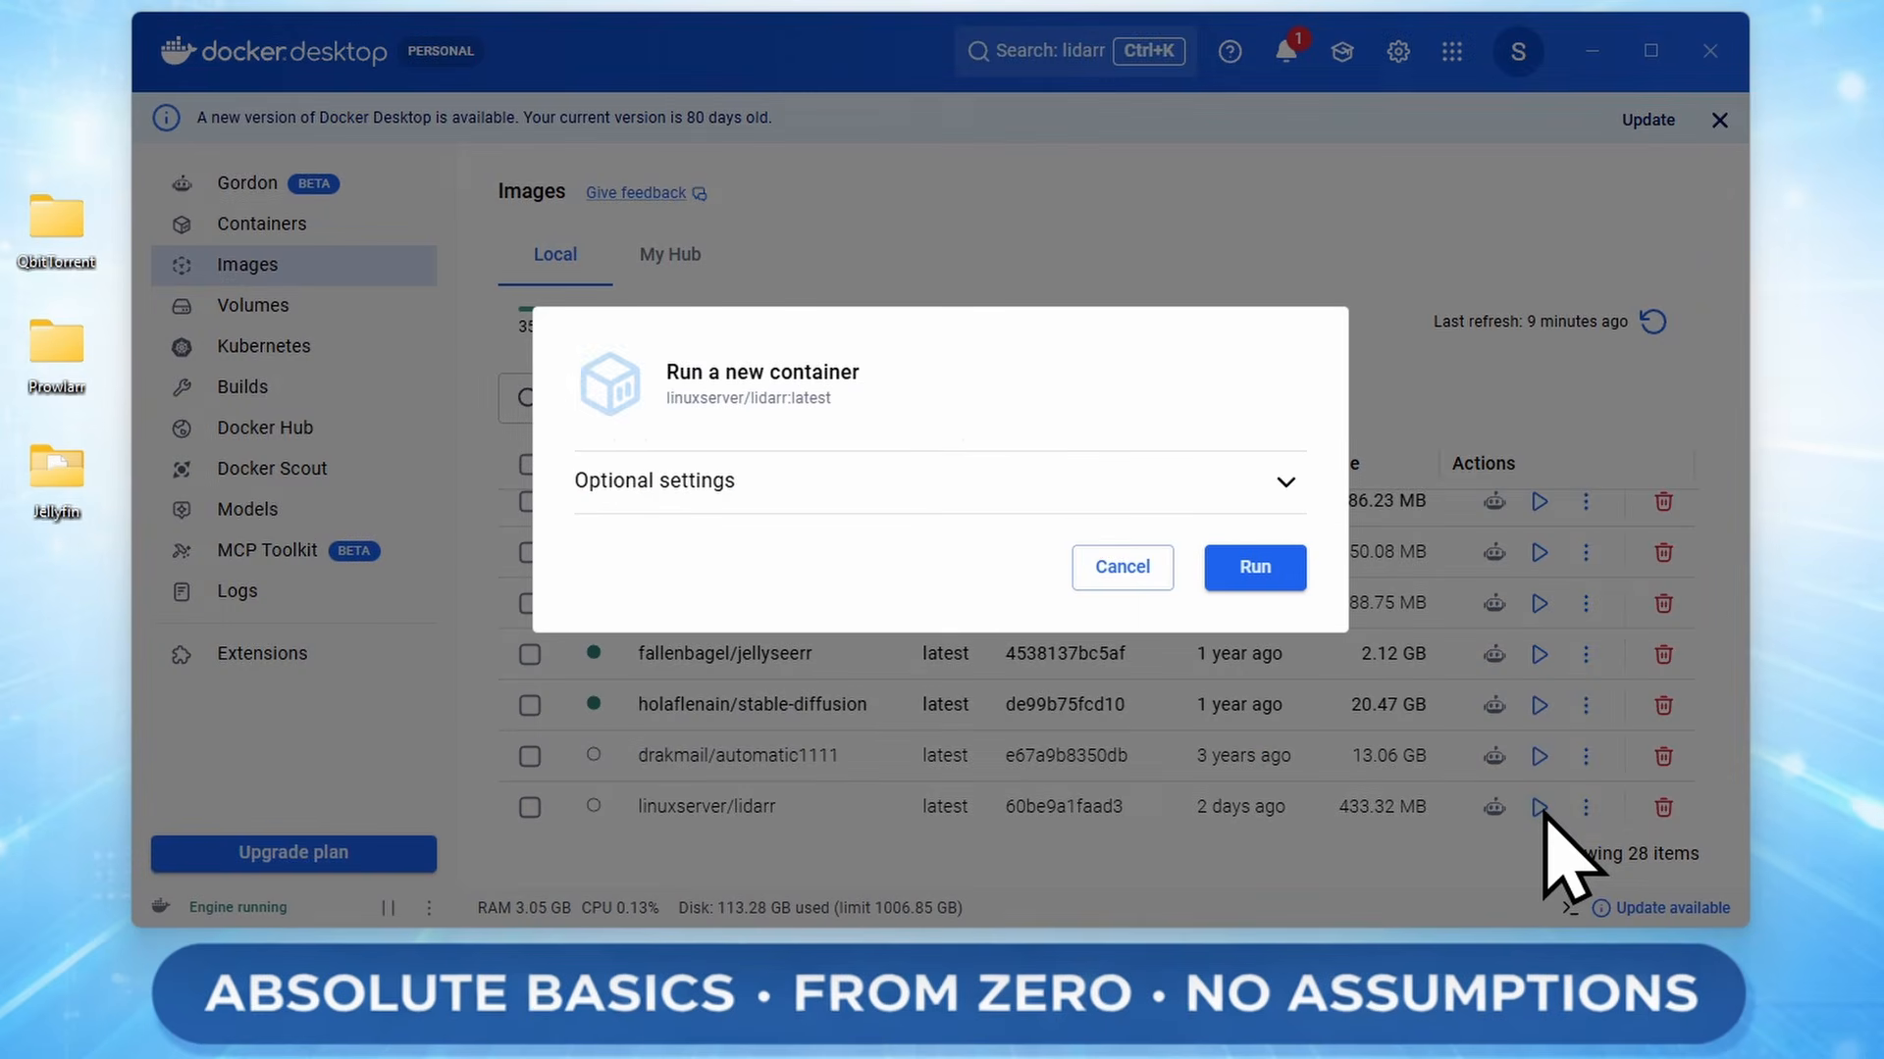
left_click(897, 481)
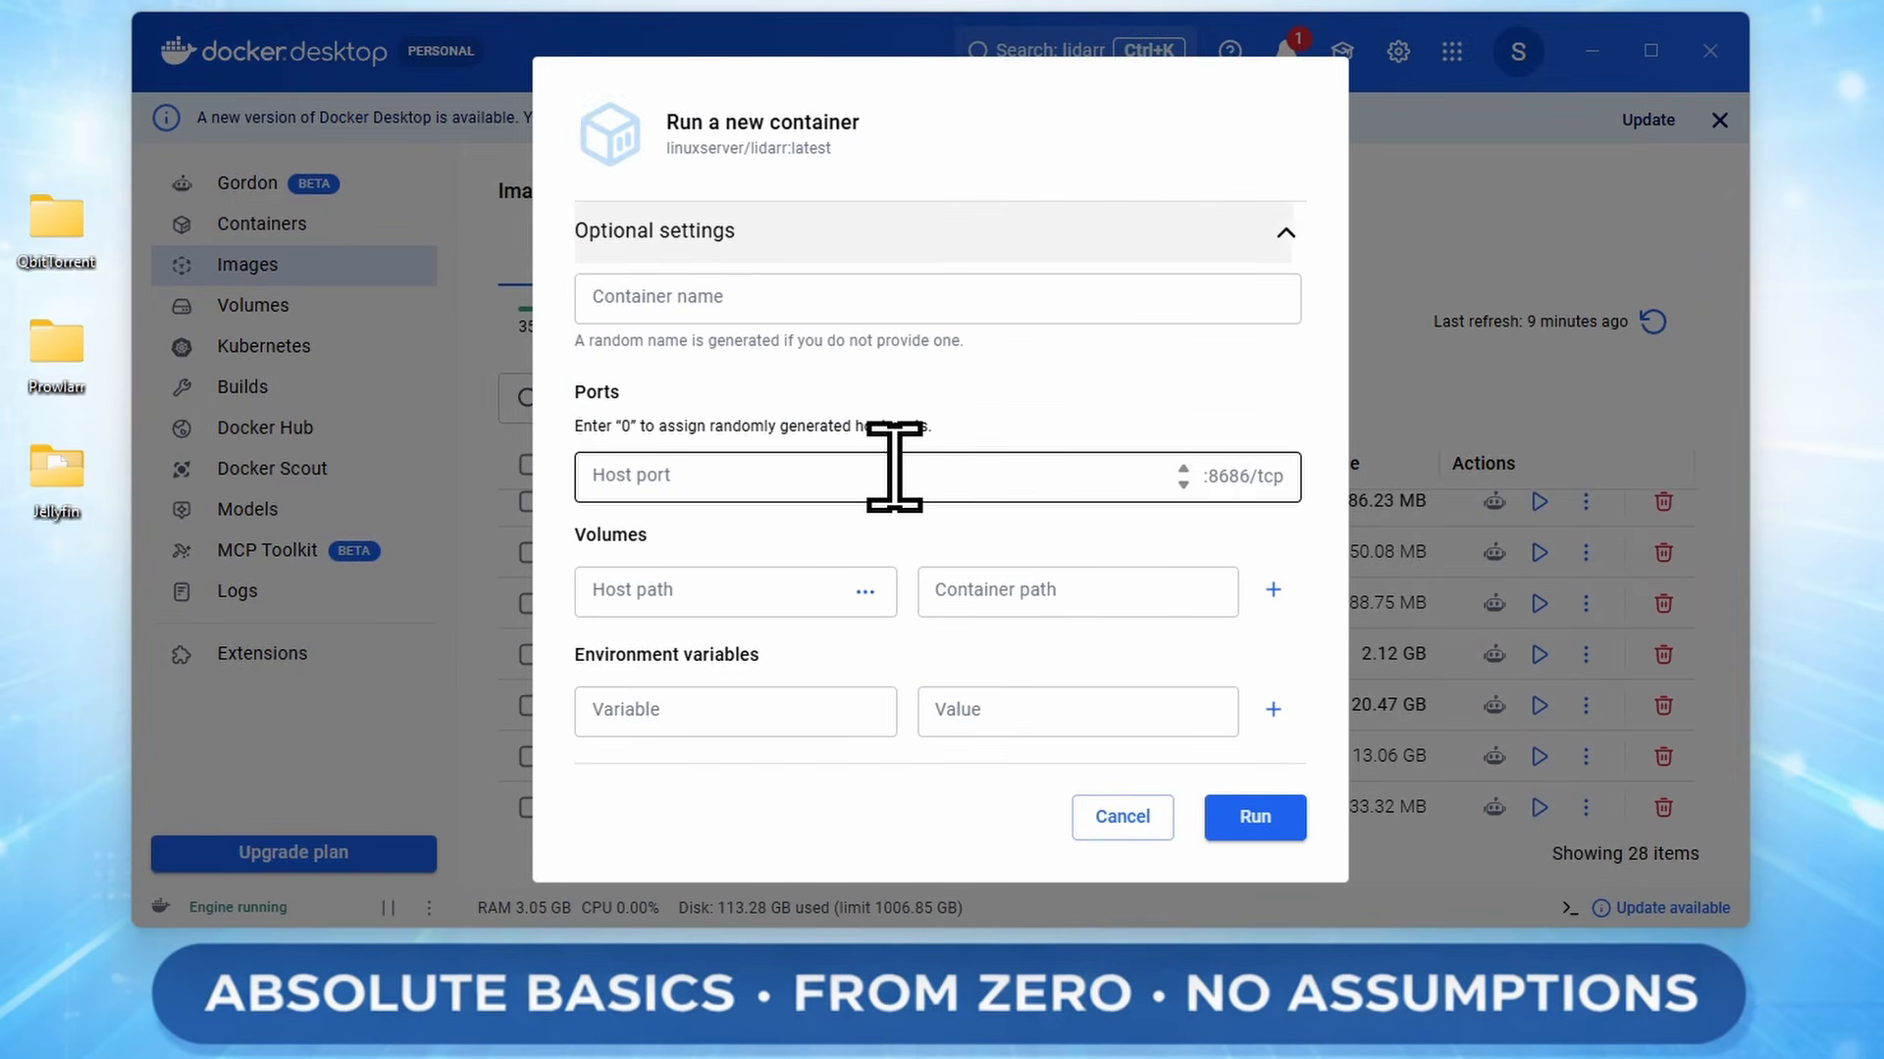
left_click(788, 304)
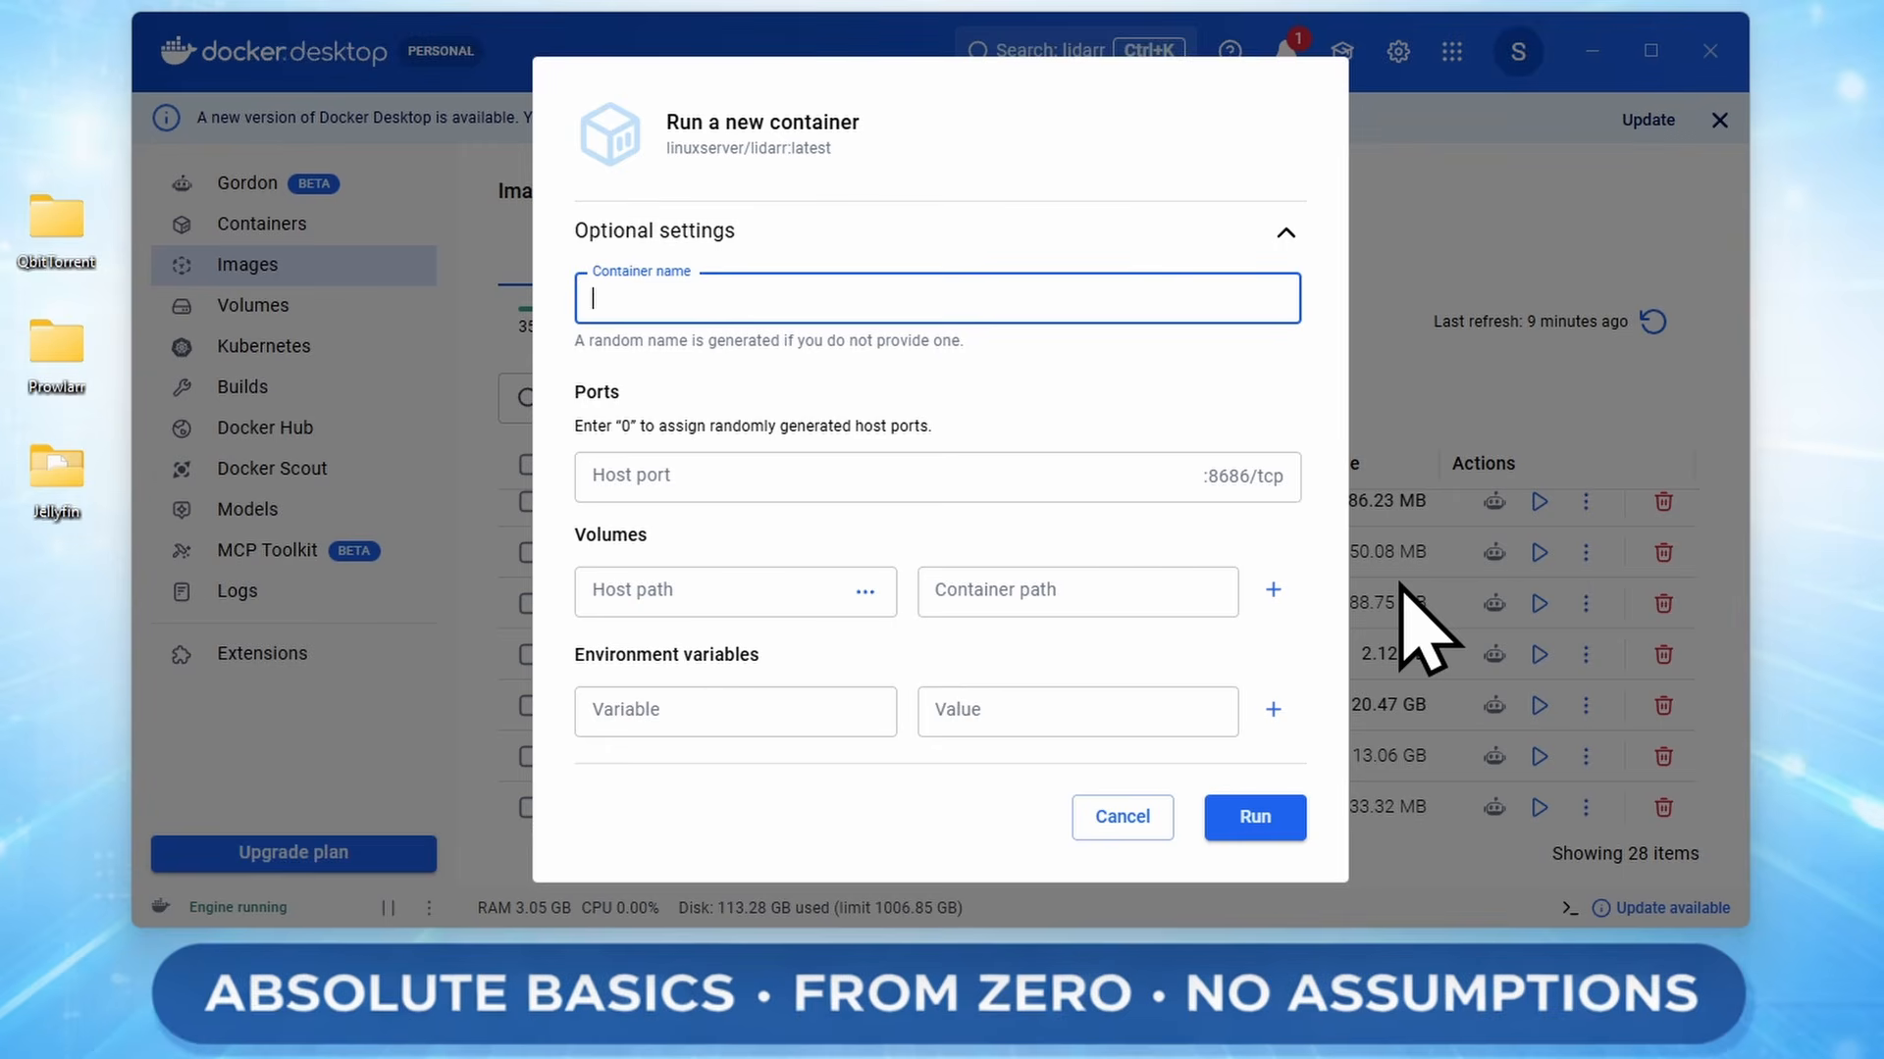
type("Lidarr")
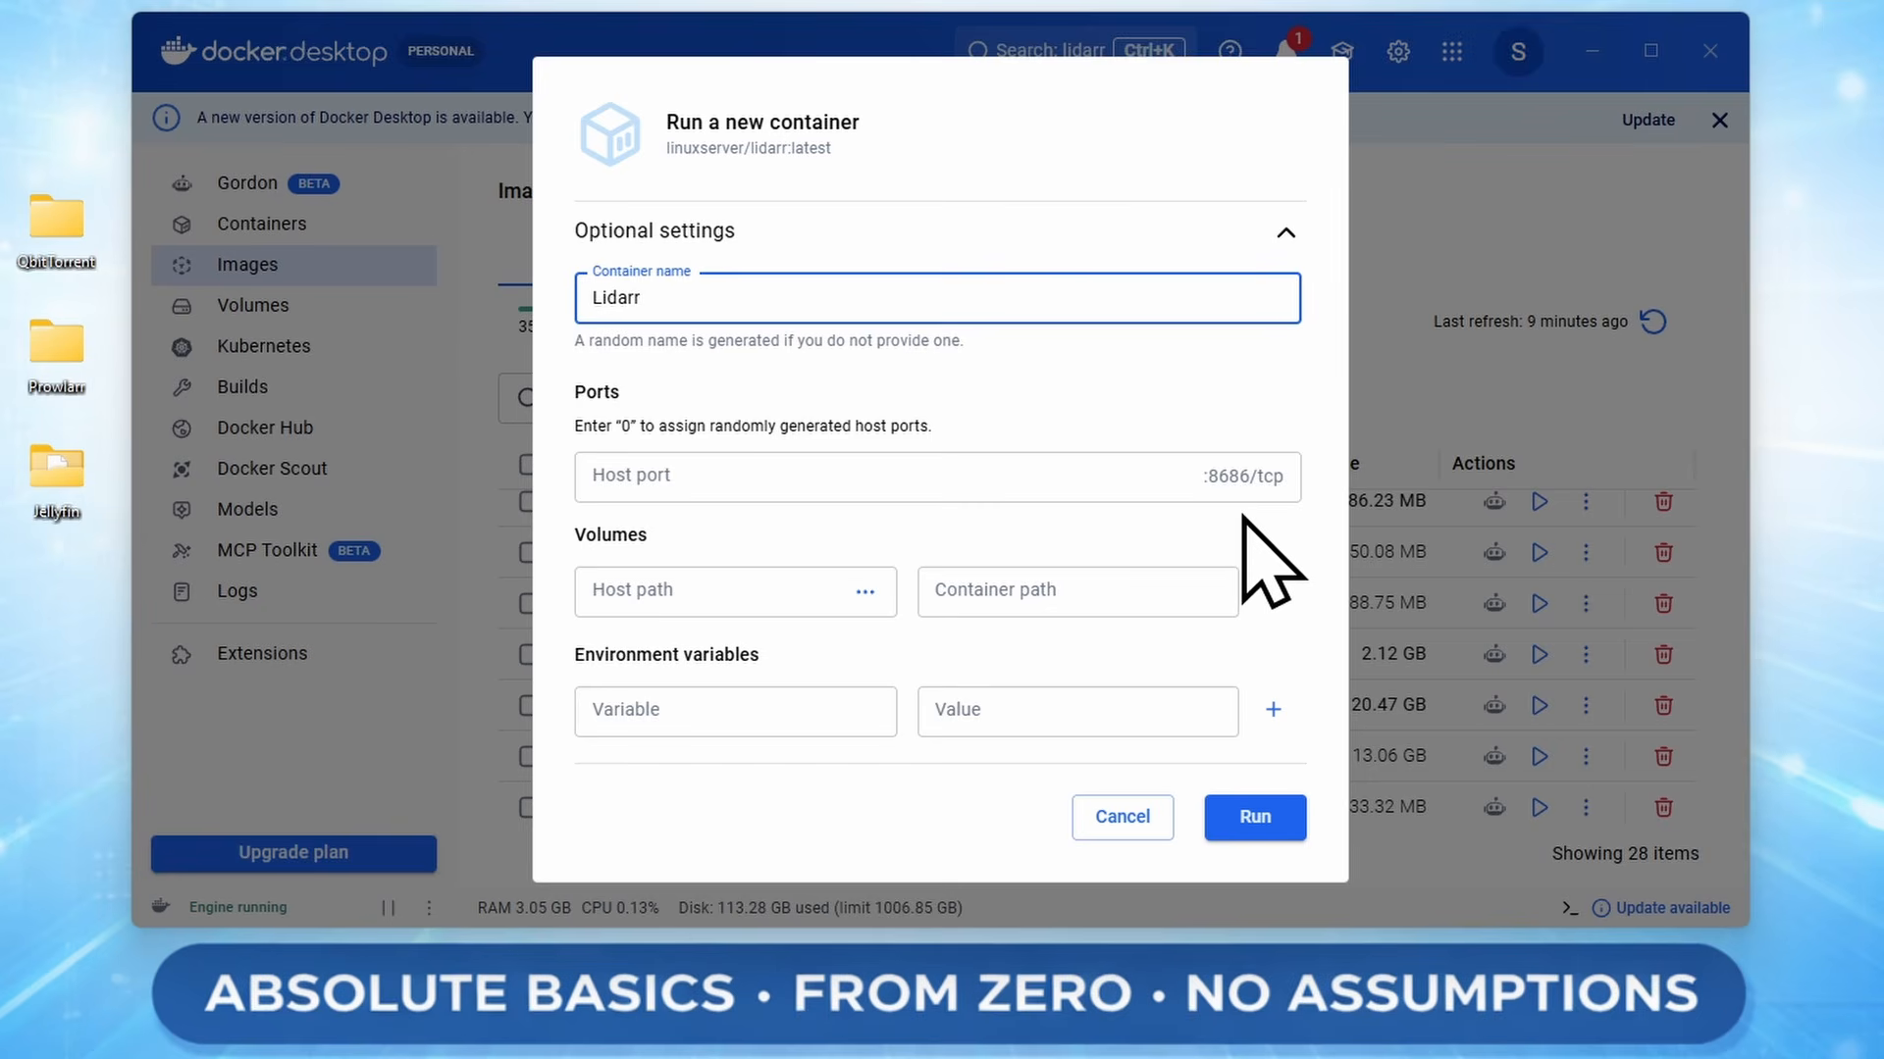
left_click(942, 475)
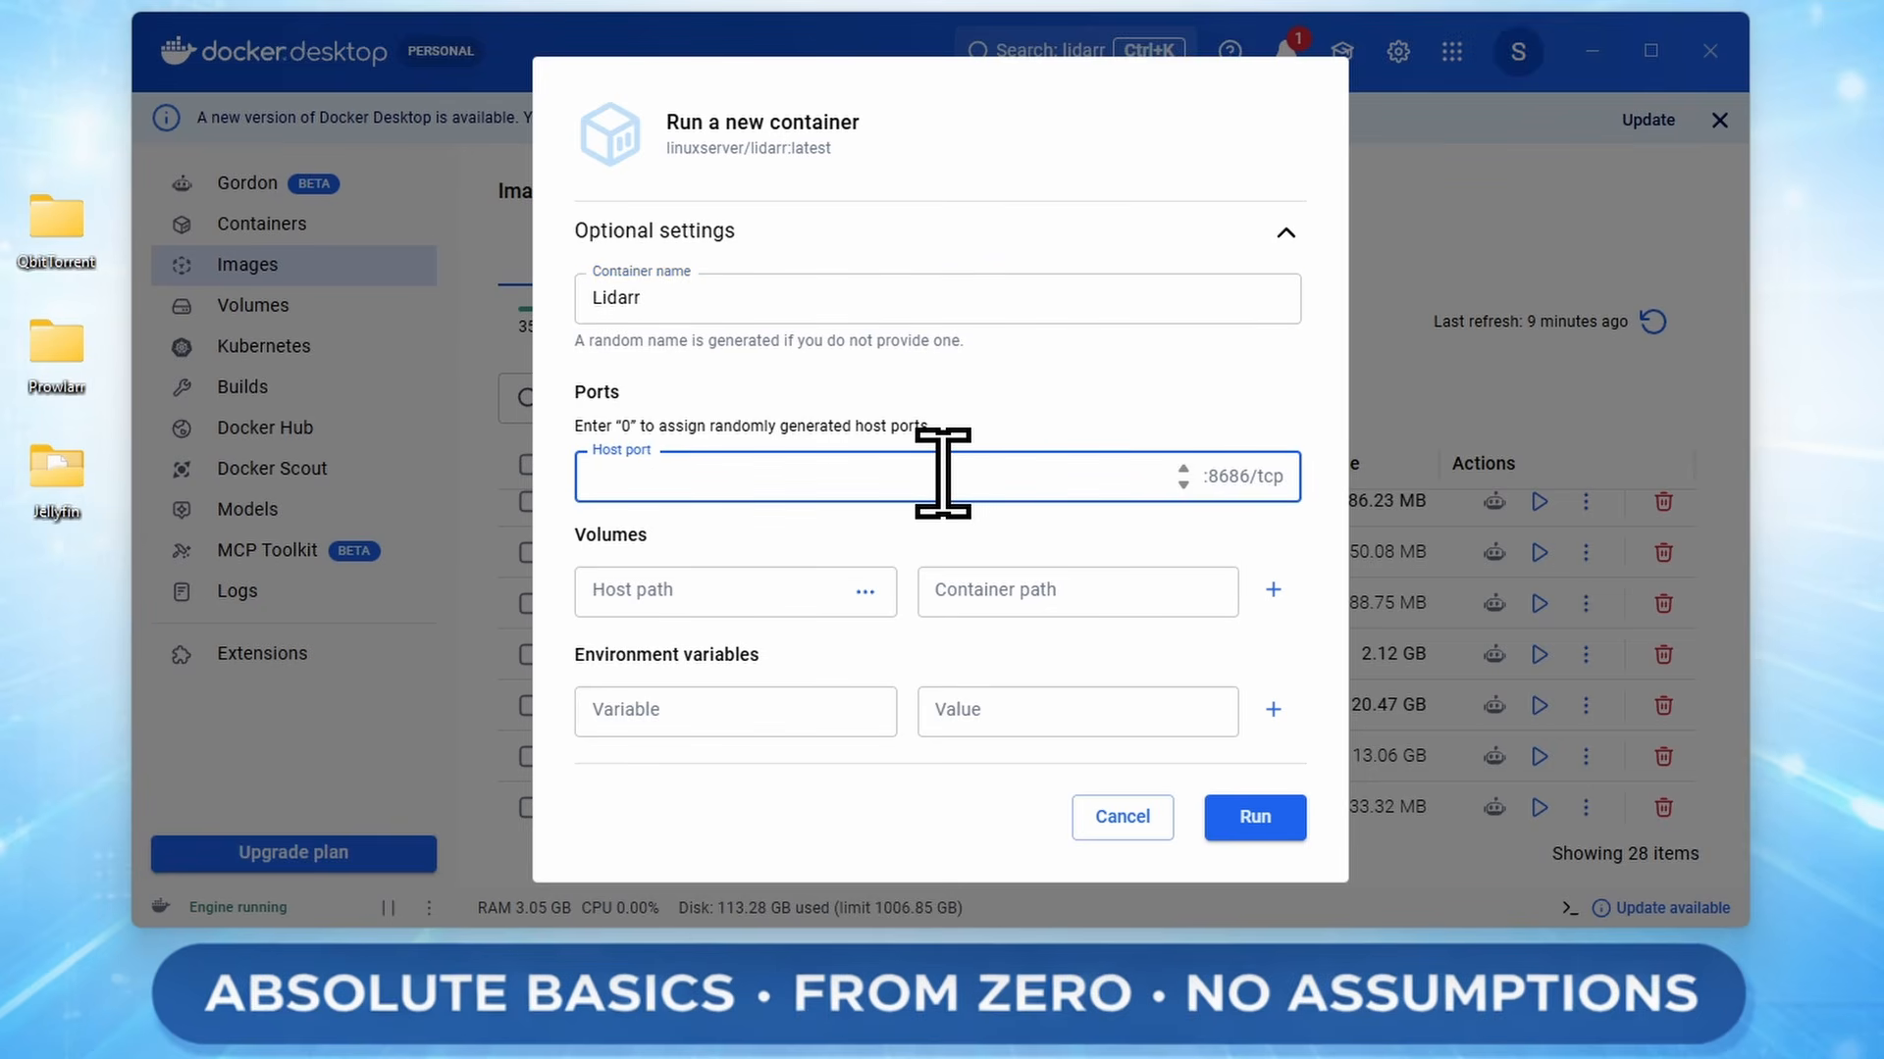
type("8686")
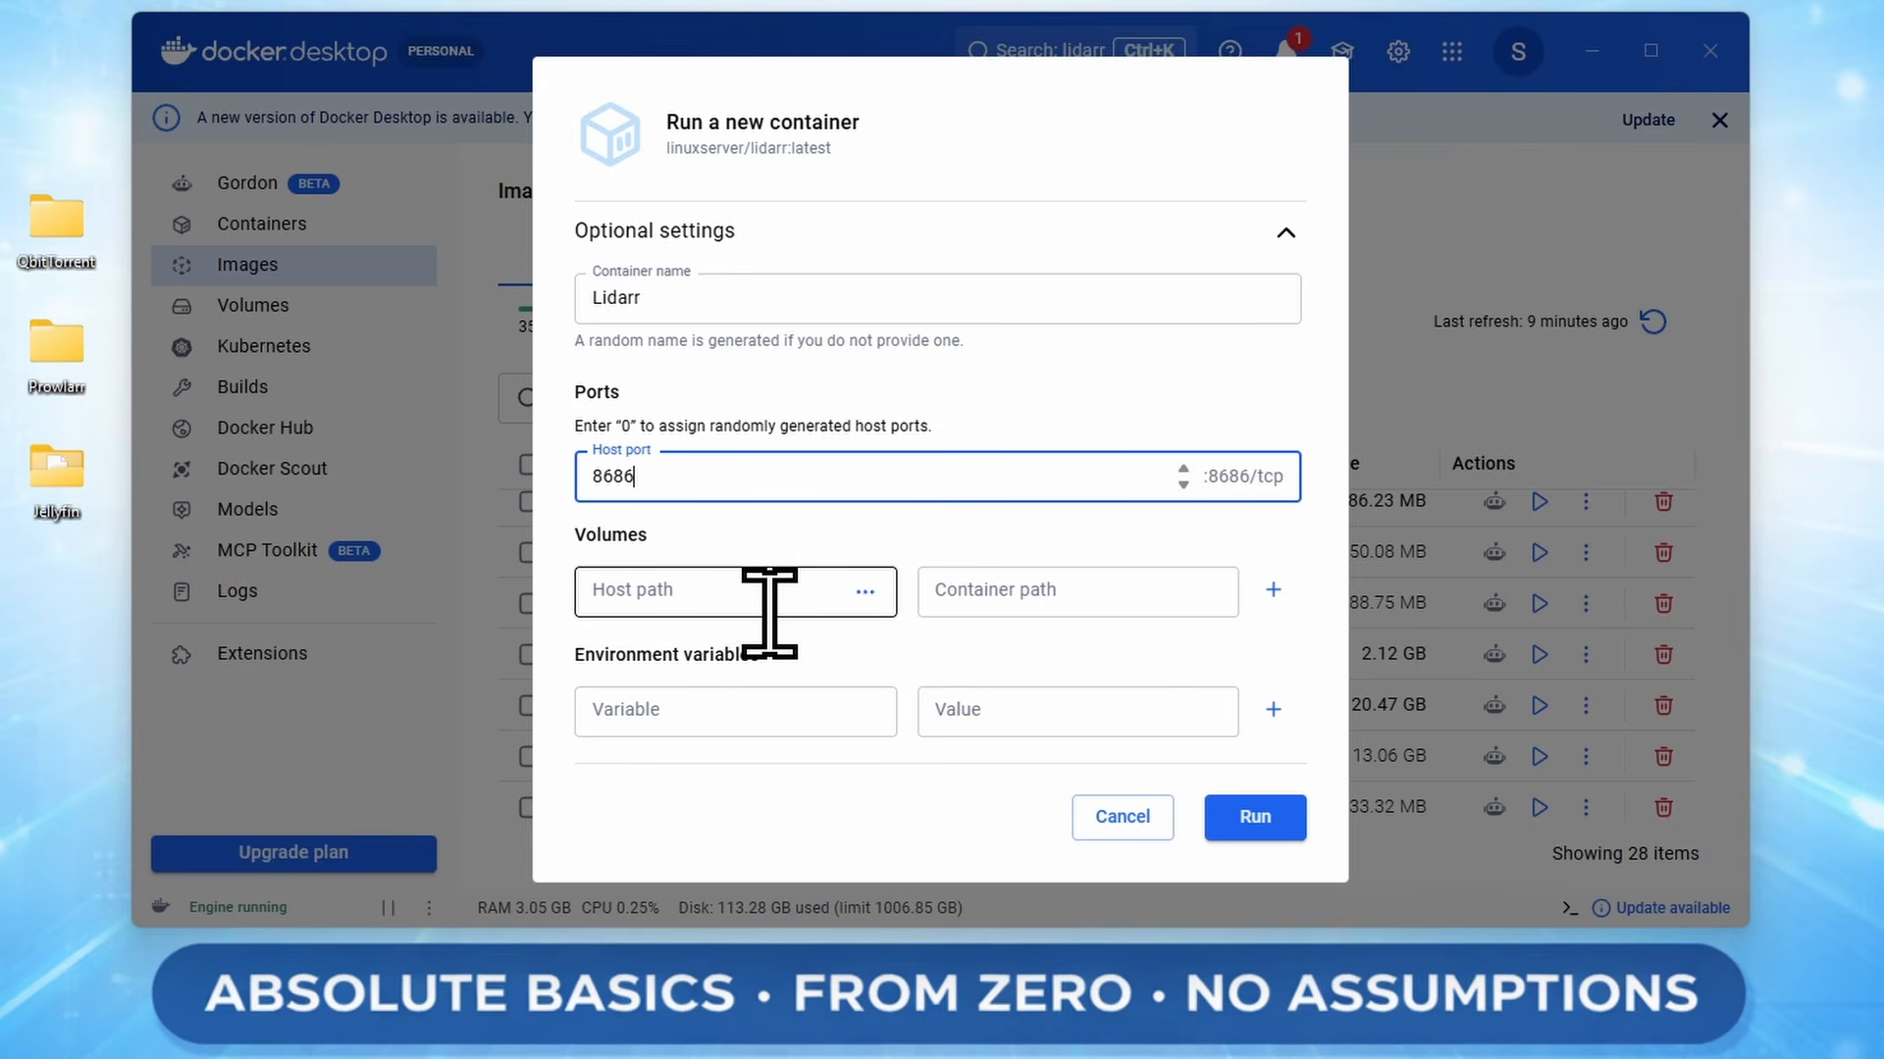
Expand the container's volumes to three mappings with the container paths /config, /music and /downloads
left_click(1273, 590)
scroll(1297, 579, "down", 1)
left_click(1273, 596)
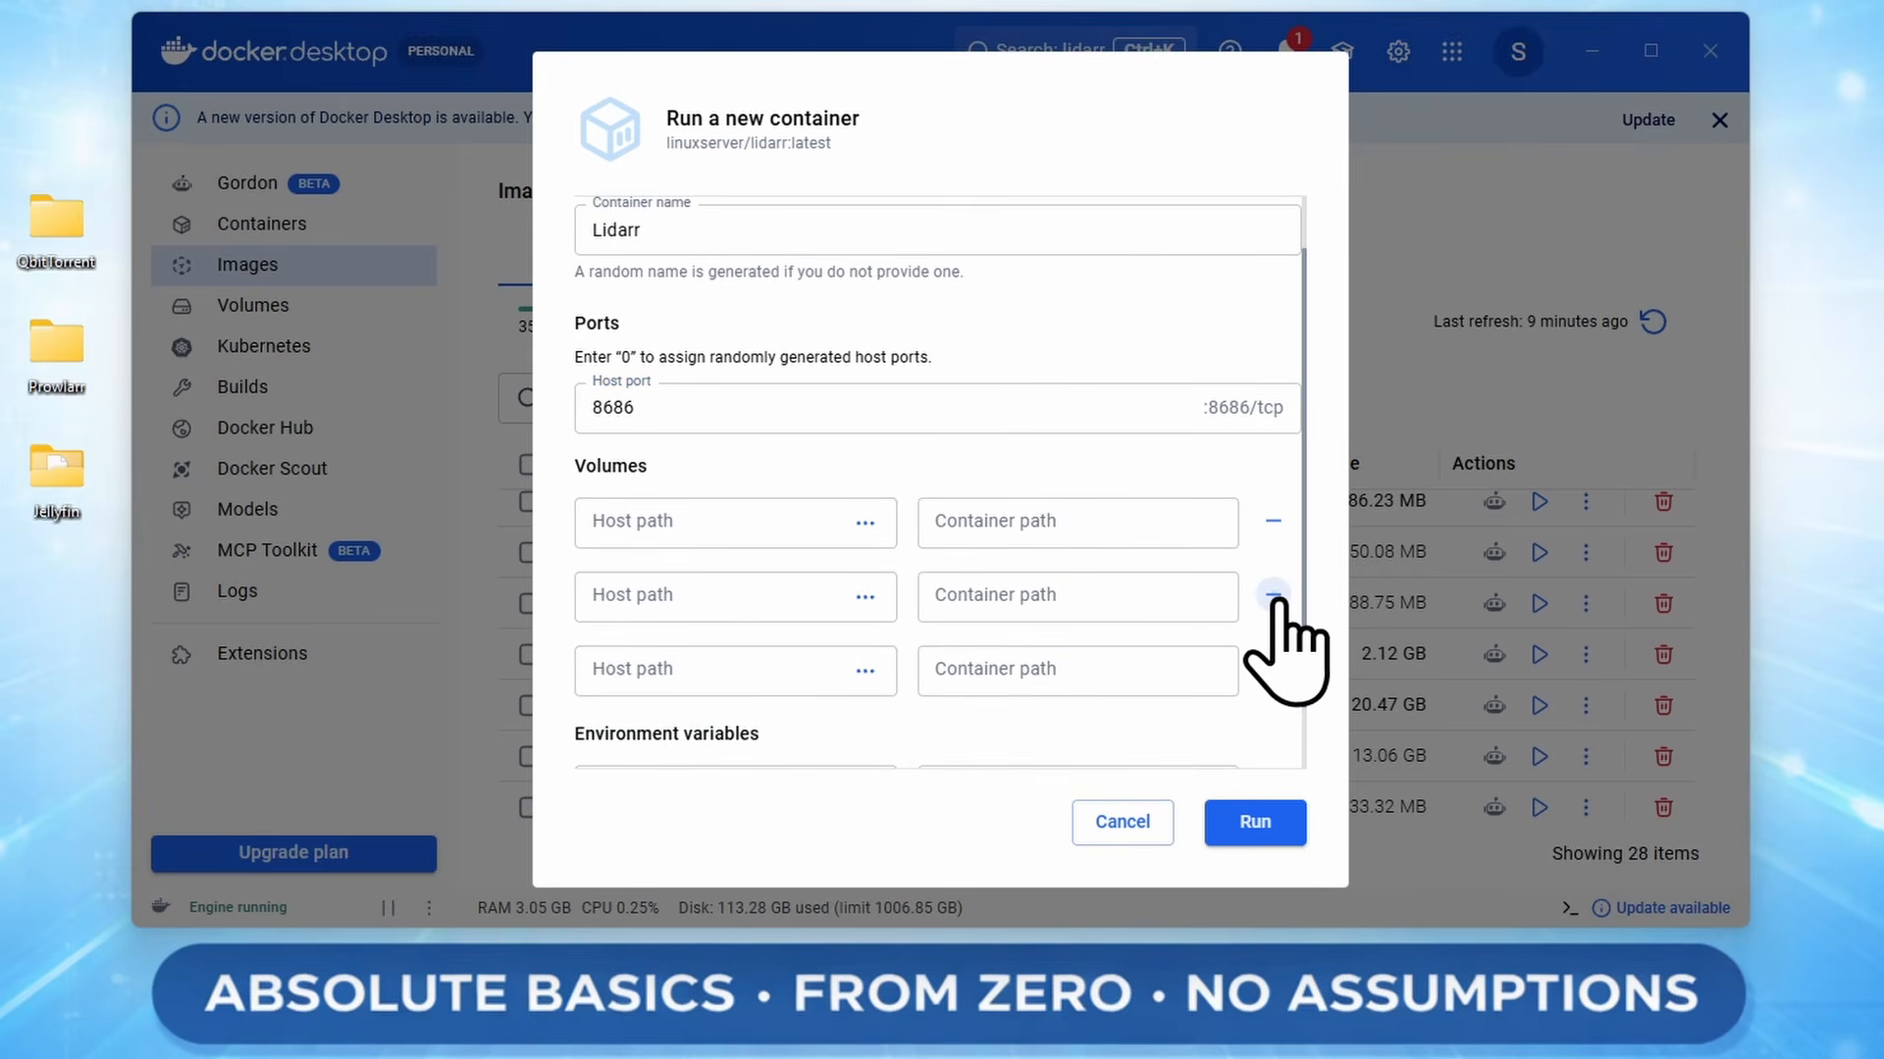
left_click(1068, 537)
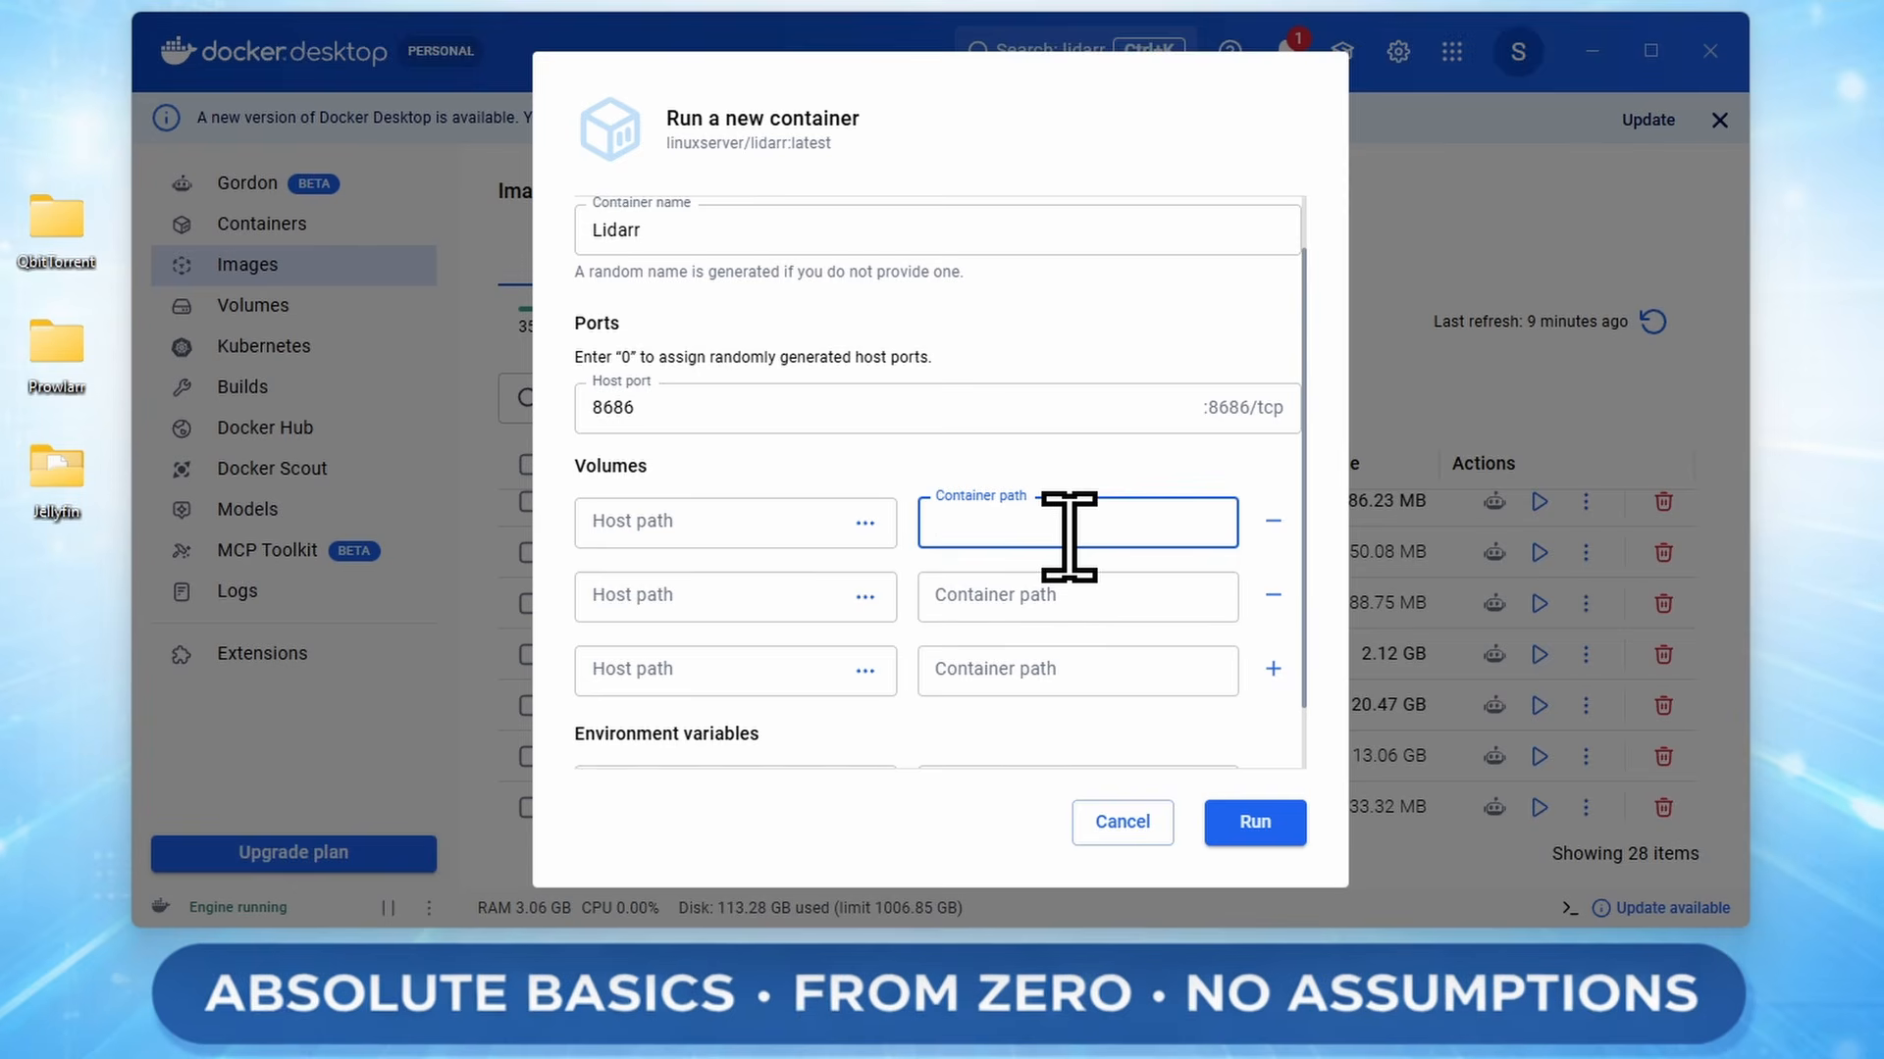
type("/config")
left_click(1040, 584)
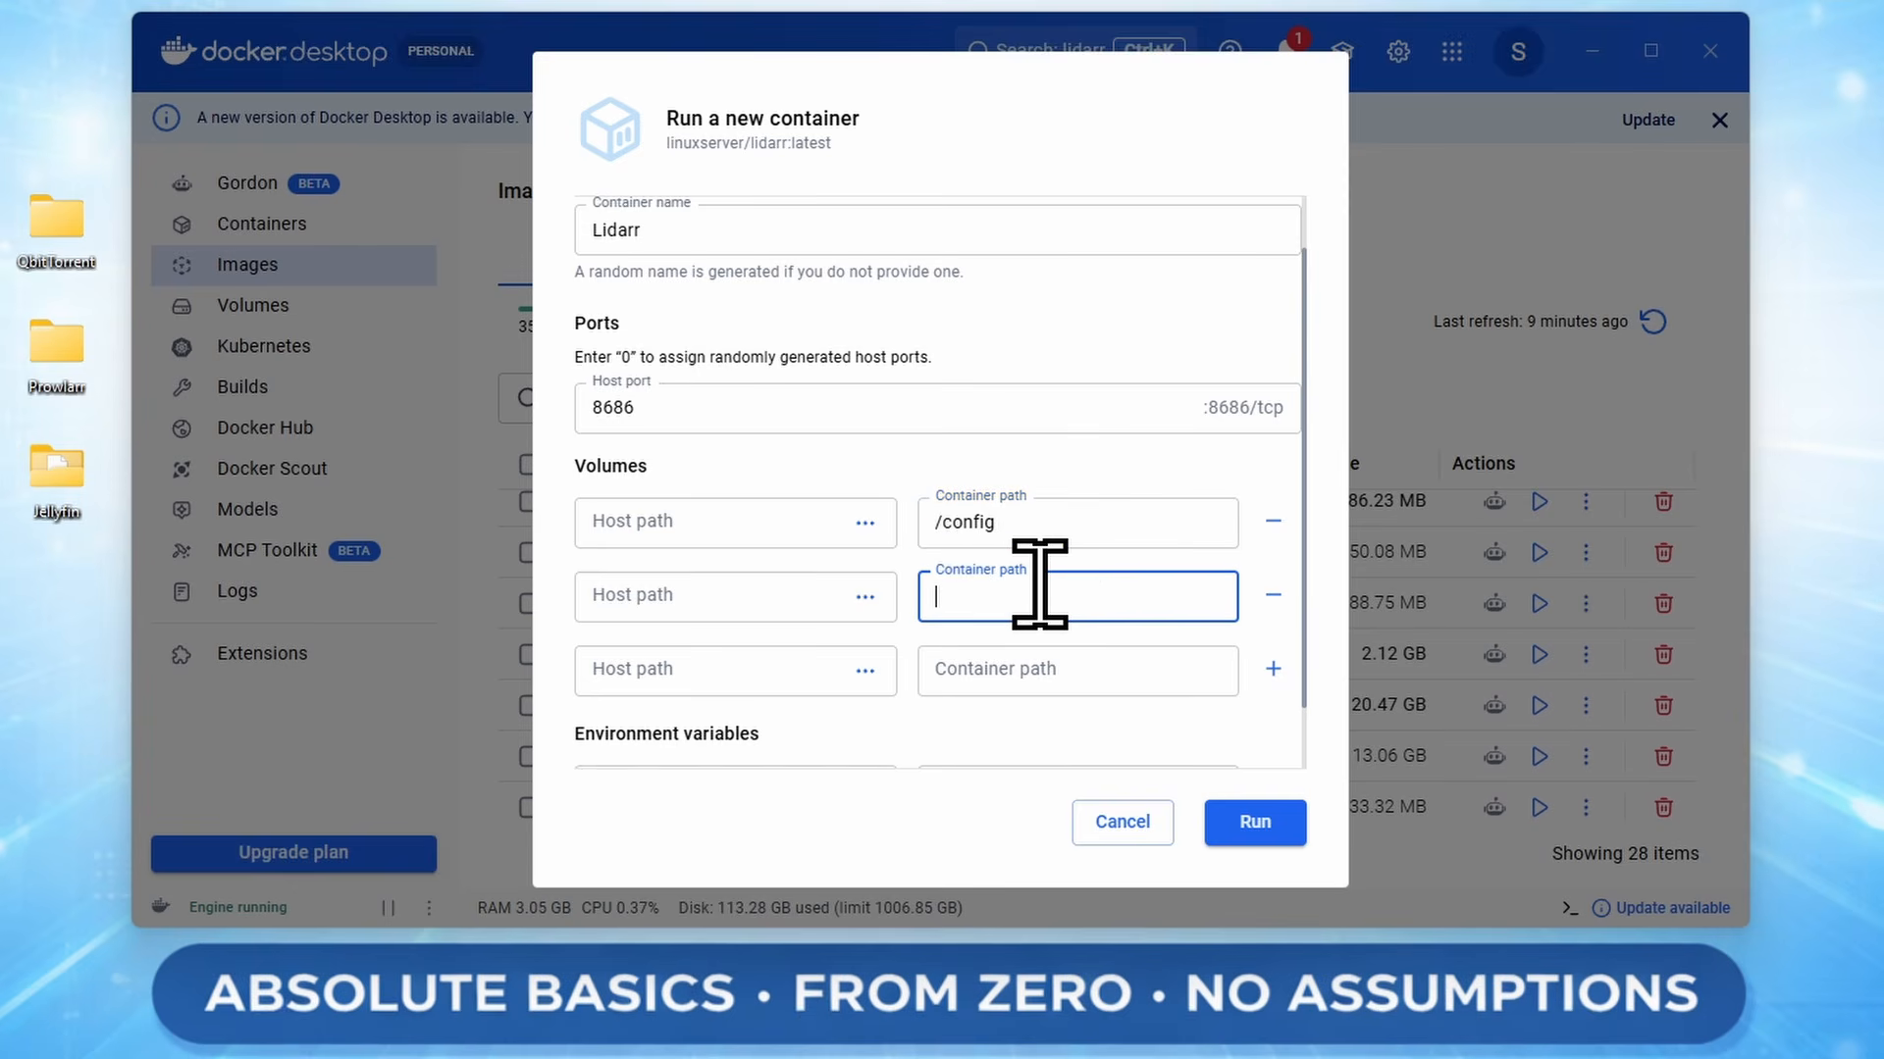
type("/music")
left_click(1110, 667)
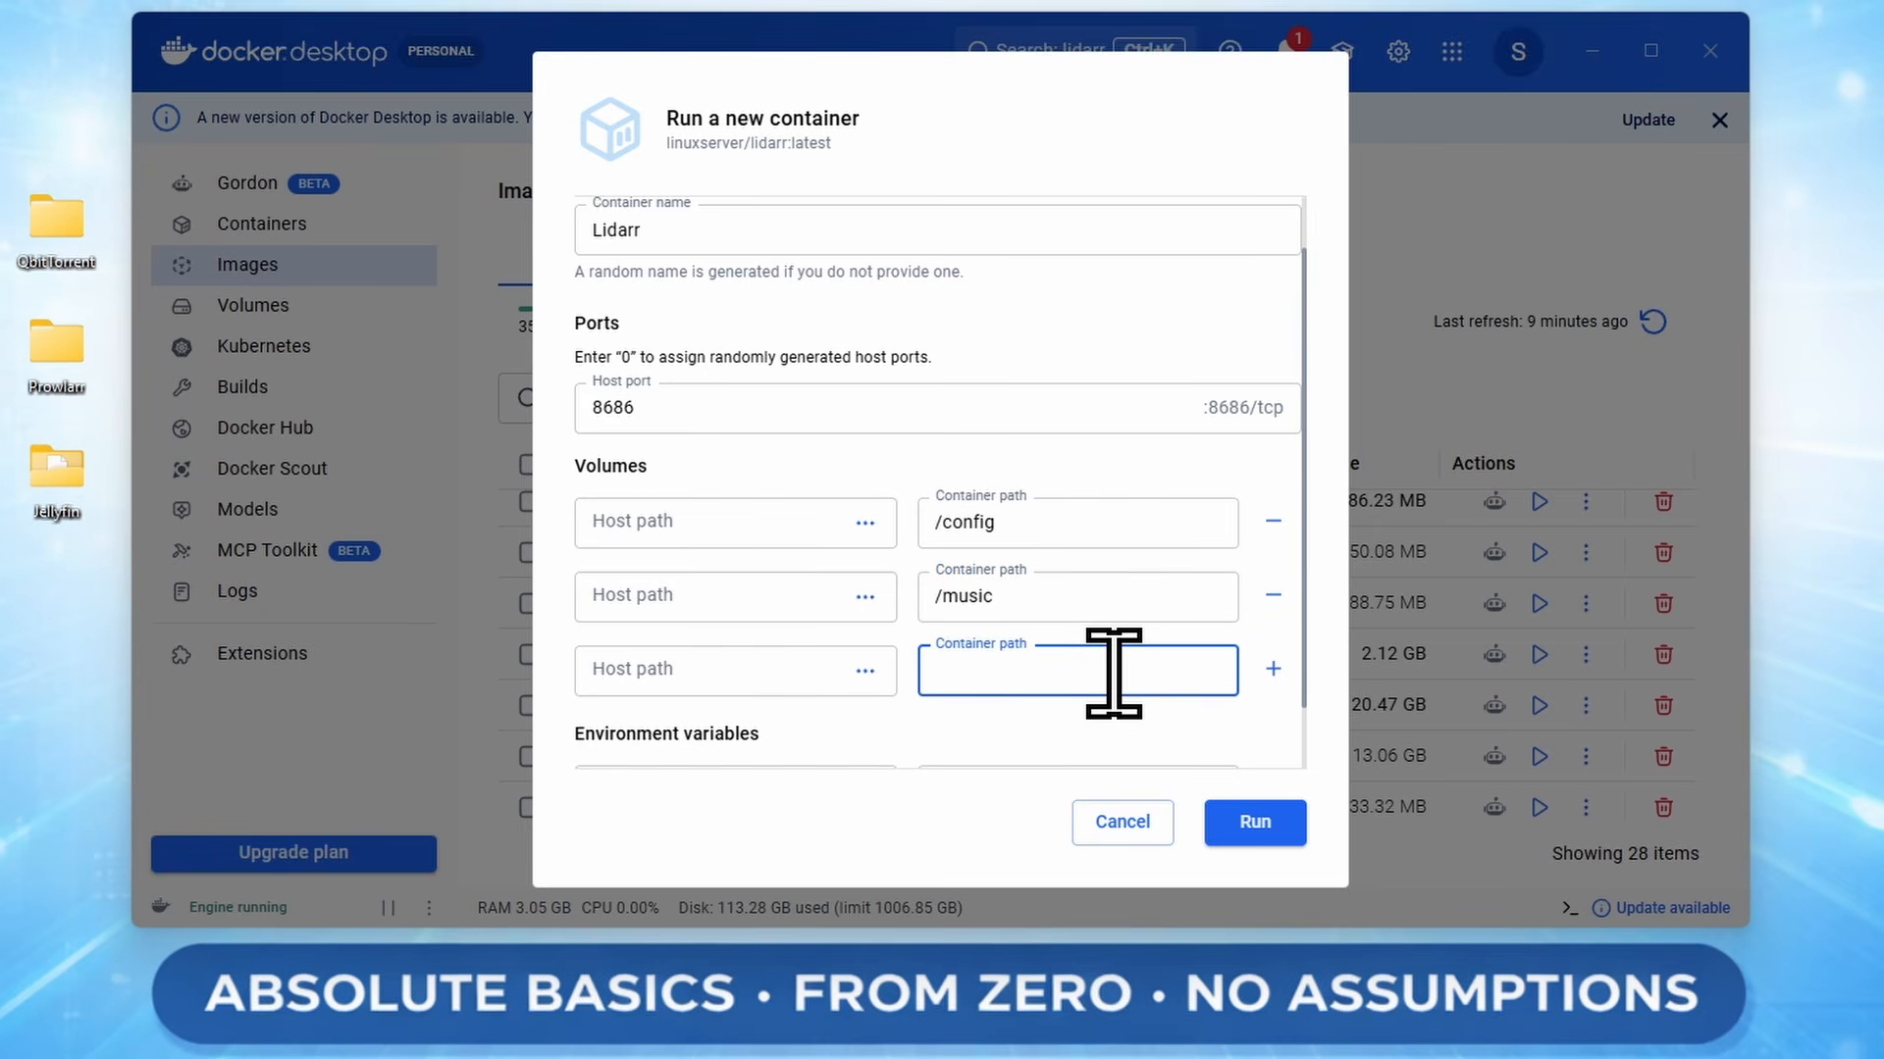
type("/downloads")
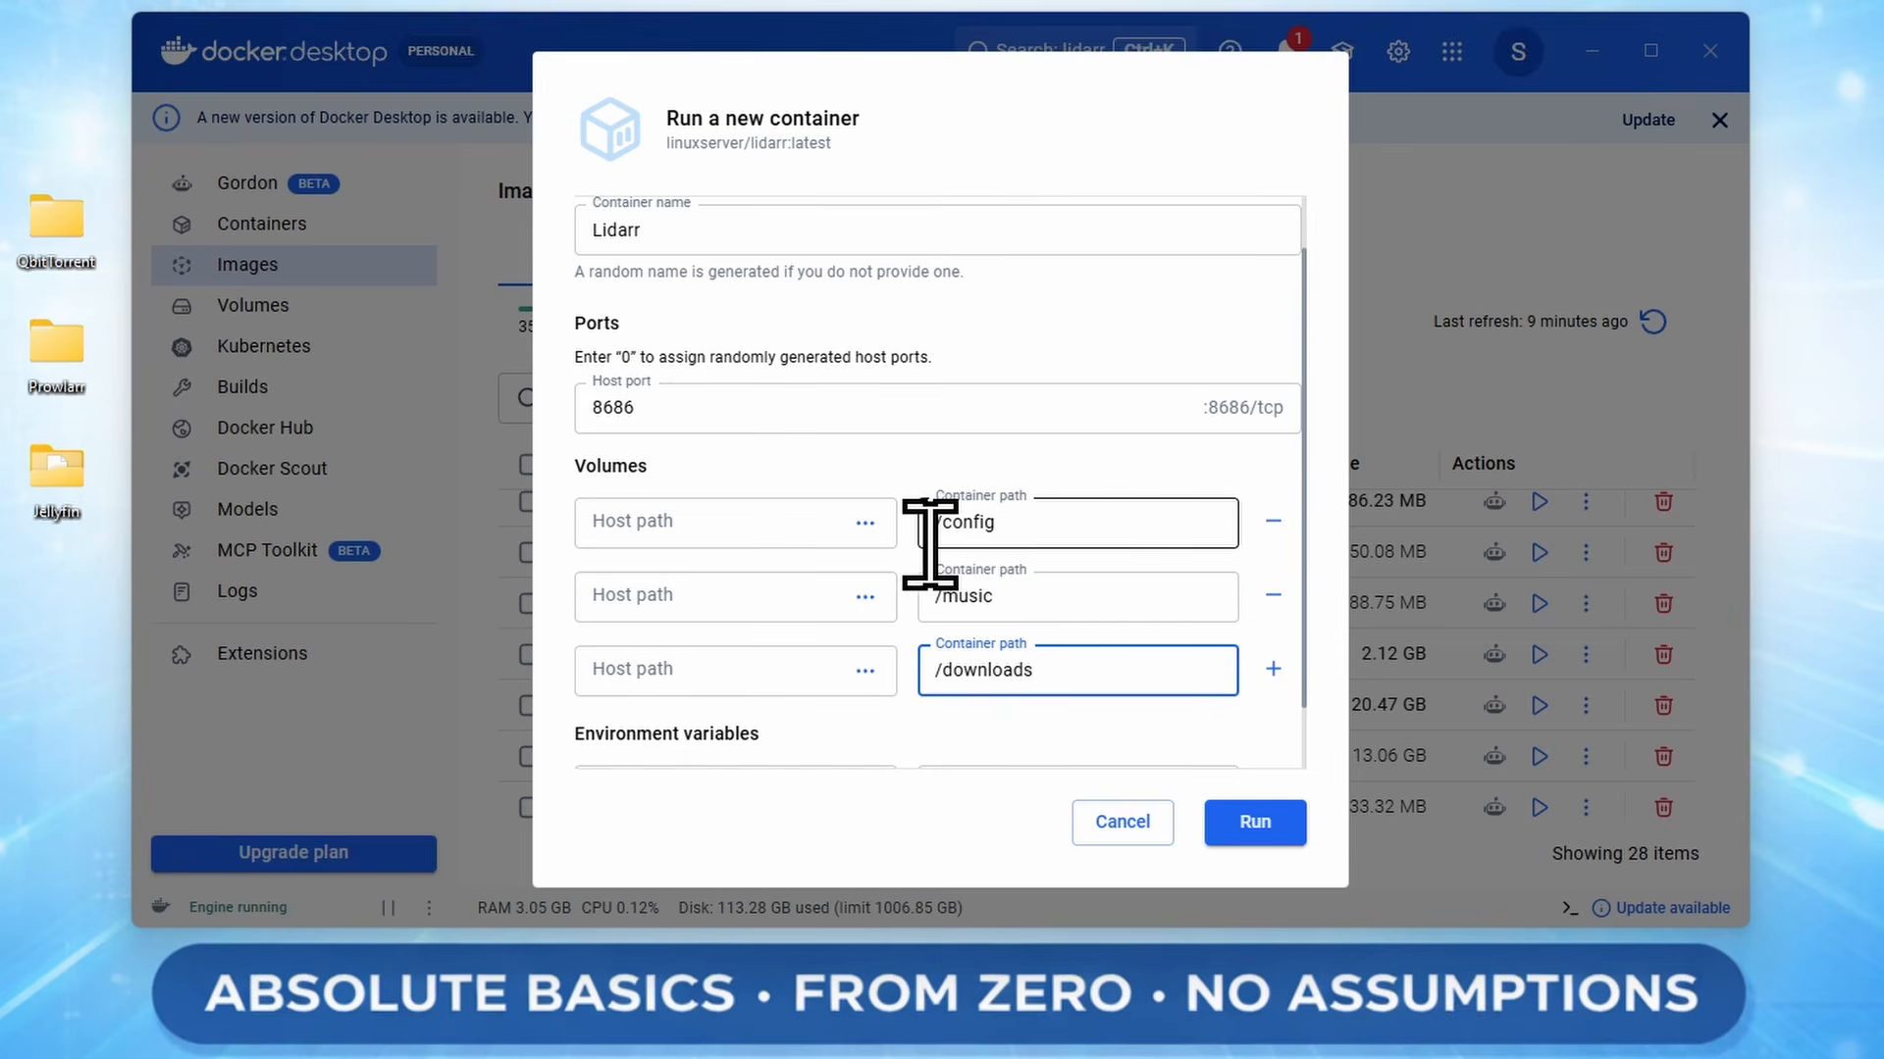
Create a new folder named Lidarr on the desktop and open it
right_click(51, 609)
mouse_move(175, 811)
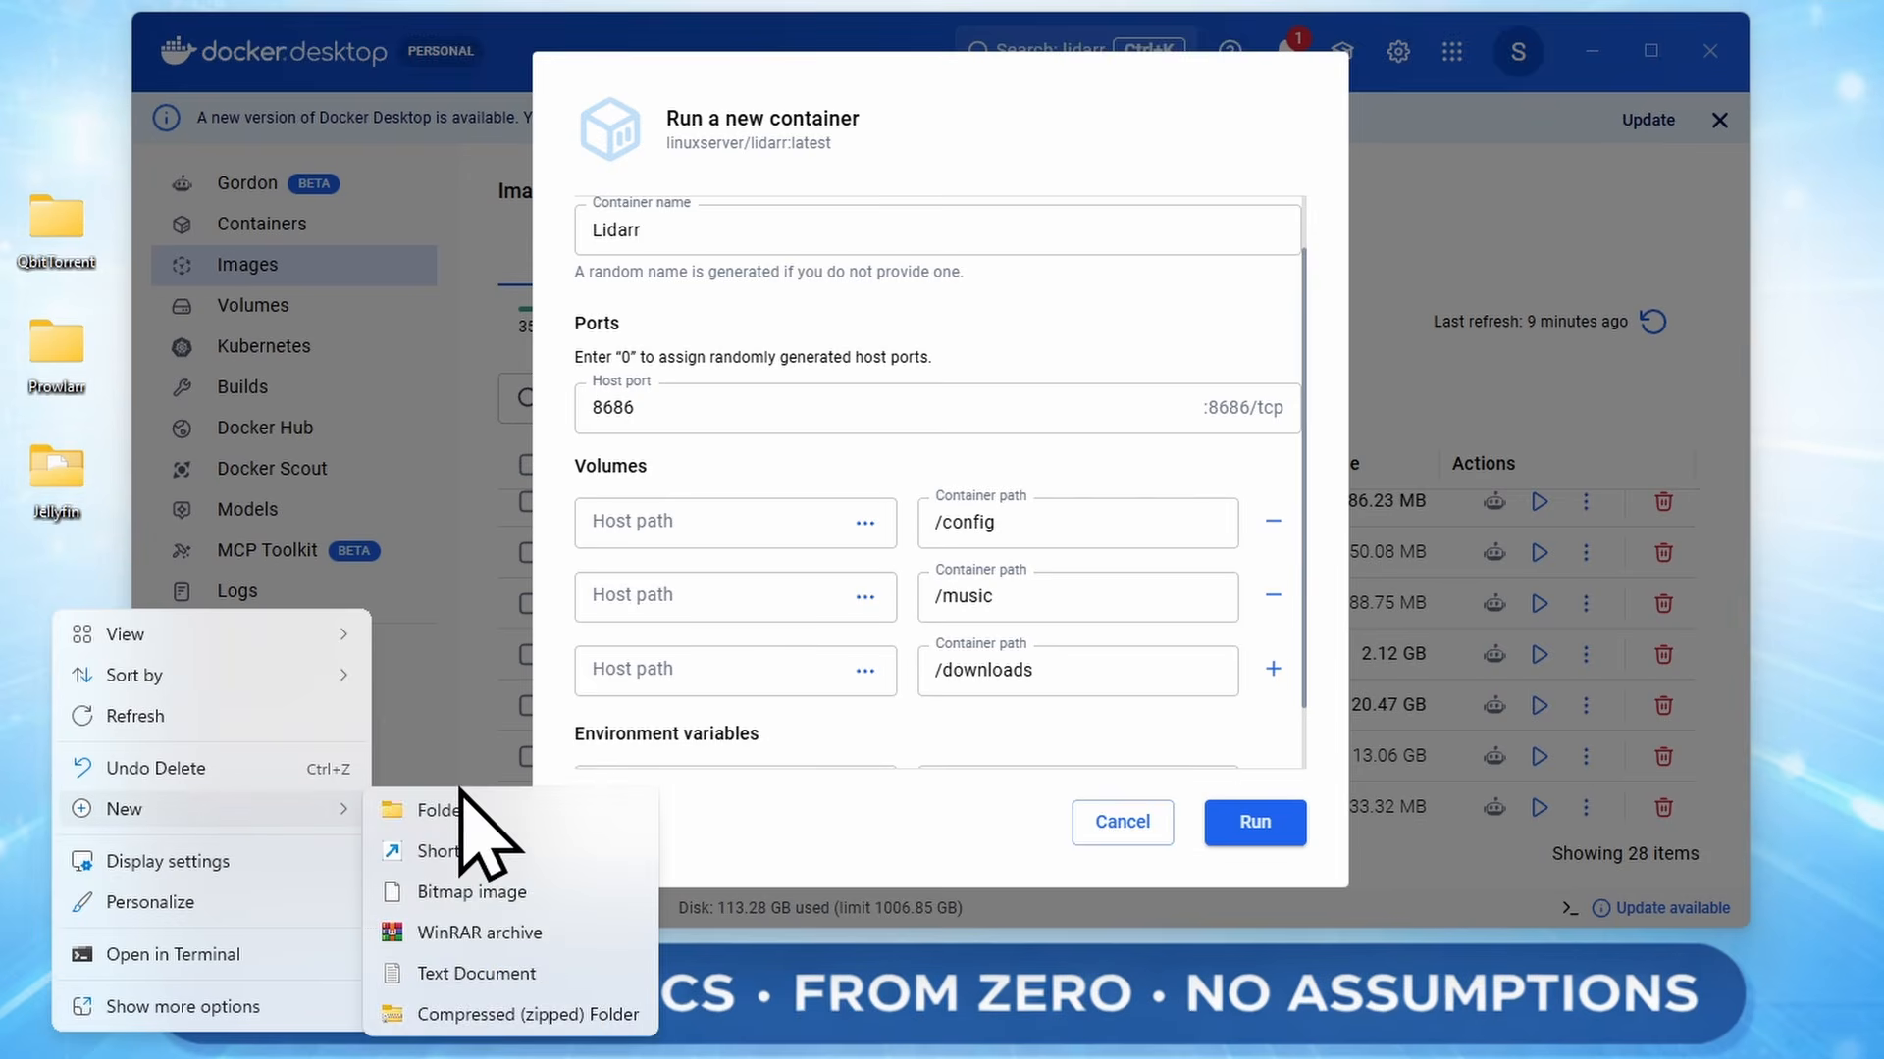
left_click(470, 809)
type("Lidarr")
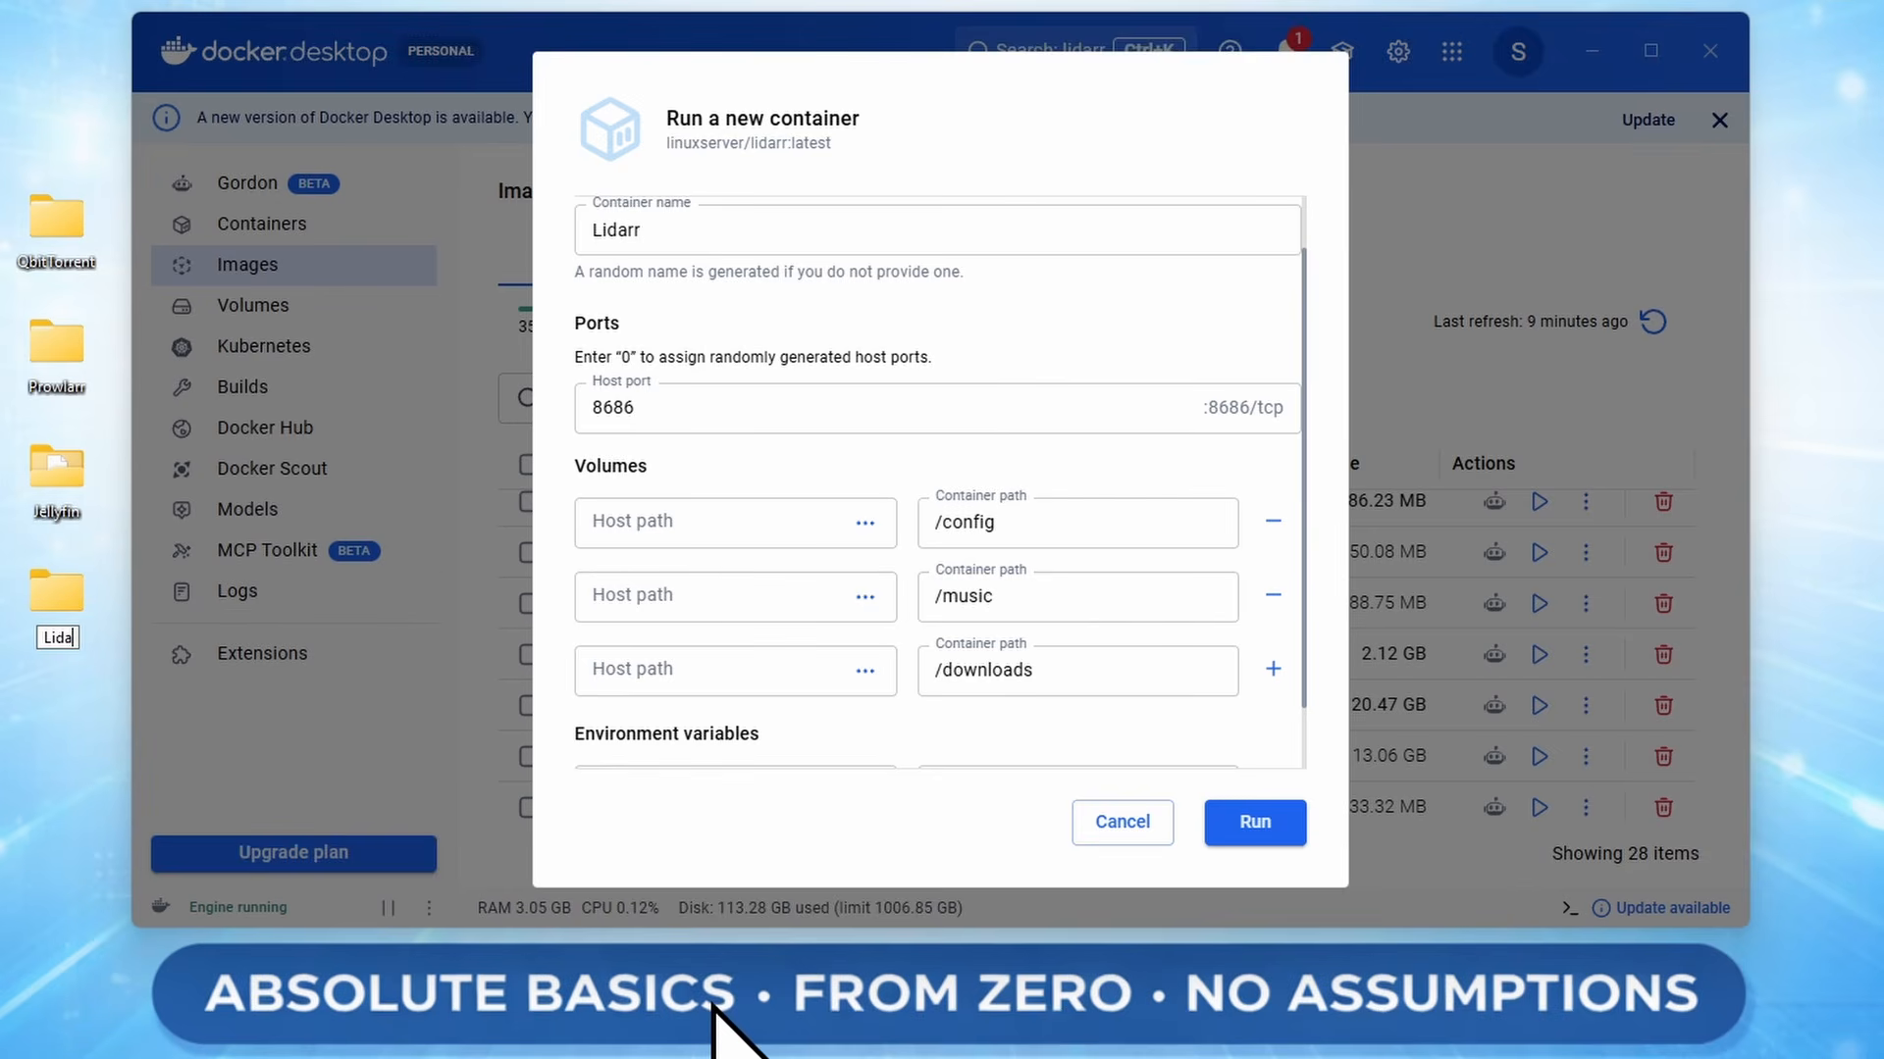
key("Return")
key("Return")
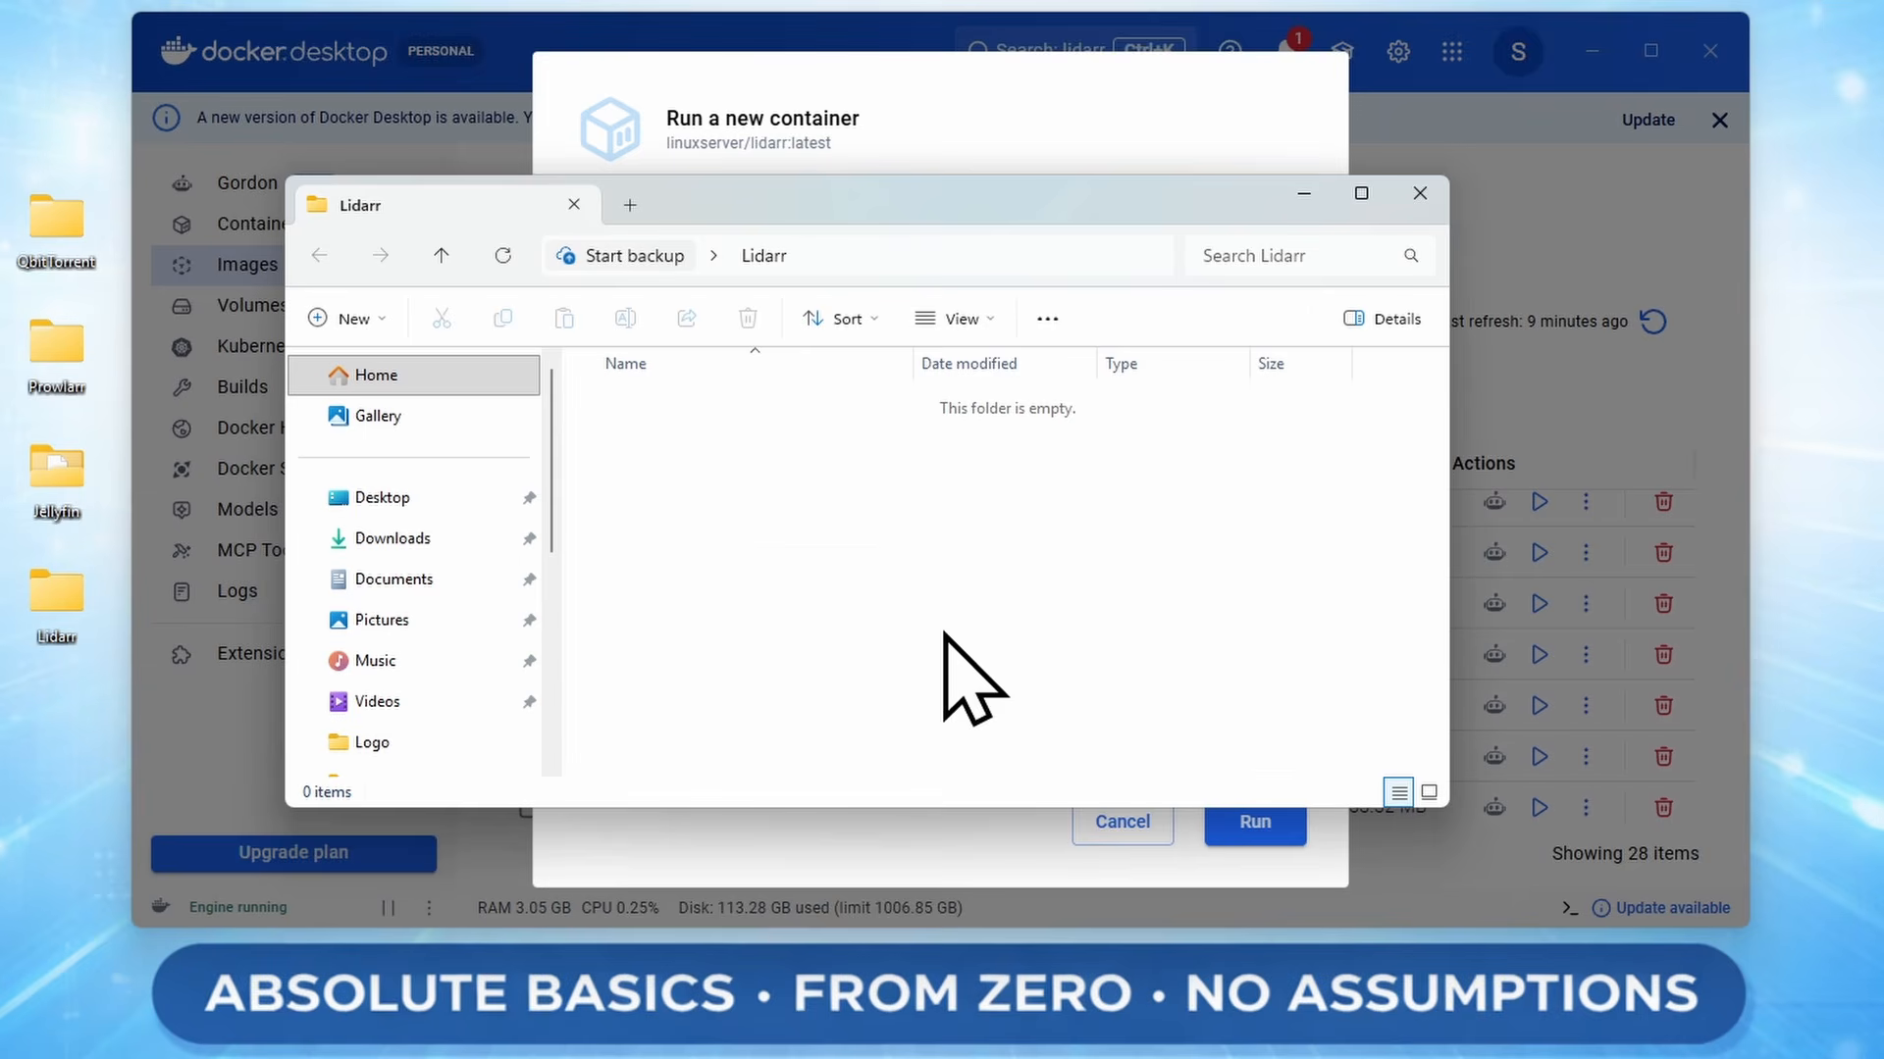
Create a subfolder named Config inside the Lidarr folder and close the folder window
left_click(343, 318)
left_click(388, 376)
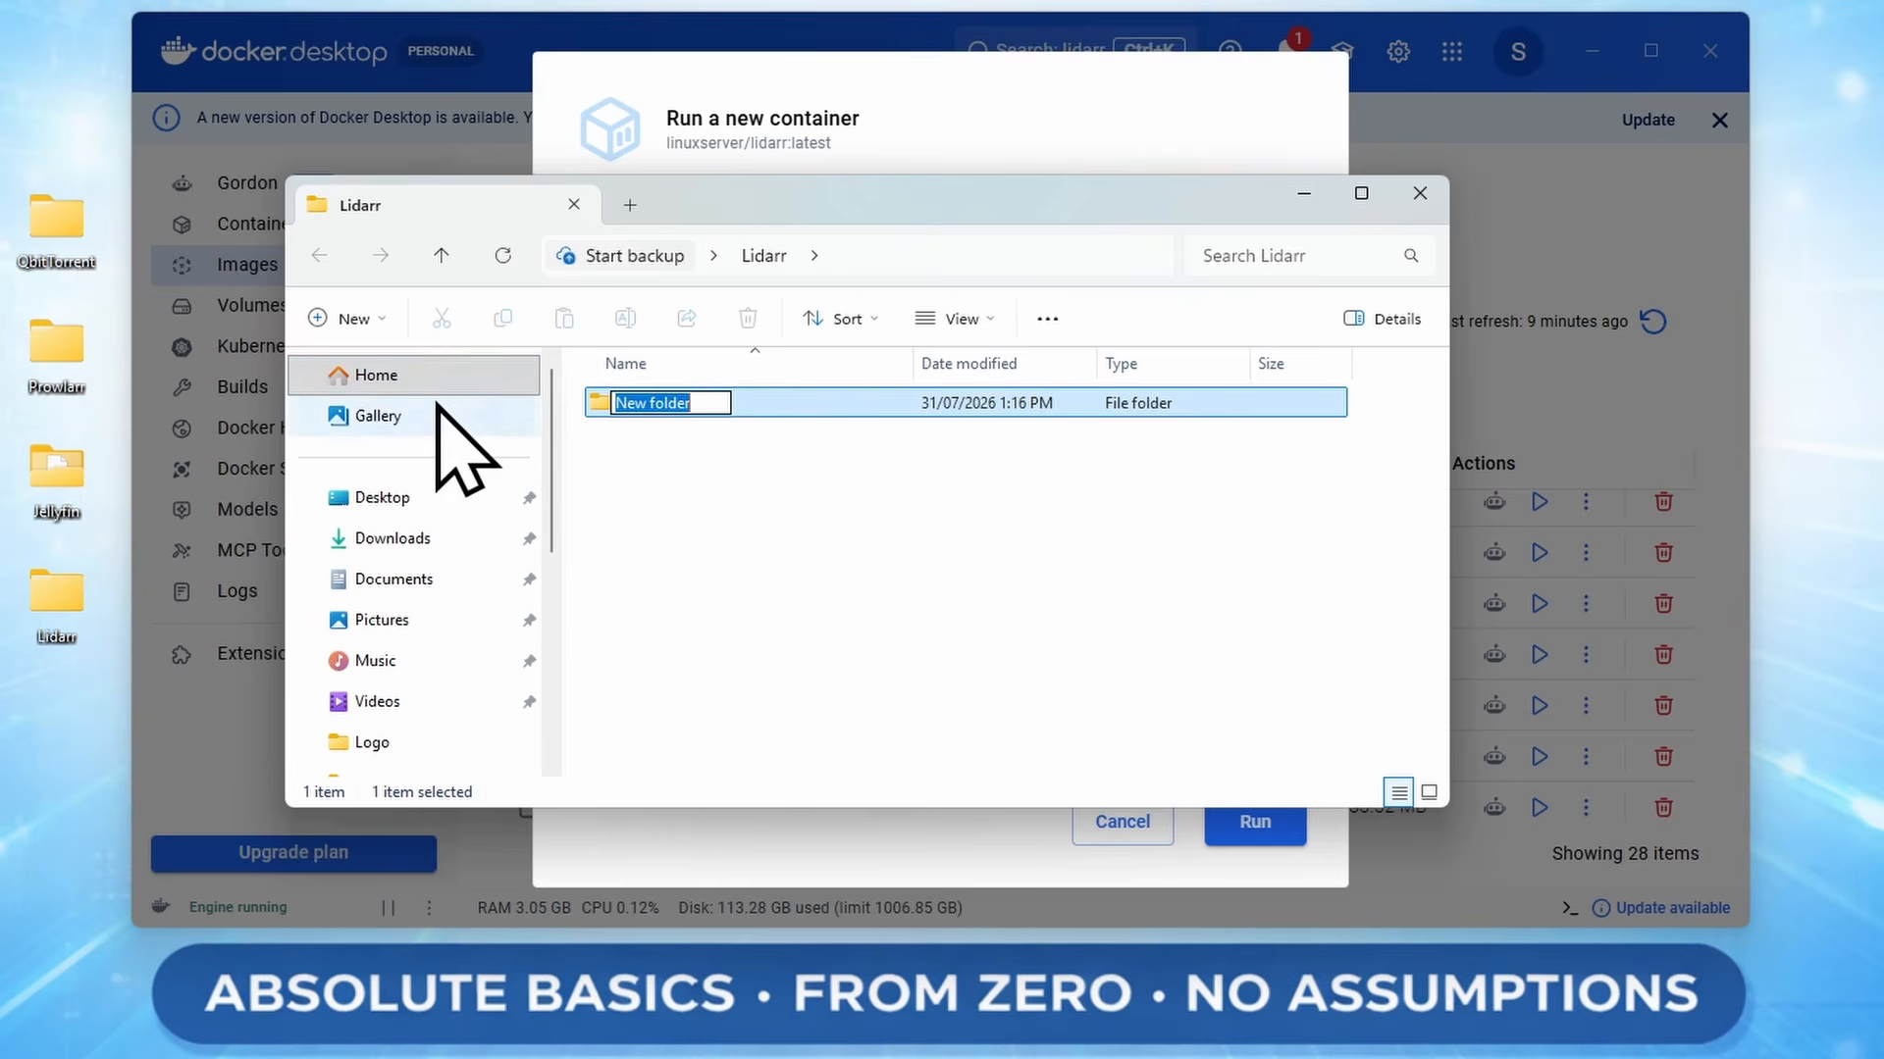
type("Con")
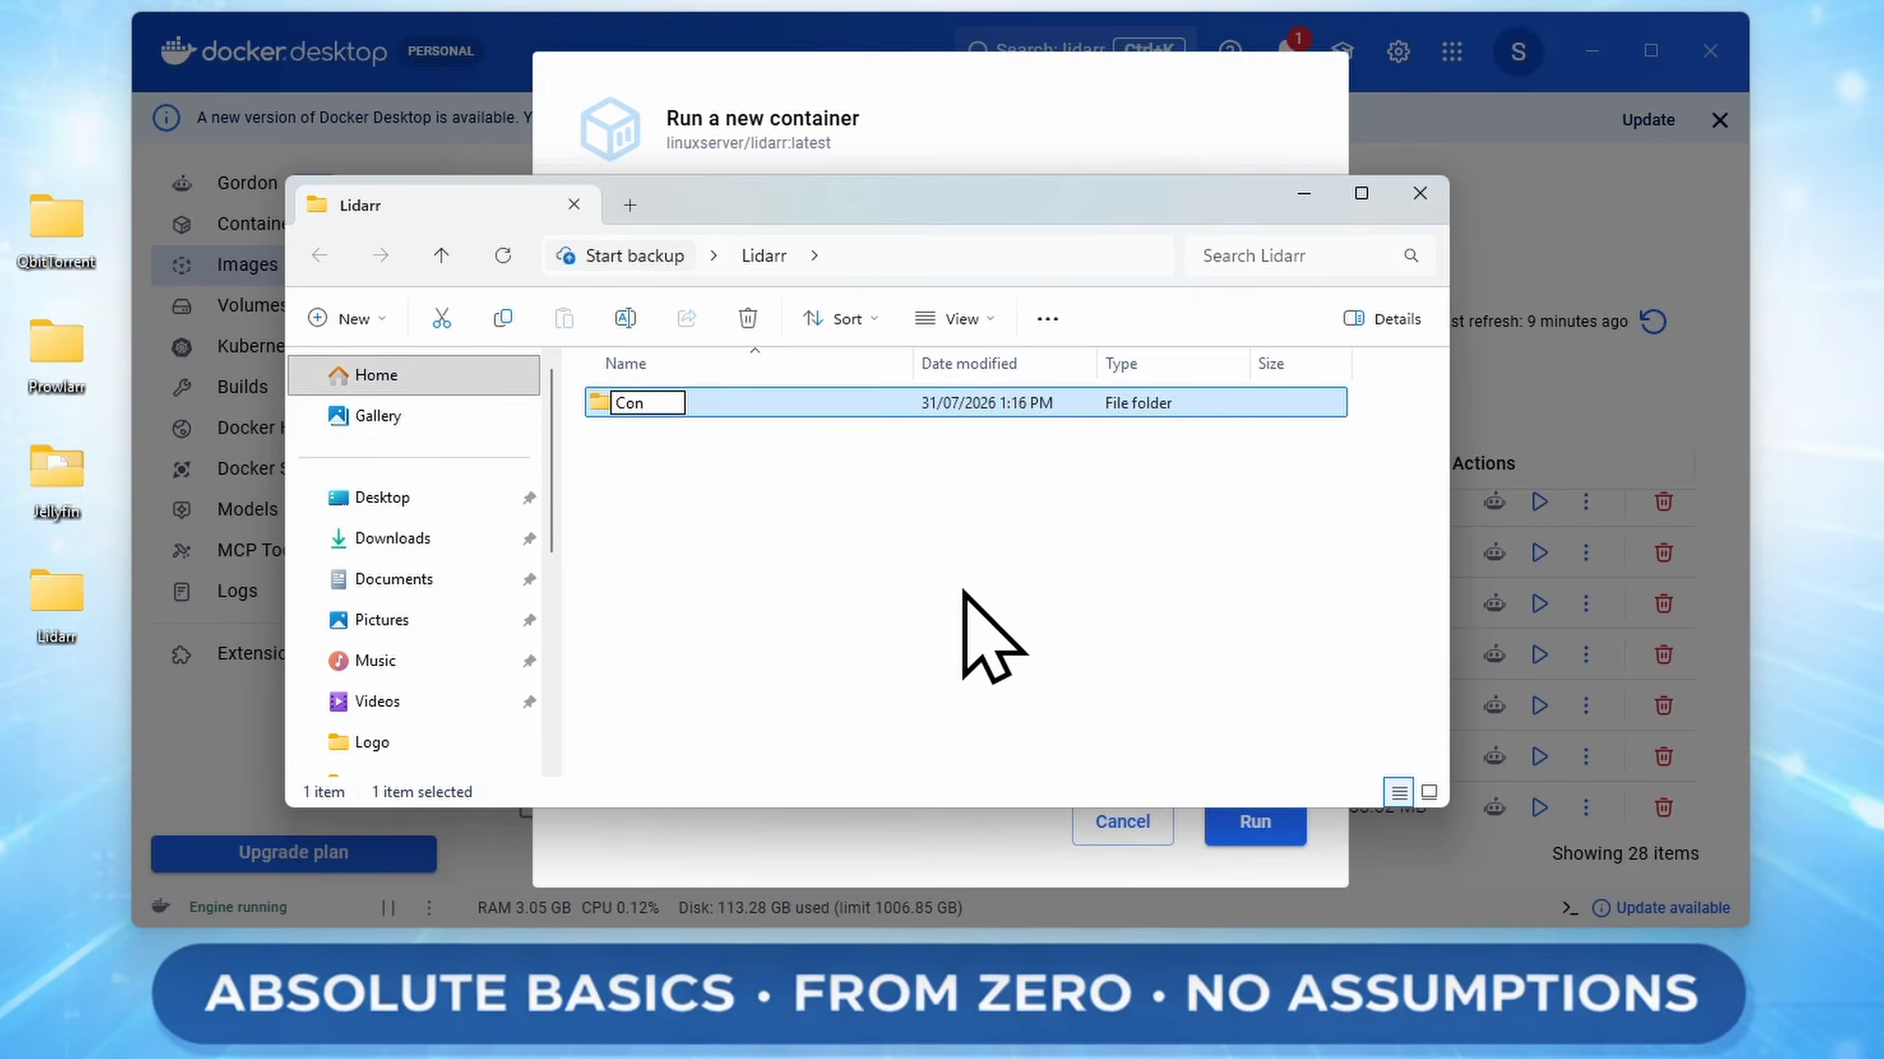
type("fig")
key("Return")
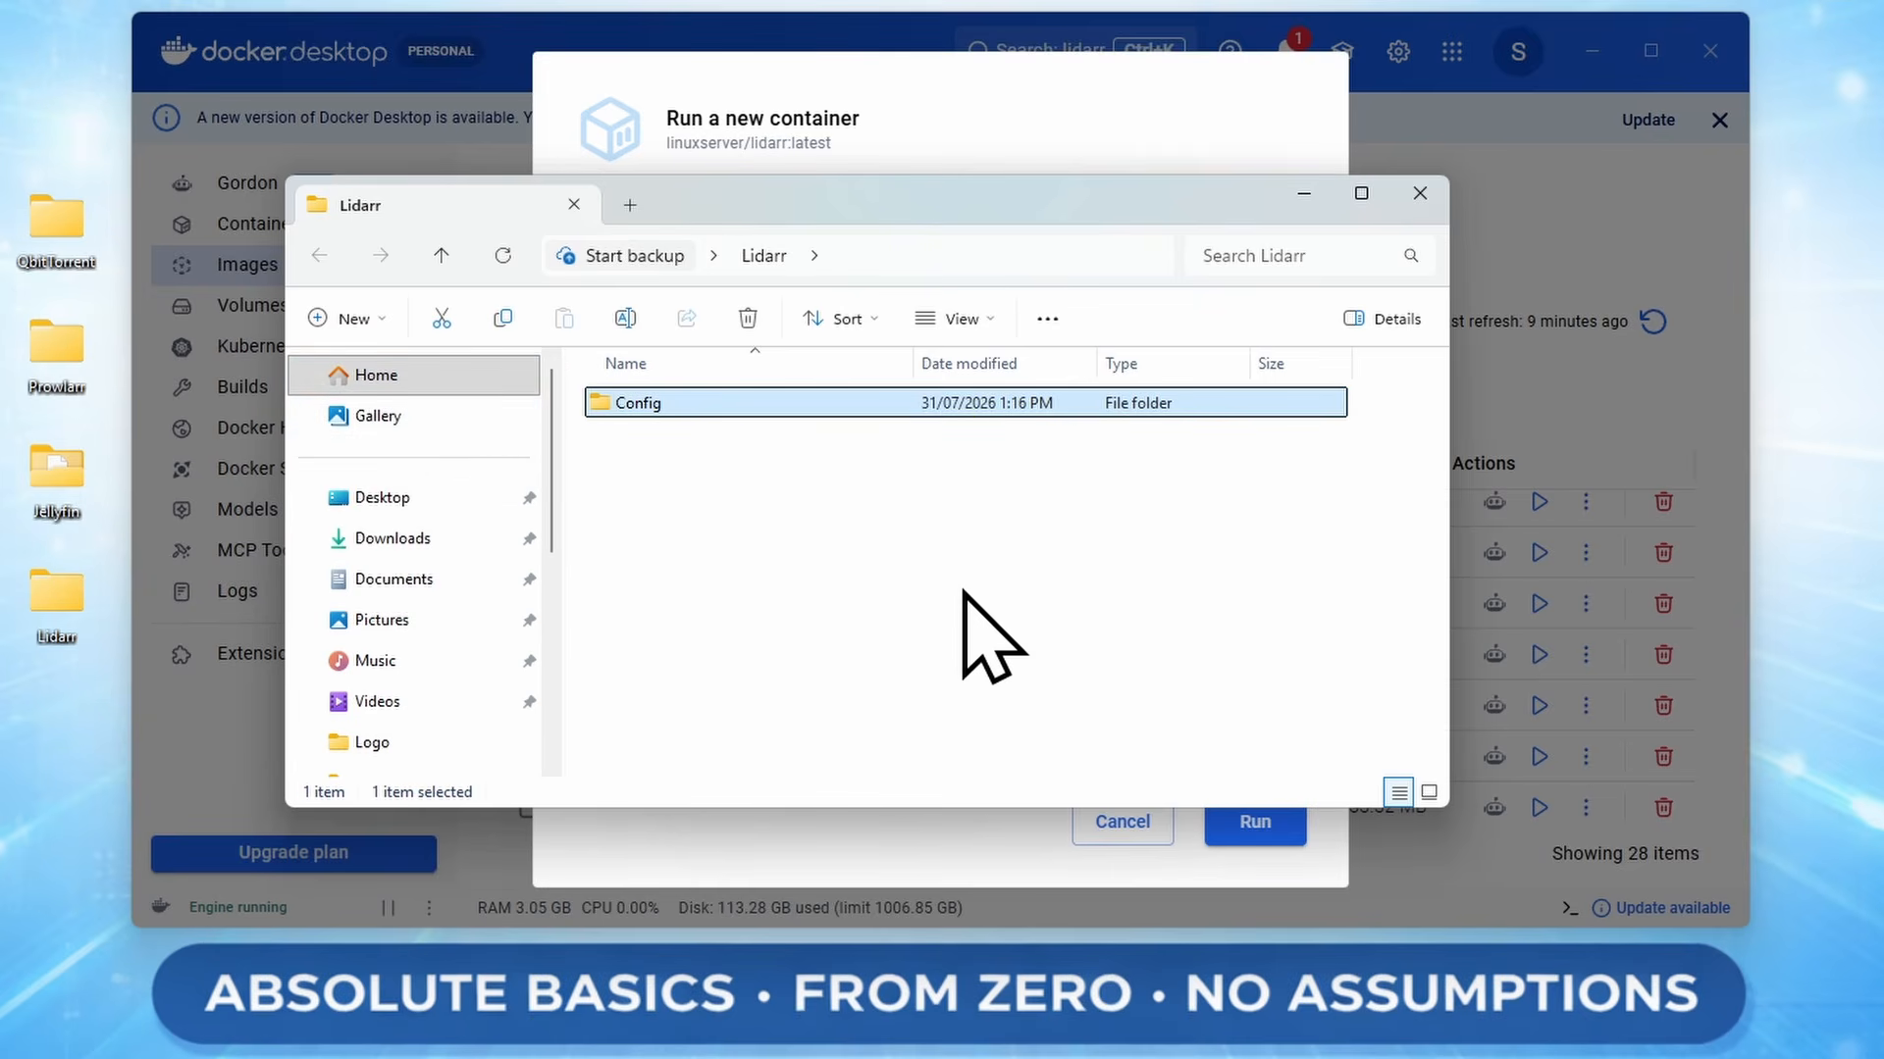
left_click(963, 590)
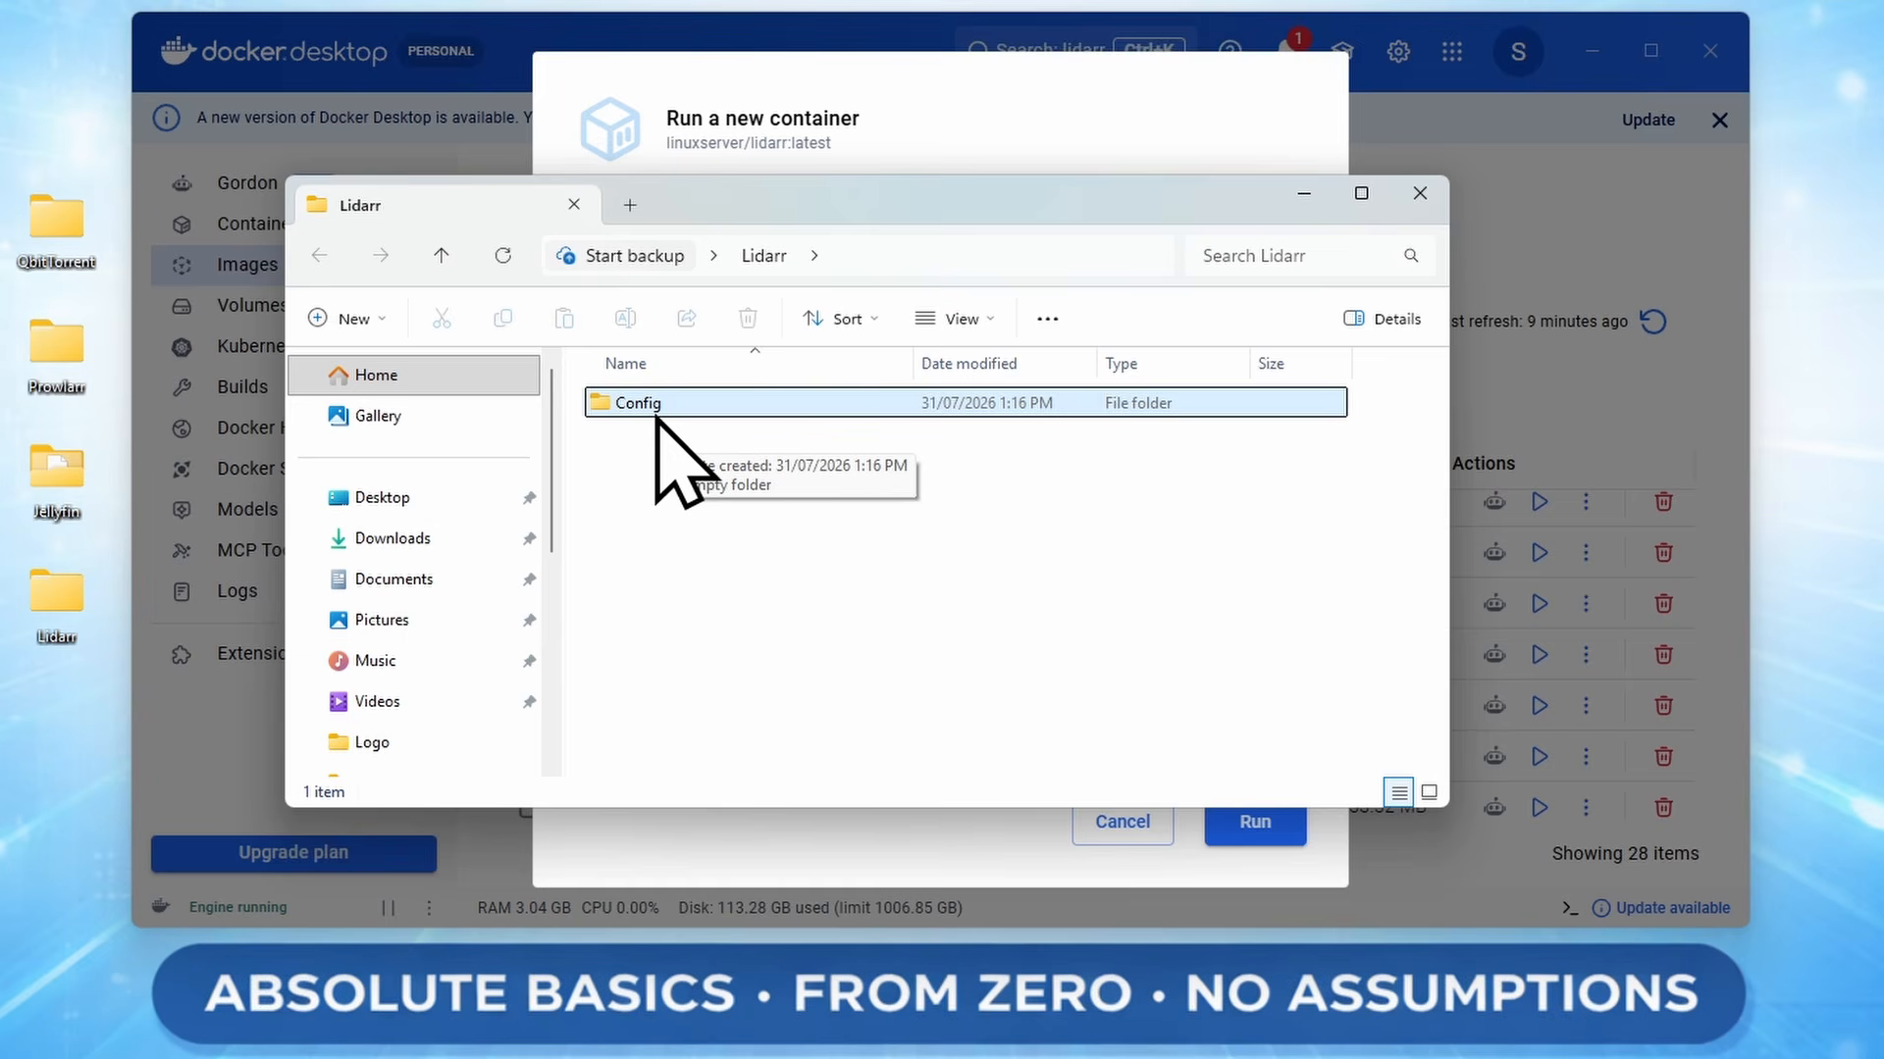
left_click(1419, 193)
Set the /config volume's host path to the Config folder in Desktop\Lidarr and check the full path
left_click(631, 523)
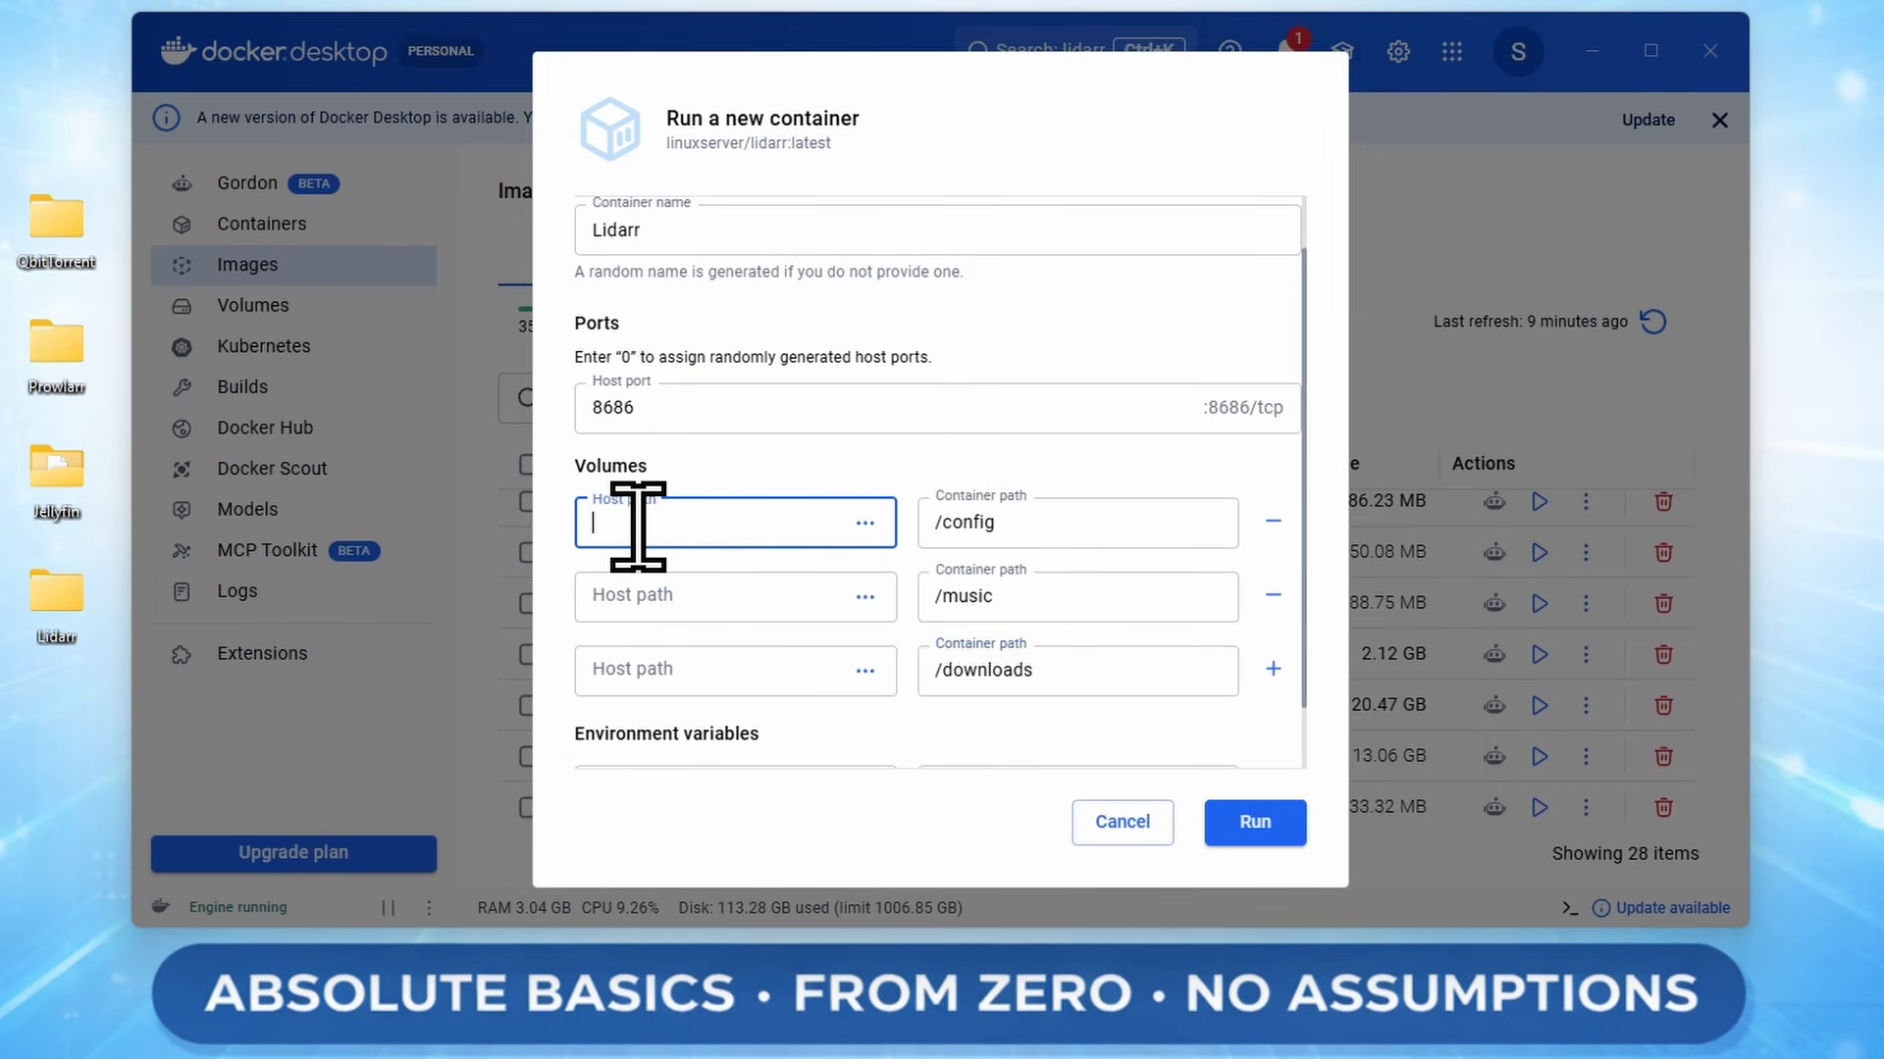
left_click(864, 523)
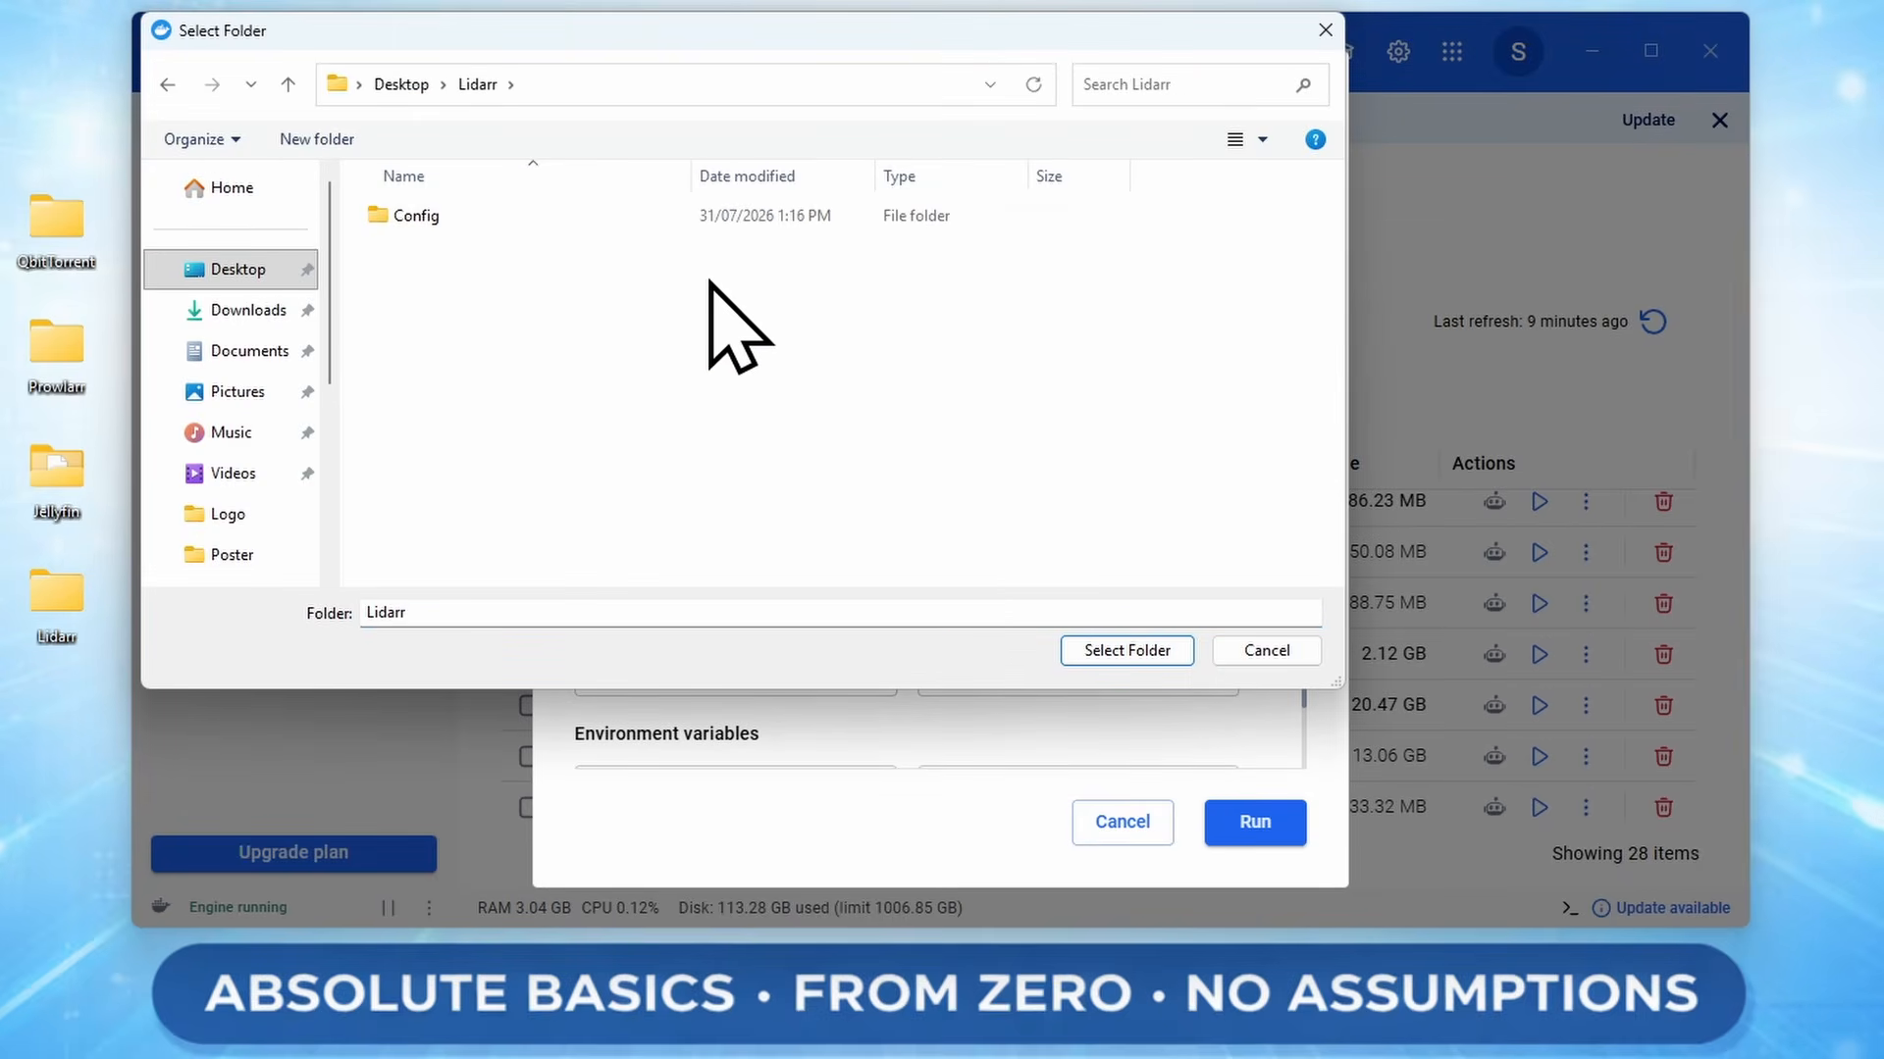
double_click(441, 220)
left_click(1140, 651)
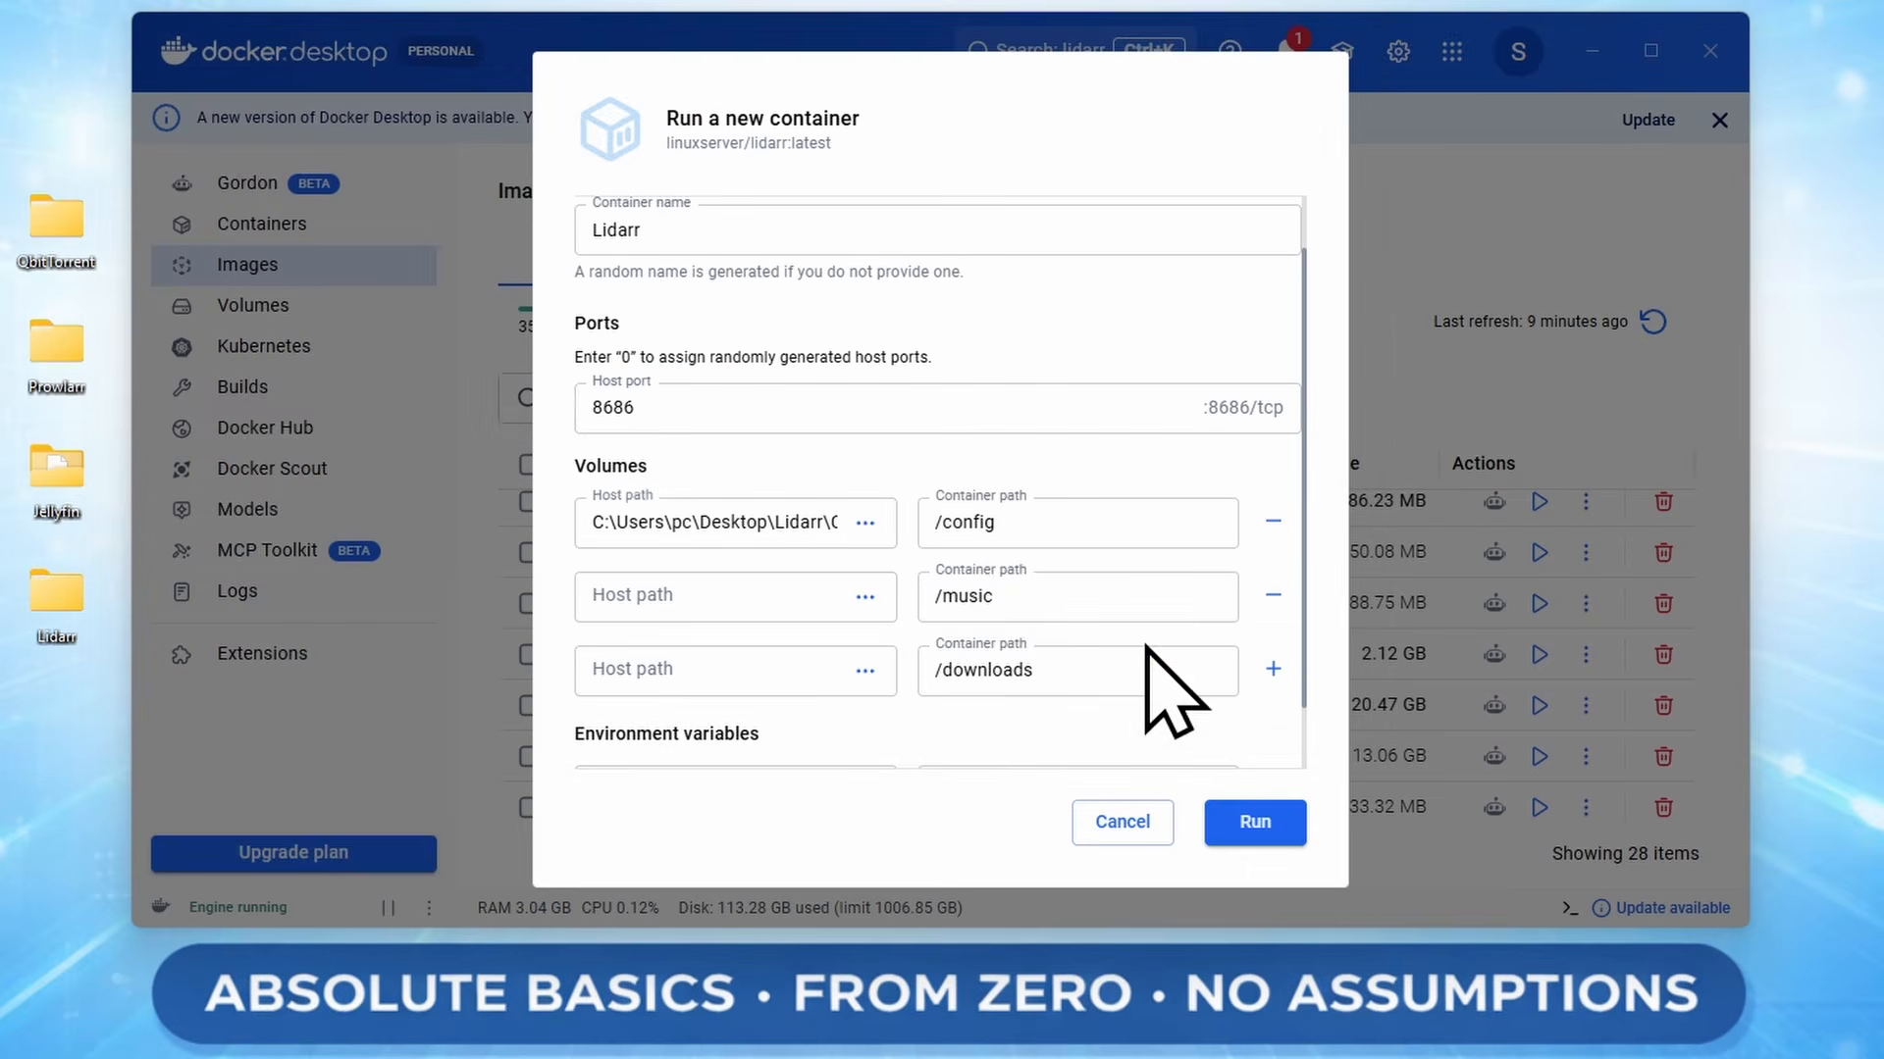
left_click_drag(648, 523, 816, 520)
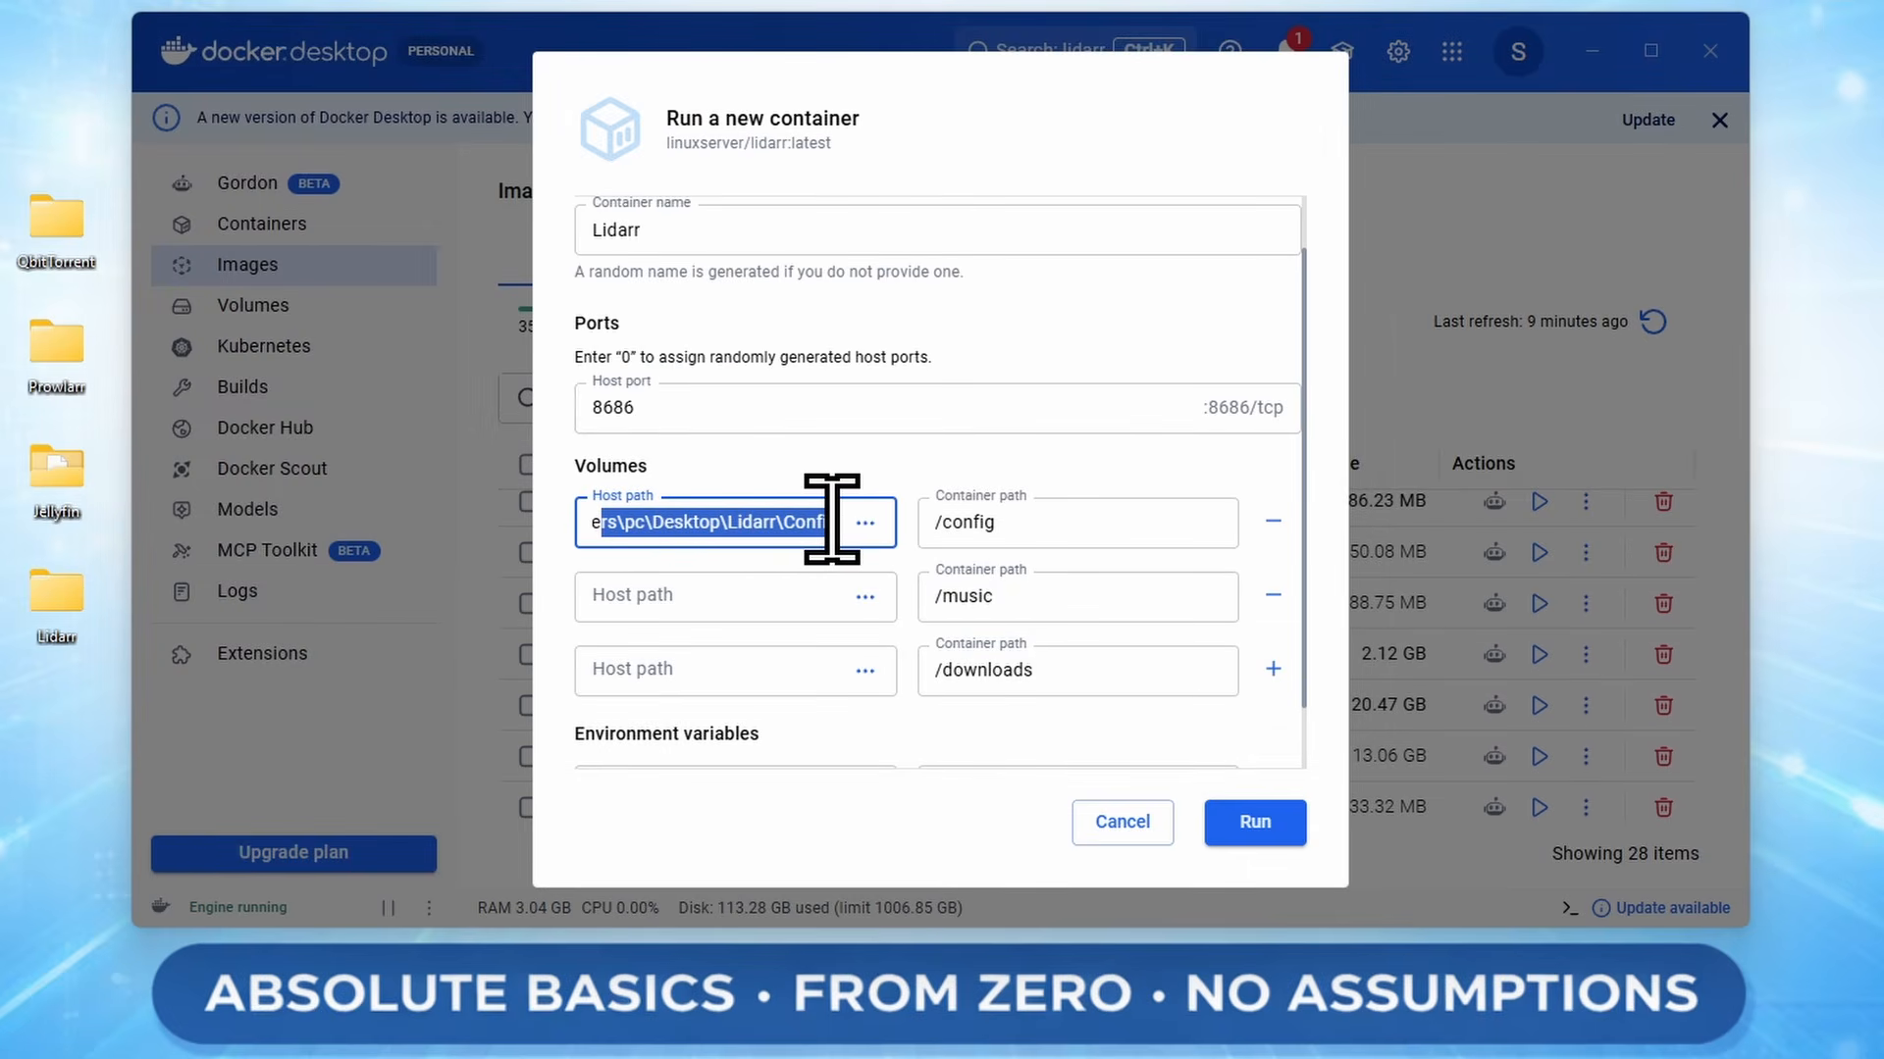
left_click(782, 522)
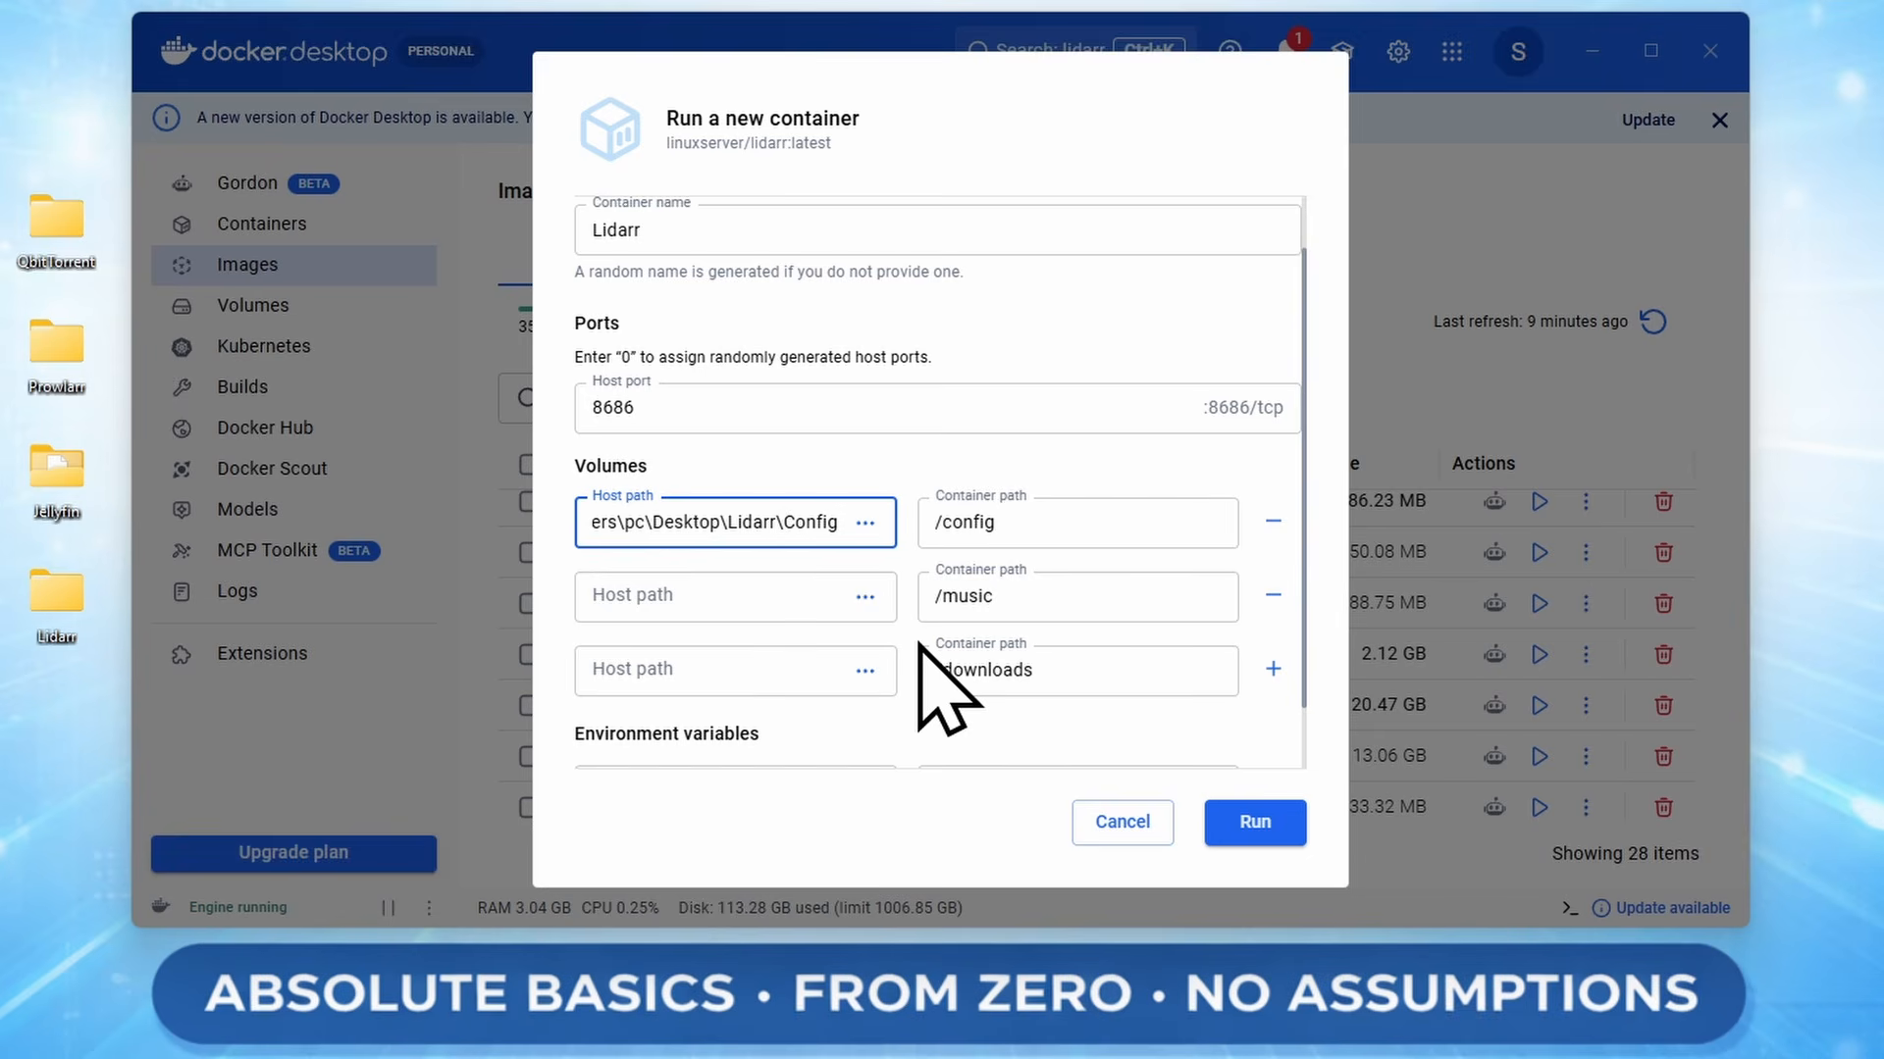
Examine the subfolders of the Media folder inside the desktop's Jellyfin folder, then close the folder window
left_click(73, 475)
double_click(73, 475)
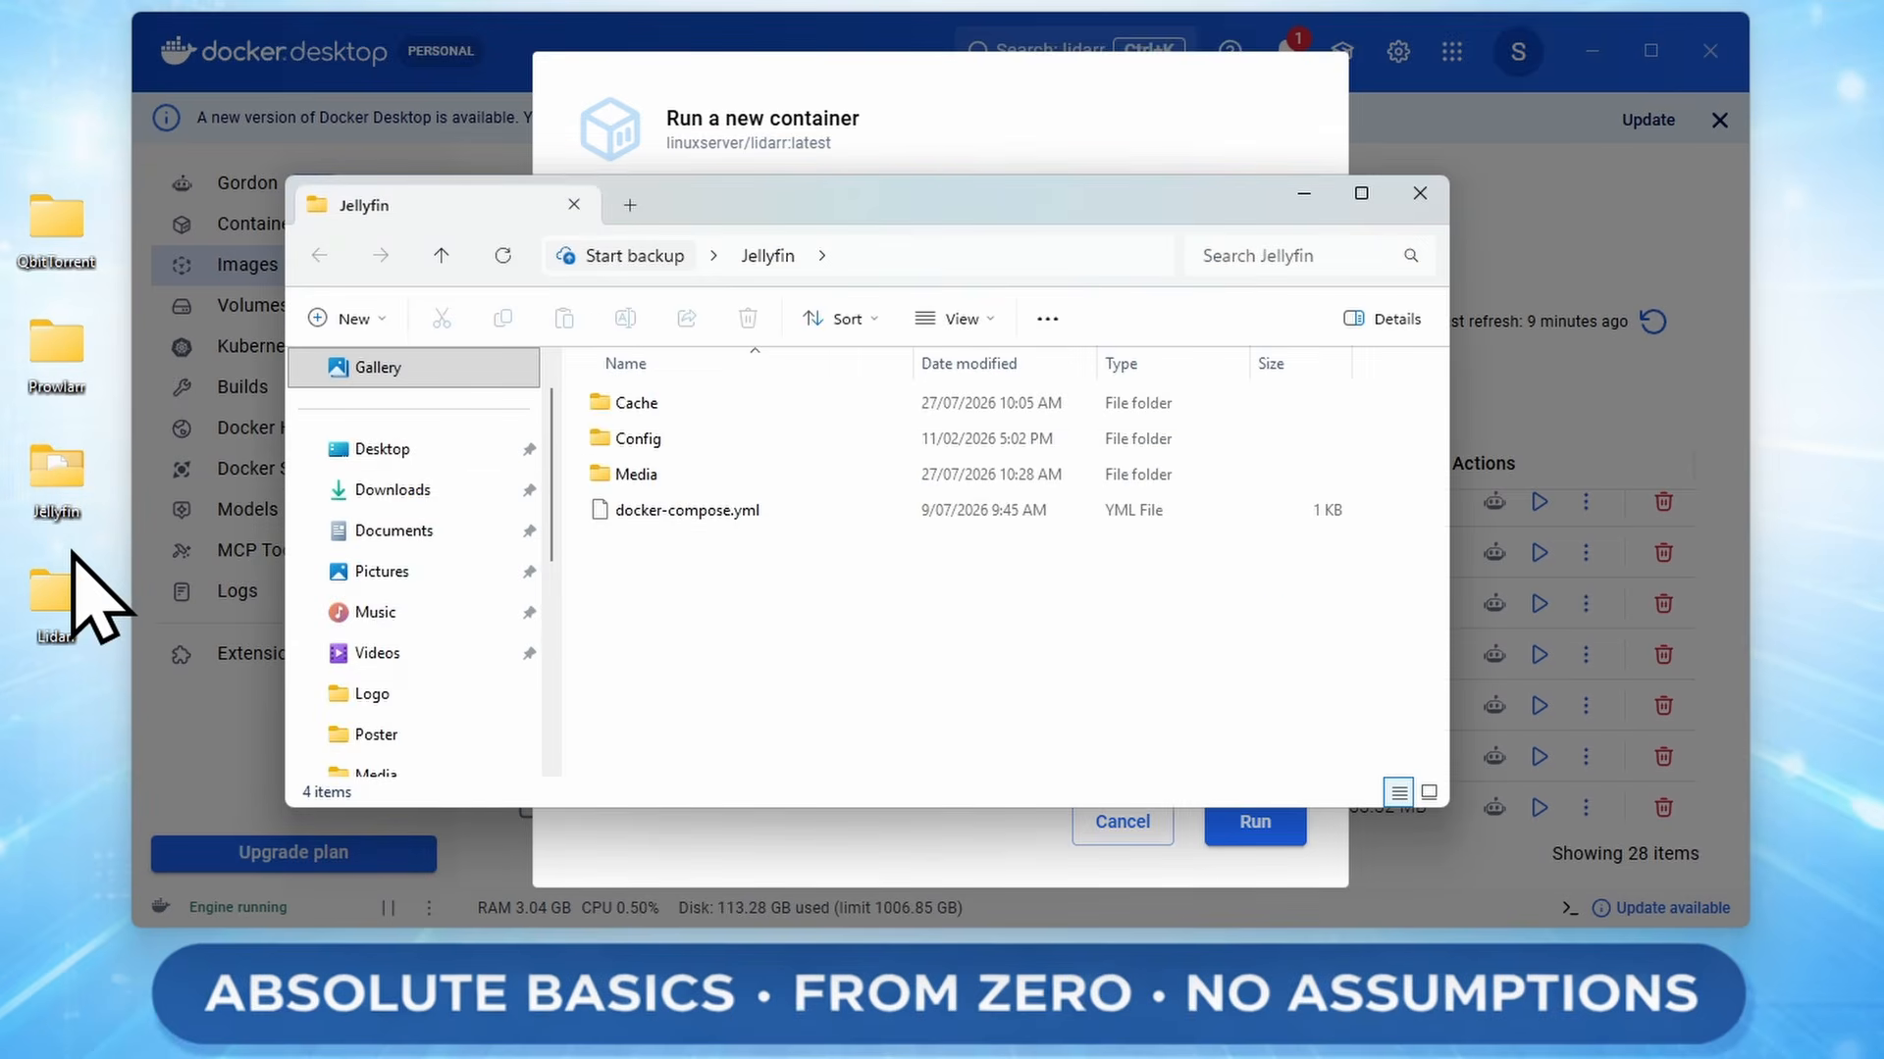
double_click(687, 478)
key("Down")
key("Down")
key("Down")
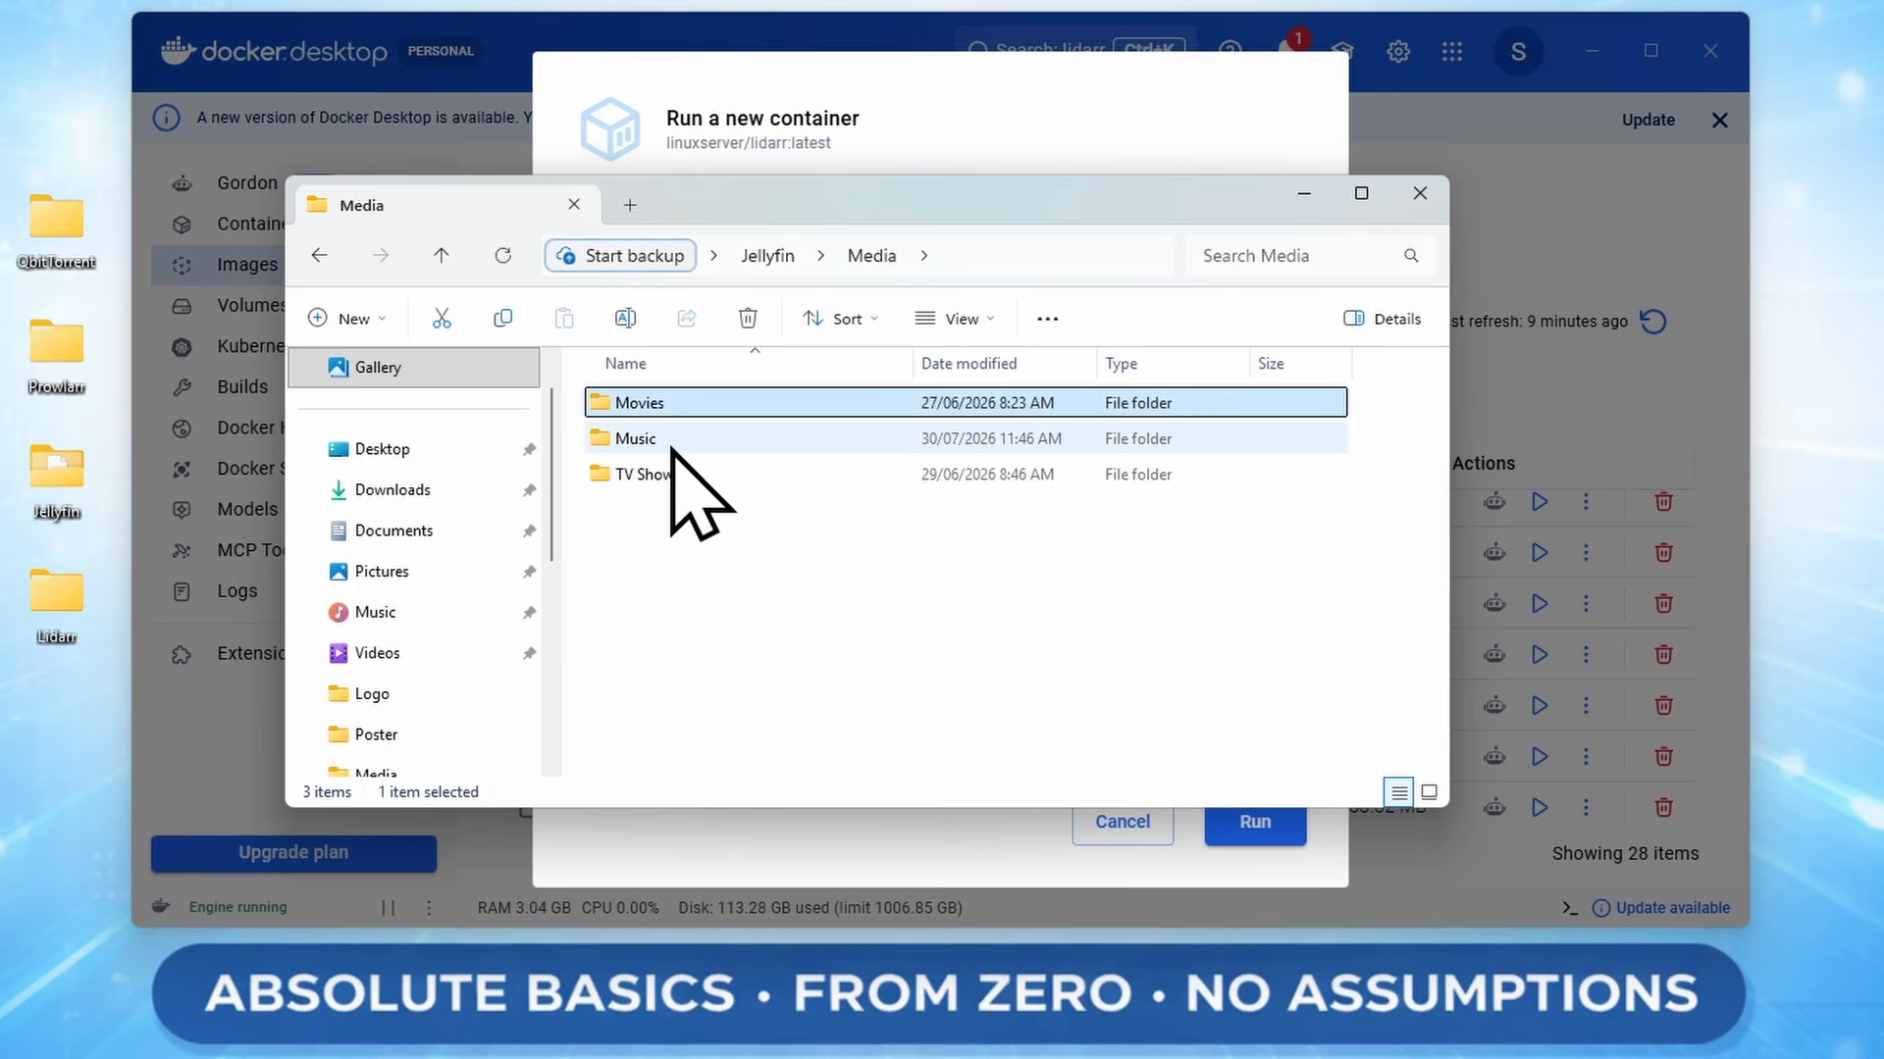
left_click(684, 569)
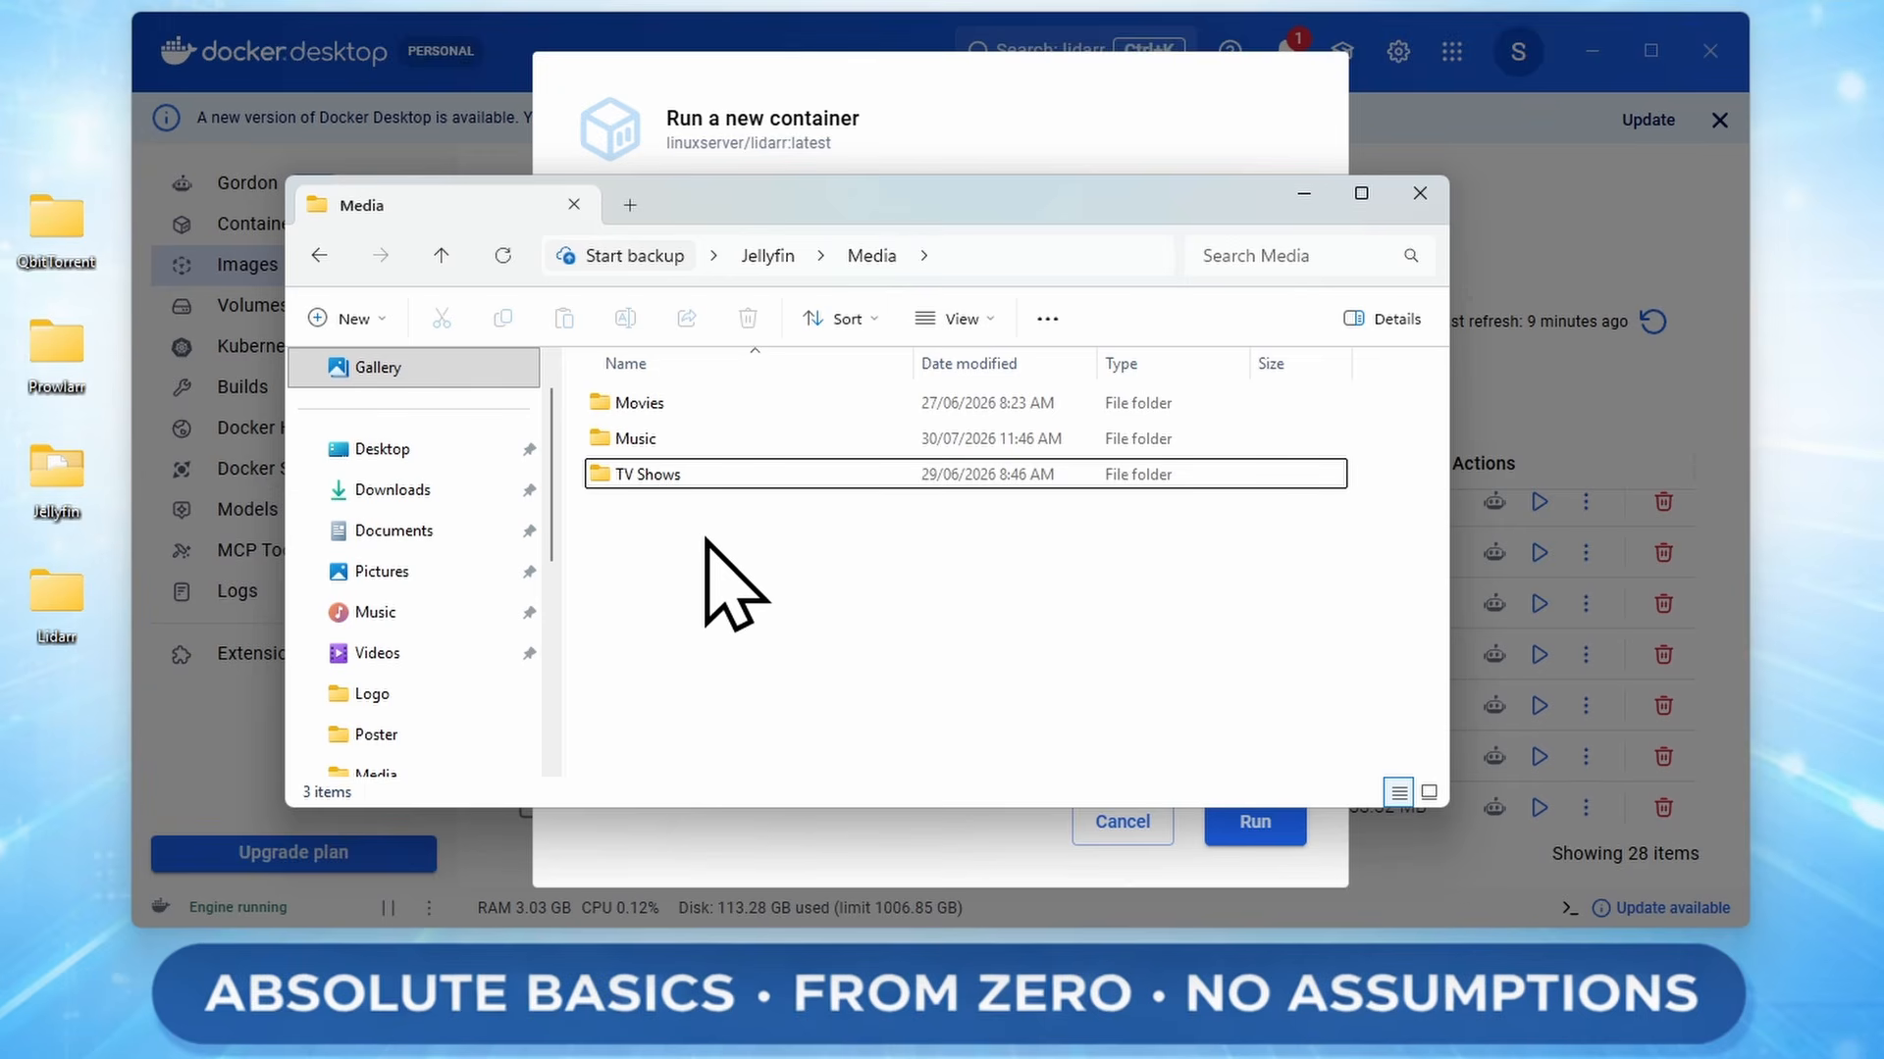
left_click(1422, 193)
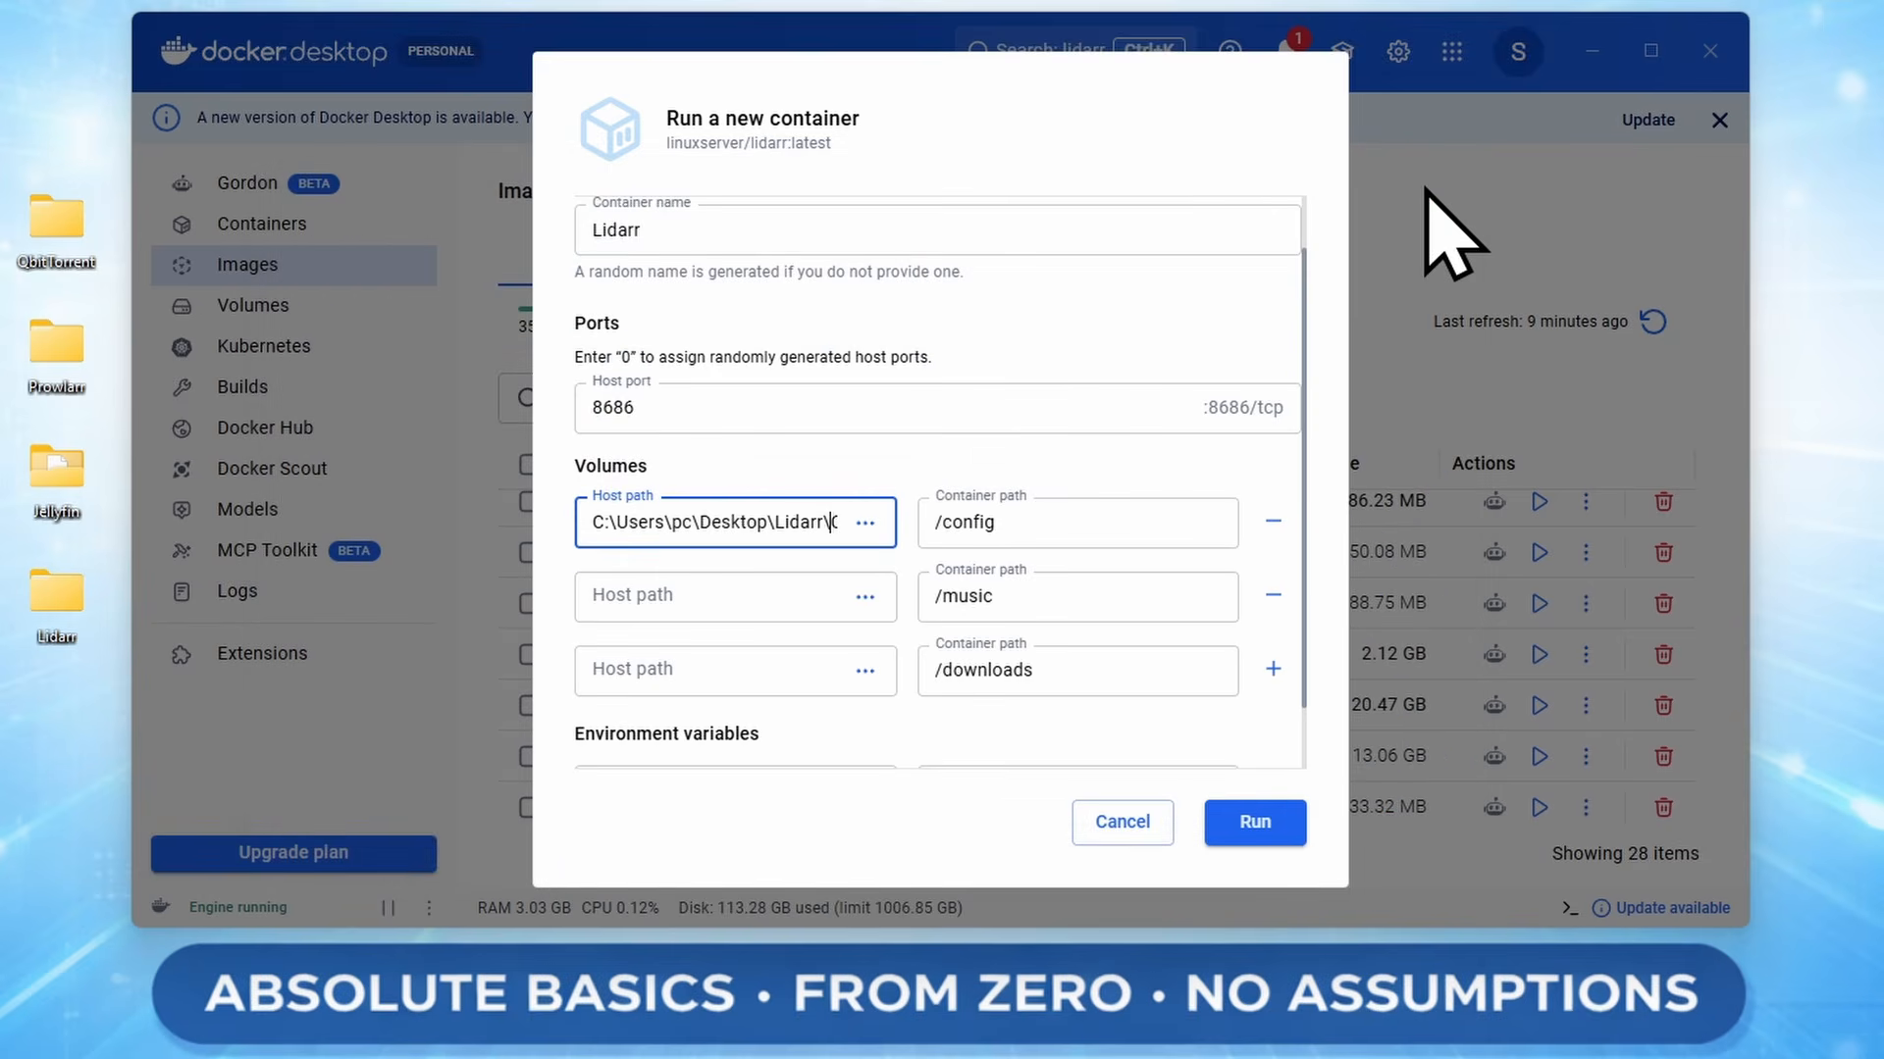
Set the /music volume's host path to the Music folder in Desktop\Jellyfin\Media
left_click(864, 596)
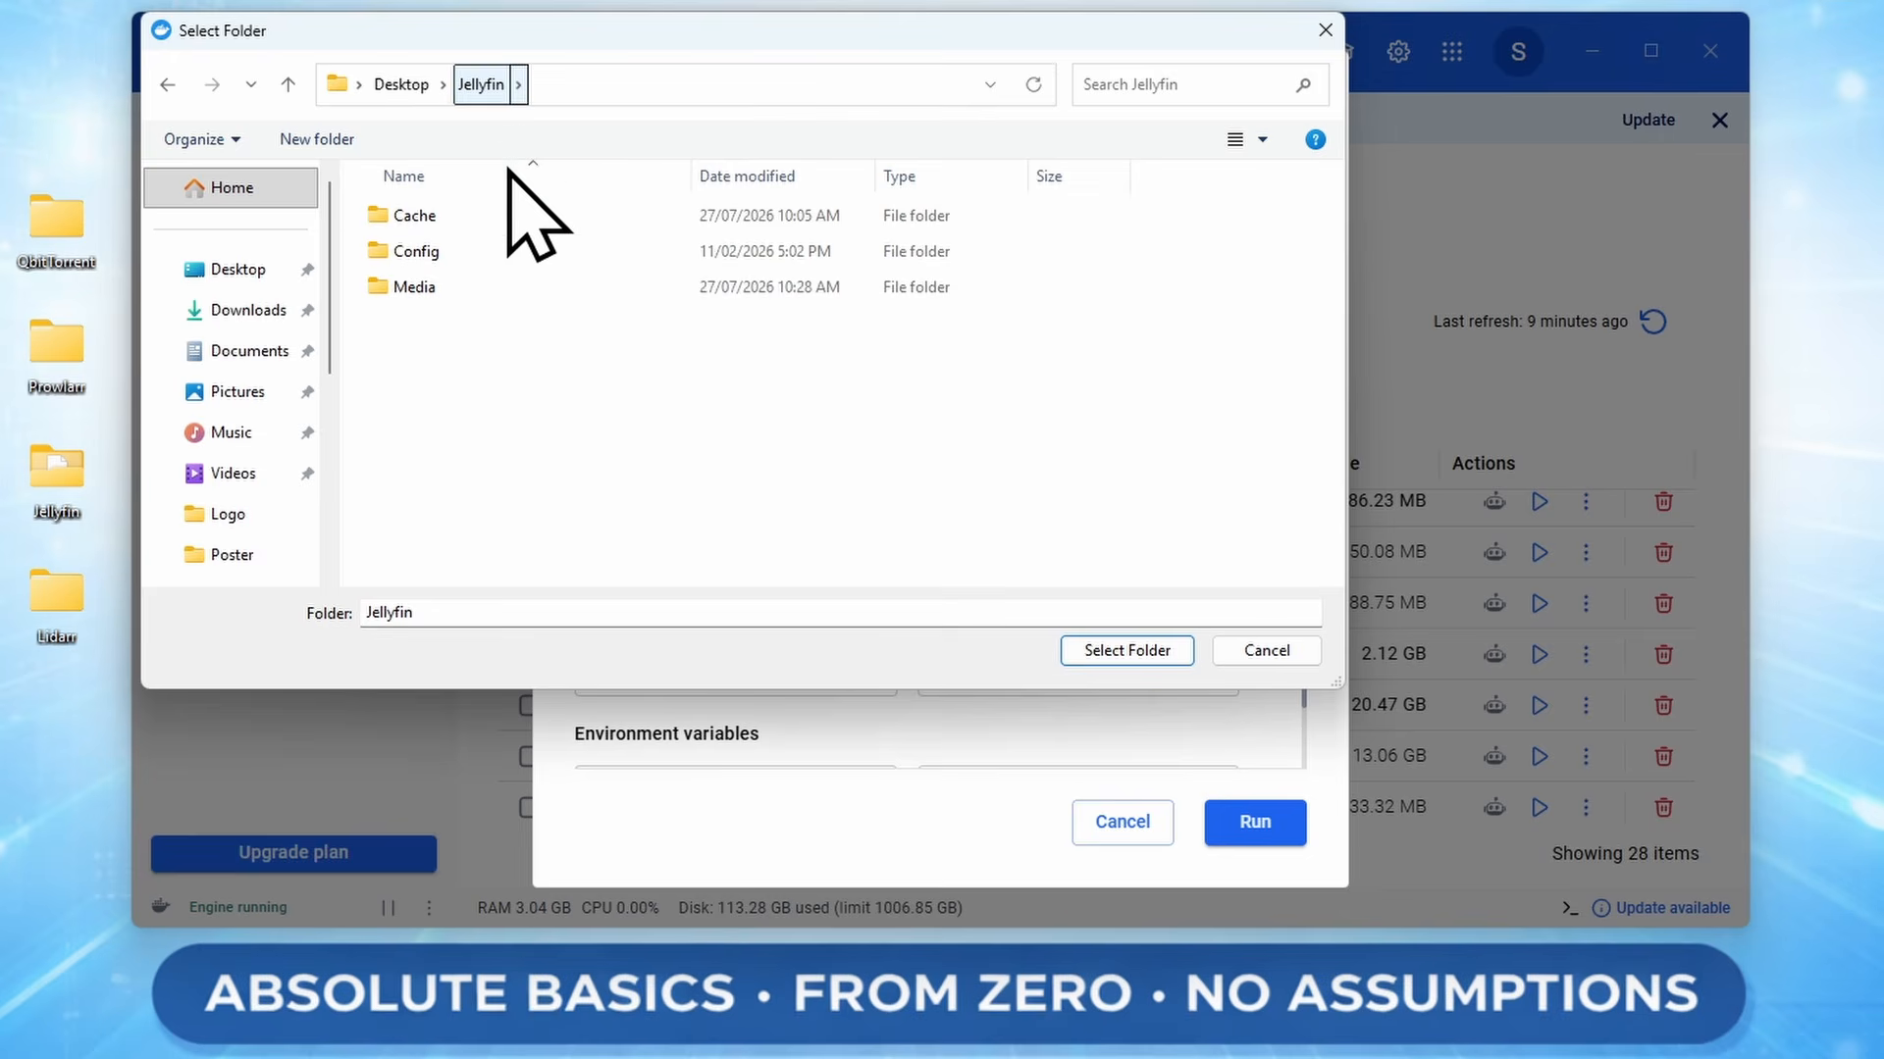
double_click(446, 287)
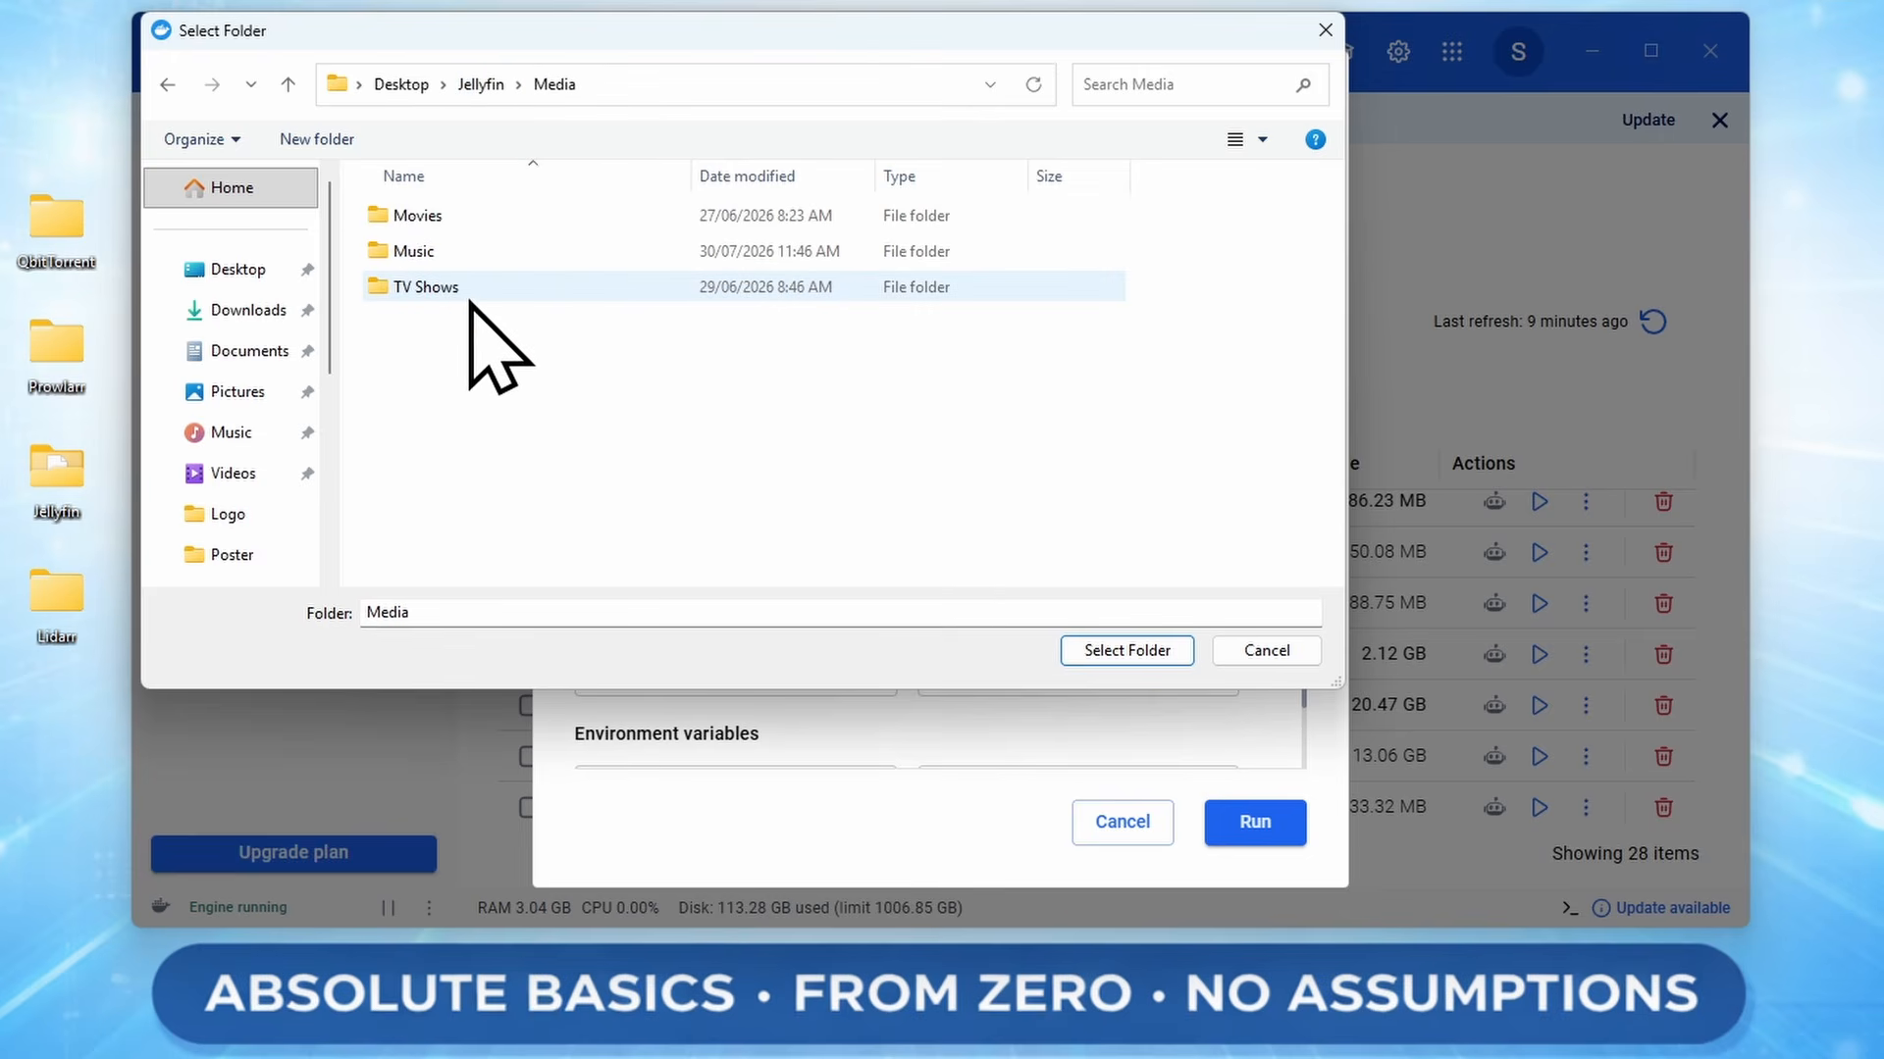
double_click(432, 255)
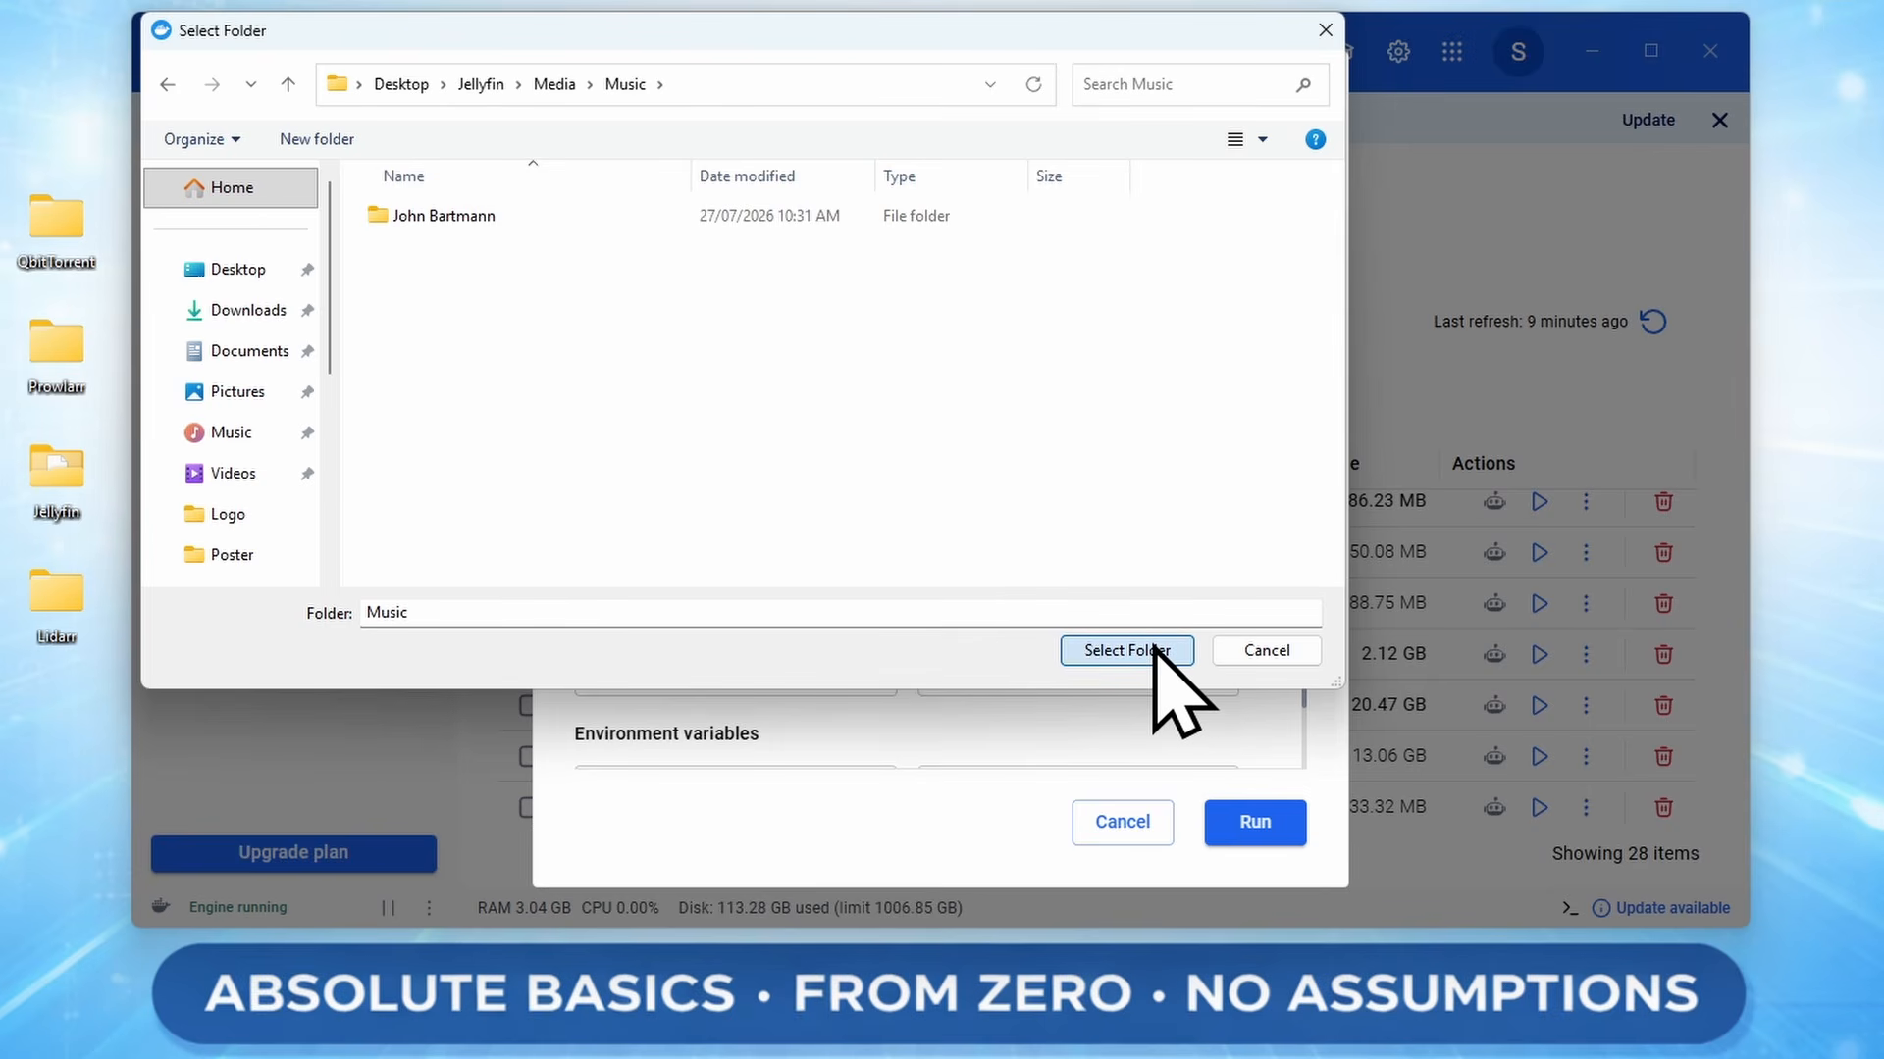
left_click(1125, 651)
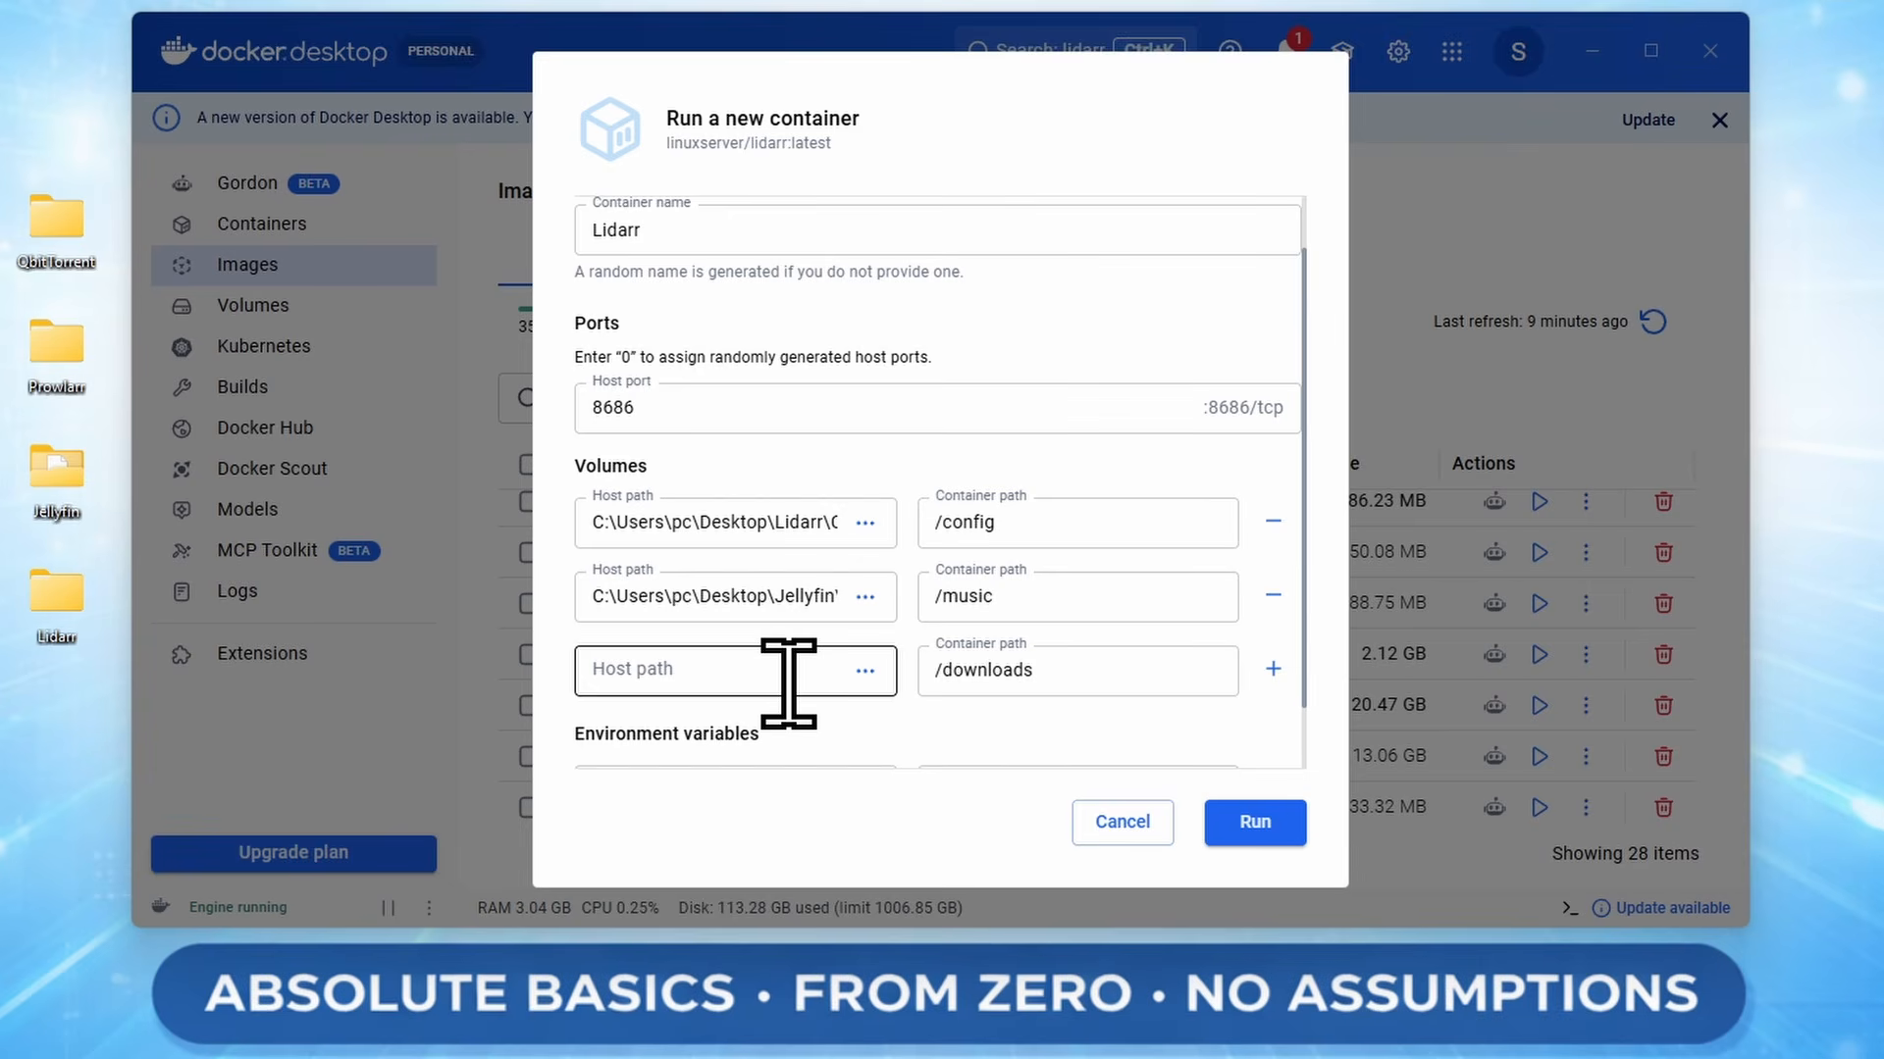
Create a folder named Lidarr inside the desktop's QbitTorrent\Completed folder and close the folder window
double_click(49, 274)
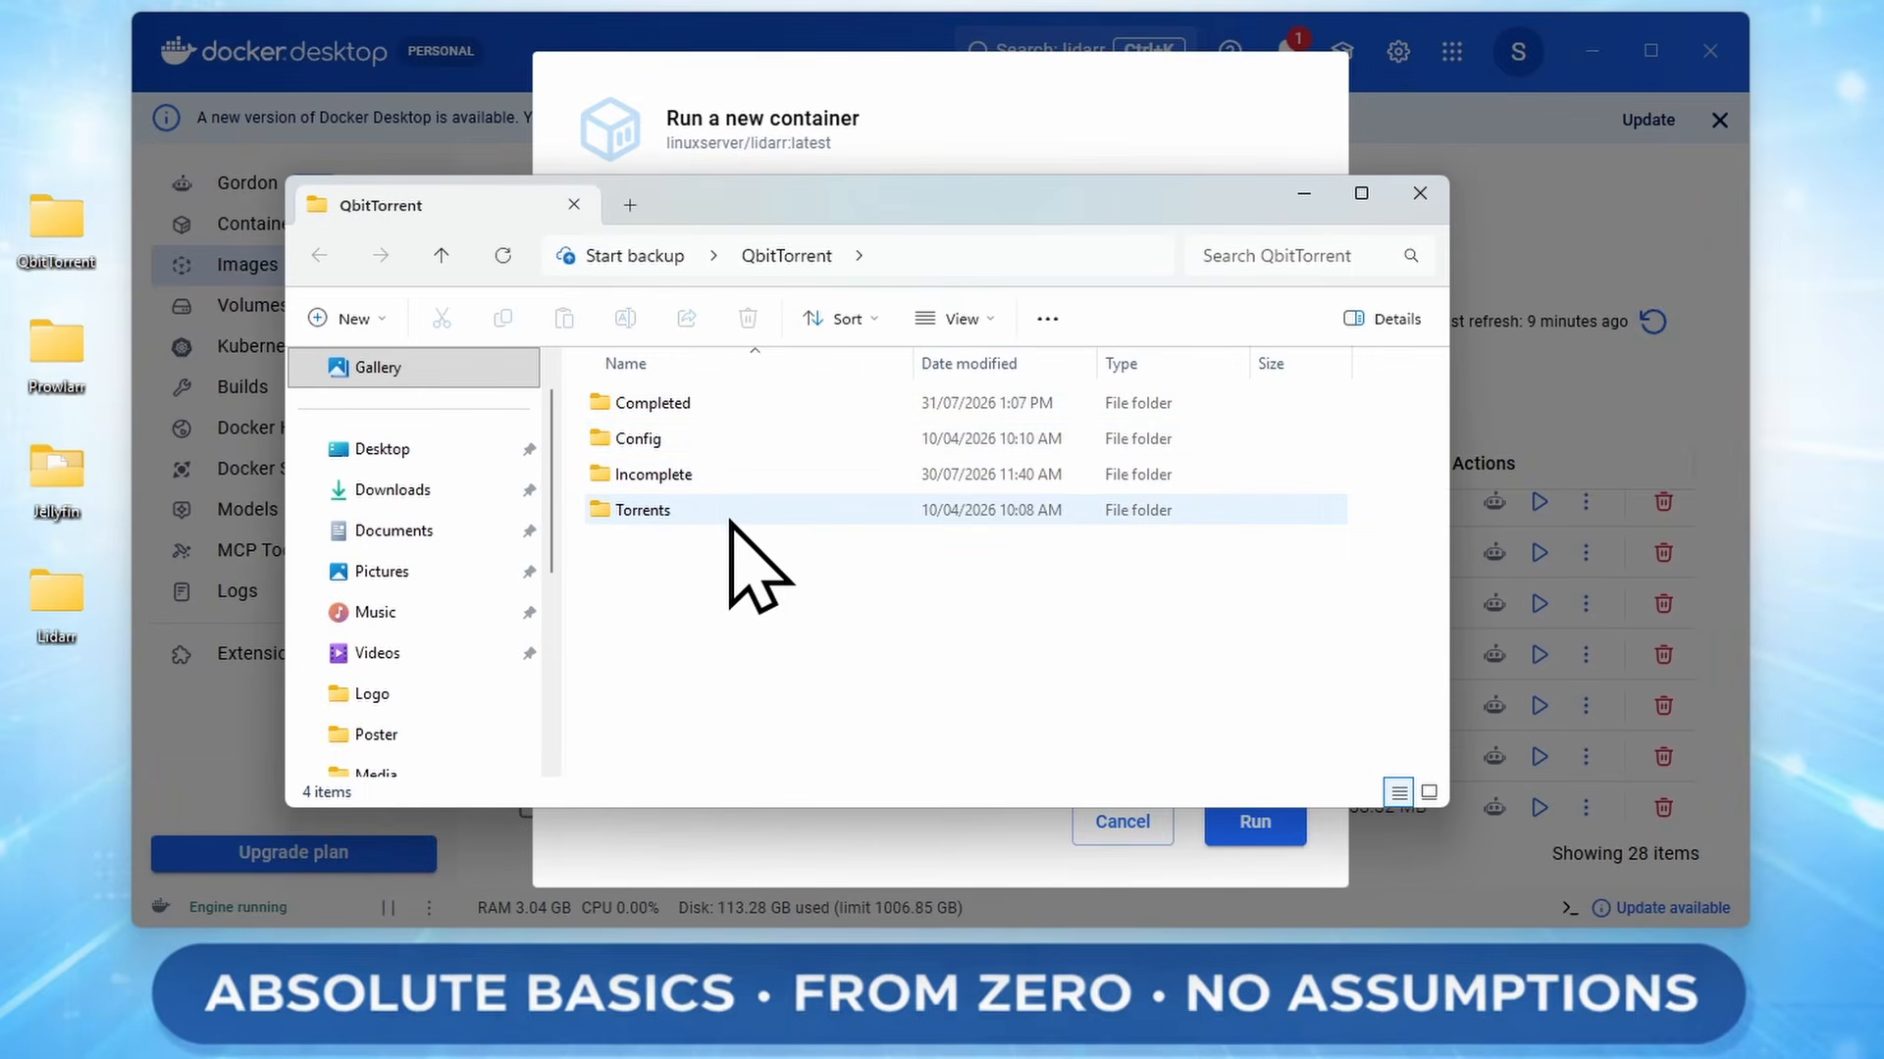
left_click(694, 409)
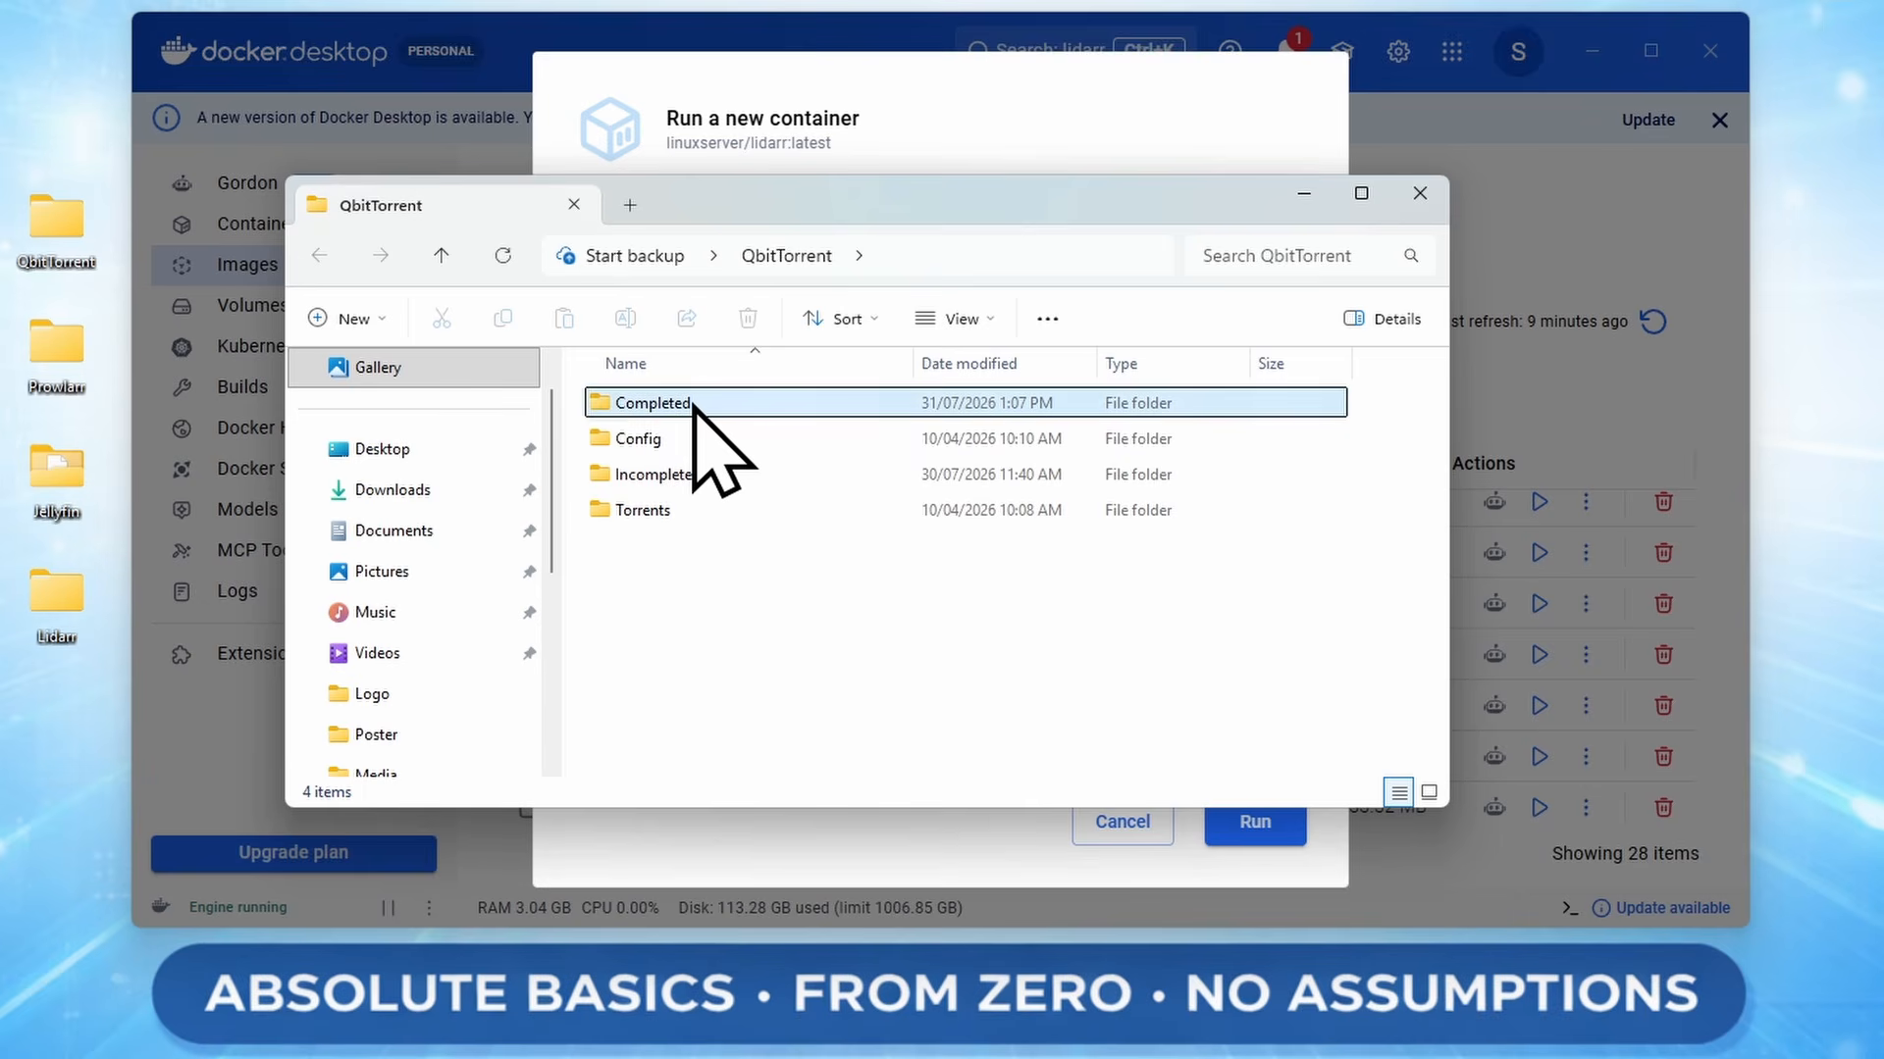
double_click(694, 405)
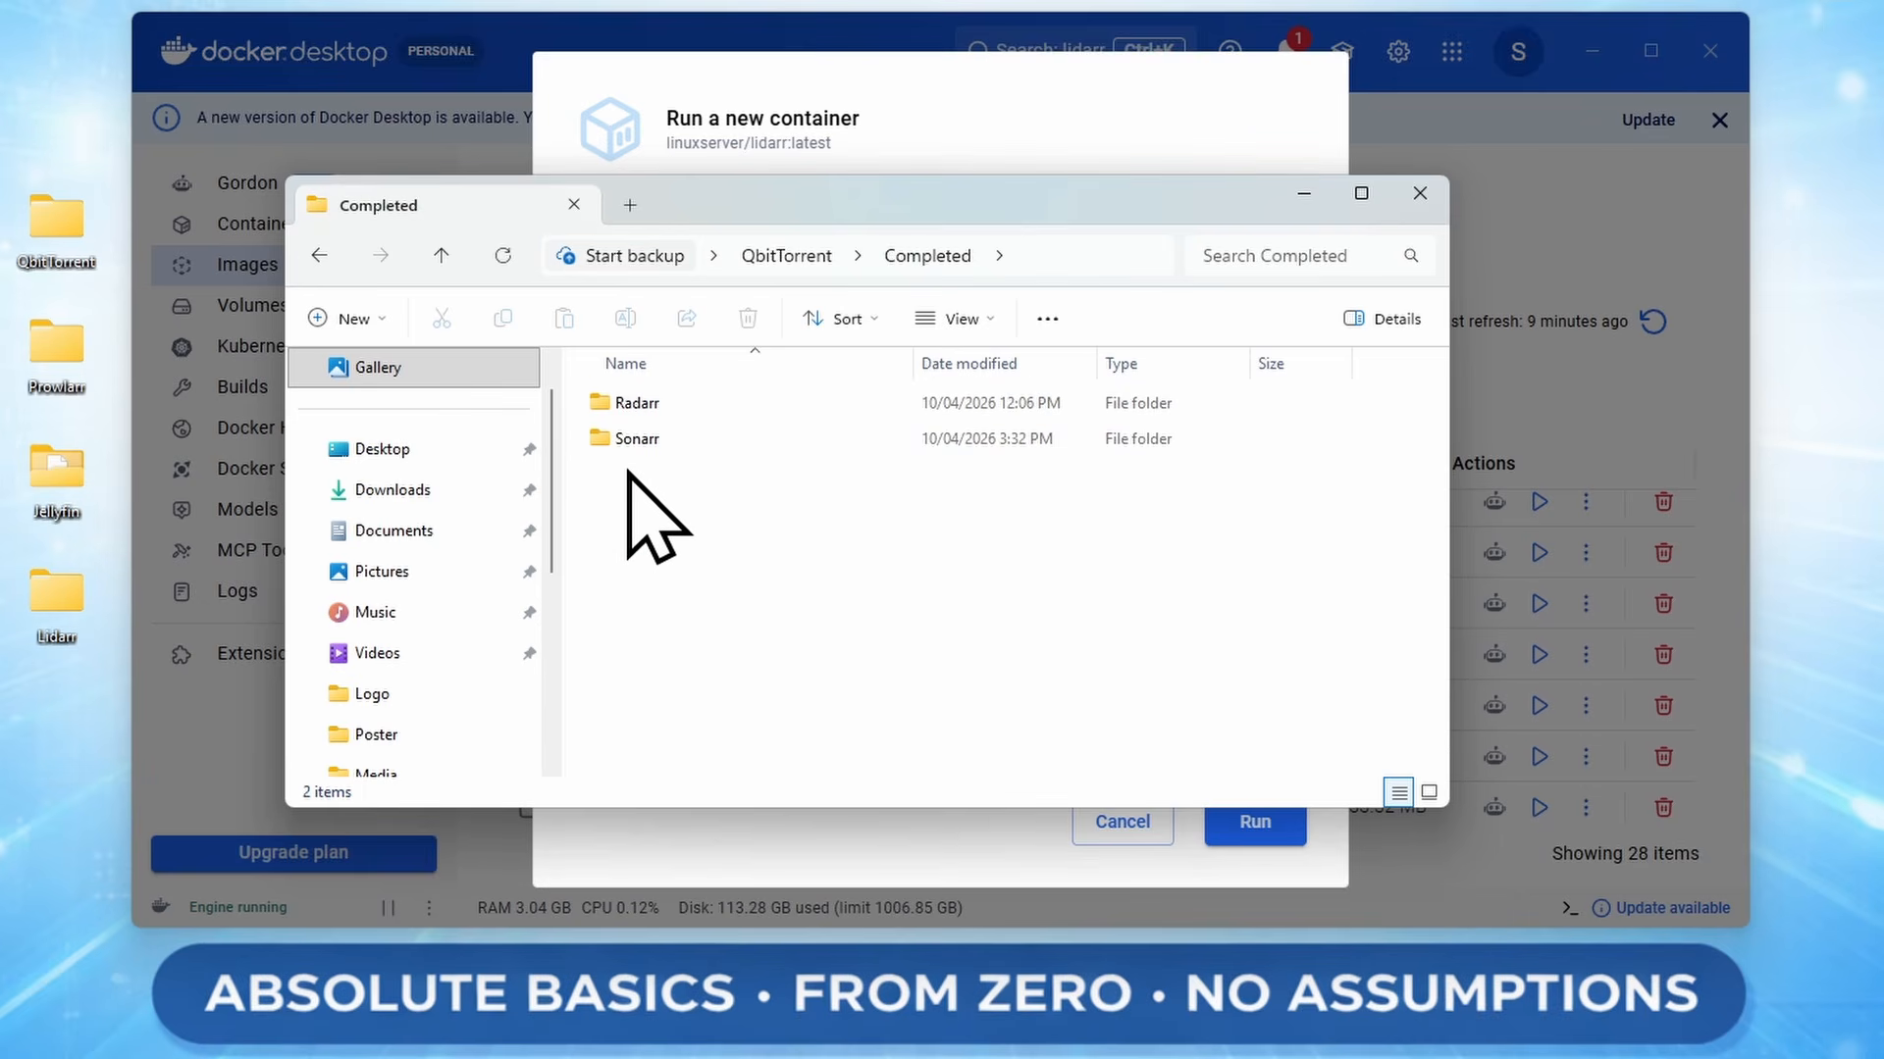
left_click(315, 320)
left_click(373, 377)
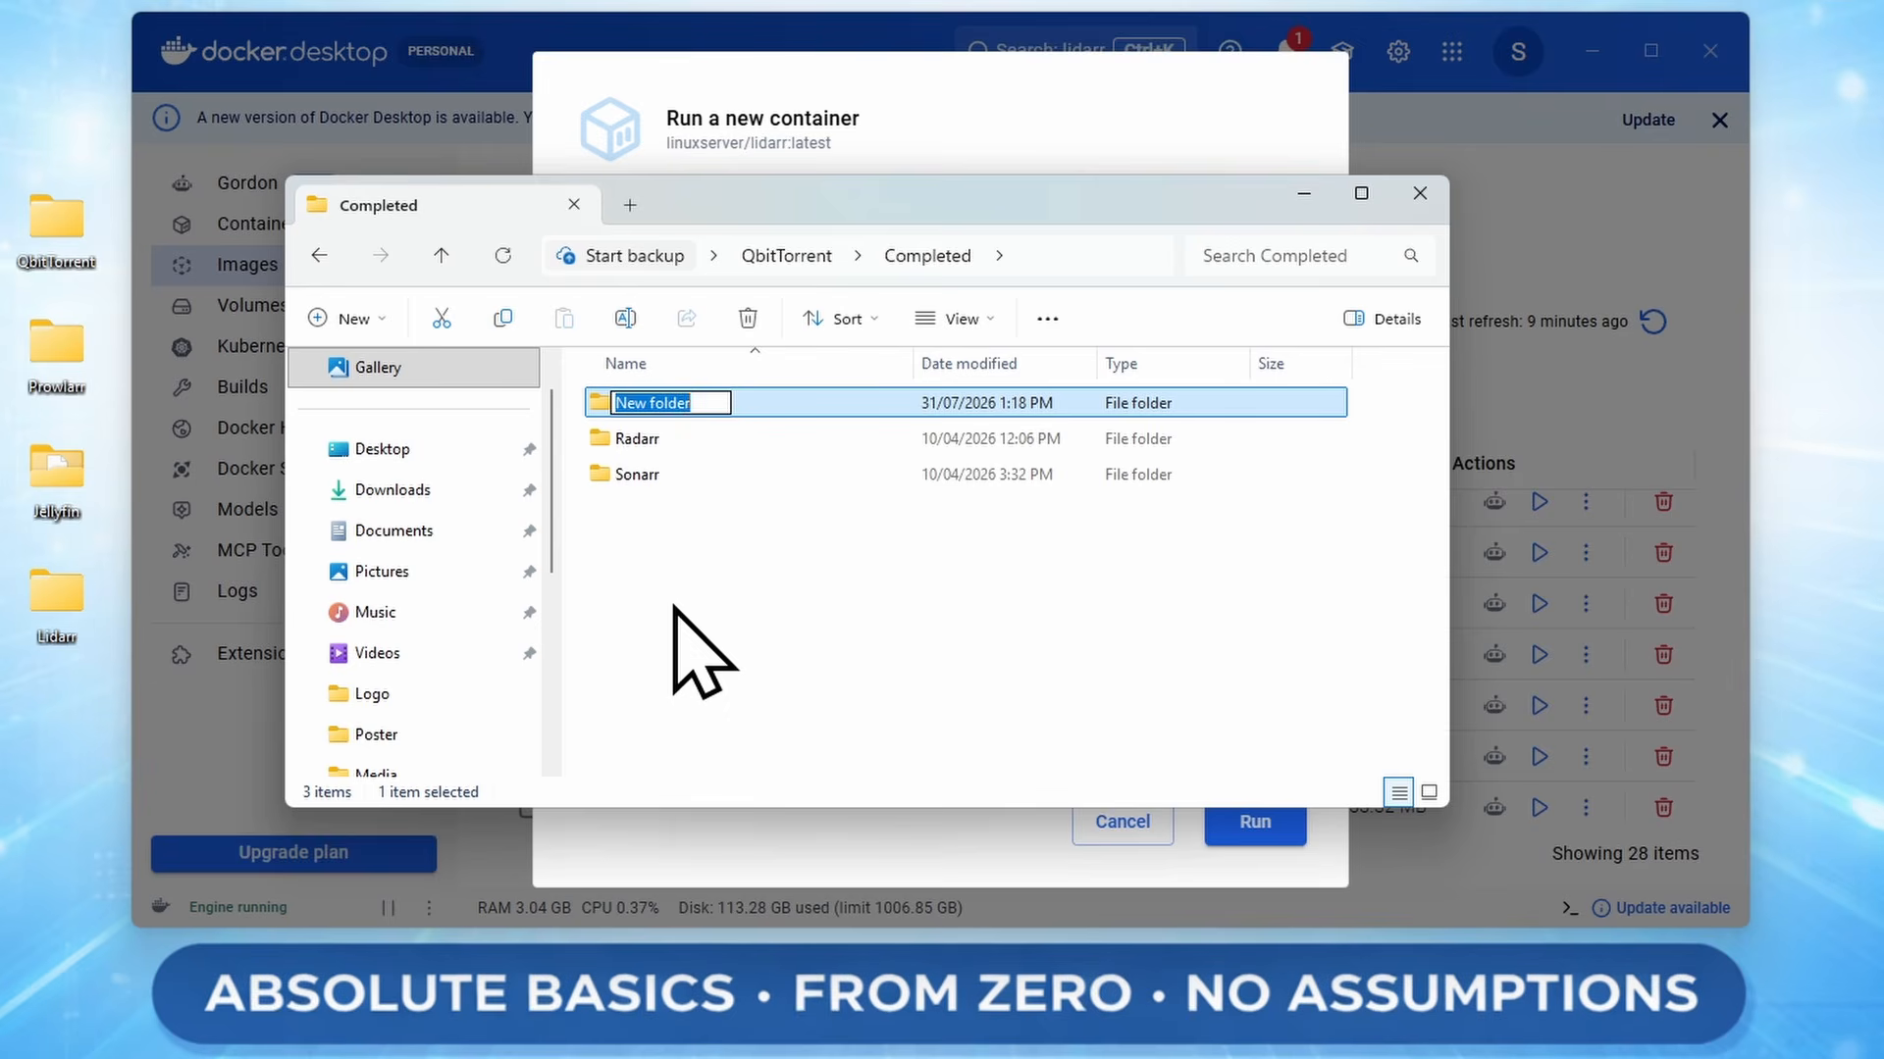
type("Lida")
type("rr")
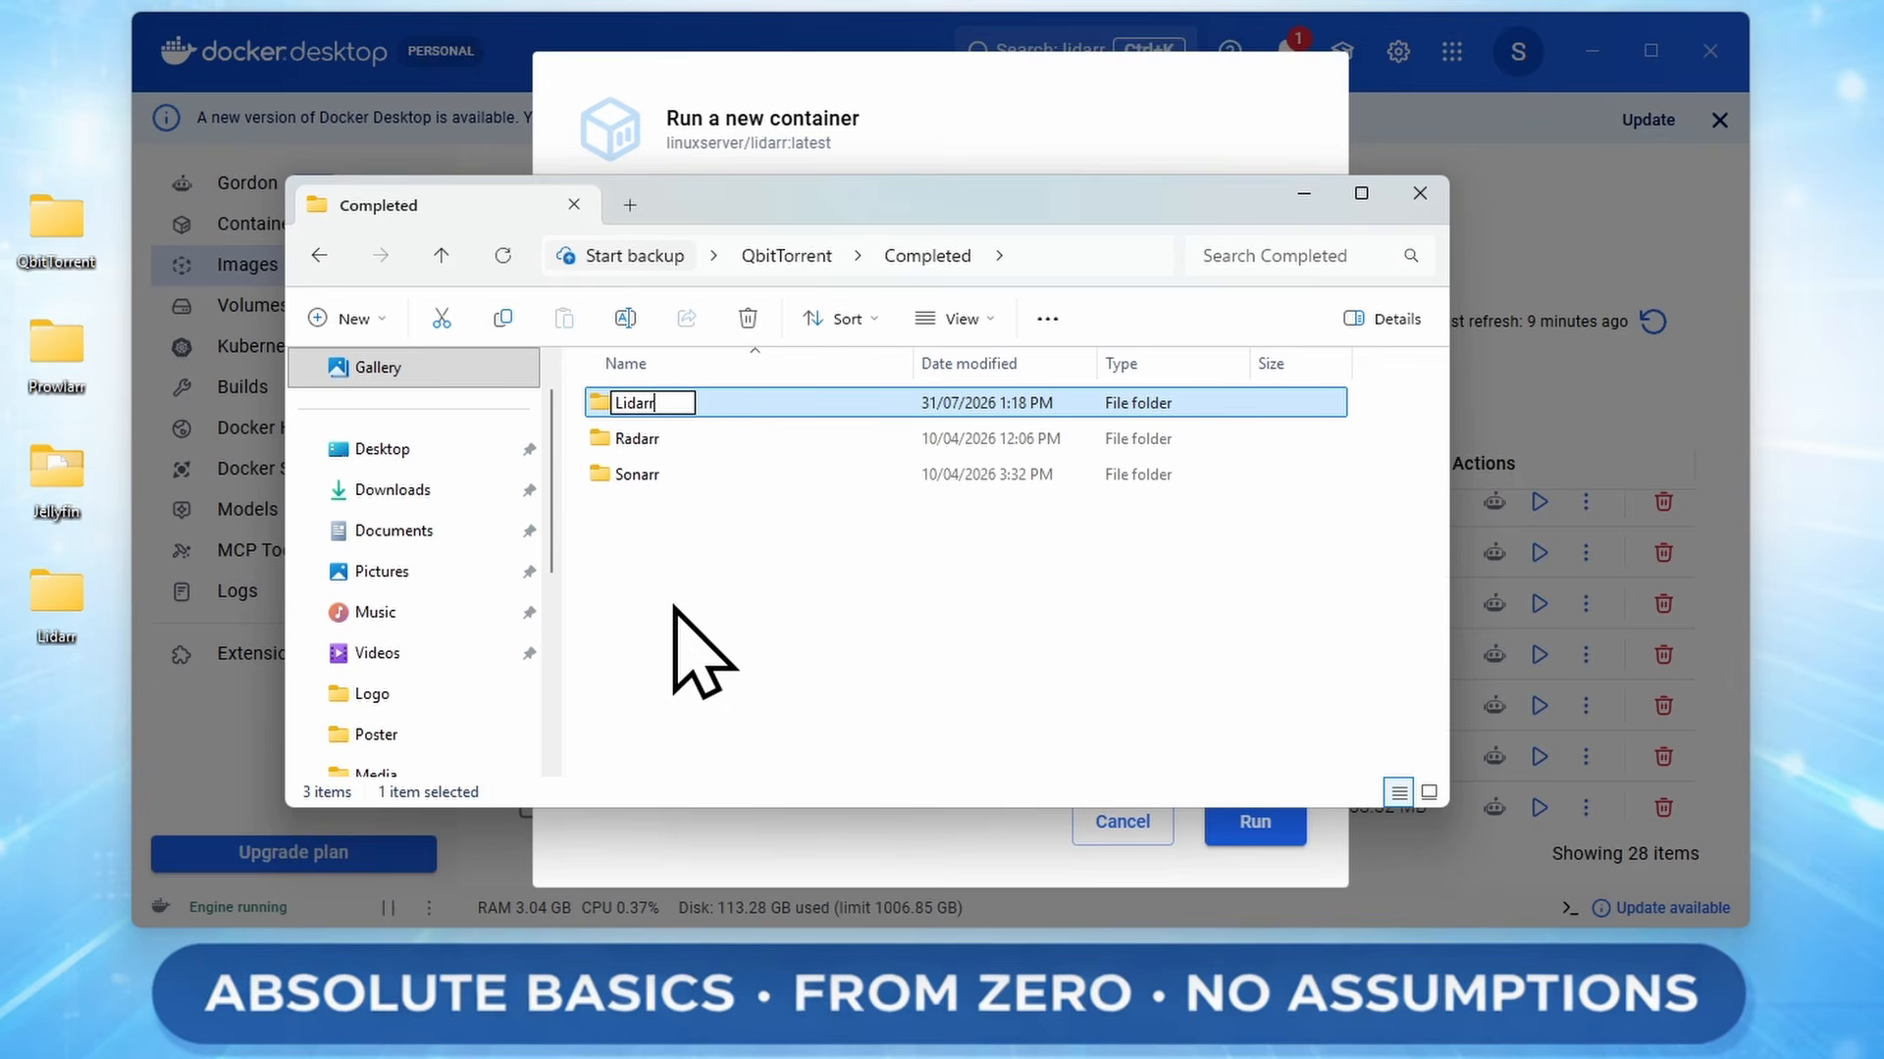
key("Return")
left_click(674, 608)
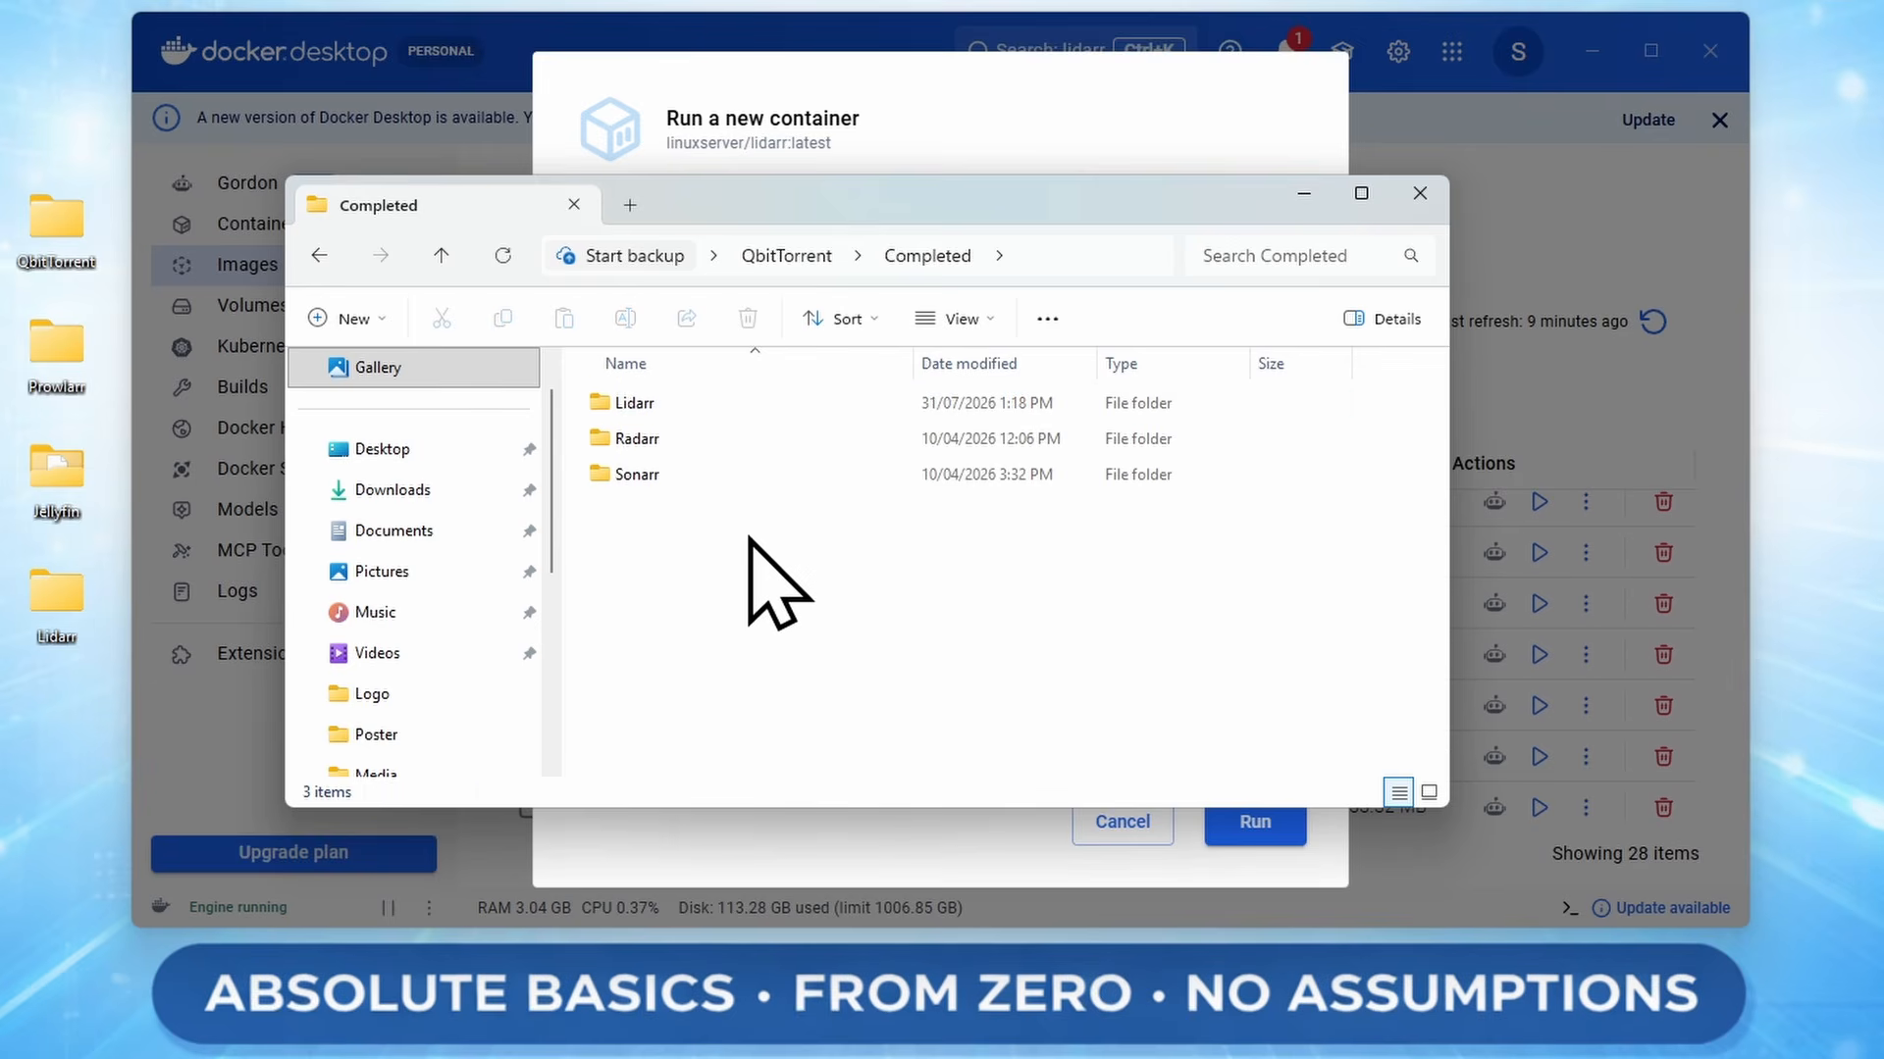
left_click(1419, 193)
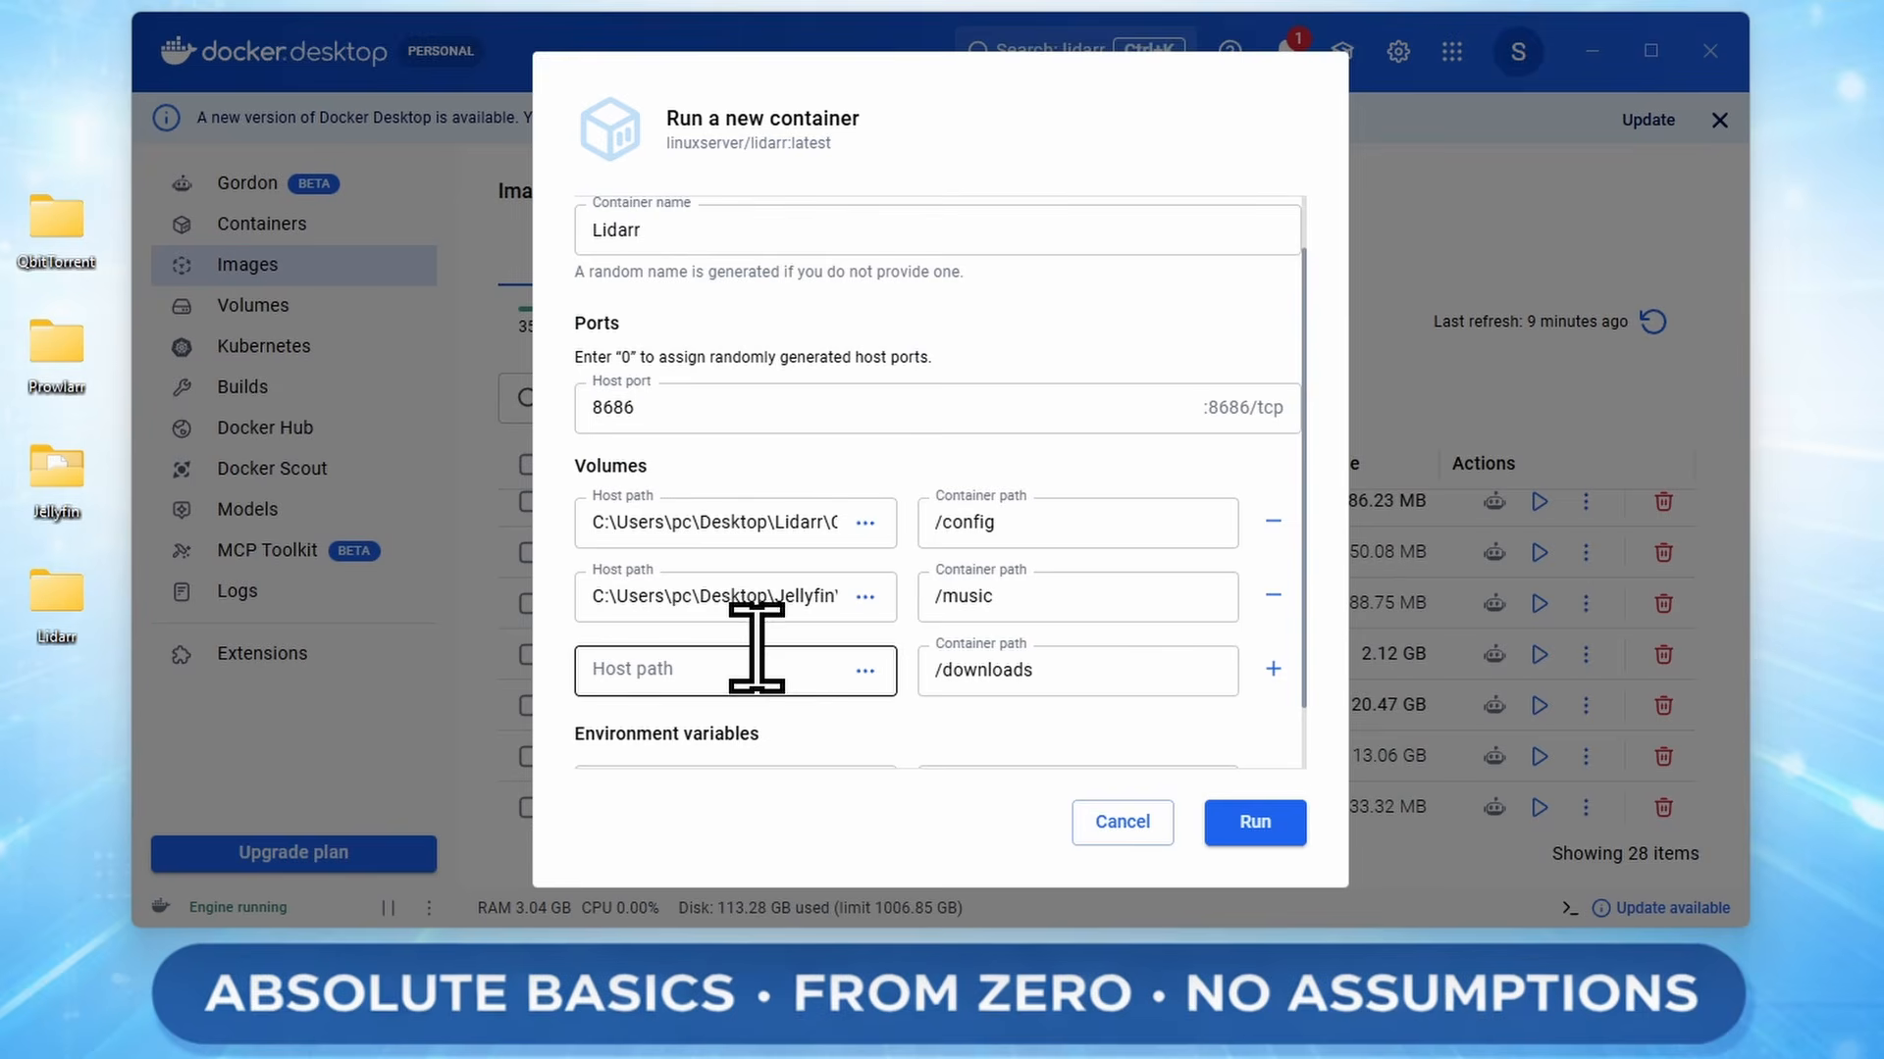
Set the /downloads volume's host path to the Lidarr folder in Desktop\QbitTorrent\Completed
left_click(865, 671)
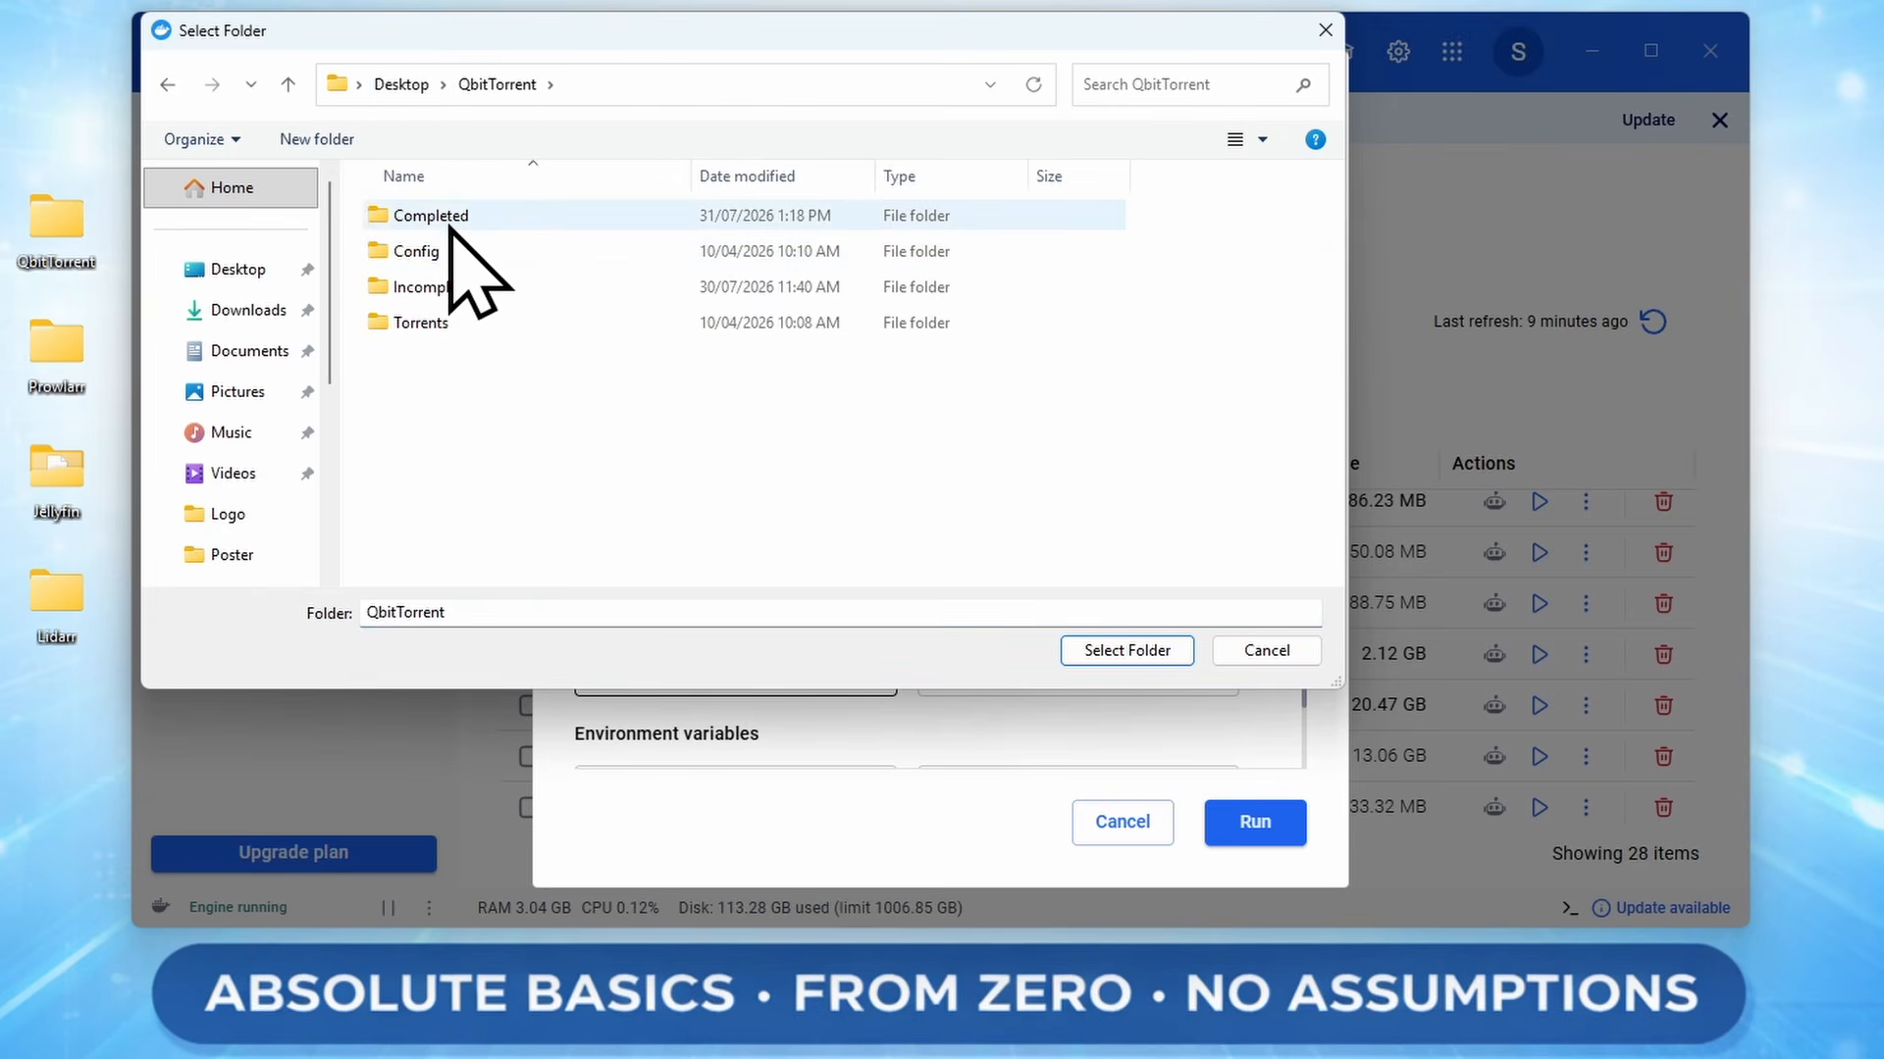
double_click(466, 216)
double_click(401, 208)
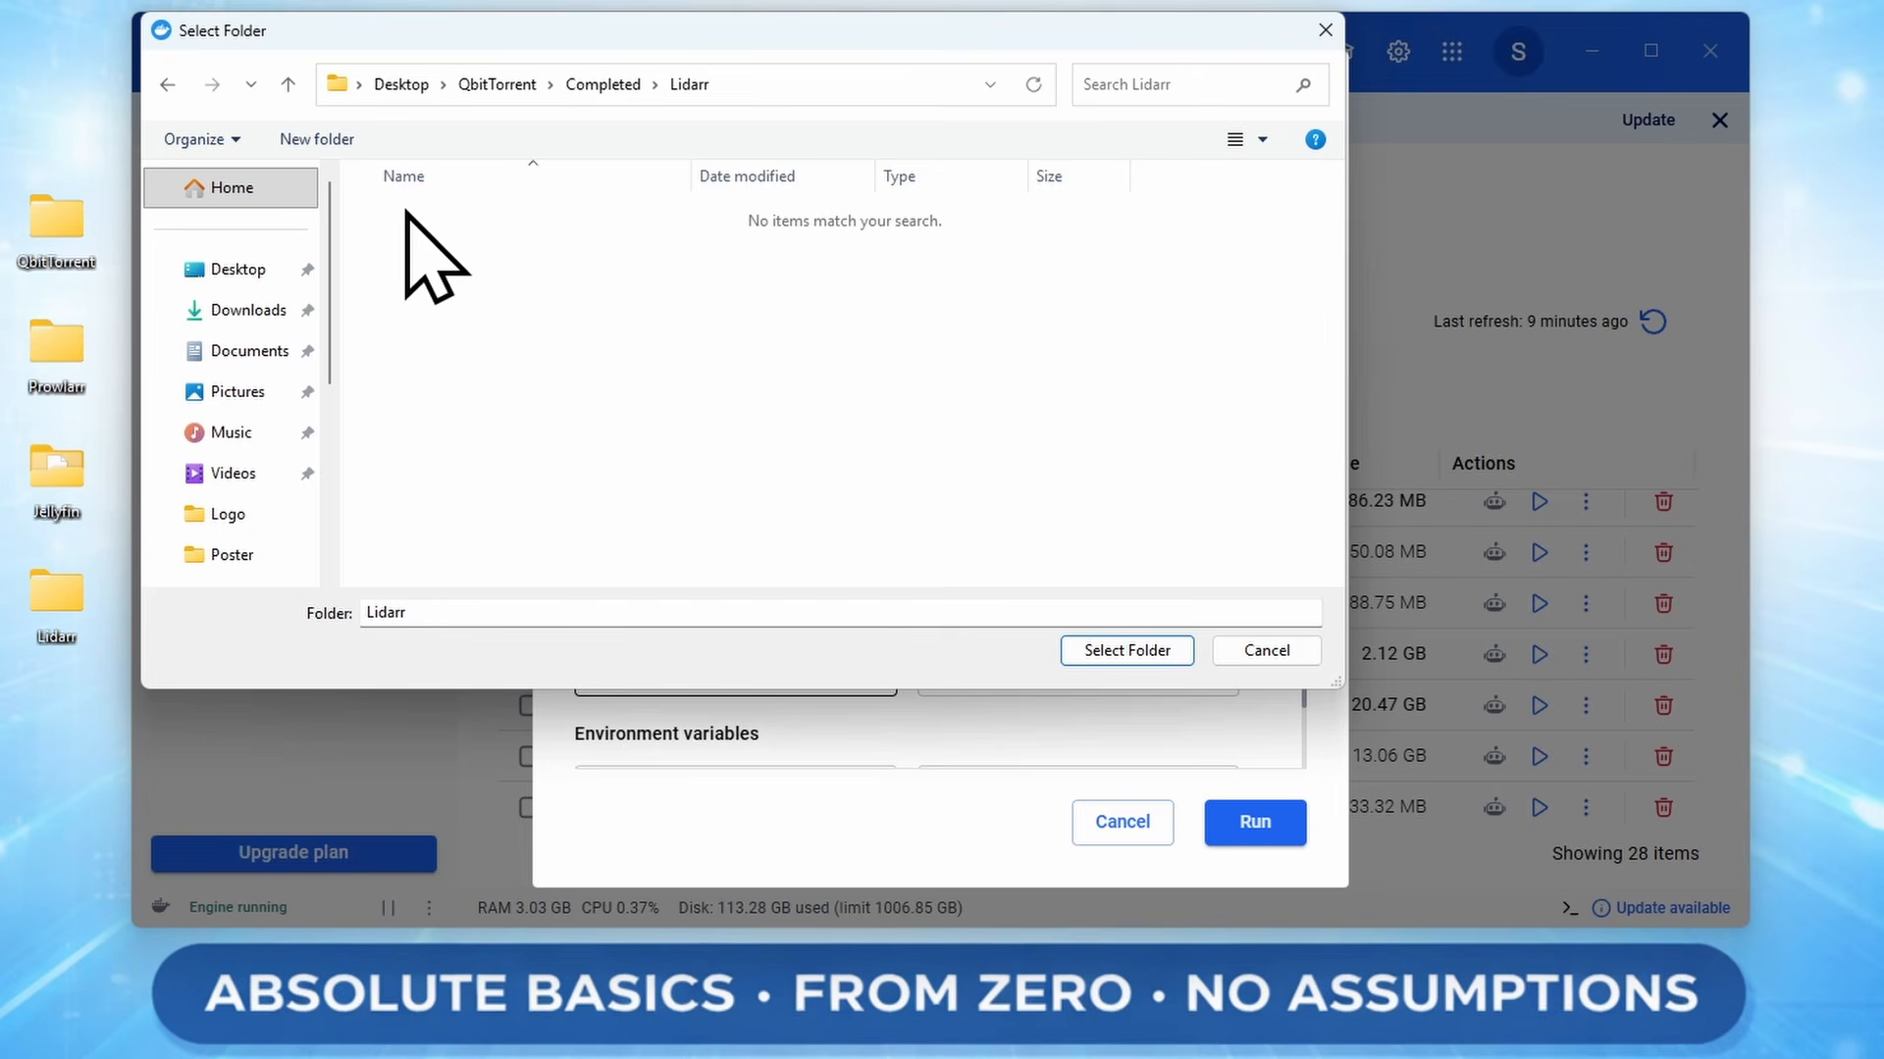
left_click(1117, 652)
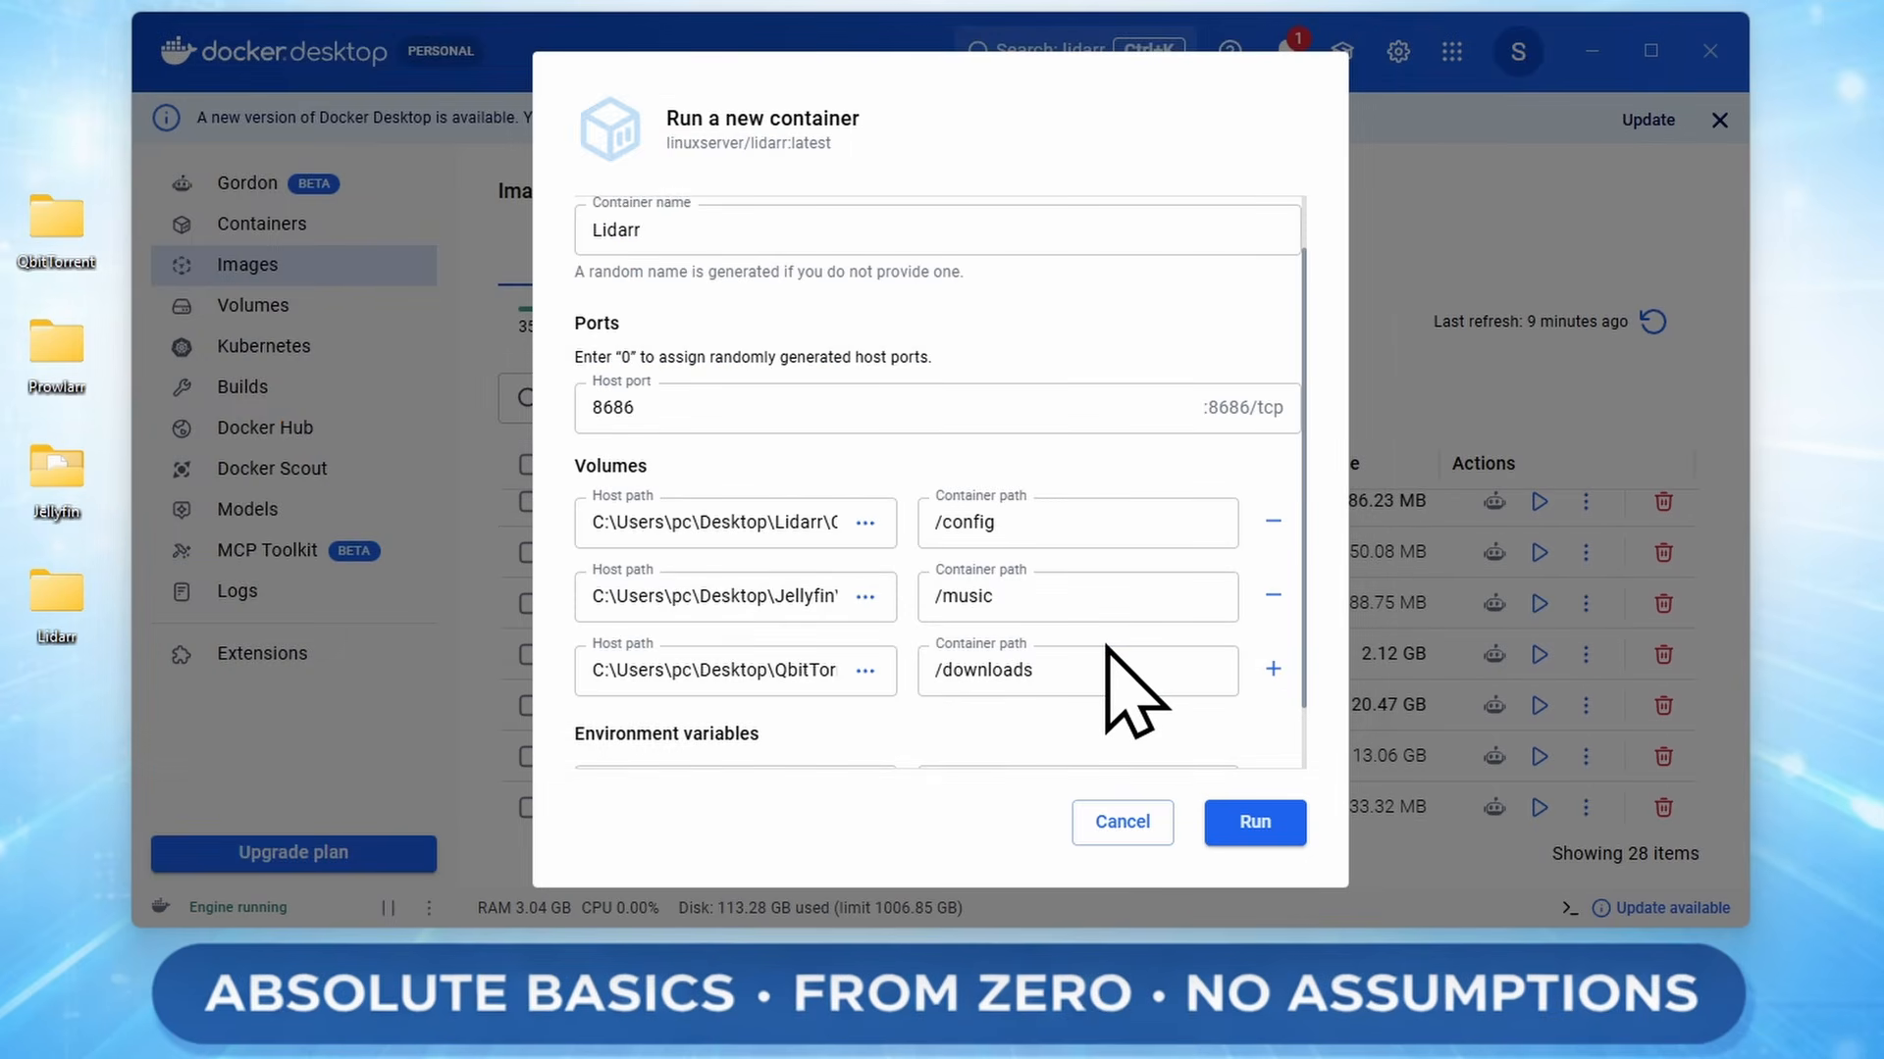
Run the Lidarr container and open its web interface on port 8686 in the browser
scroll(1109, 647, "down", 1)
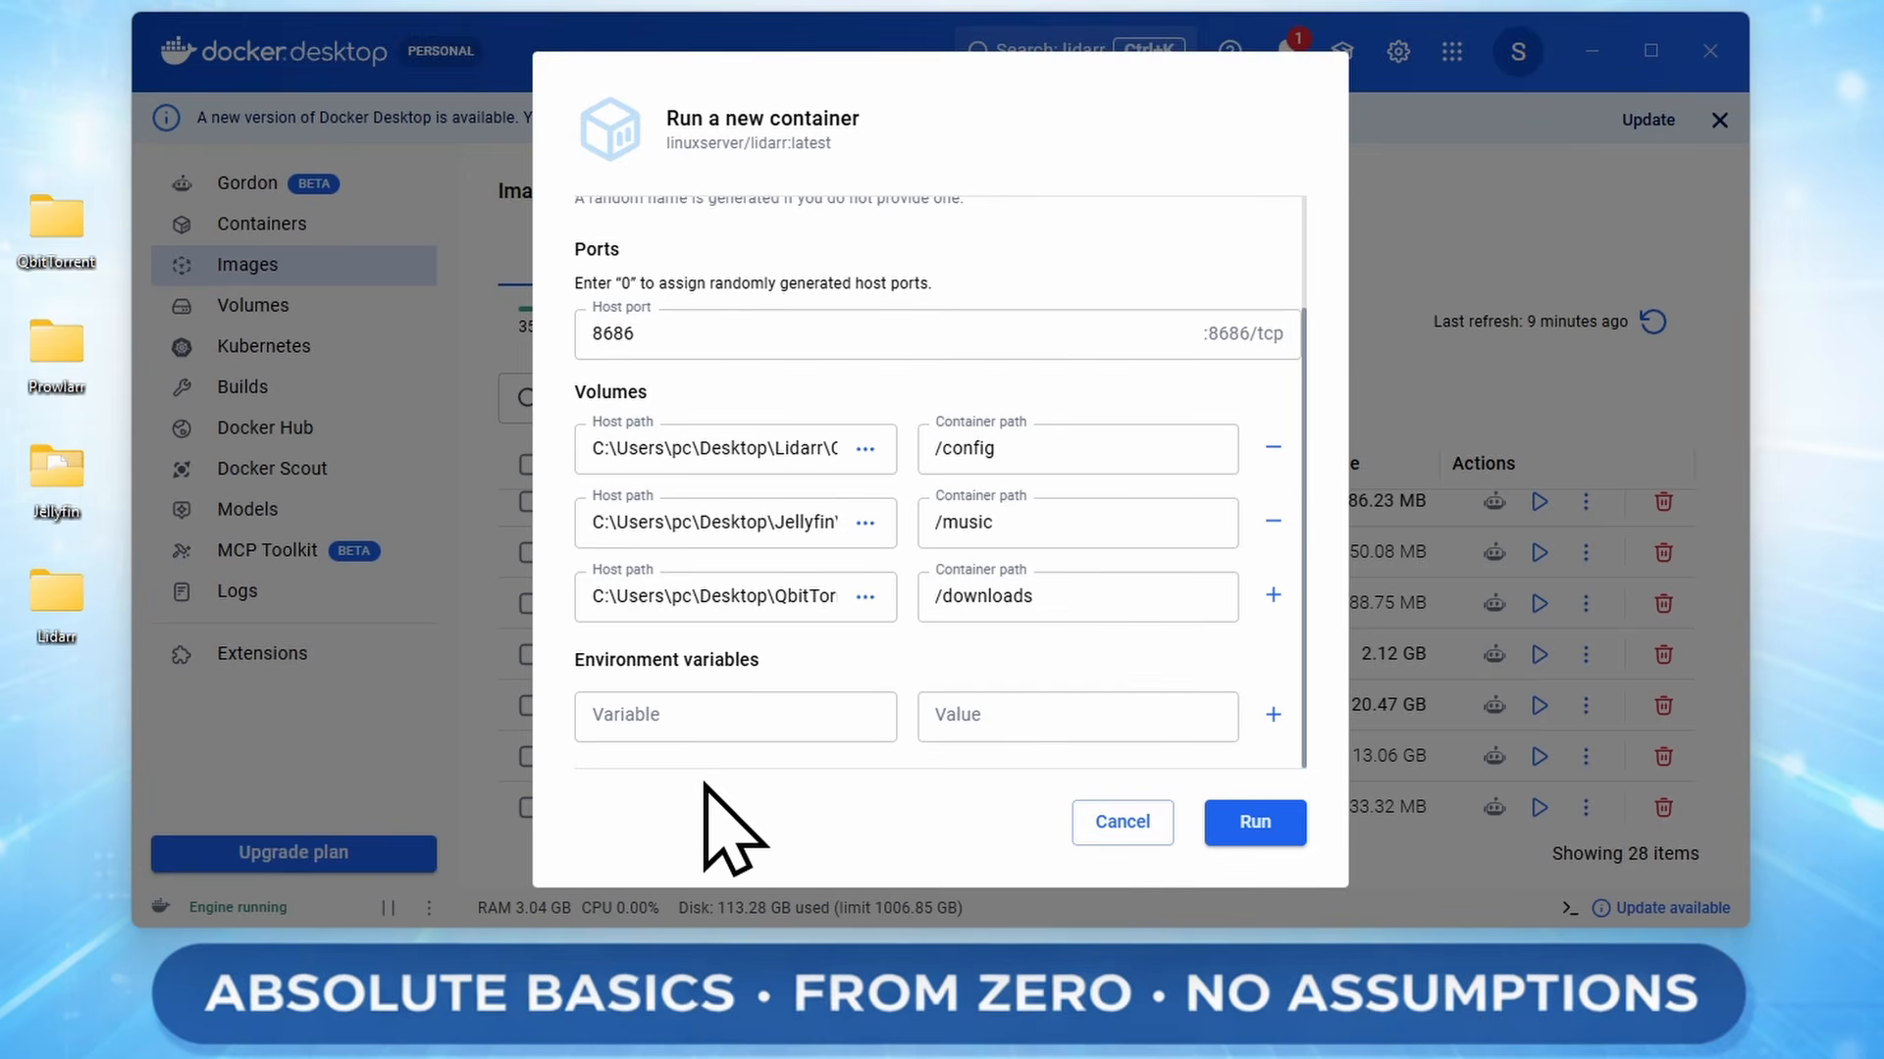
left_click(1254, 826)
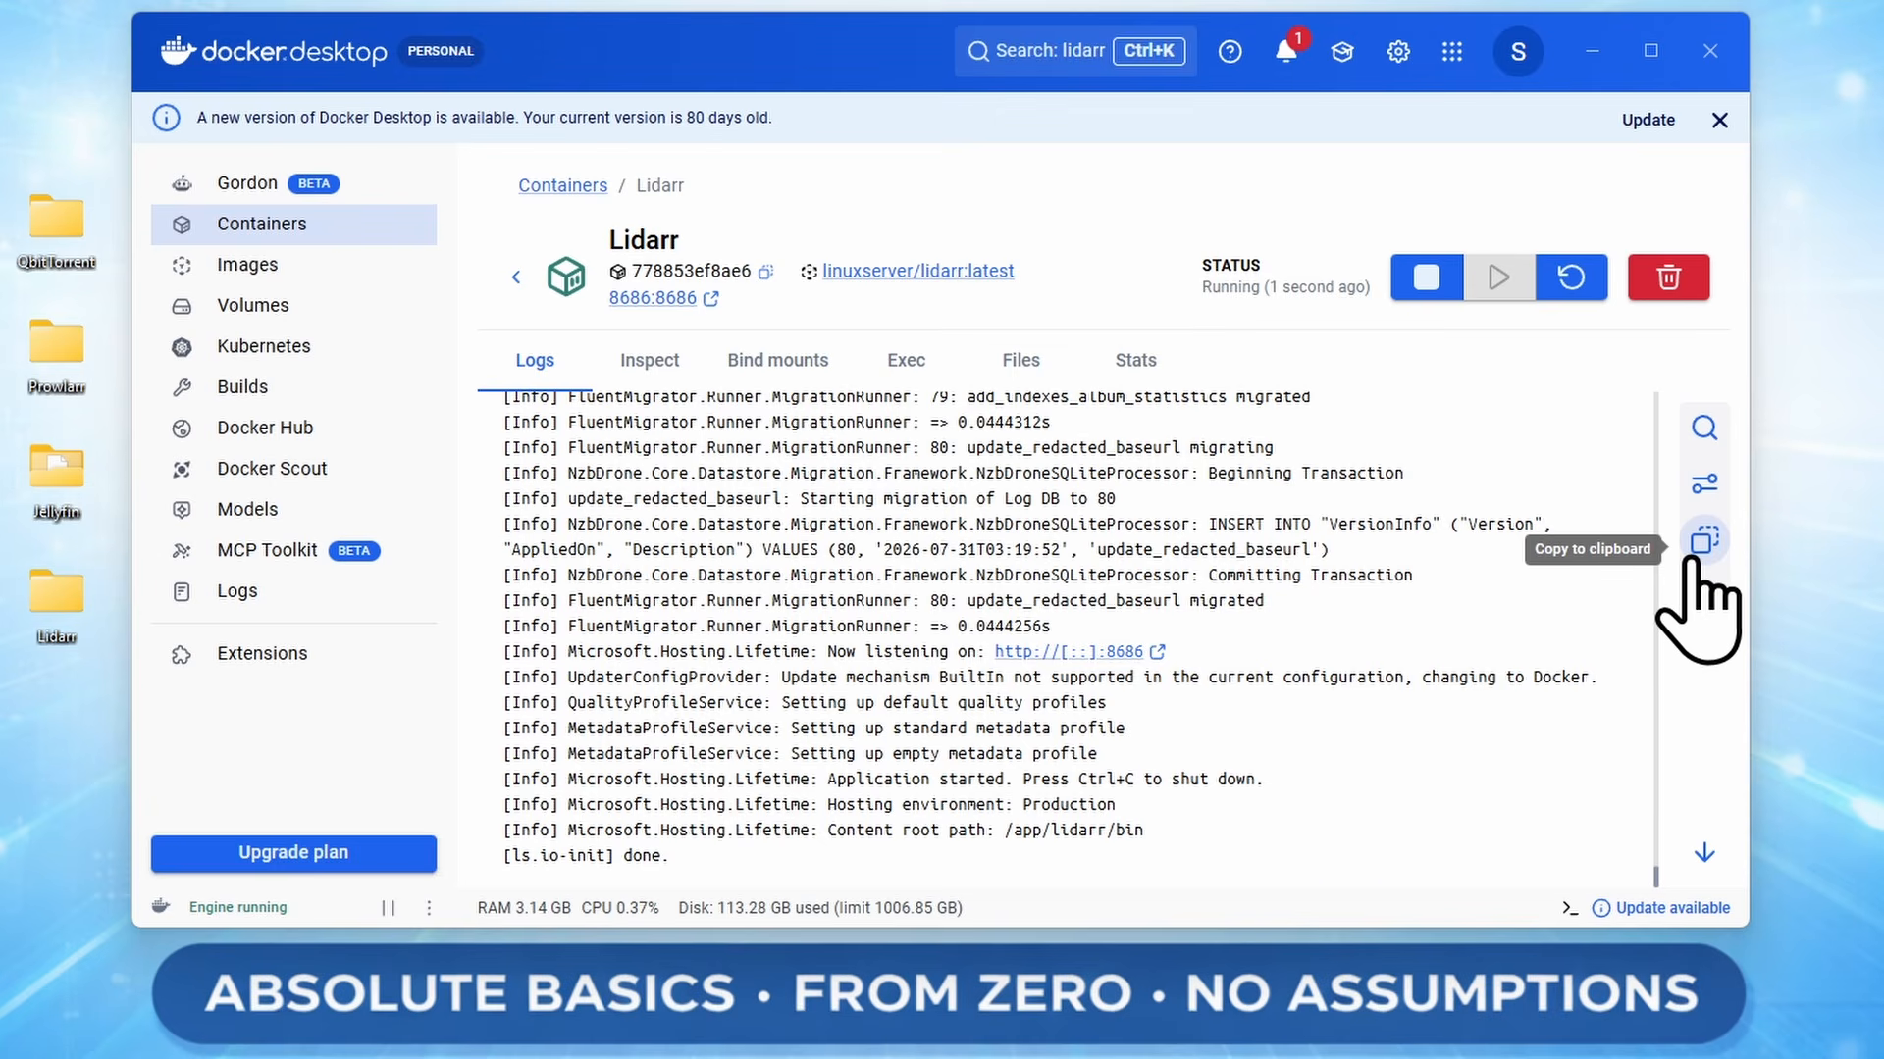
left_click(644, 299)
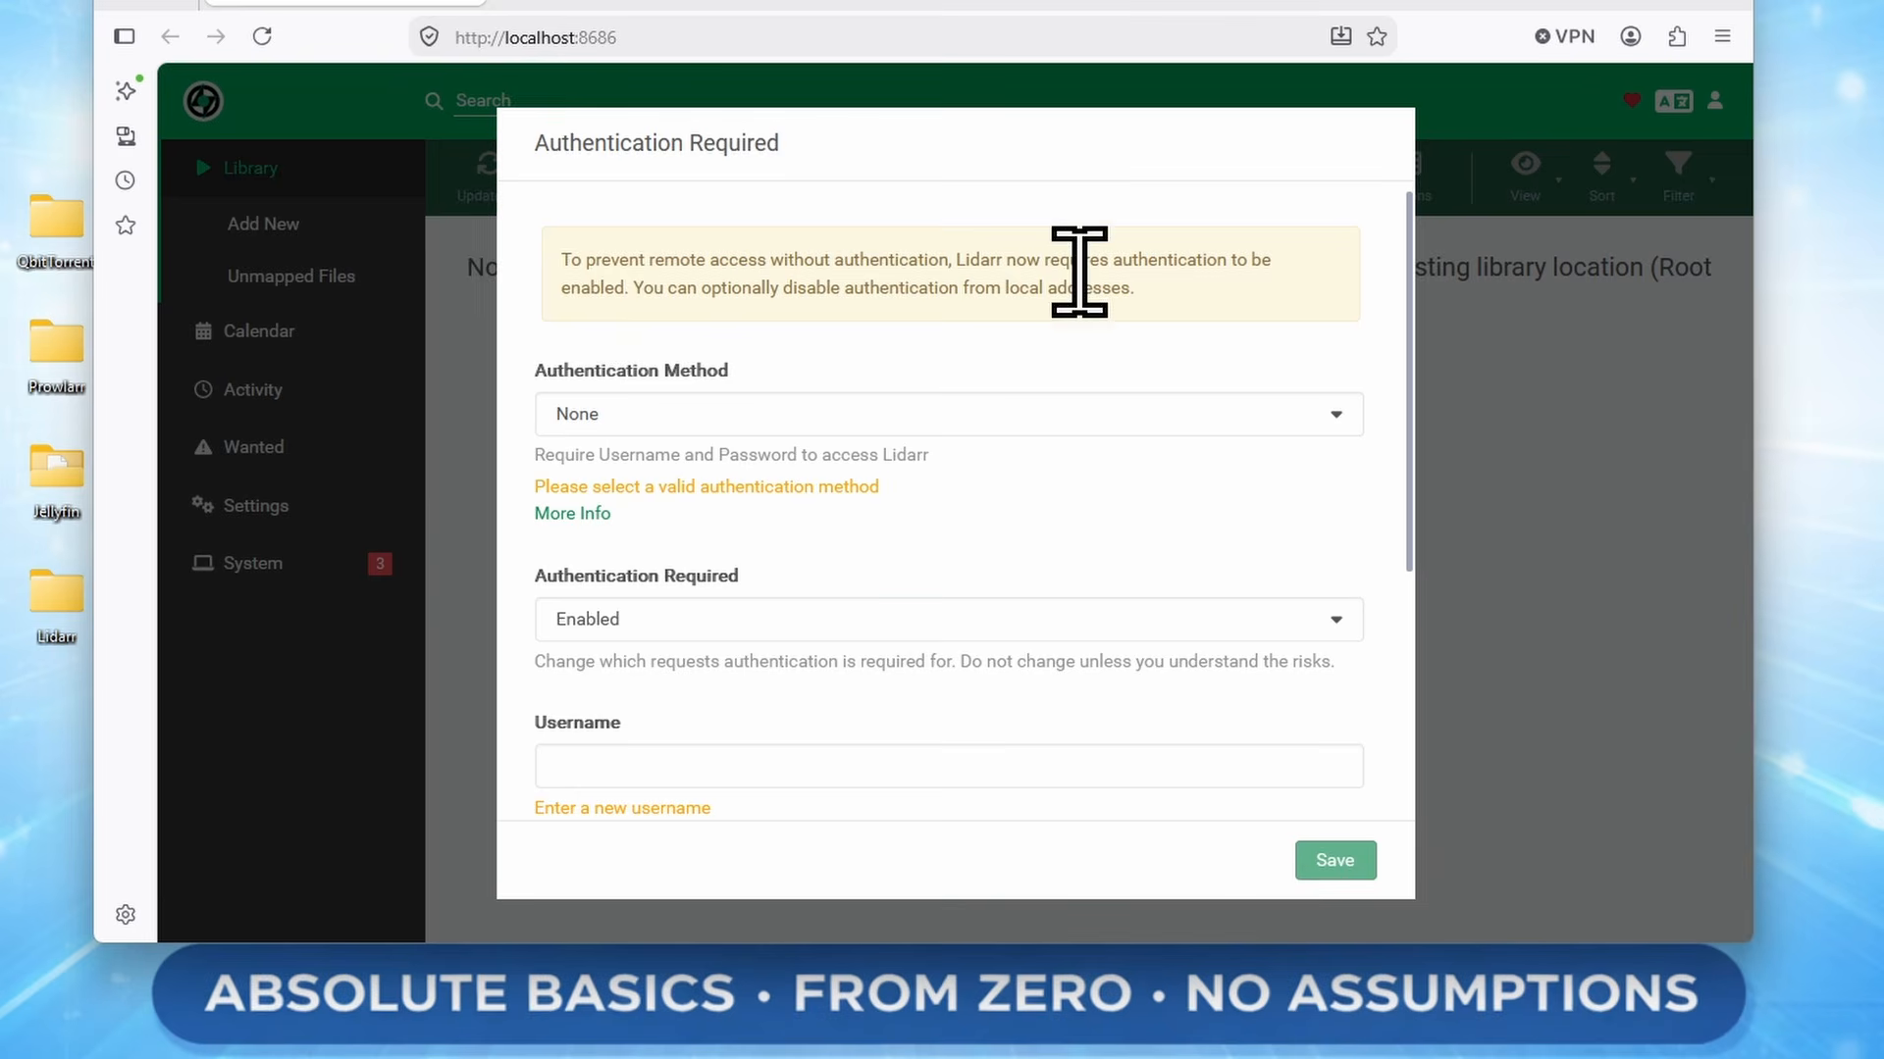
Set the authentication method to Forms (Login Page), enter the username lidarr and the account password with its confirmation, and save
left_click(700, 412)
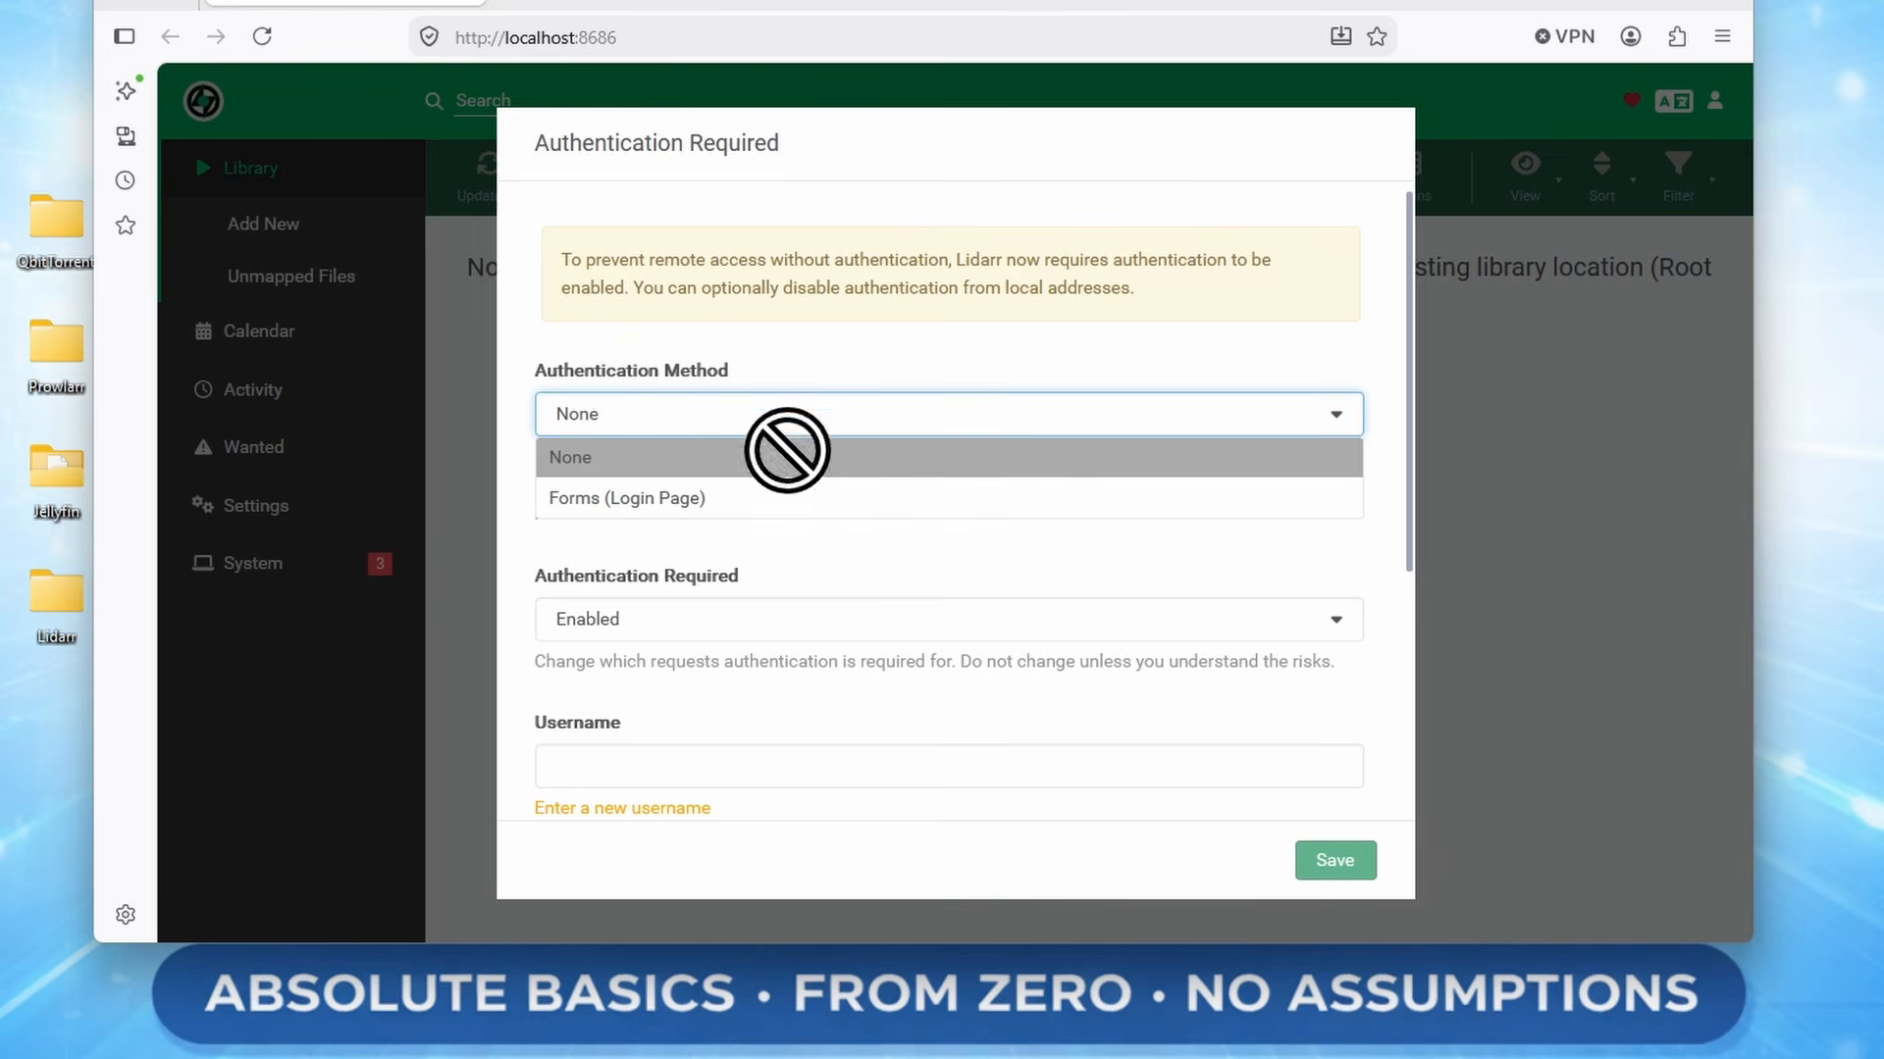
left_click(752, 500)
scroll(1050, 533, "down", 3)
scroll(1049, 532, "down", 1)
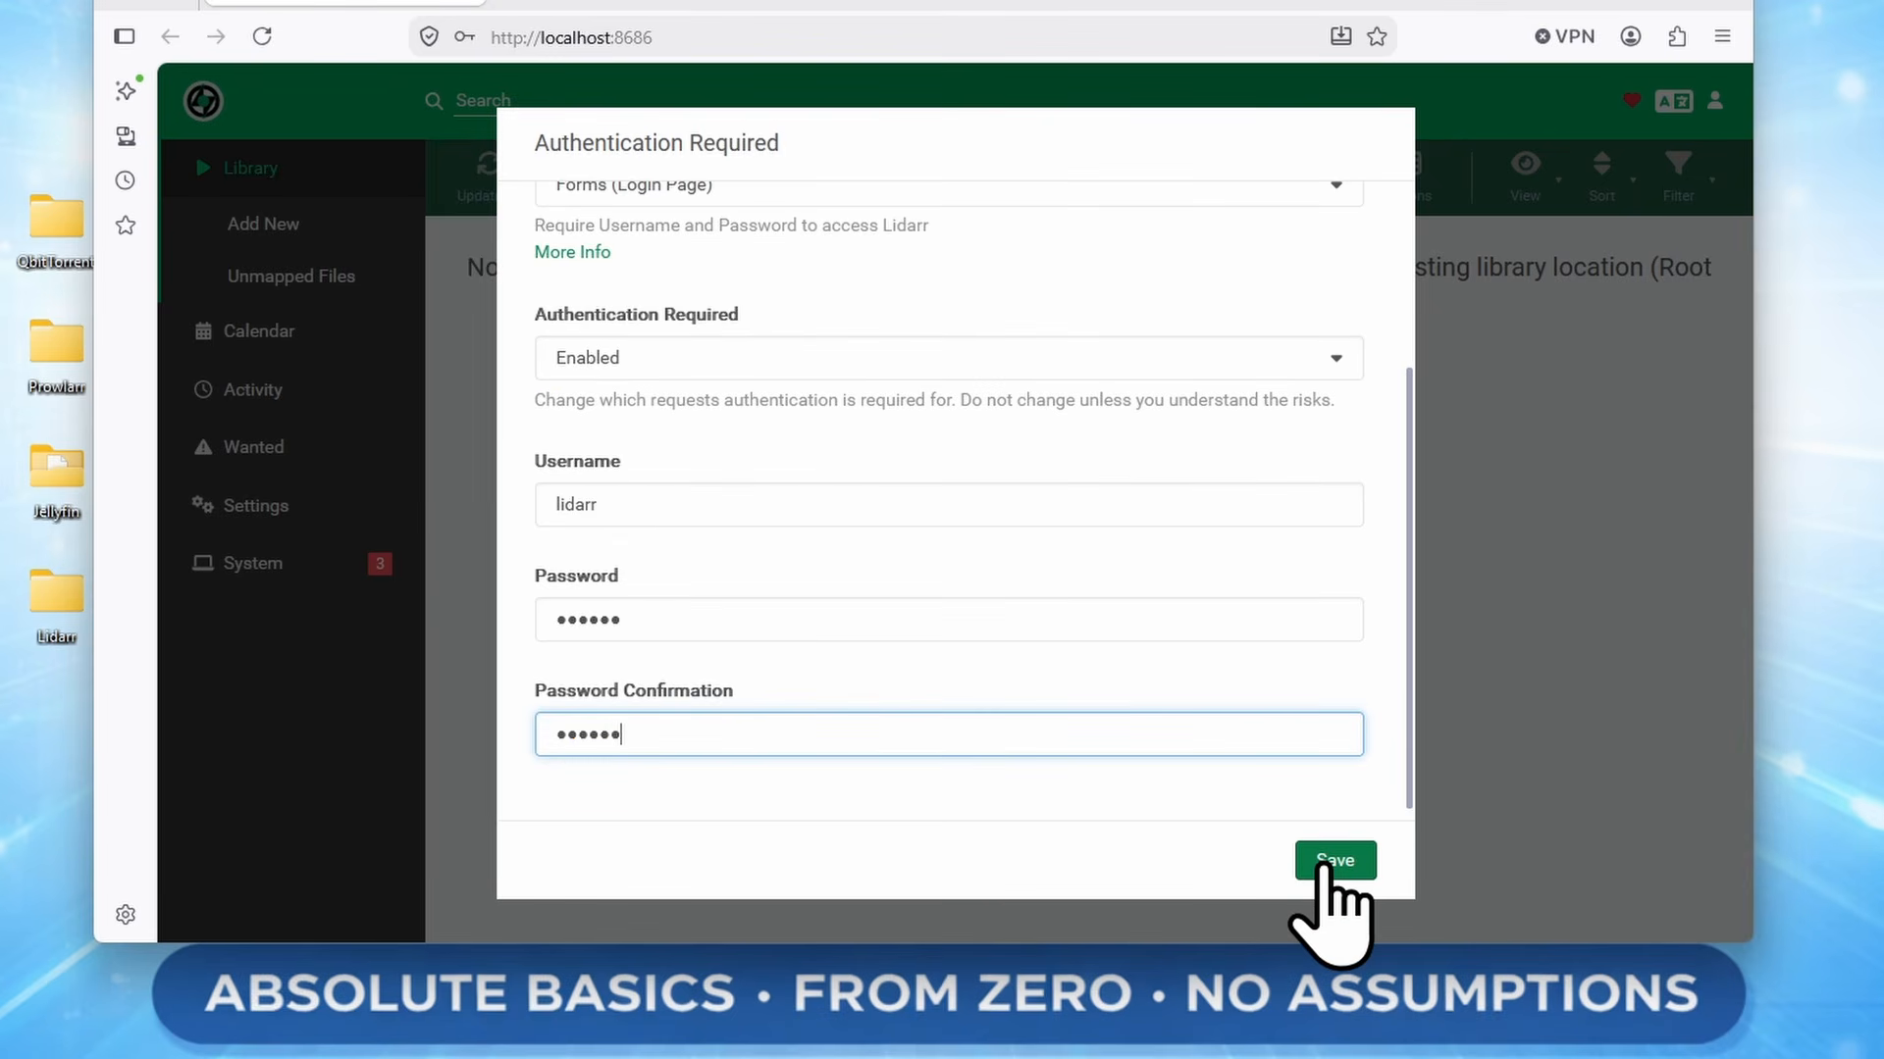
left_click(1330, 863)
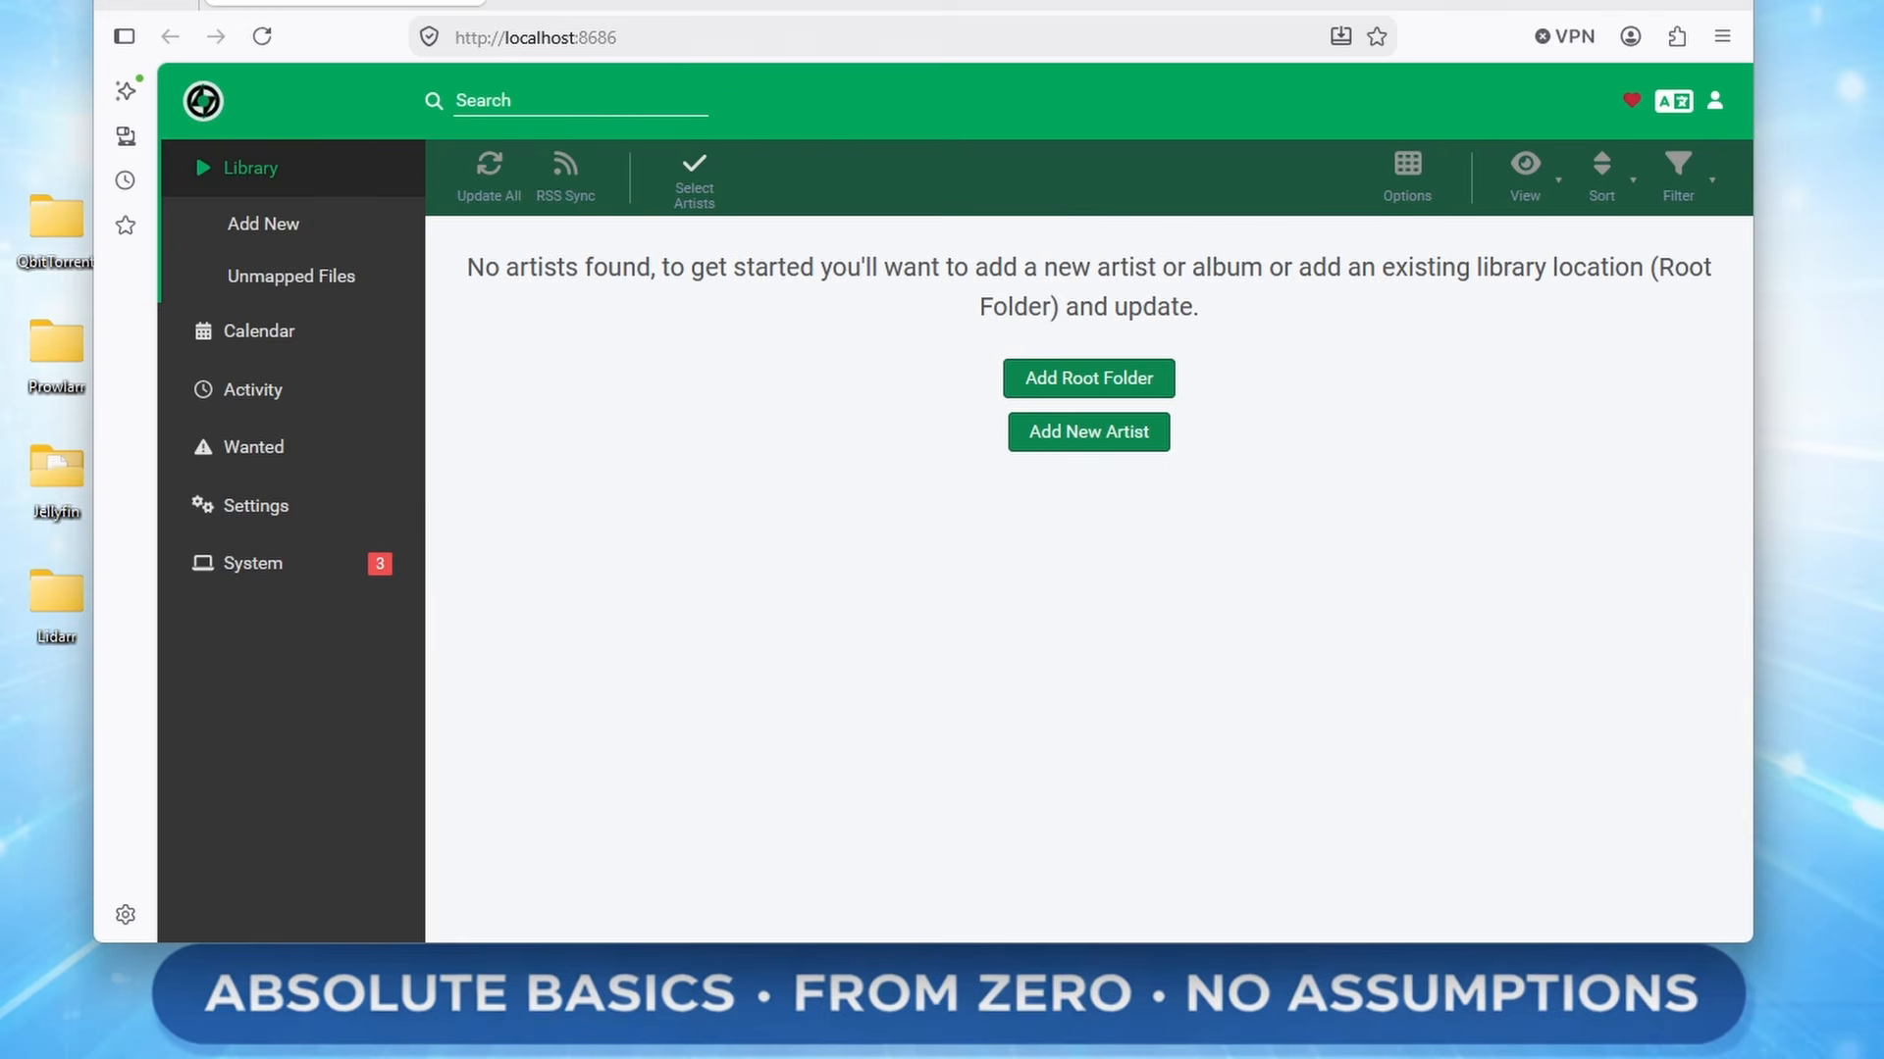
Start adding a qBittorrent torrent client in Lidarr's download client settings
left_click(348, 505)
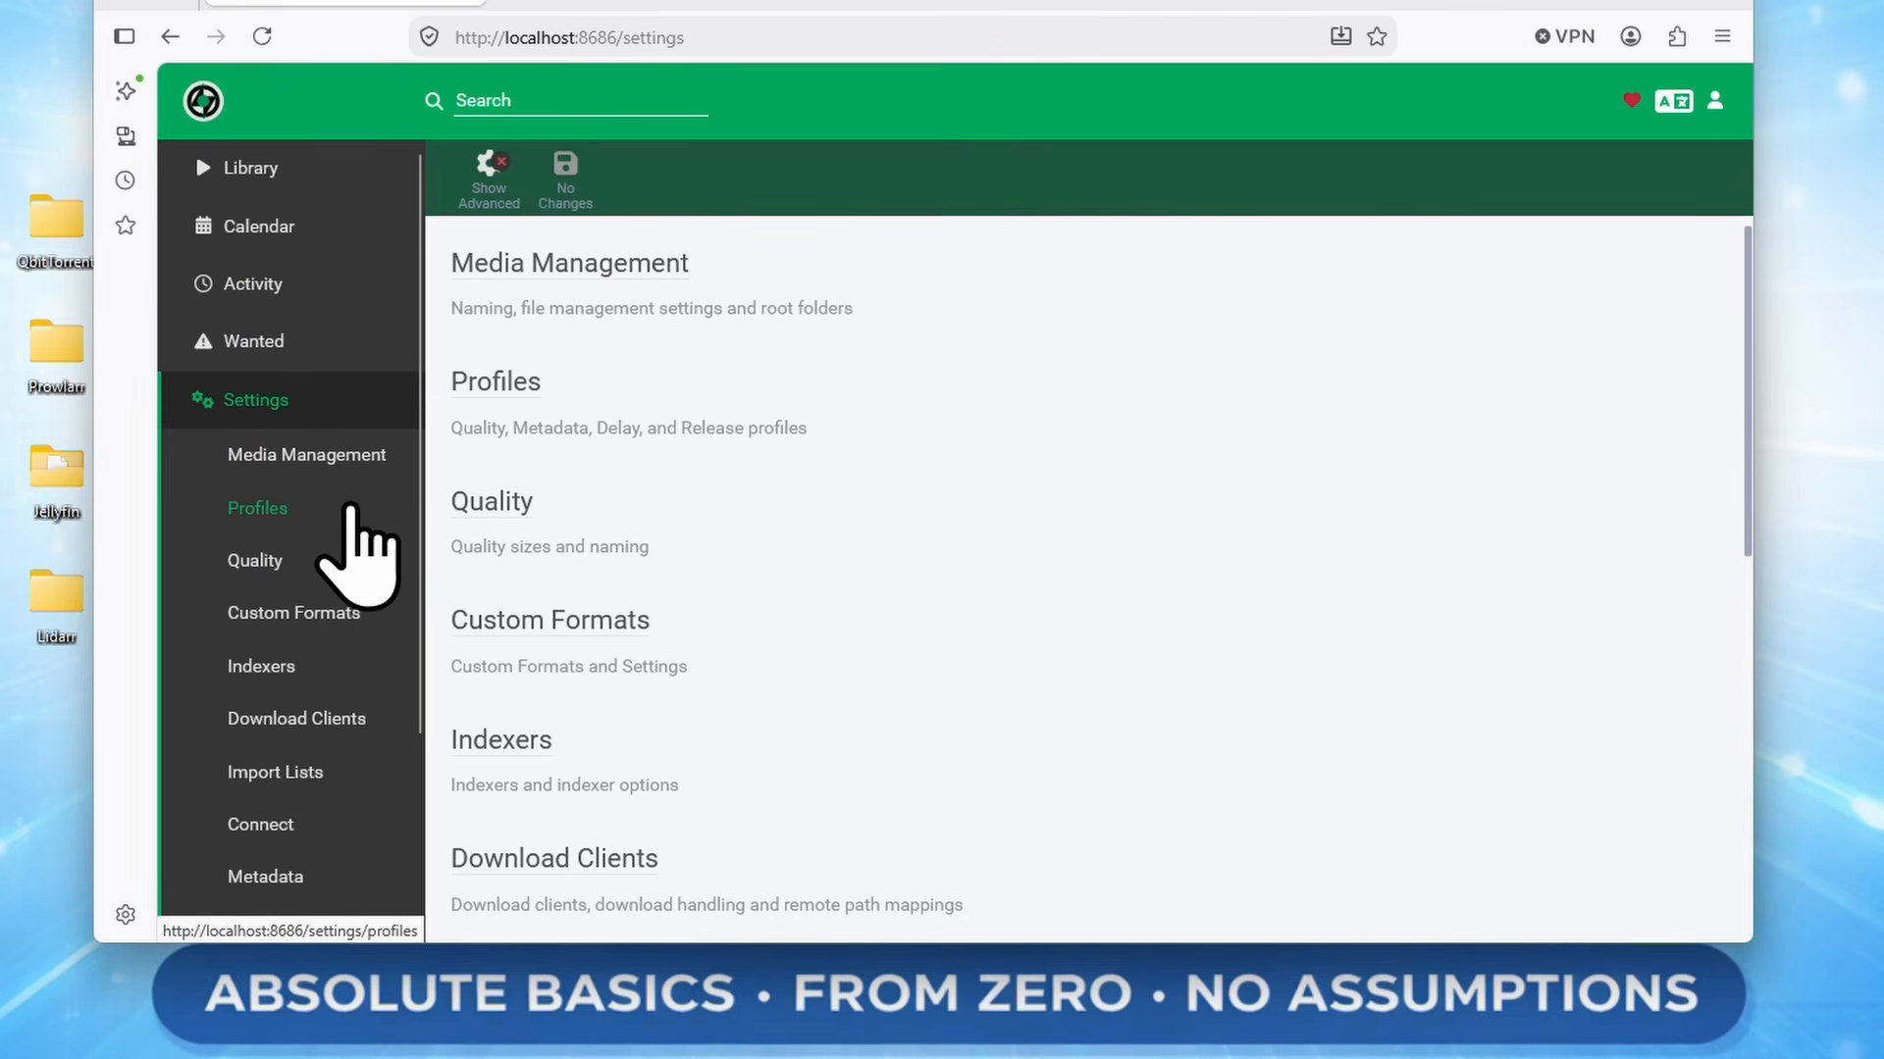
scroll(379, 504, "down", 2)
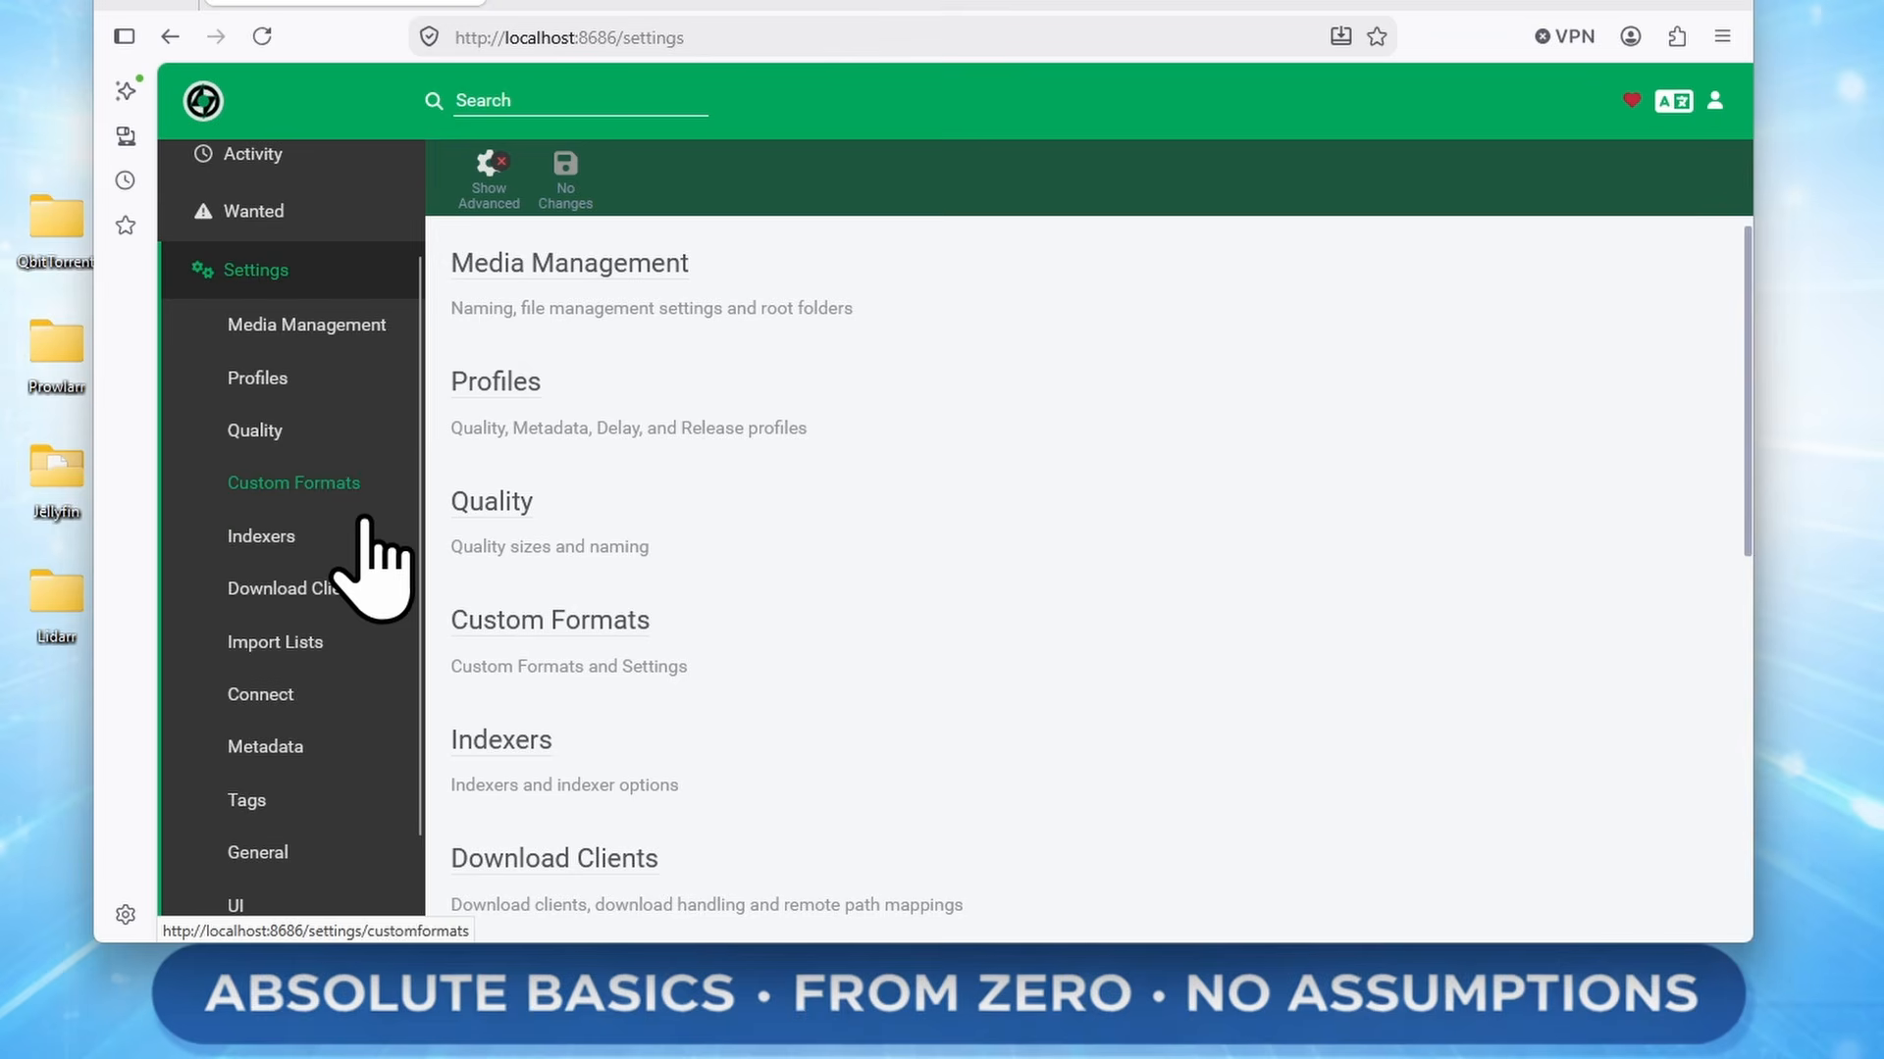
left_click(348, 574)
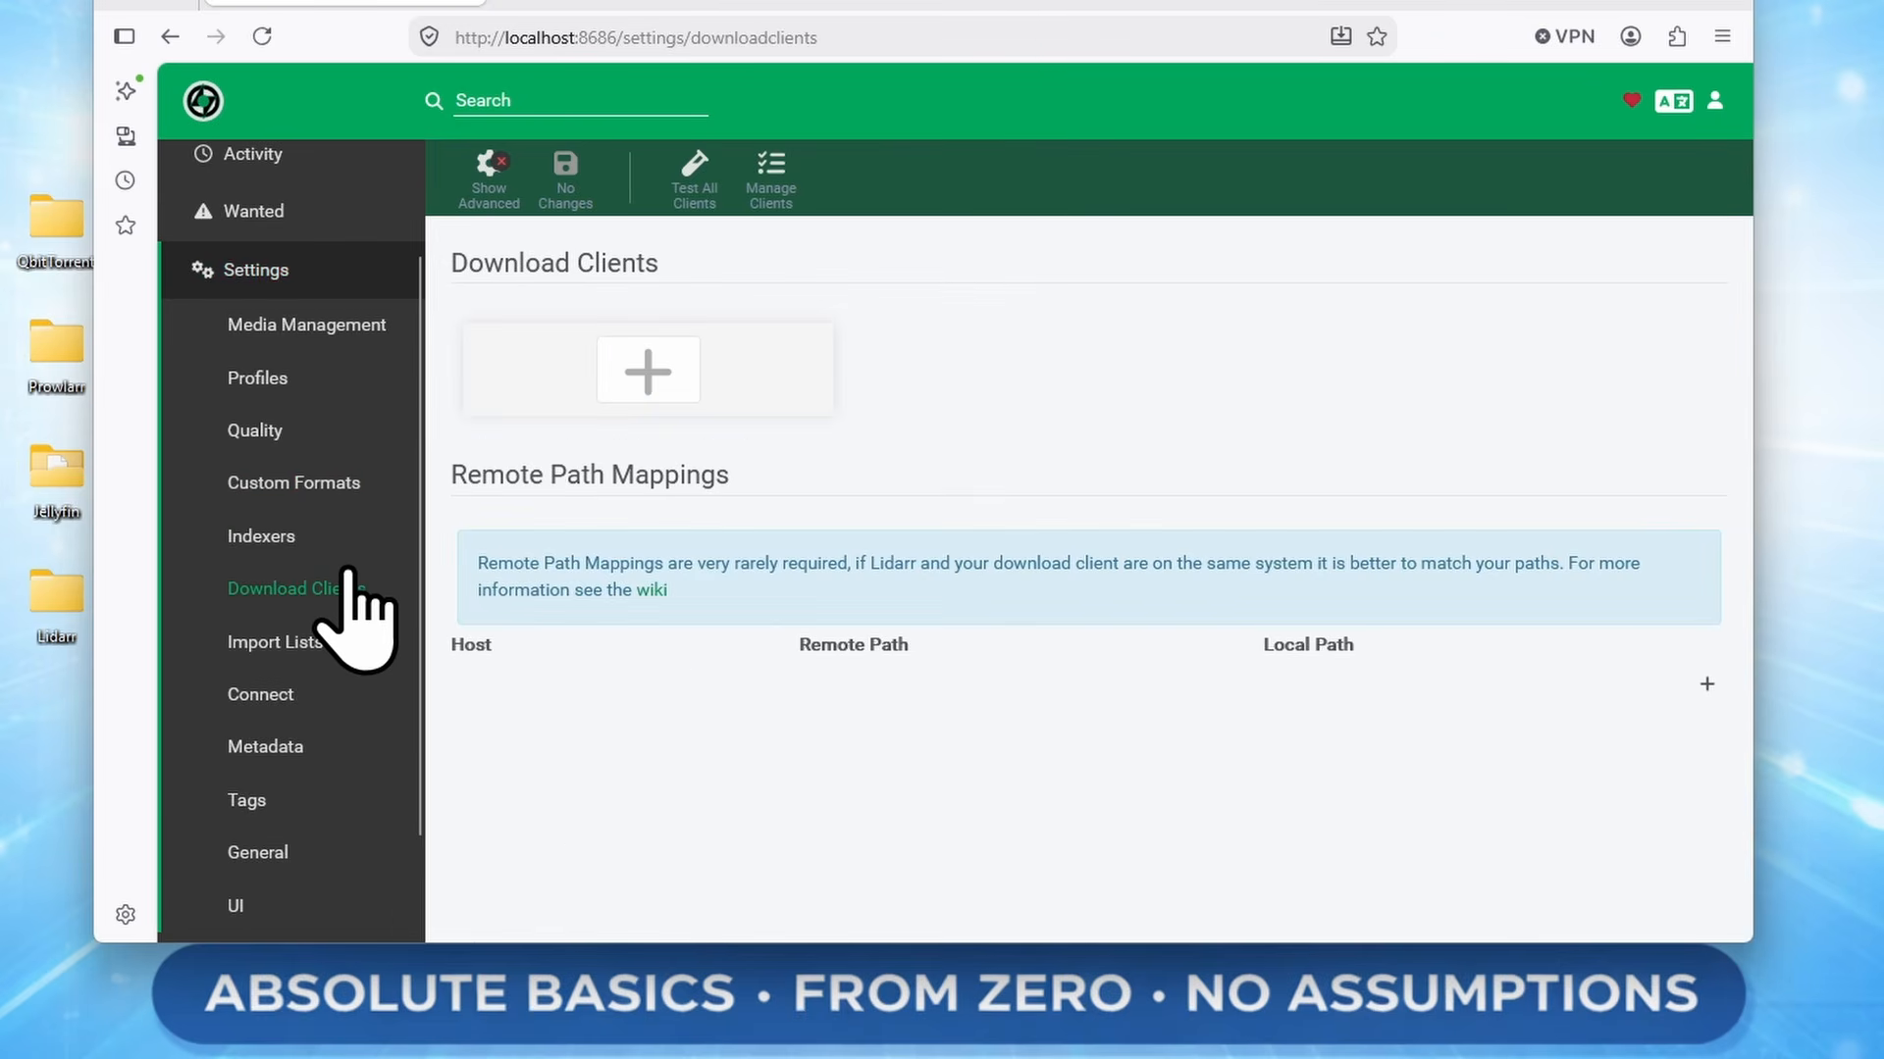
left_click(660, 393)
scroll(1192, 441, "down", 4)
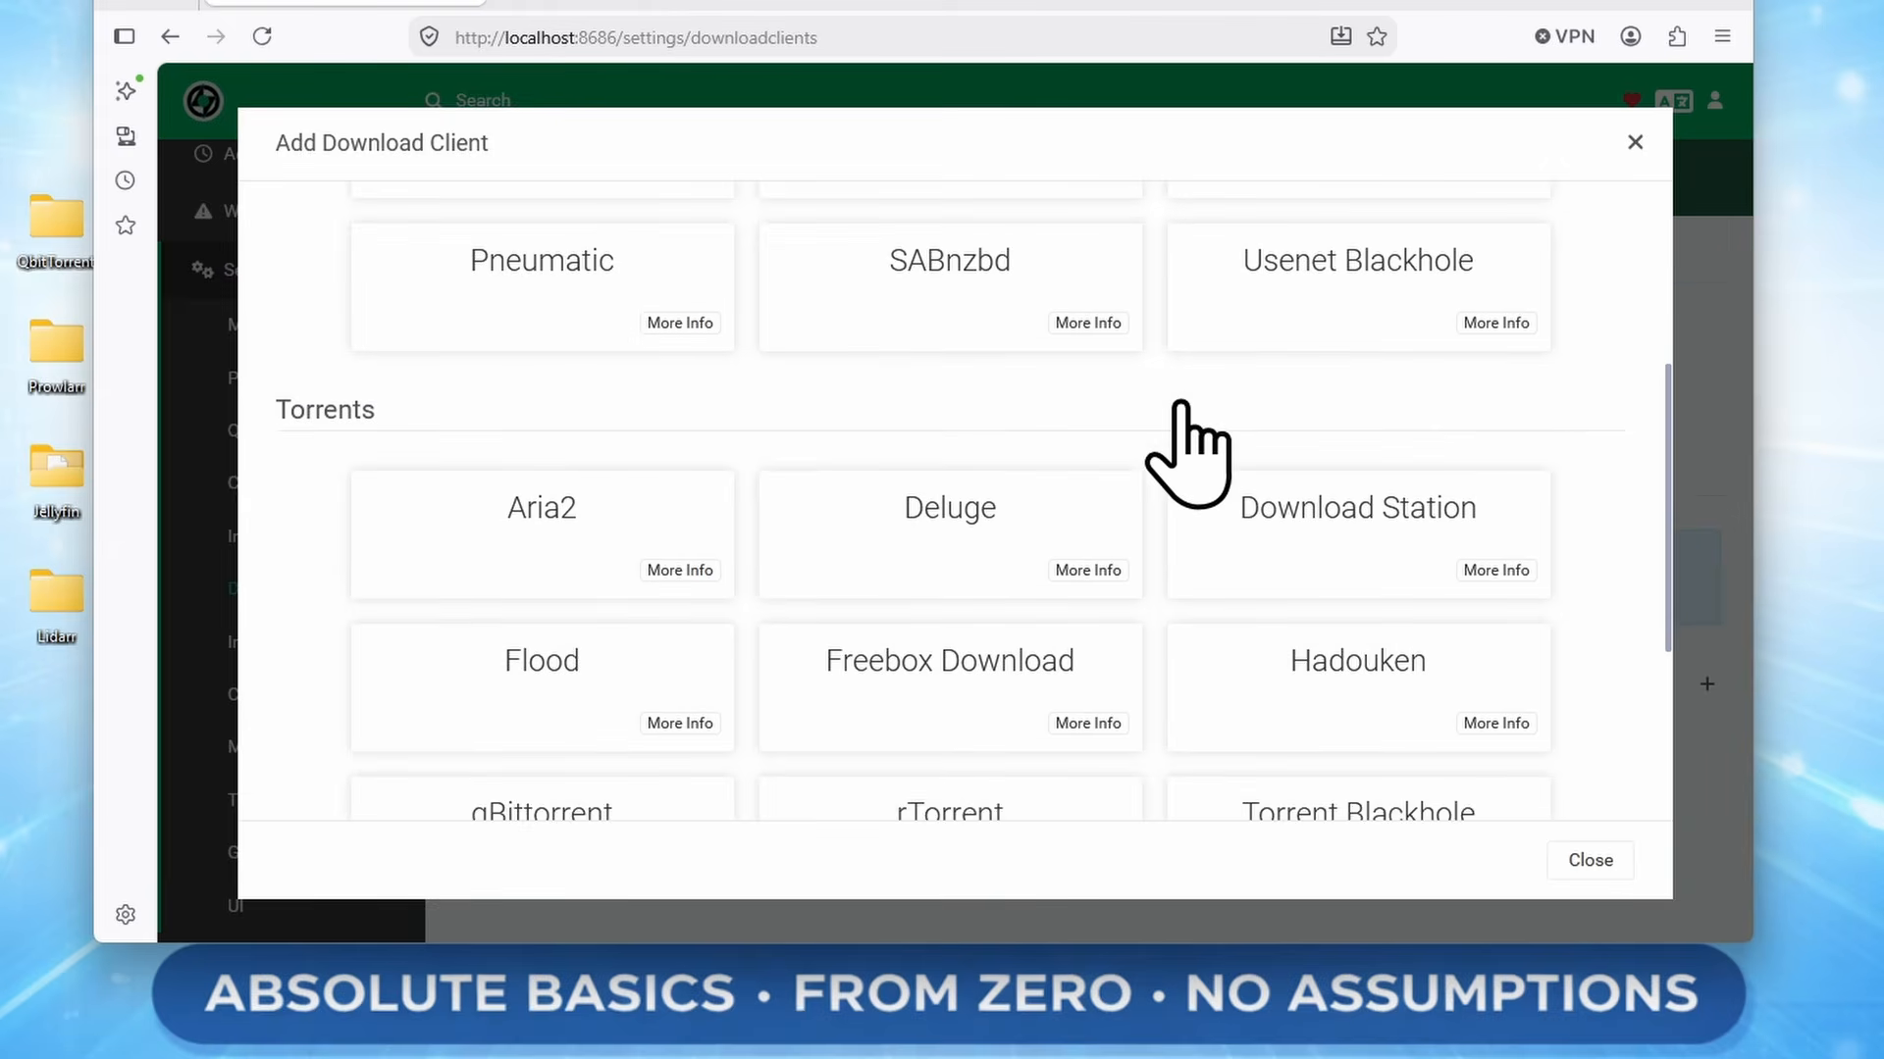
scroll(1447, 538, "down", 3)
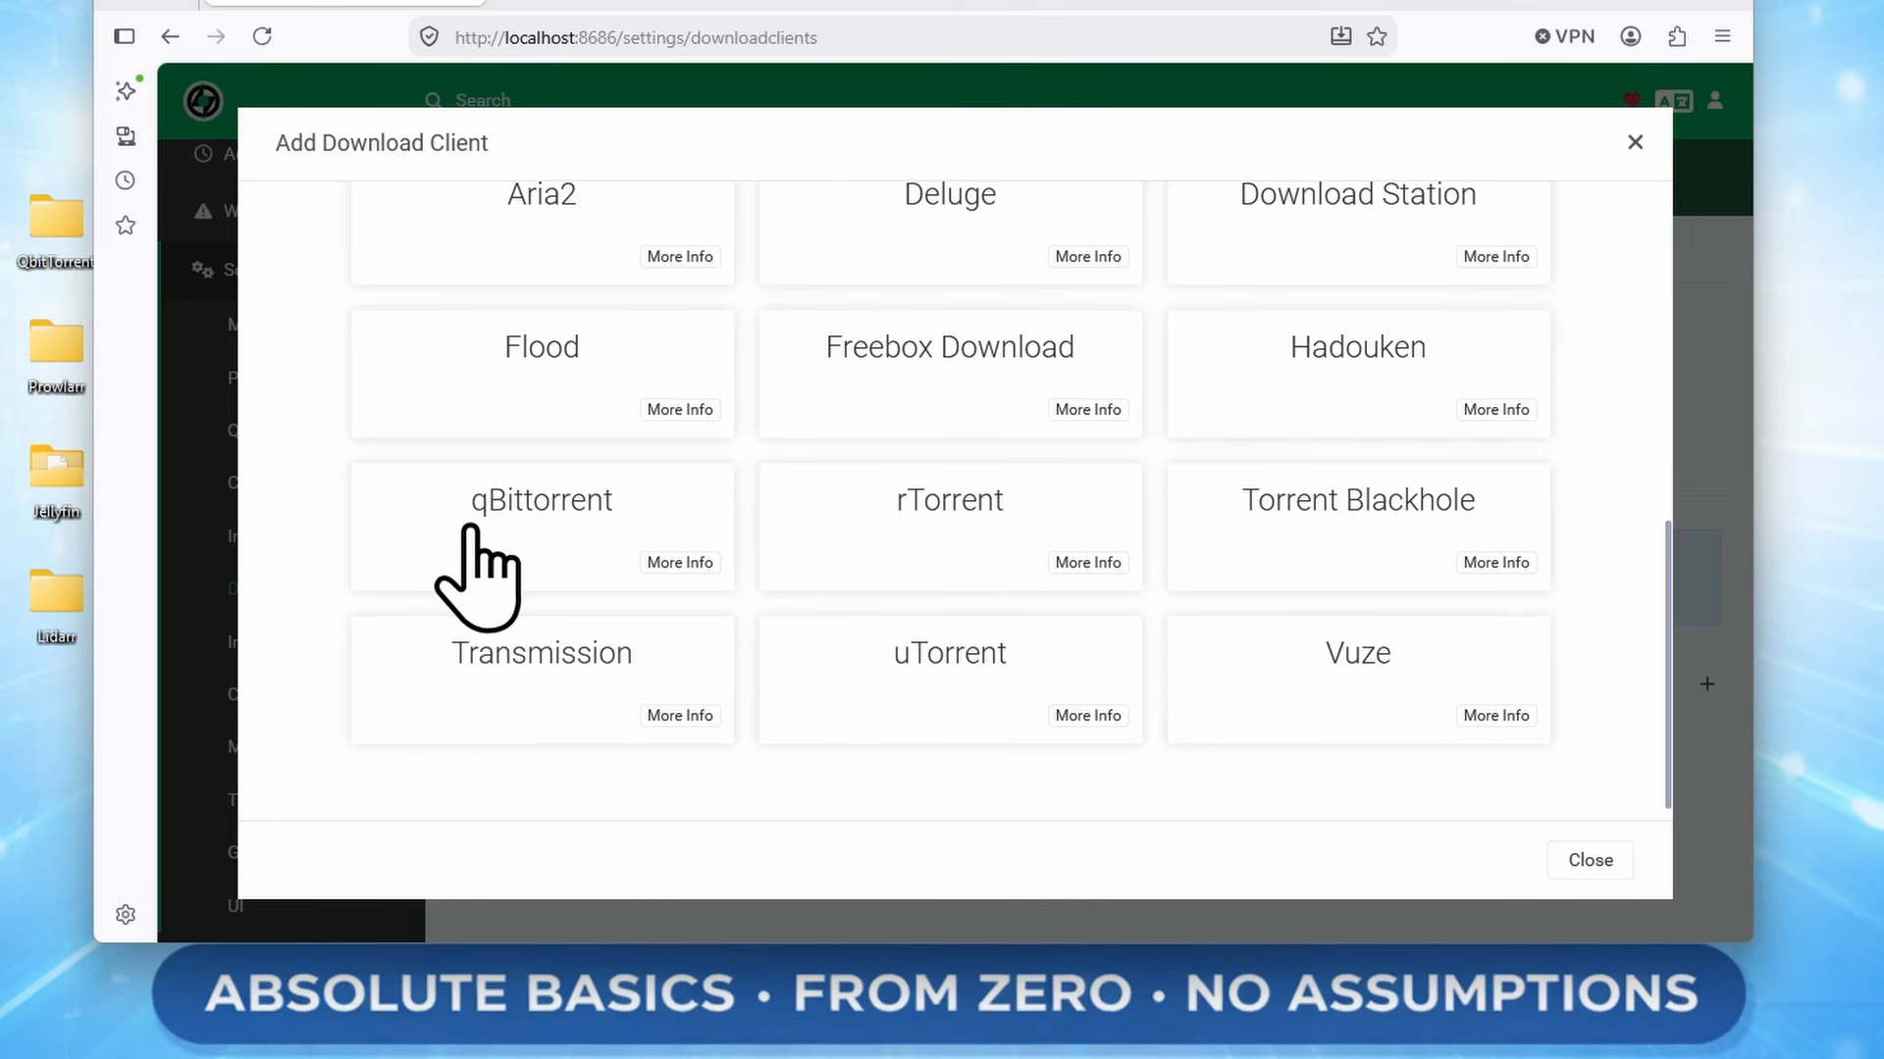
left_click(479, 535)
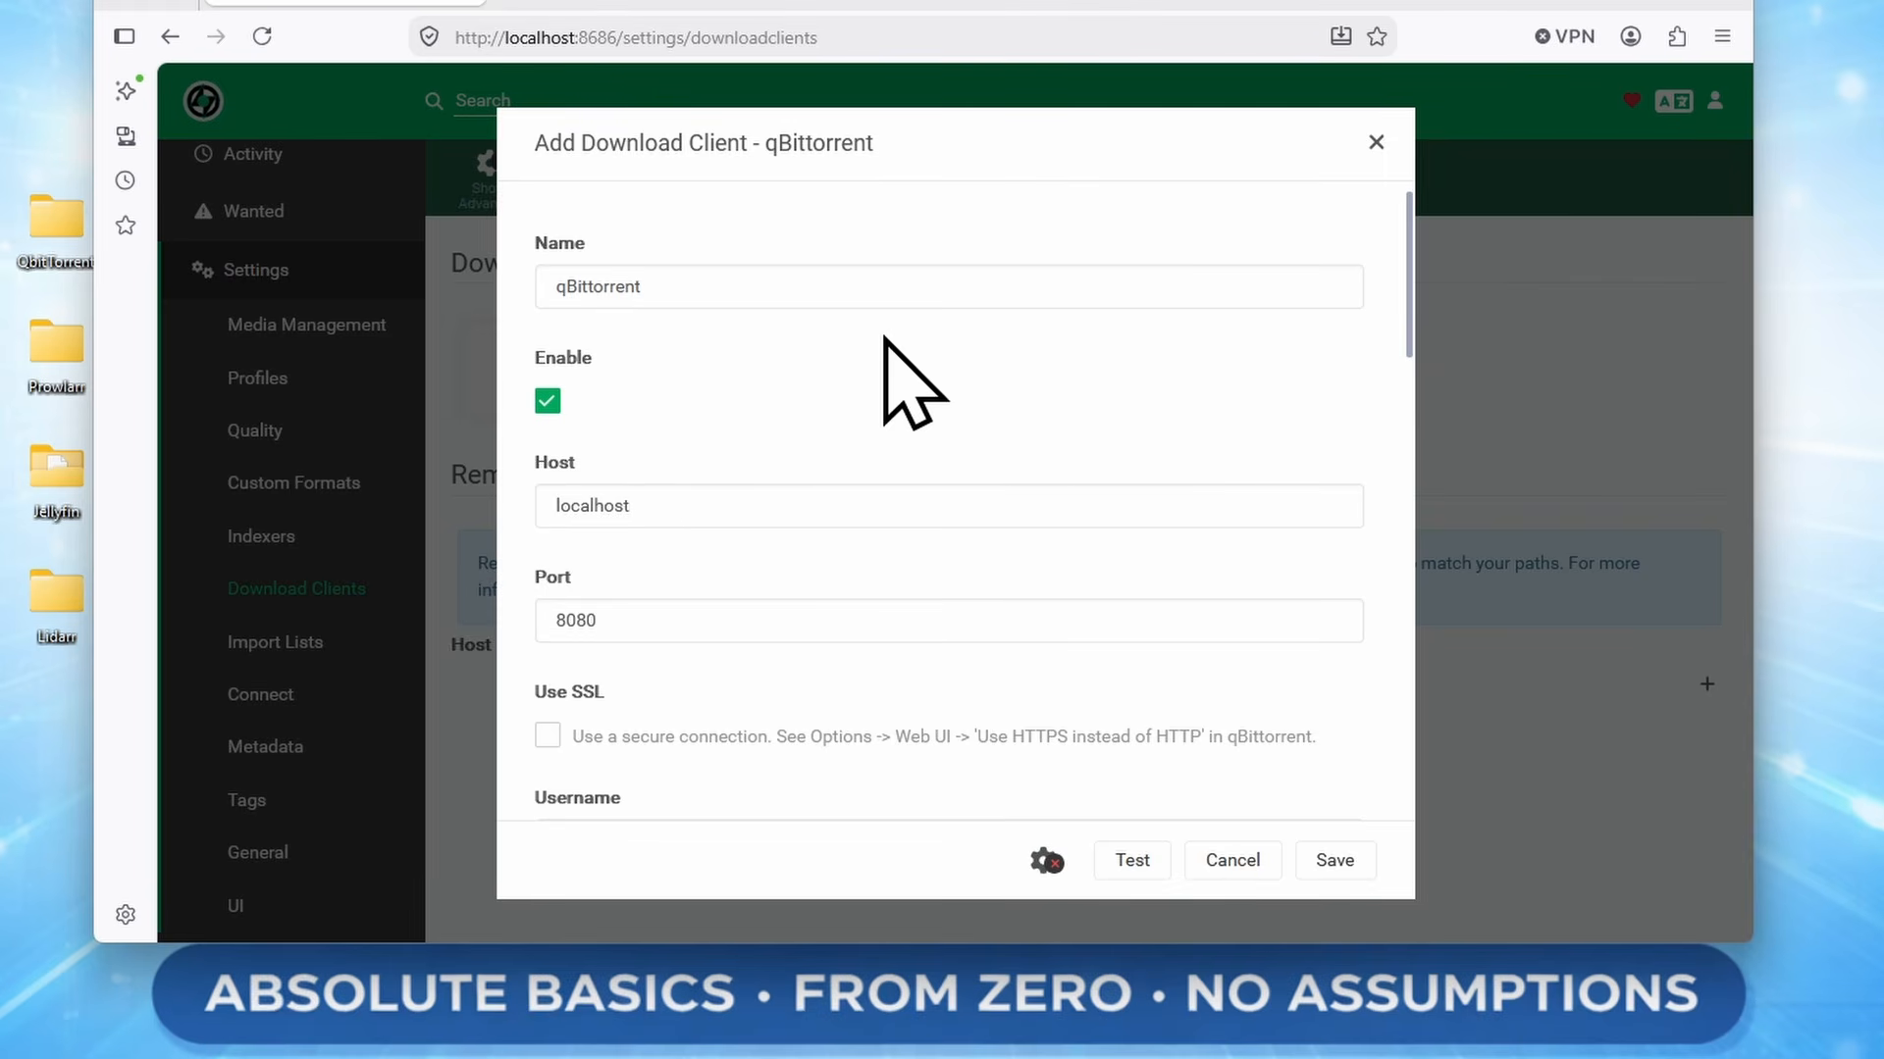
Check the container list in Docker Desktop, and fill in the qBittorrent client's username qbittorrent and its password in Lidarr
key("alt+Tab")
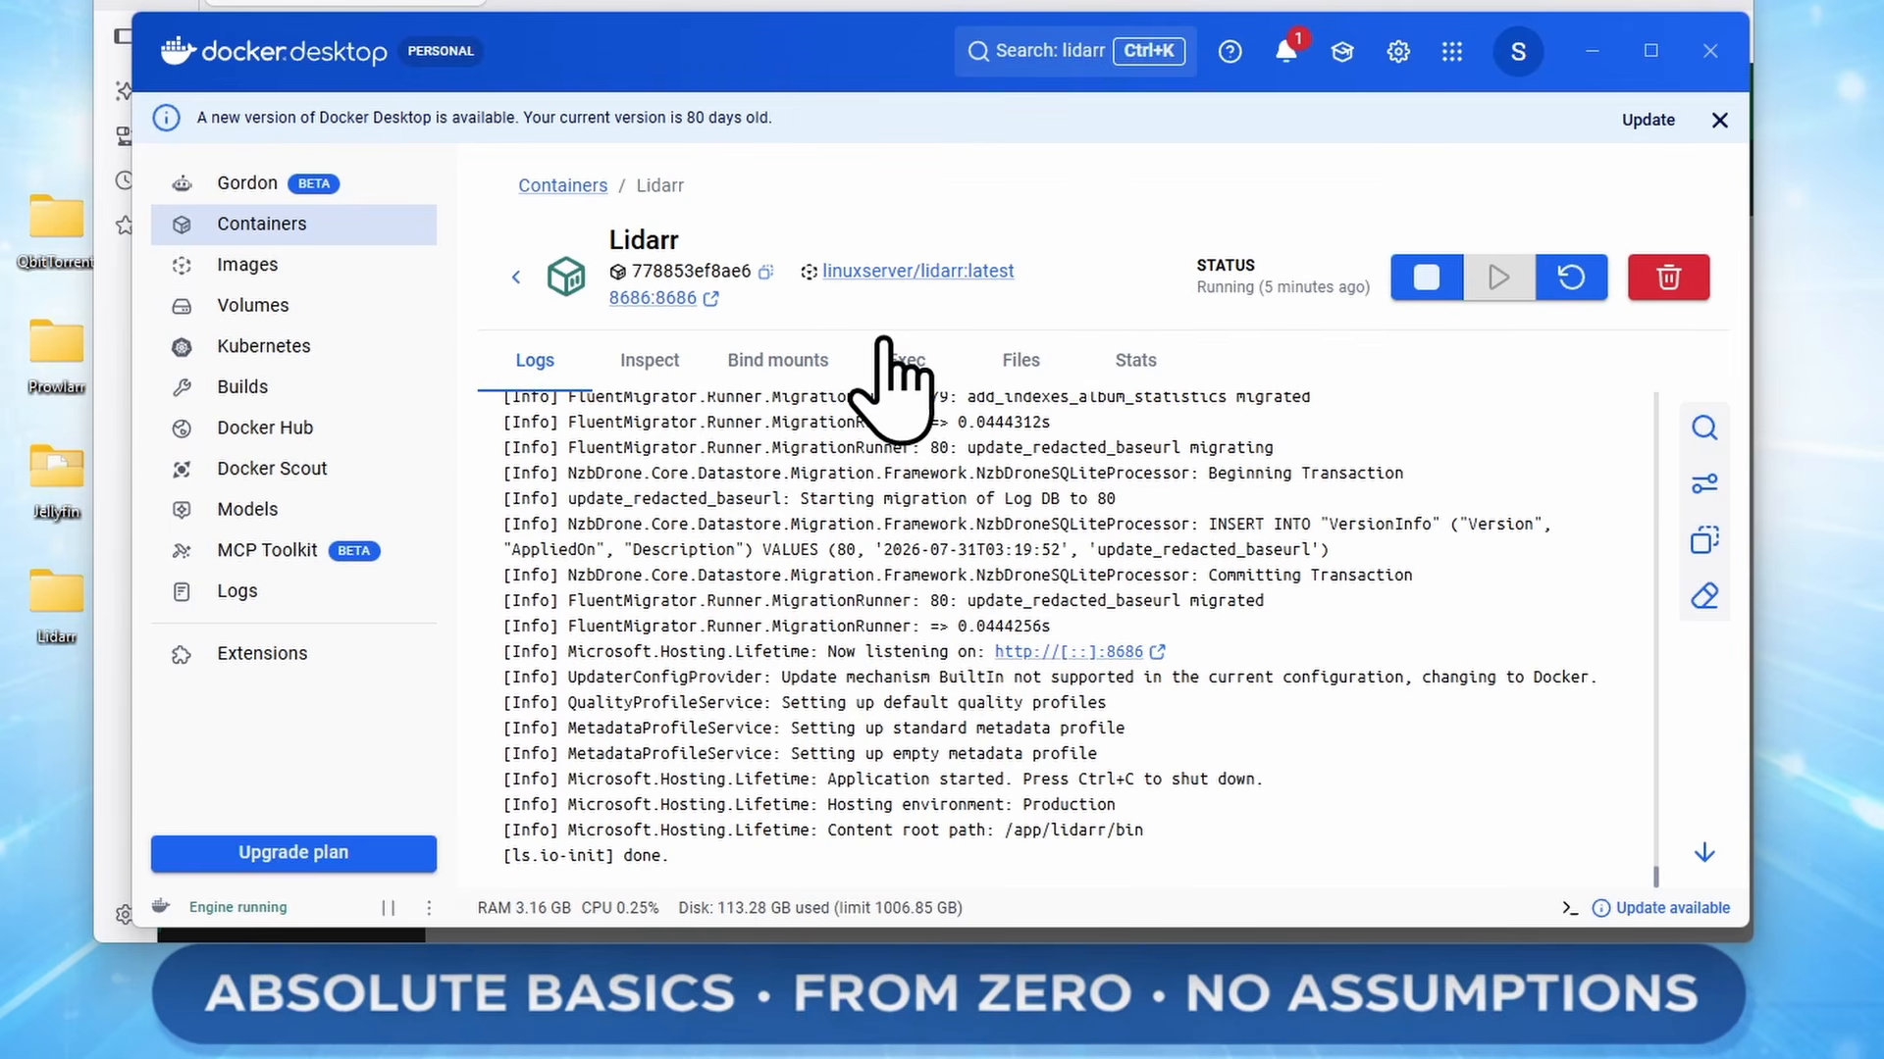
left_click(299, 227)
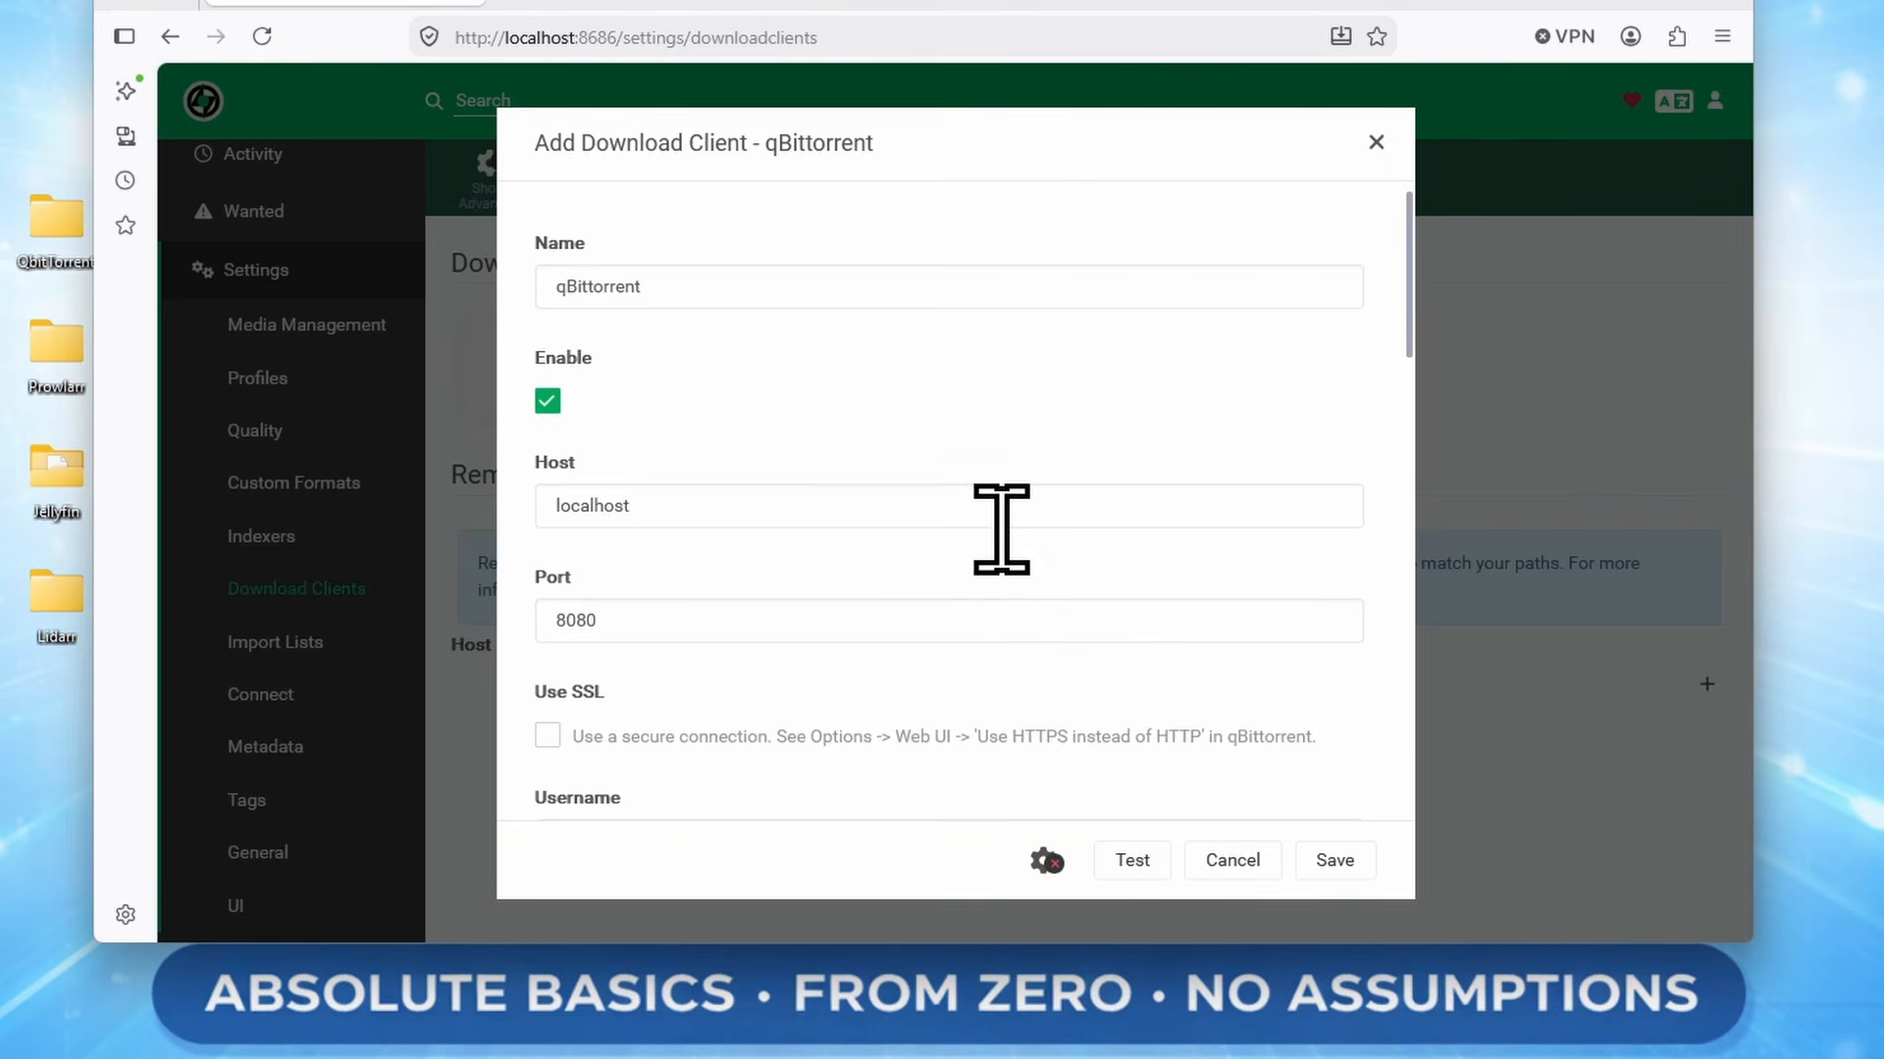
scroll(761, 567, "down", 4)
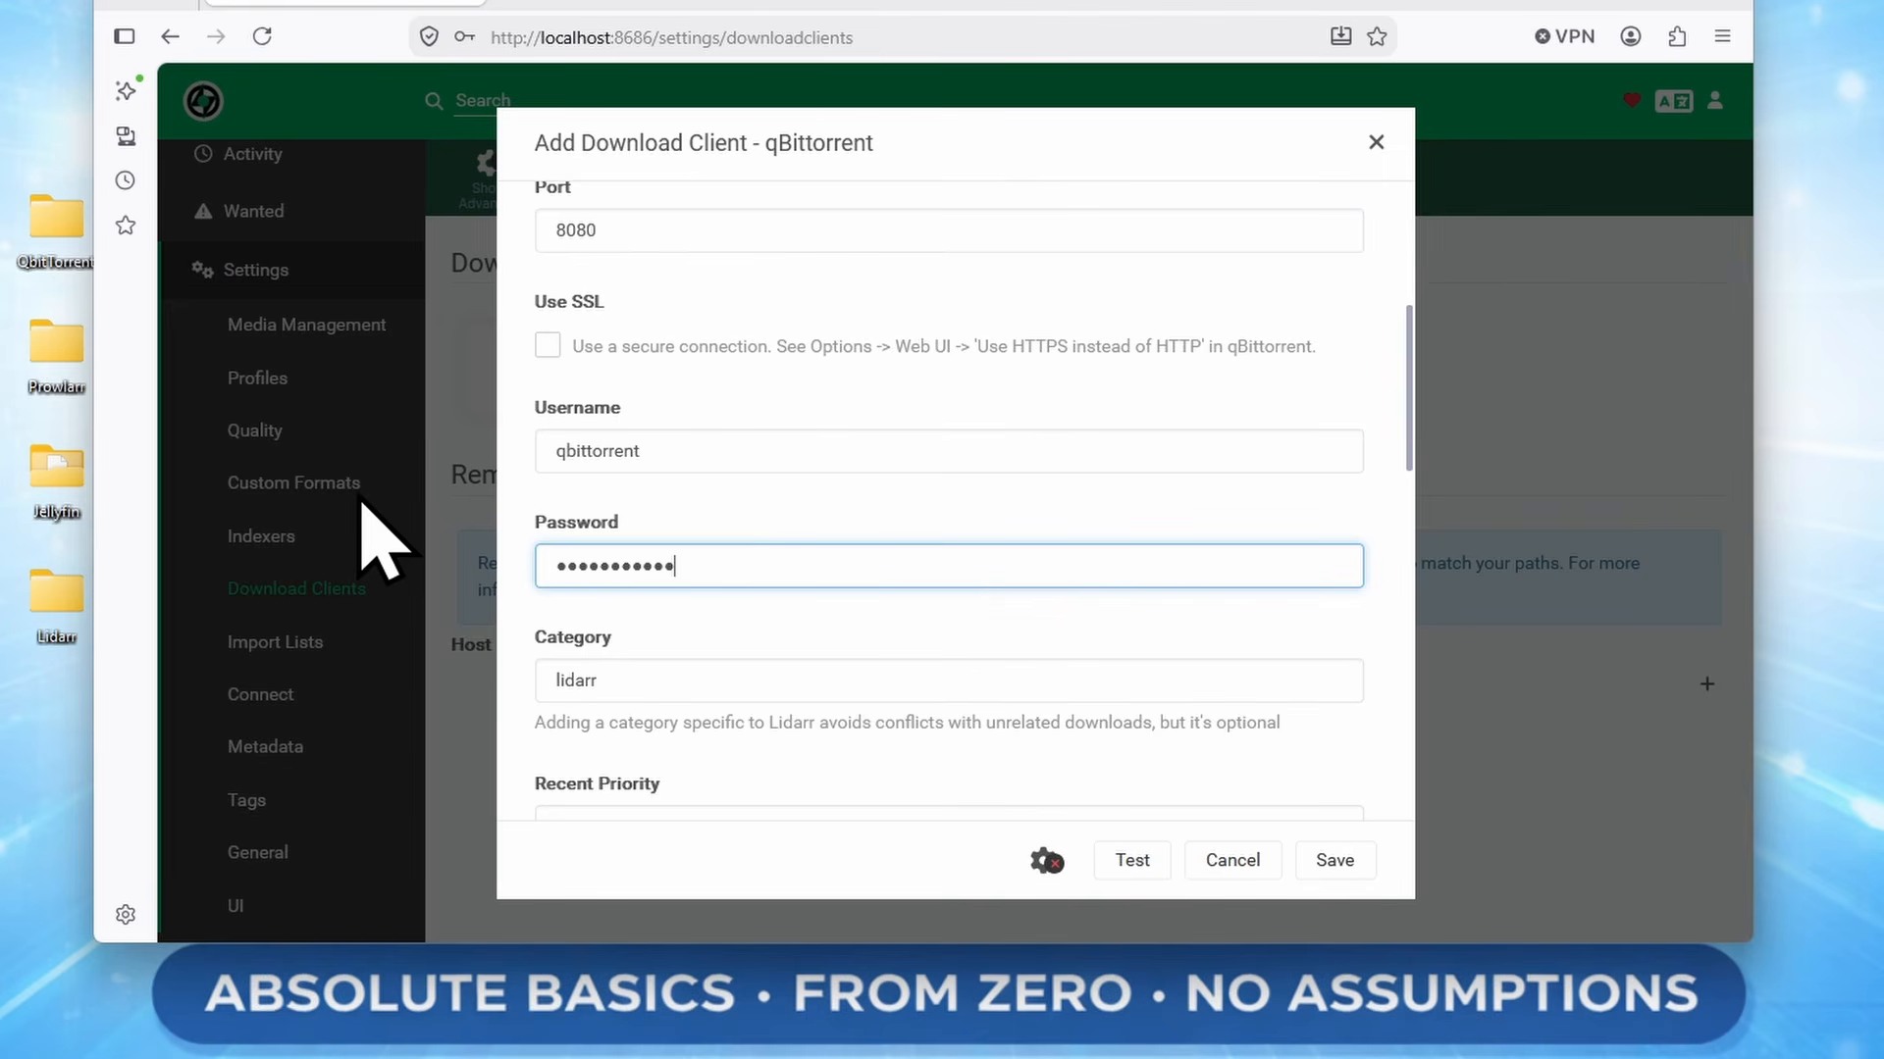
Check the subfolder names in the desktop's QbitTorrent\Completed folder and set the download client's category to Lidarr
double_click(56, 221)
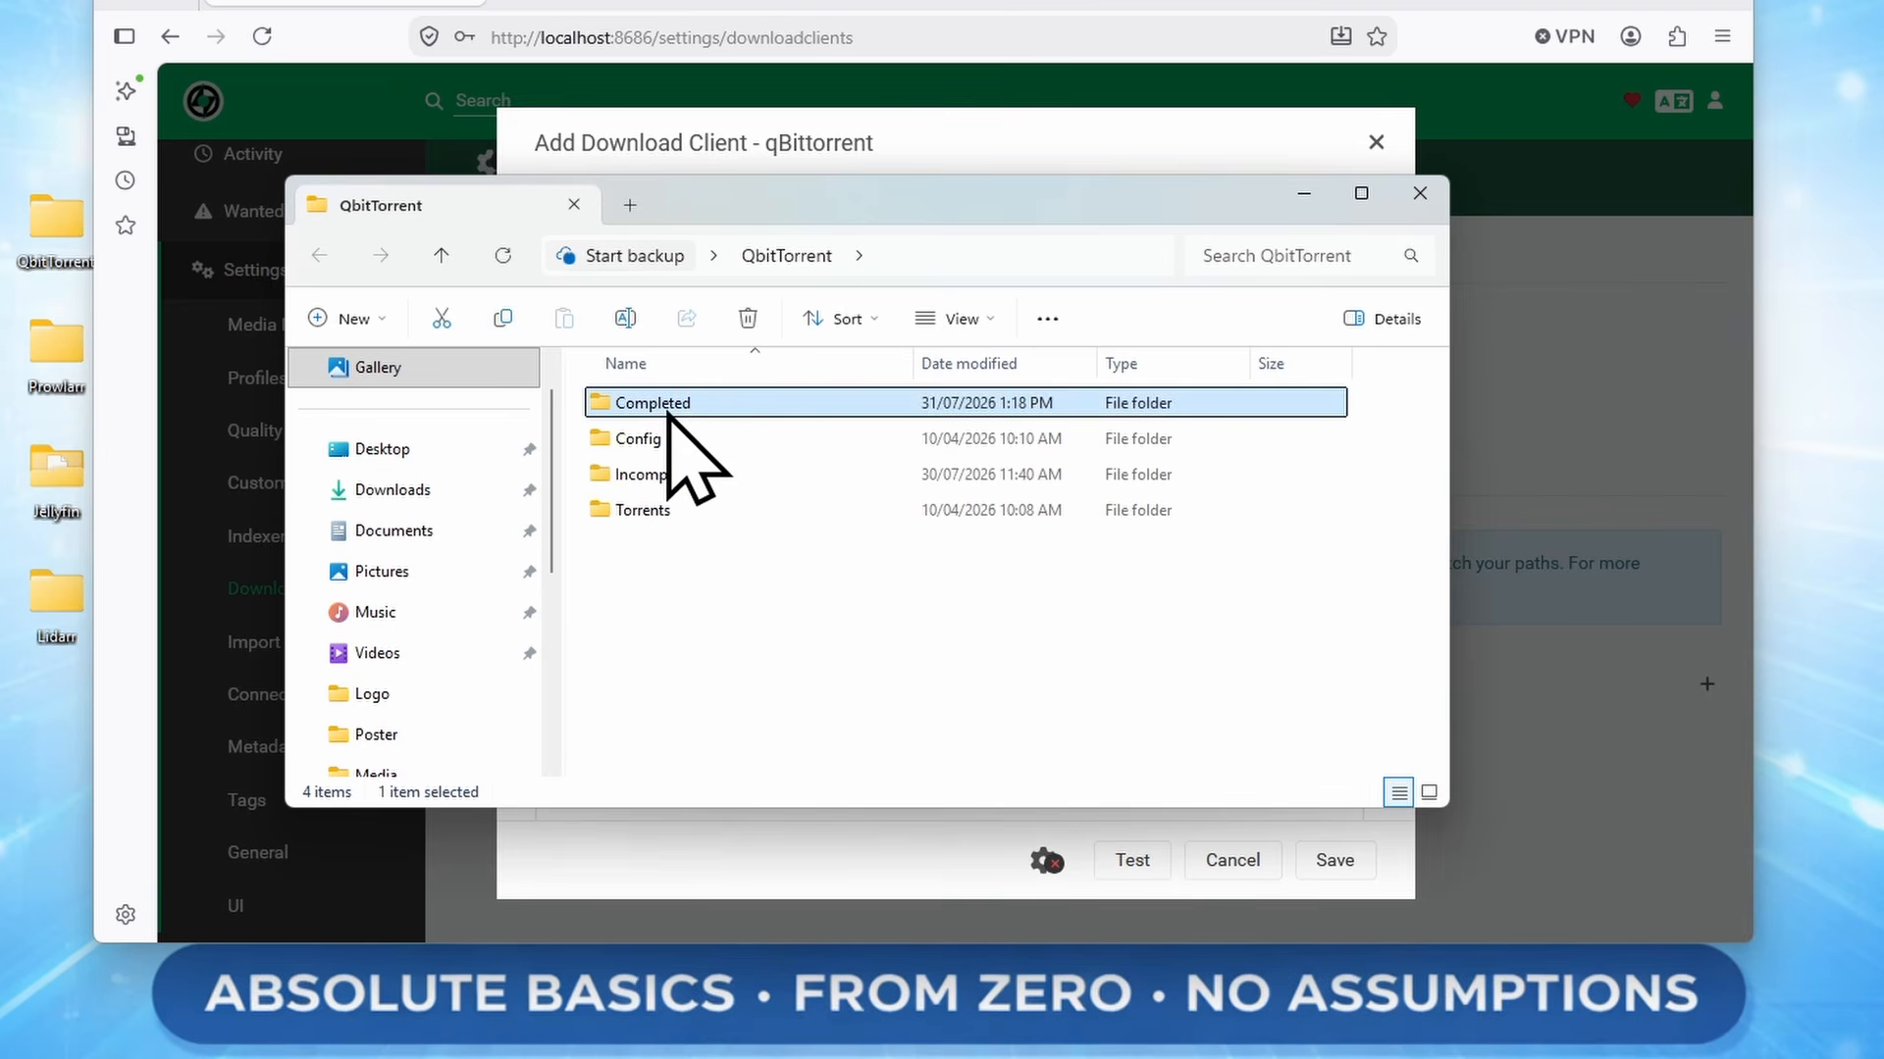
double_click(656, 404)
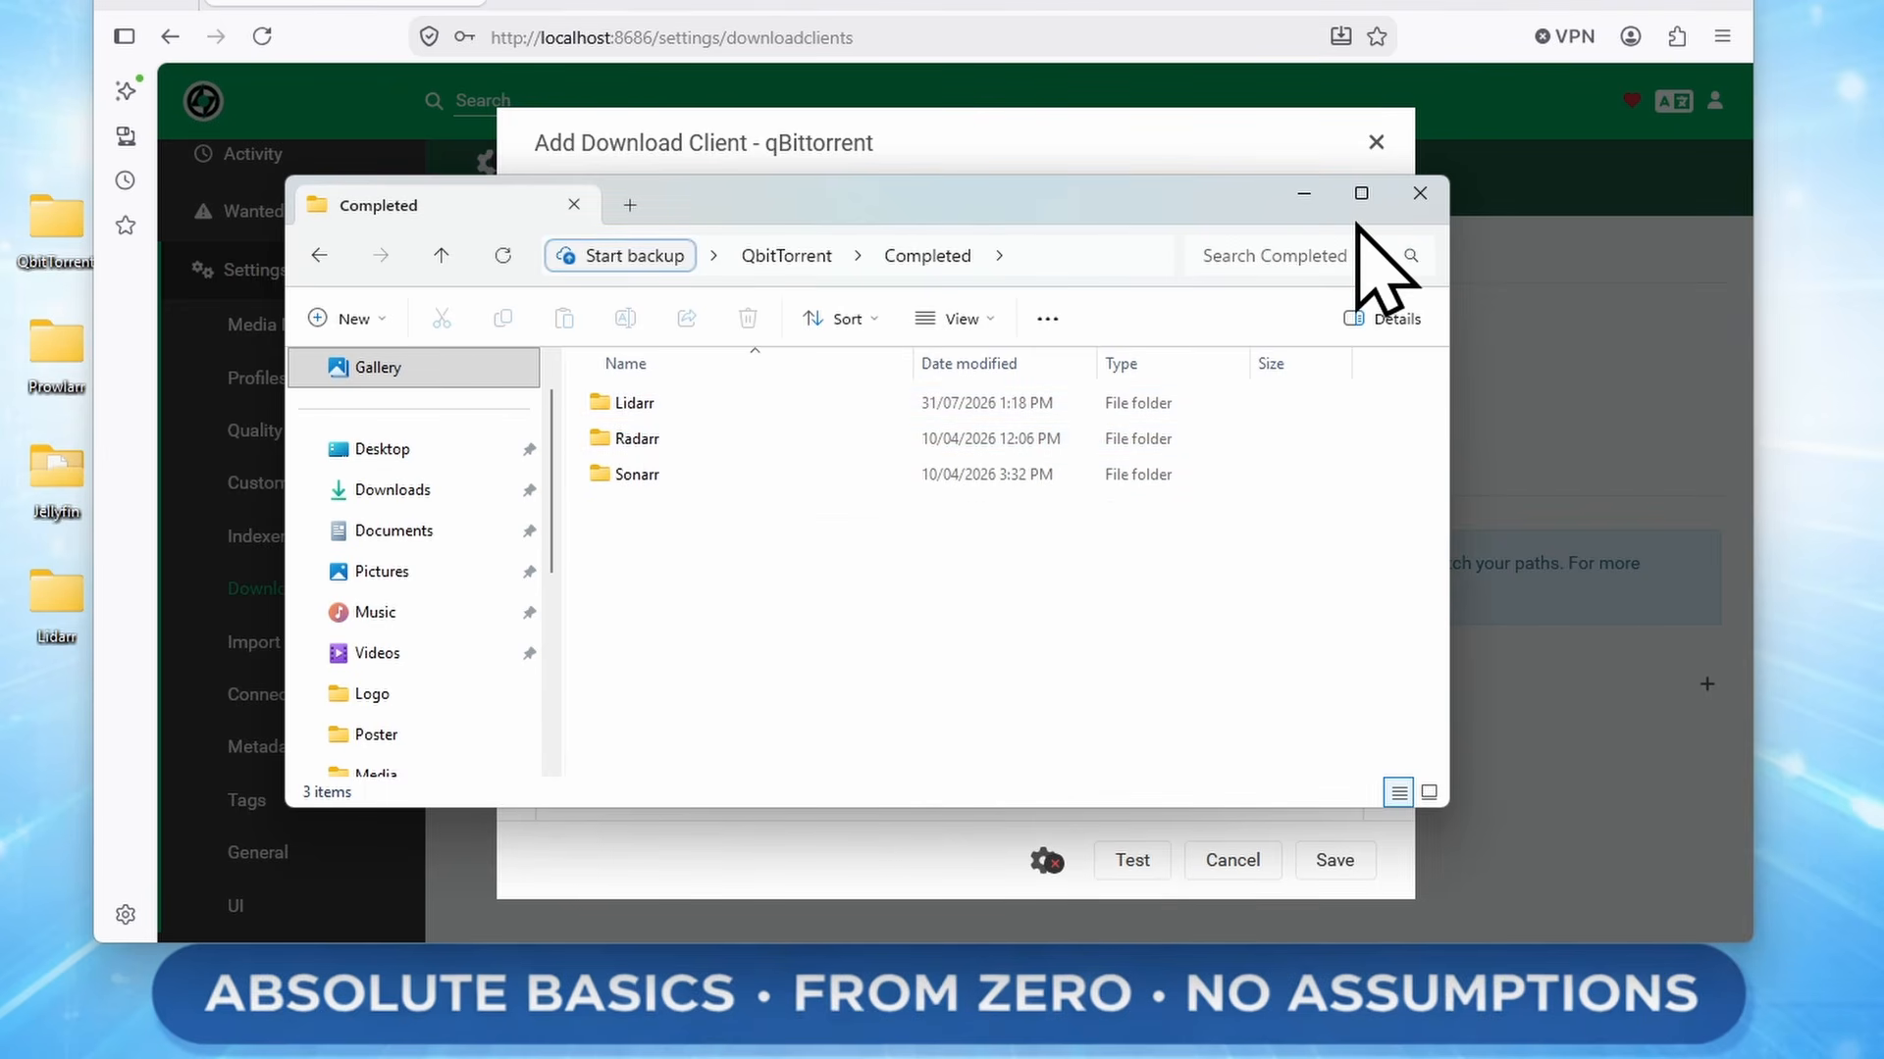
left_click(1419, 193)
left_click(614, 677)
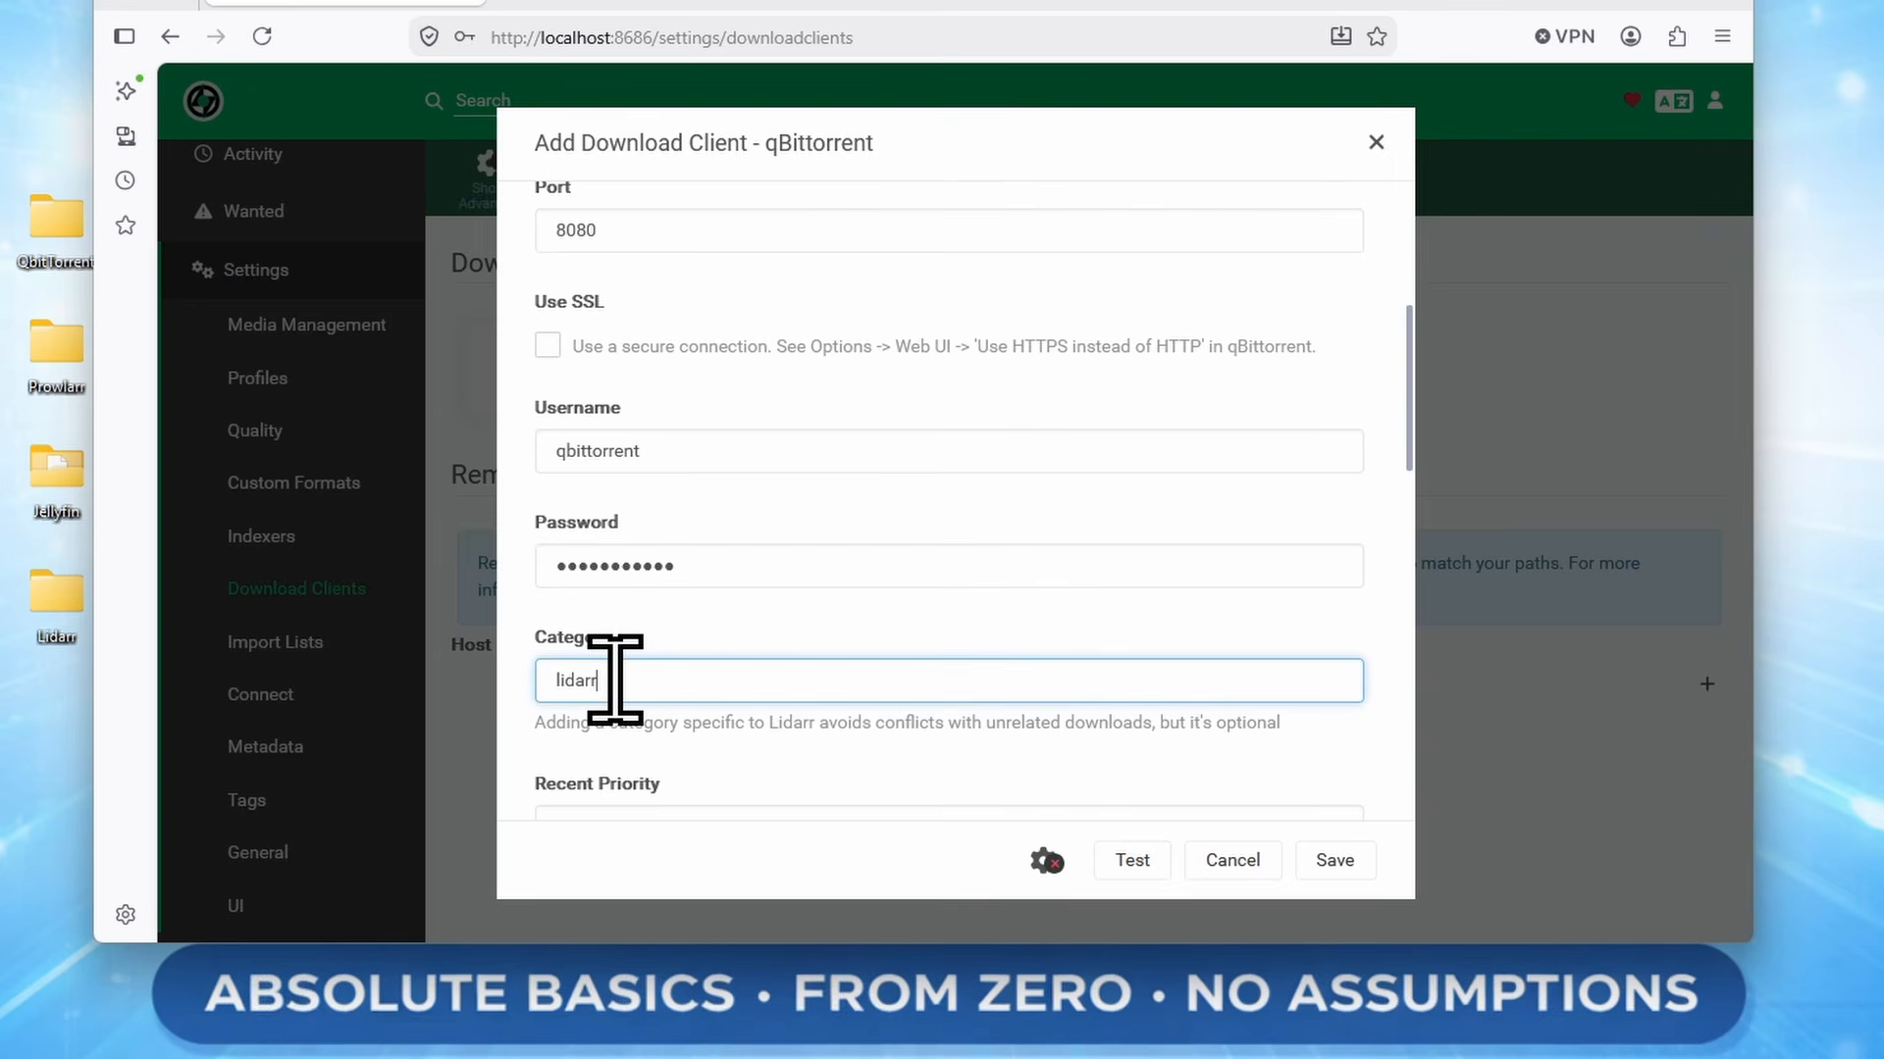
type("L")
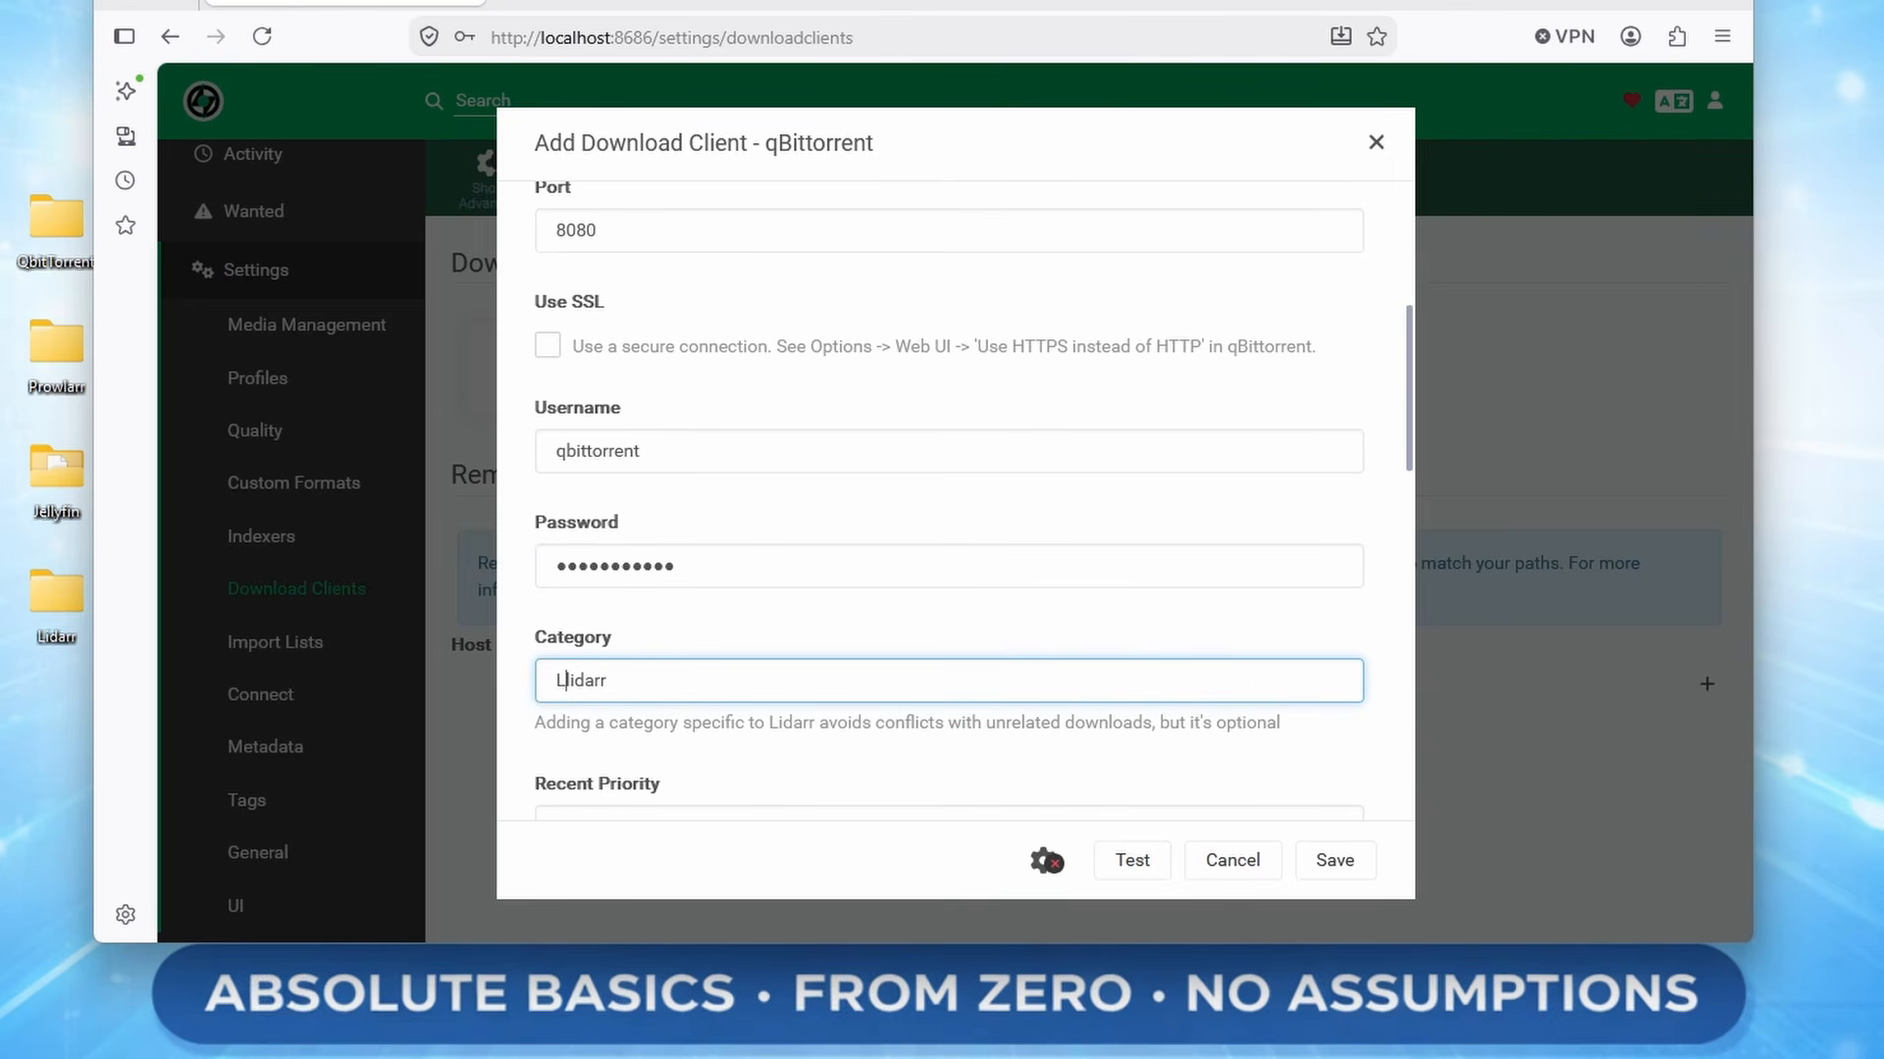
key("Delete")
left_click(784, 573)
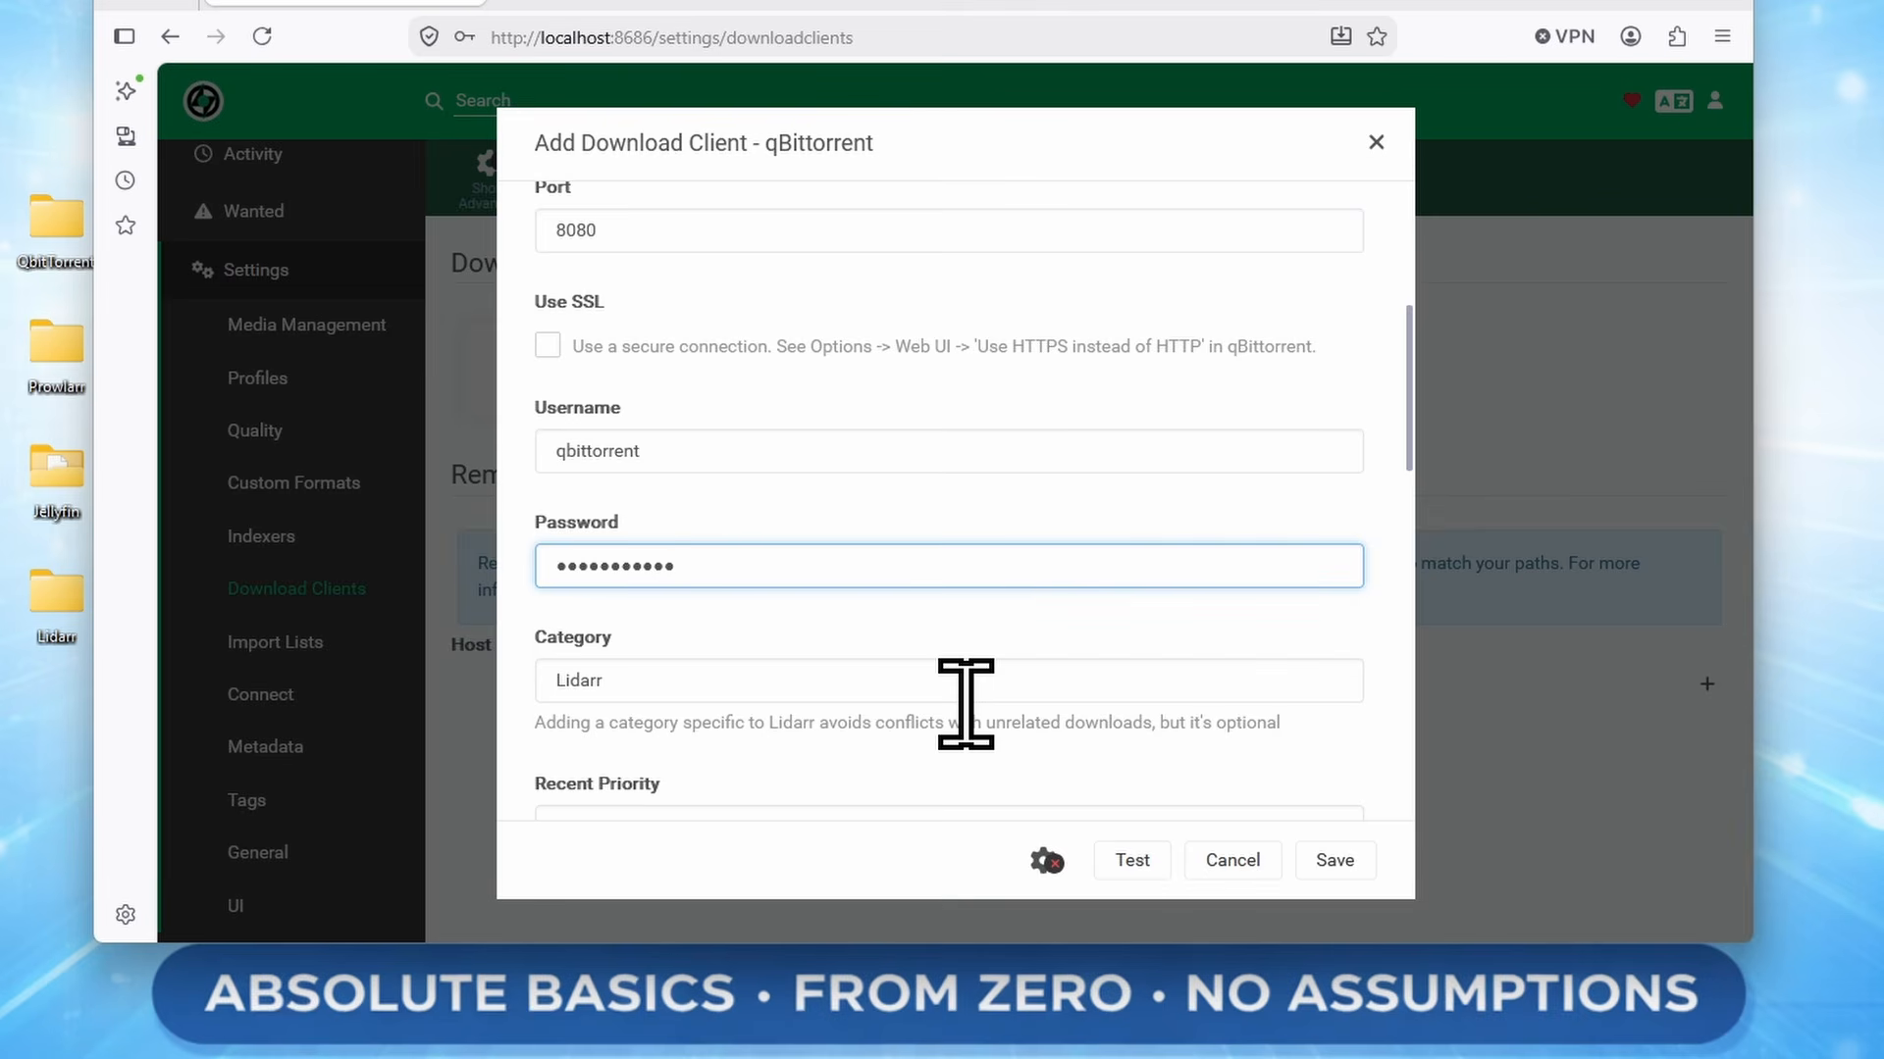
scroll(981, 746, "down", 5)
scroll(991, 755, "down", 6)
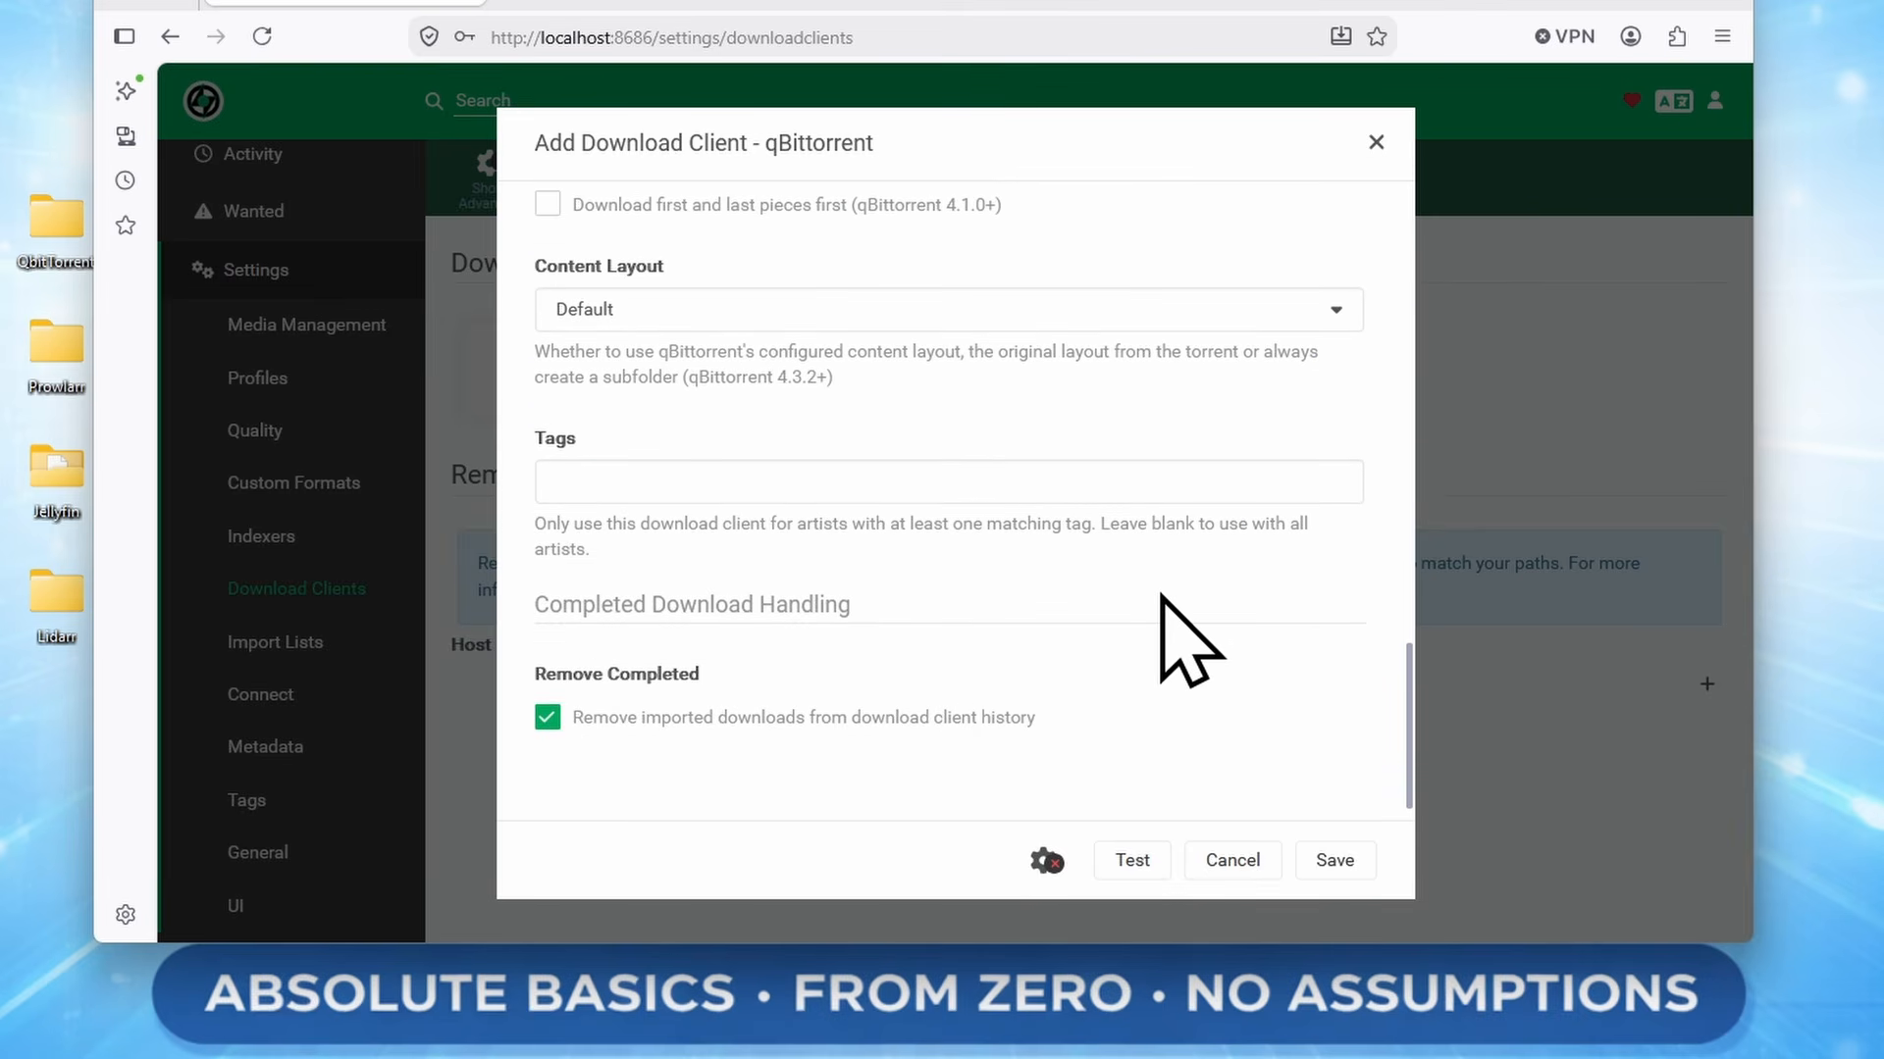
Review the remaining options of the qBittorrent download client and test its connection
scroll(1172, 637, "up", 3)
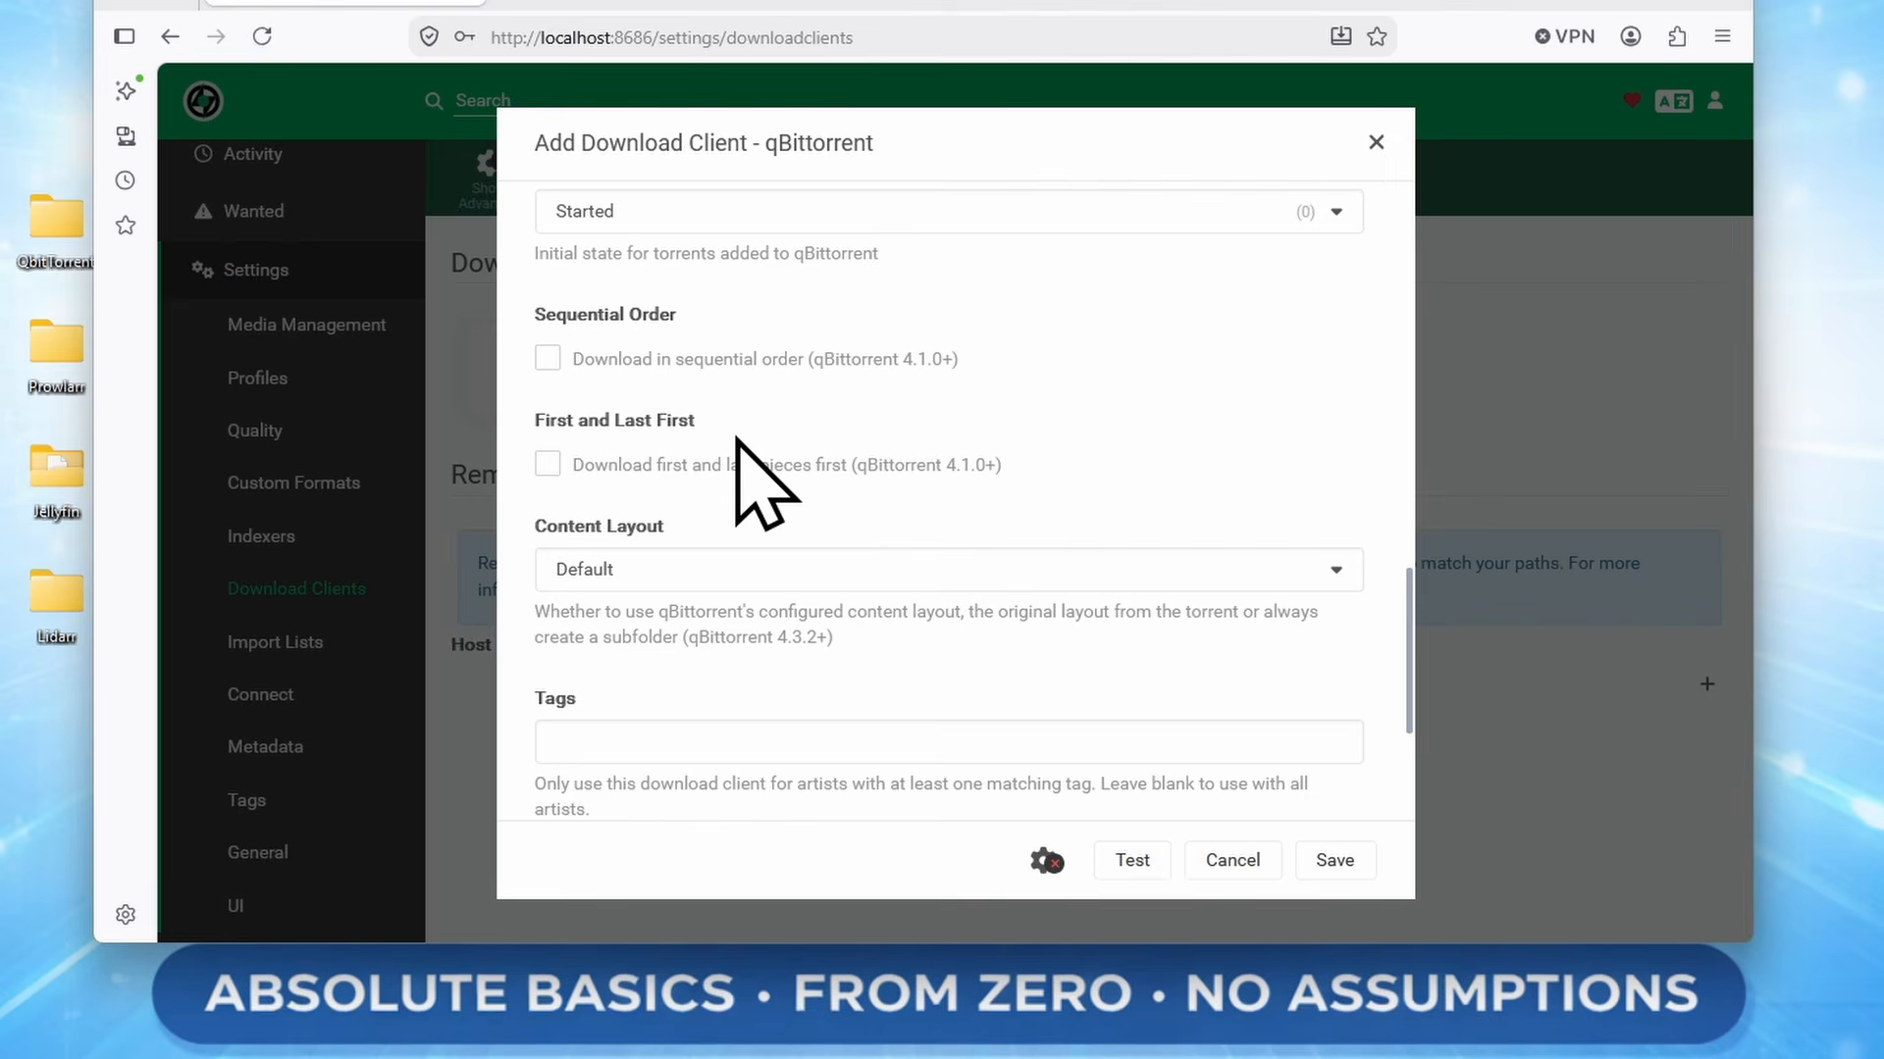
scroll(770, 422, "down", 3)
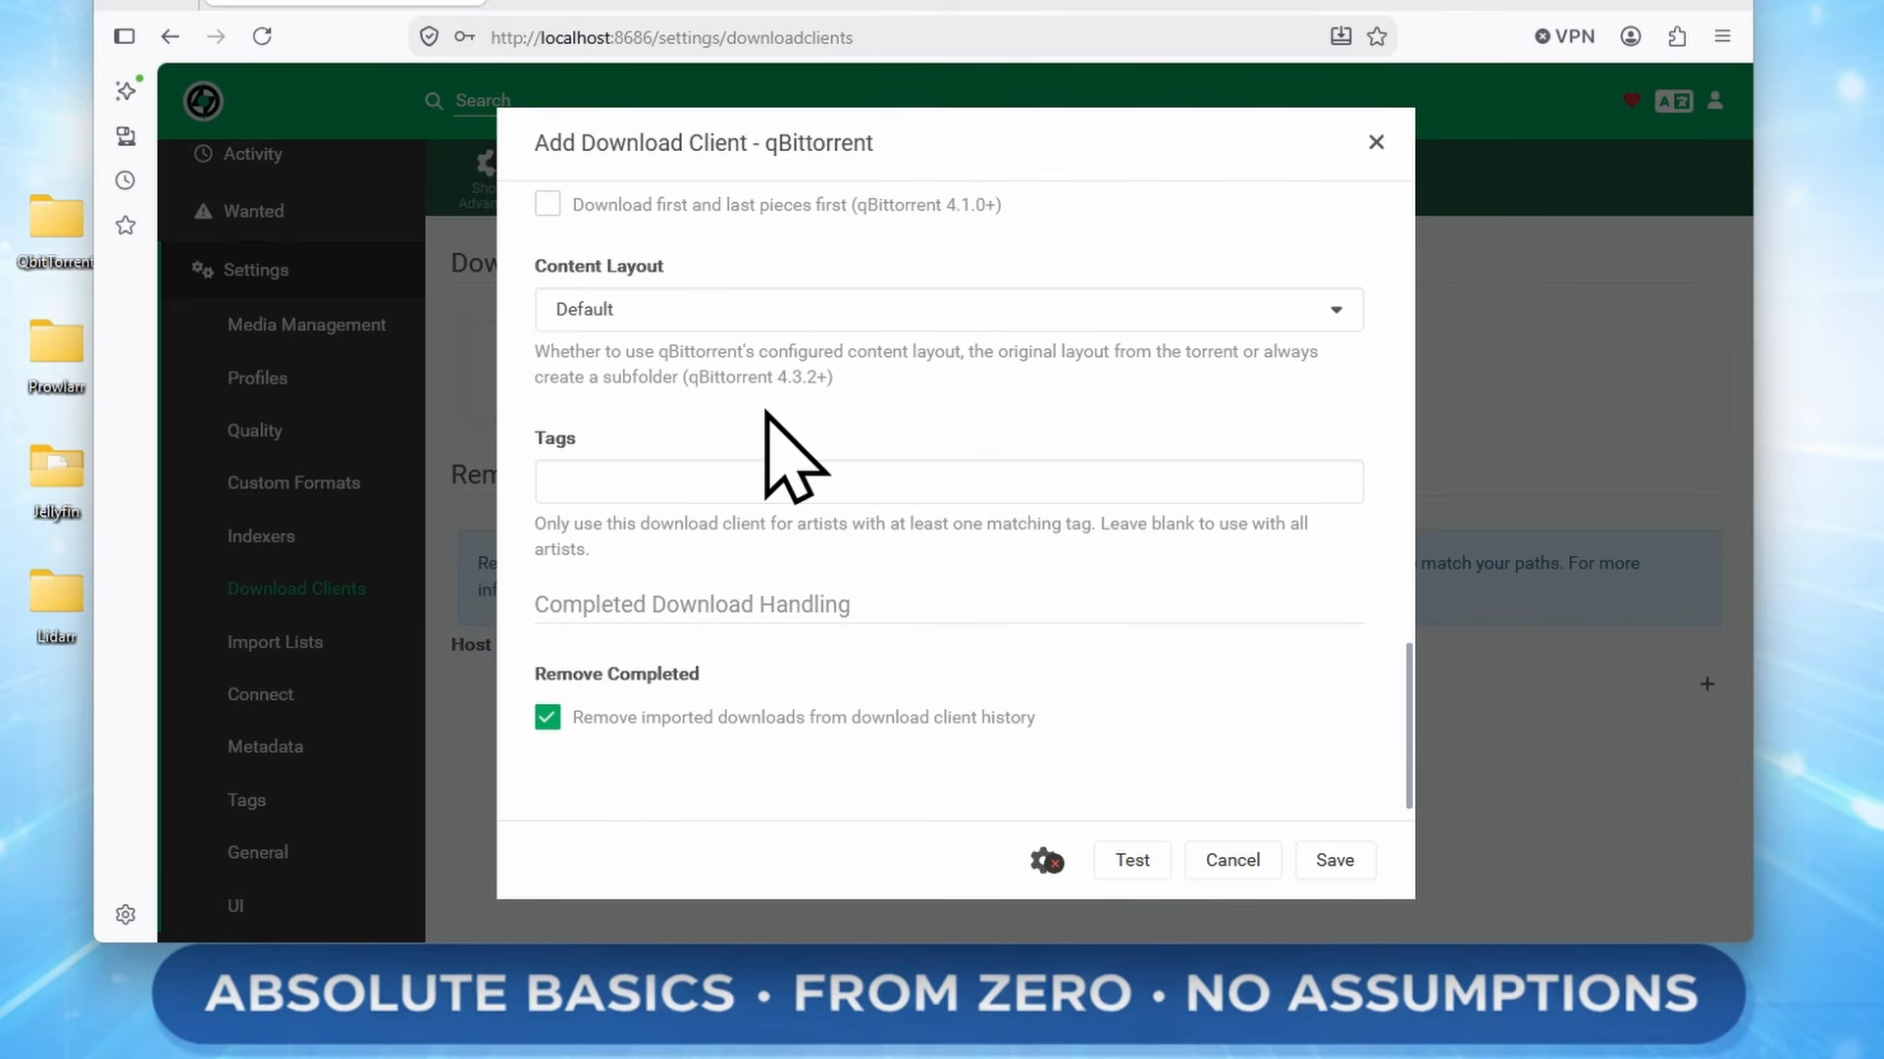
scroll(1138, 459, "up", 10)
scroll(1133, 461, "up", 4)
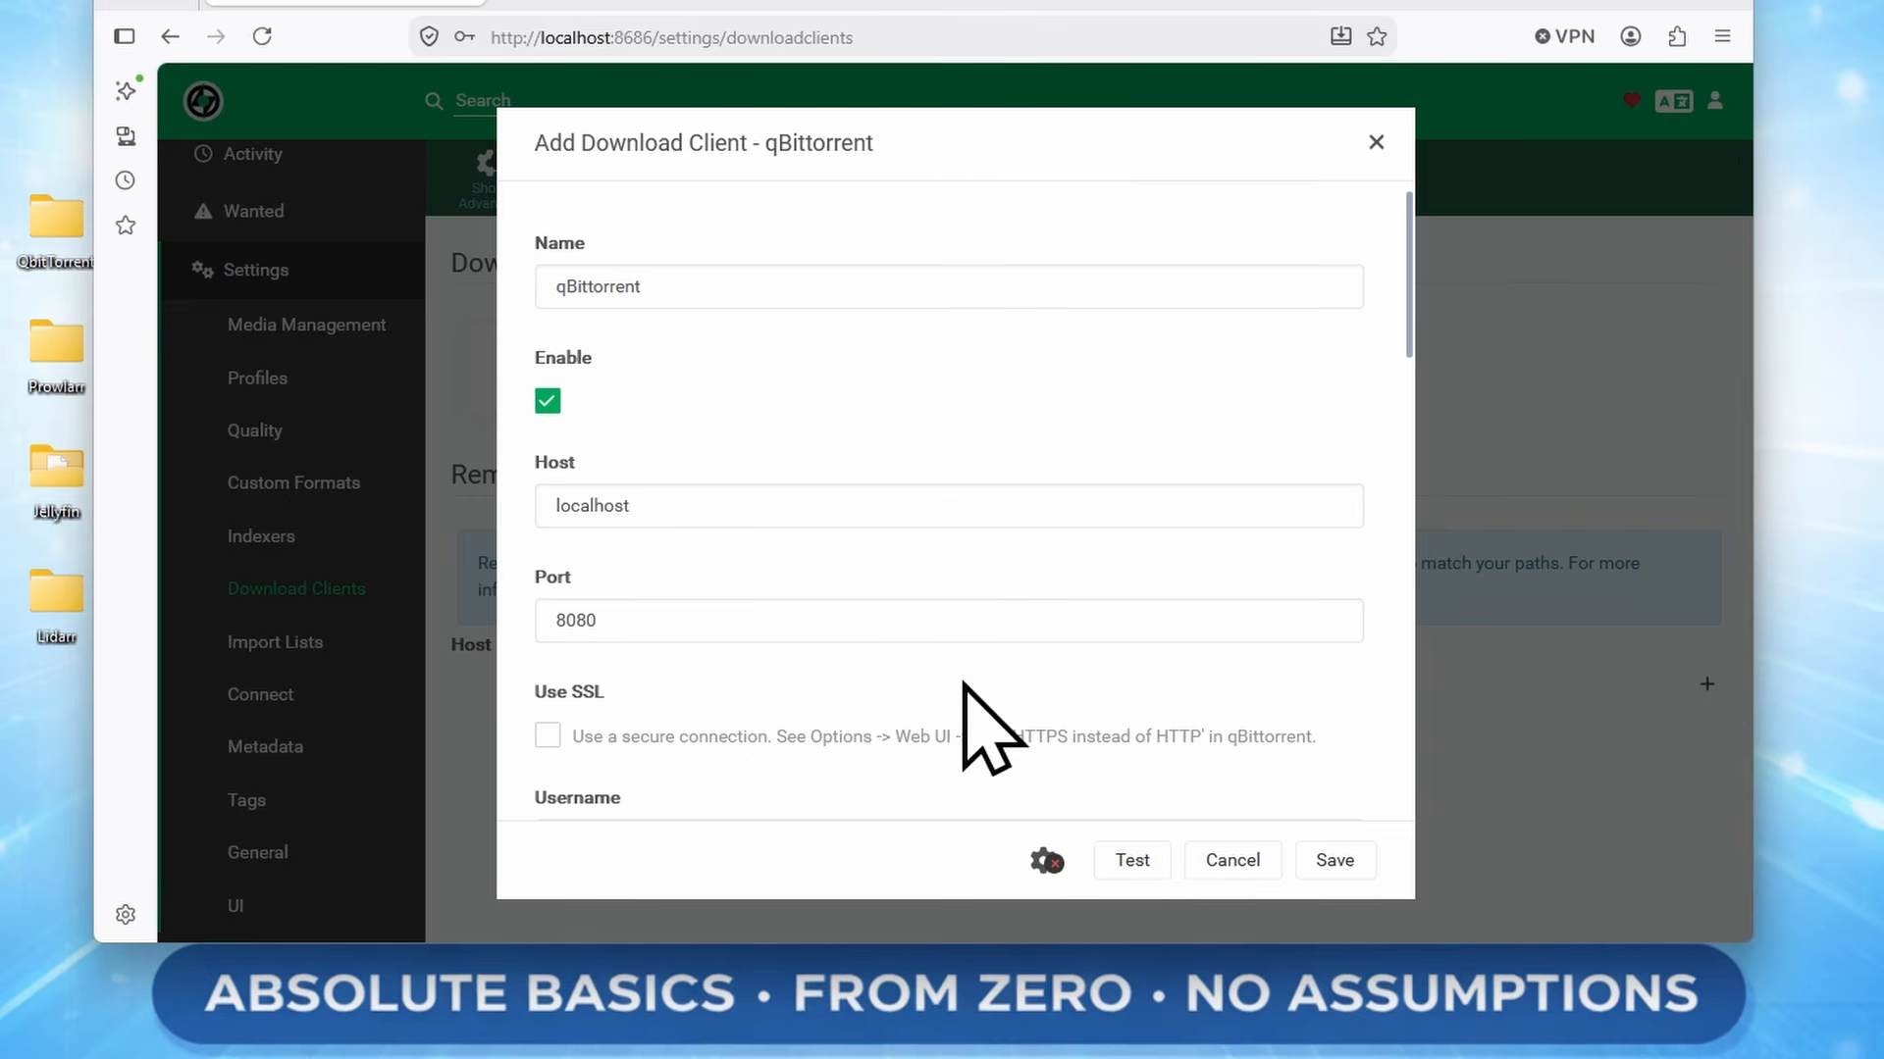
left_click(1117, 880)
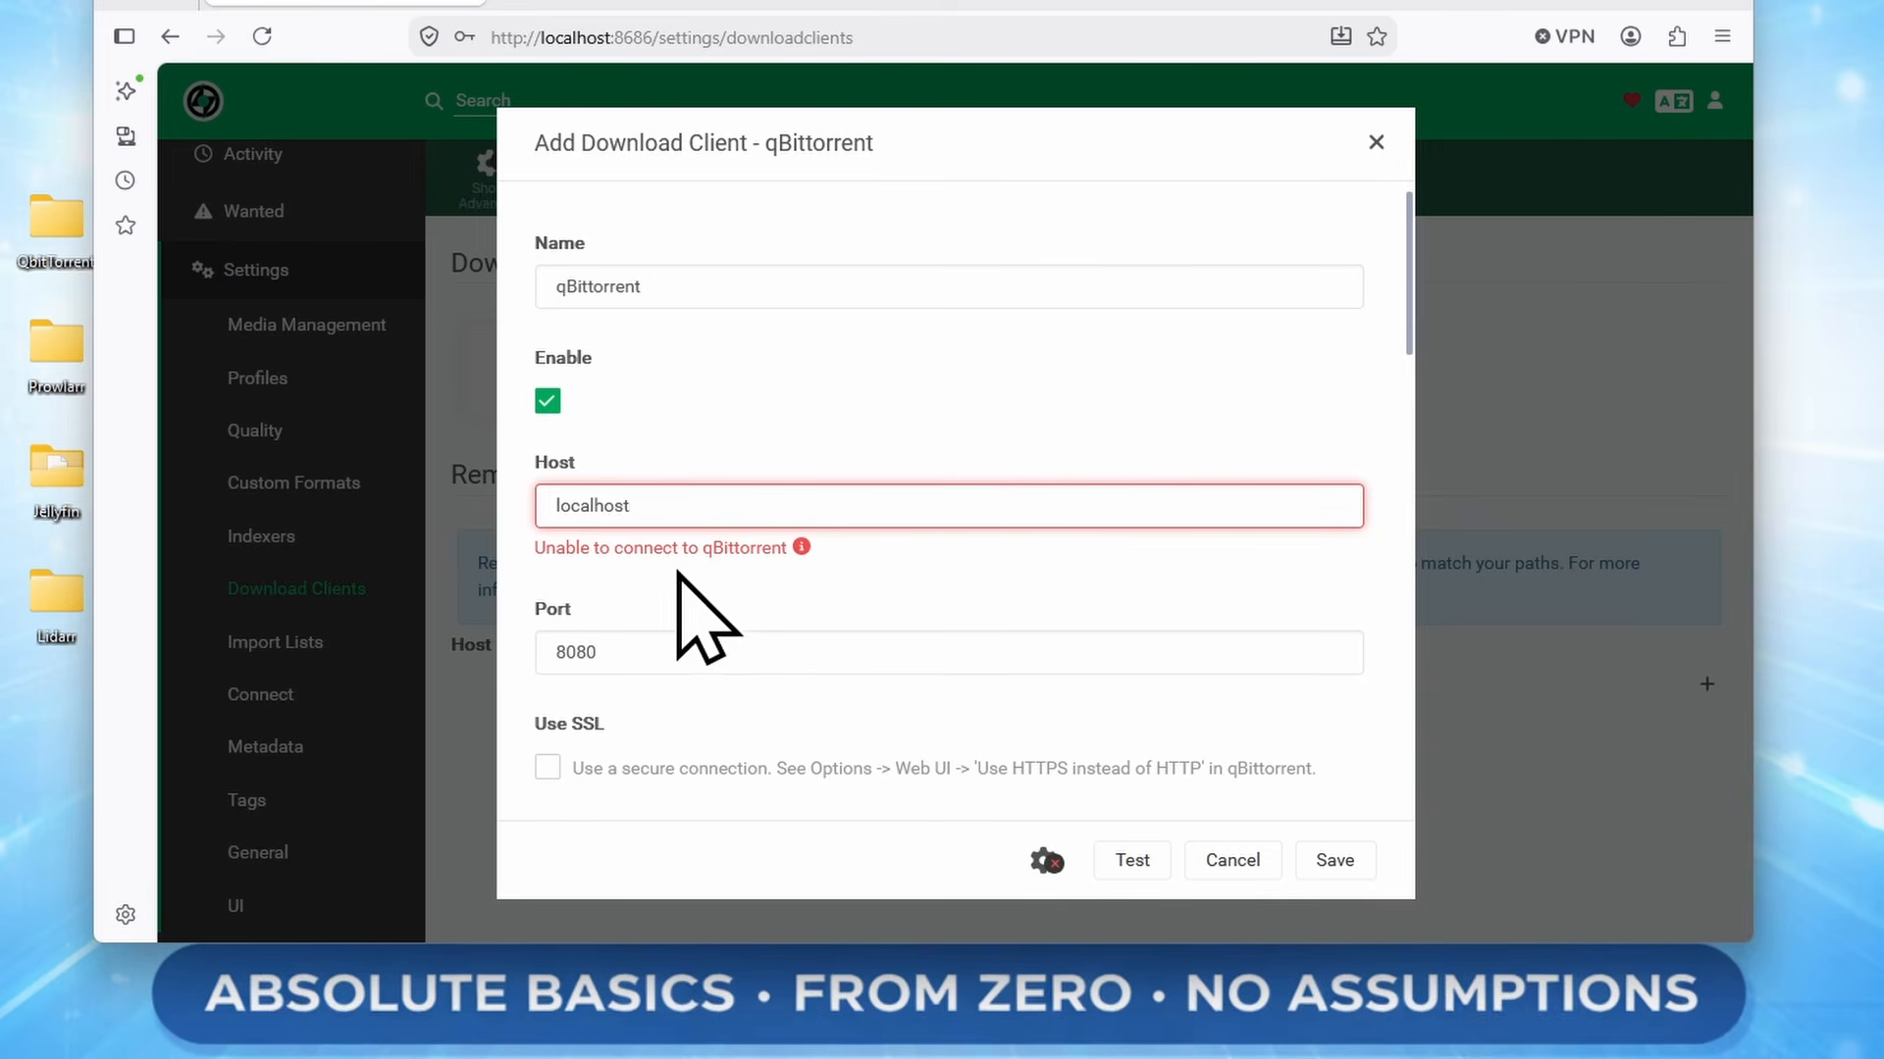
Set the qBittorrent client's host to host.docker.internal, test the connection and save the client
double_click(673, 504)
type("hos")
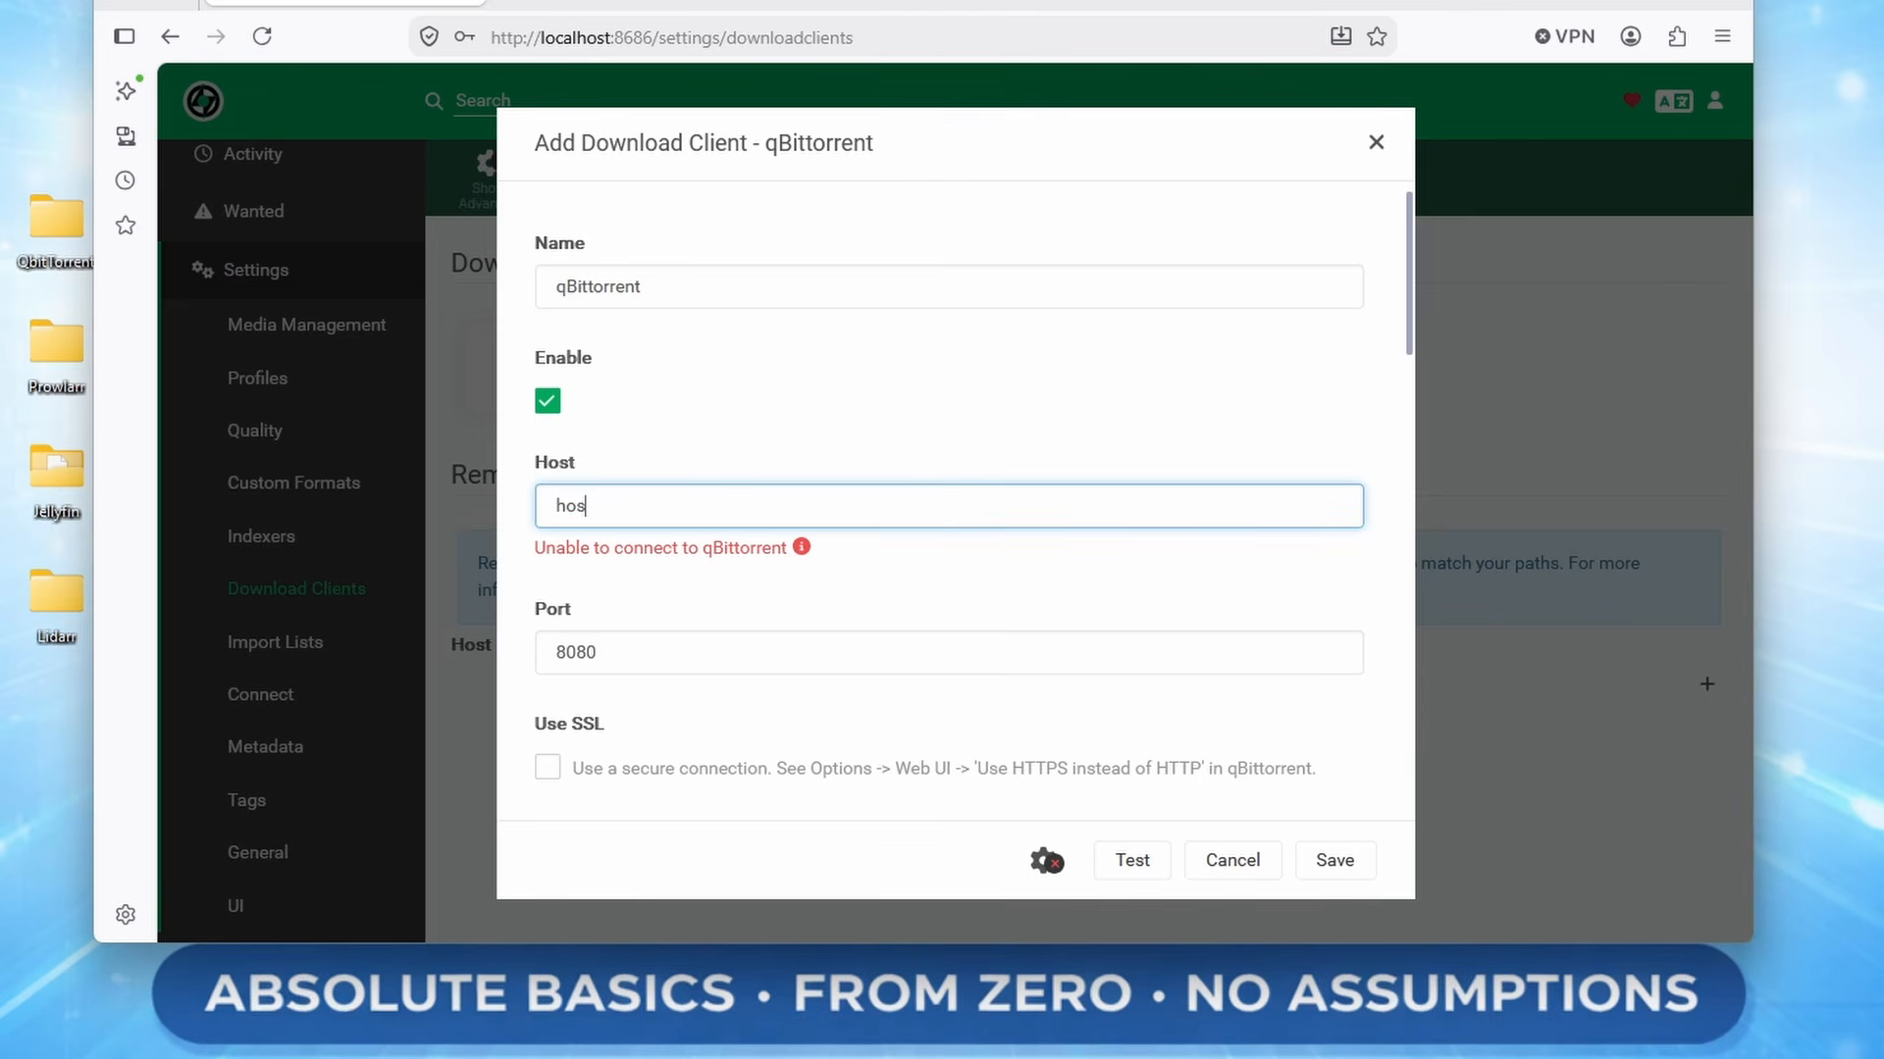
type("t.docker.internal")
left_click(1130, 868)
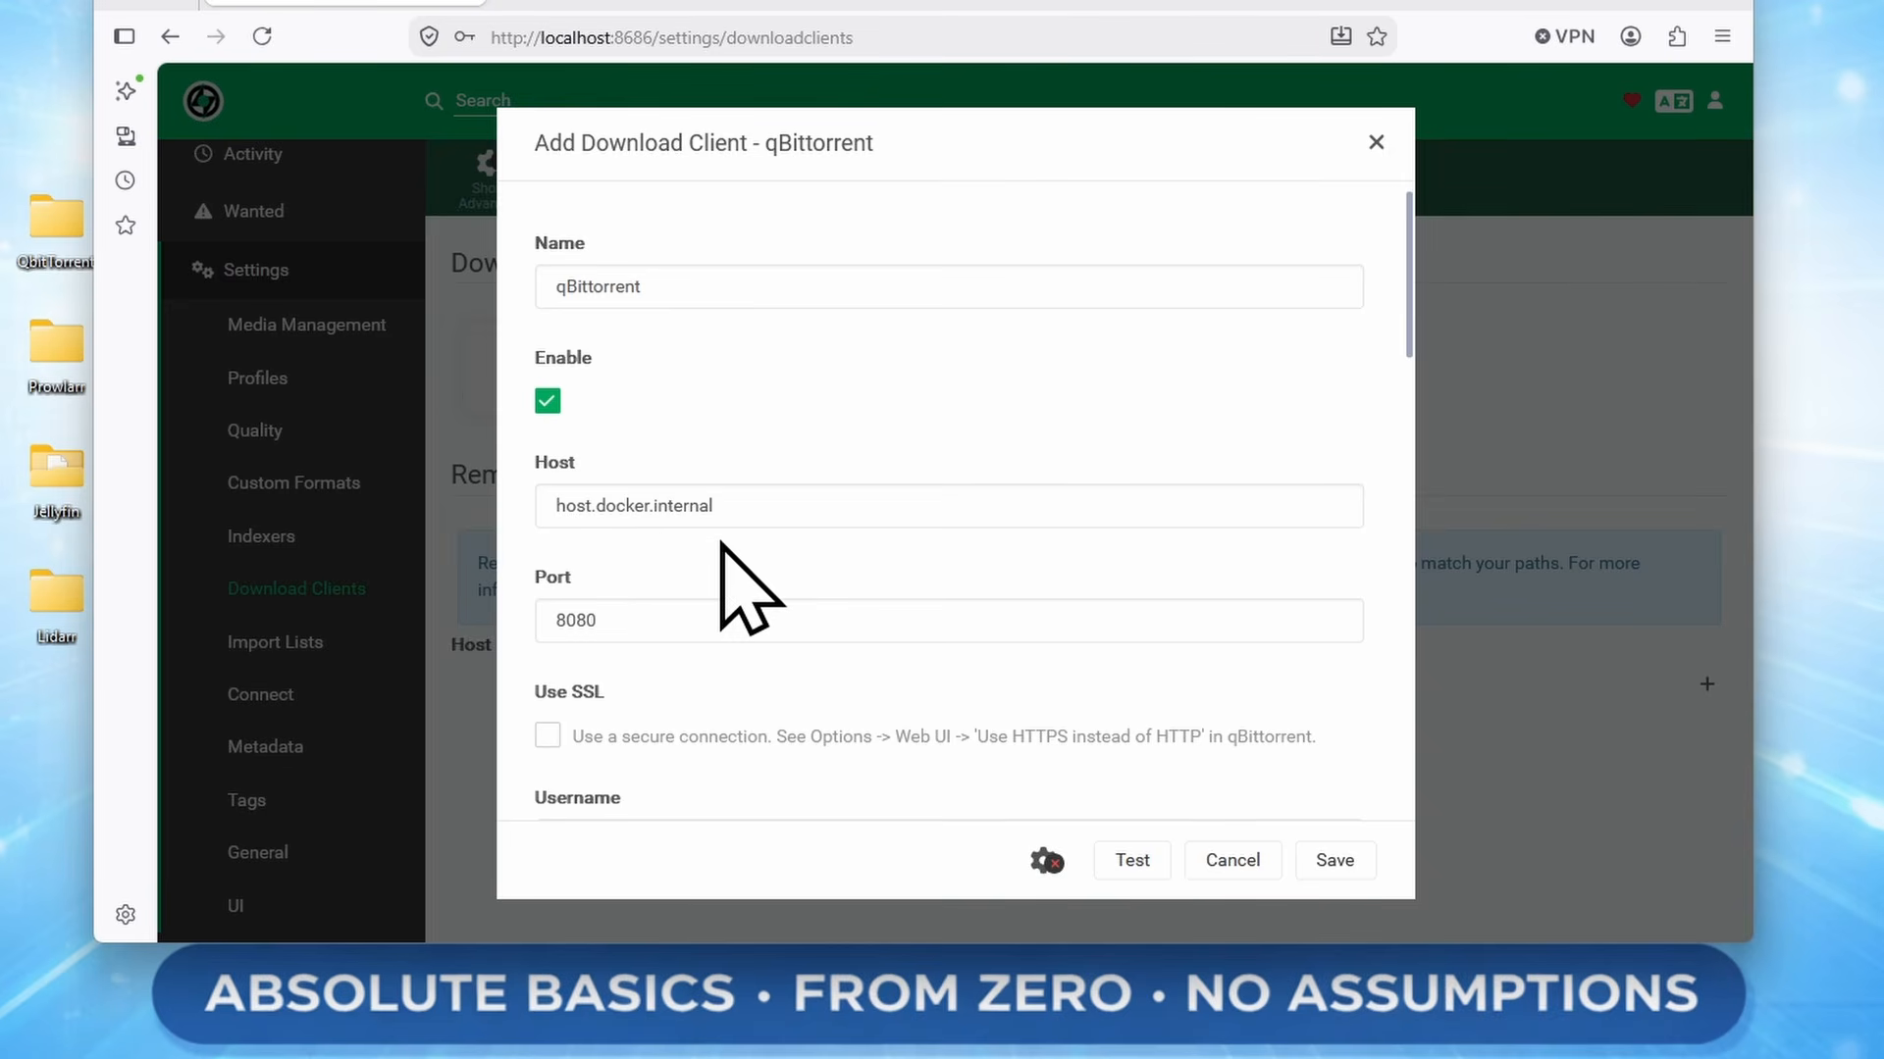
left_click(1167, 859)
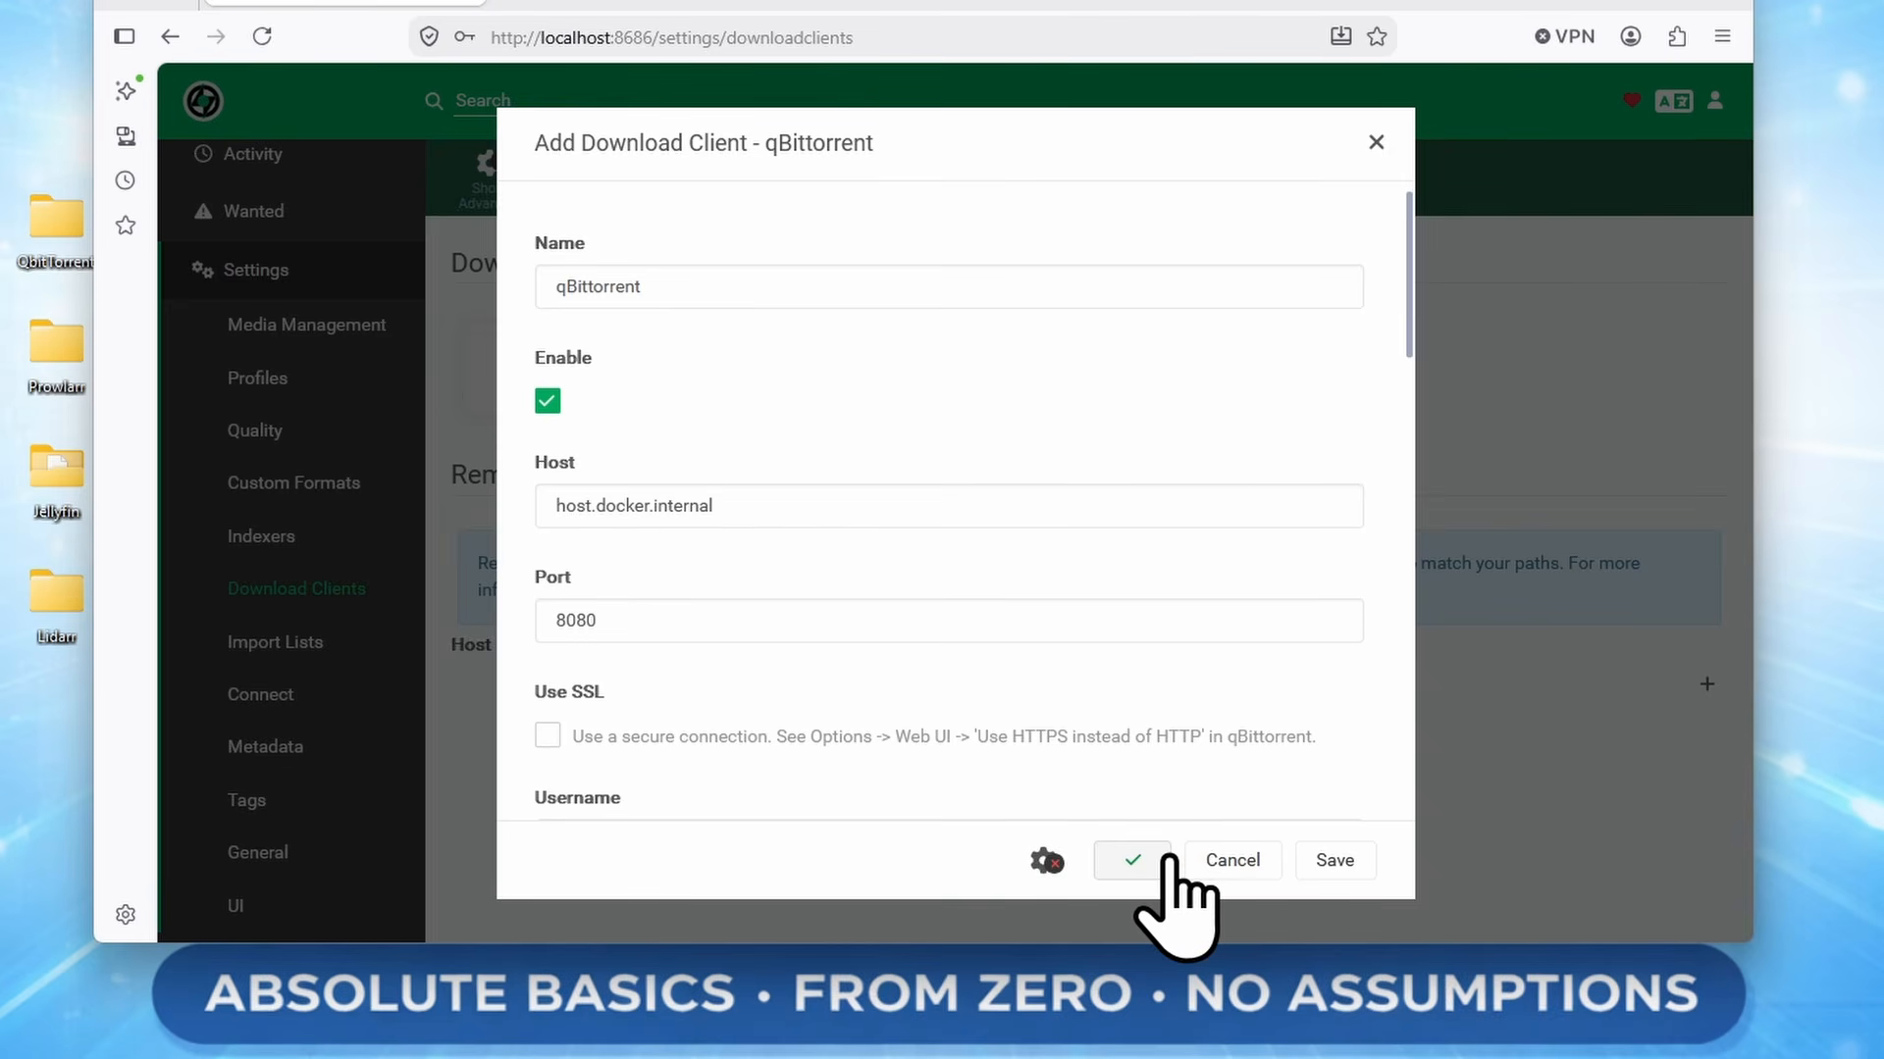
left_click(1334, 861)
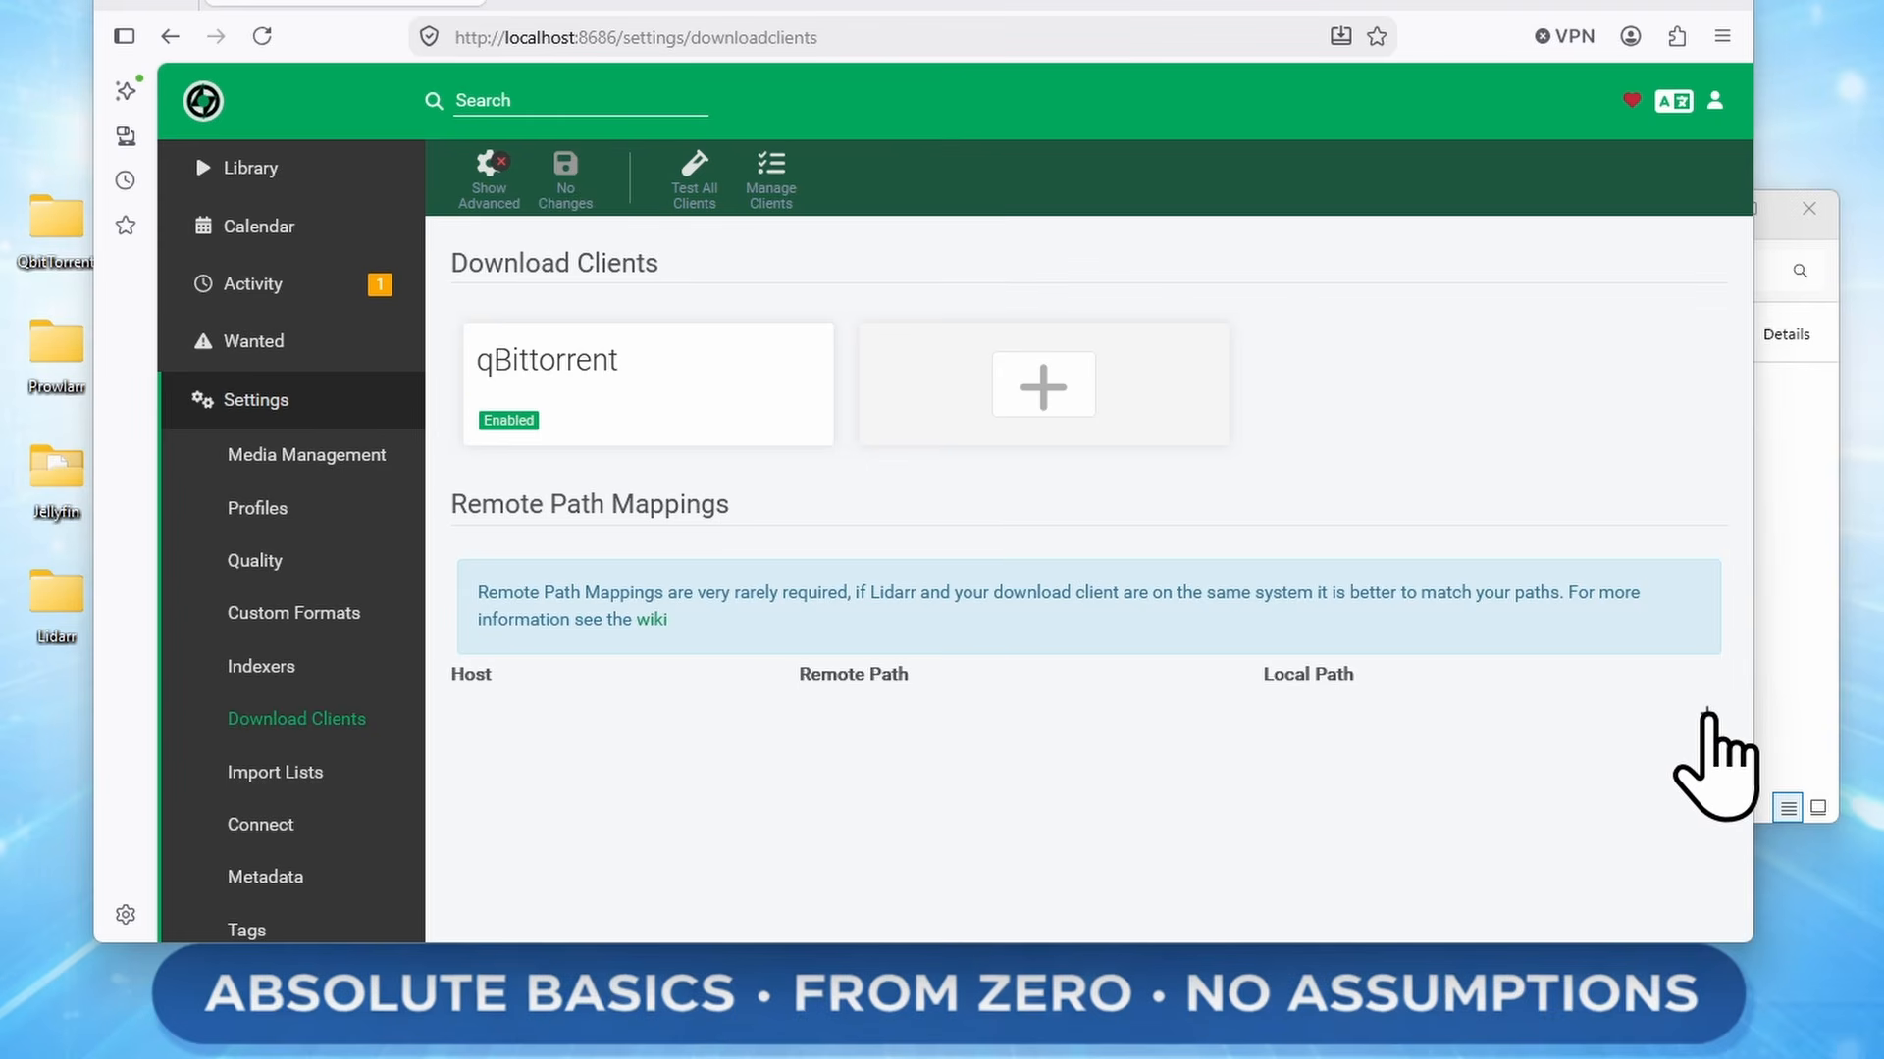
Start a remote path mapping for host host.docker.internal with the remote path /downloads/Lidarr
left_click(1707, 714)
left_click(861, 383)
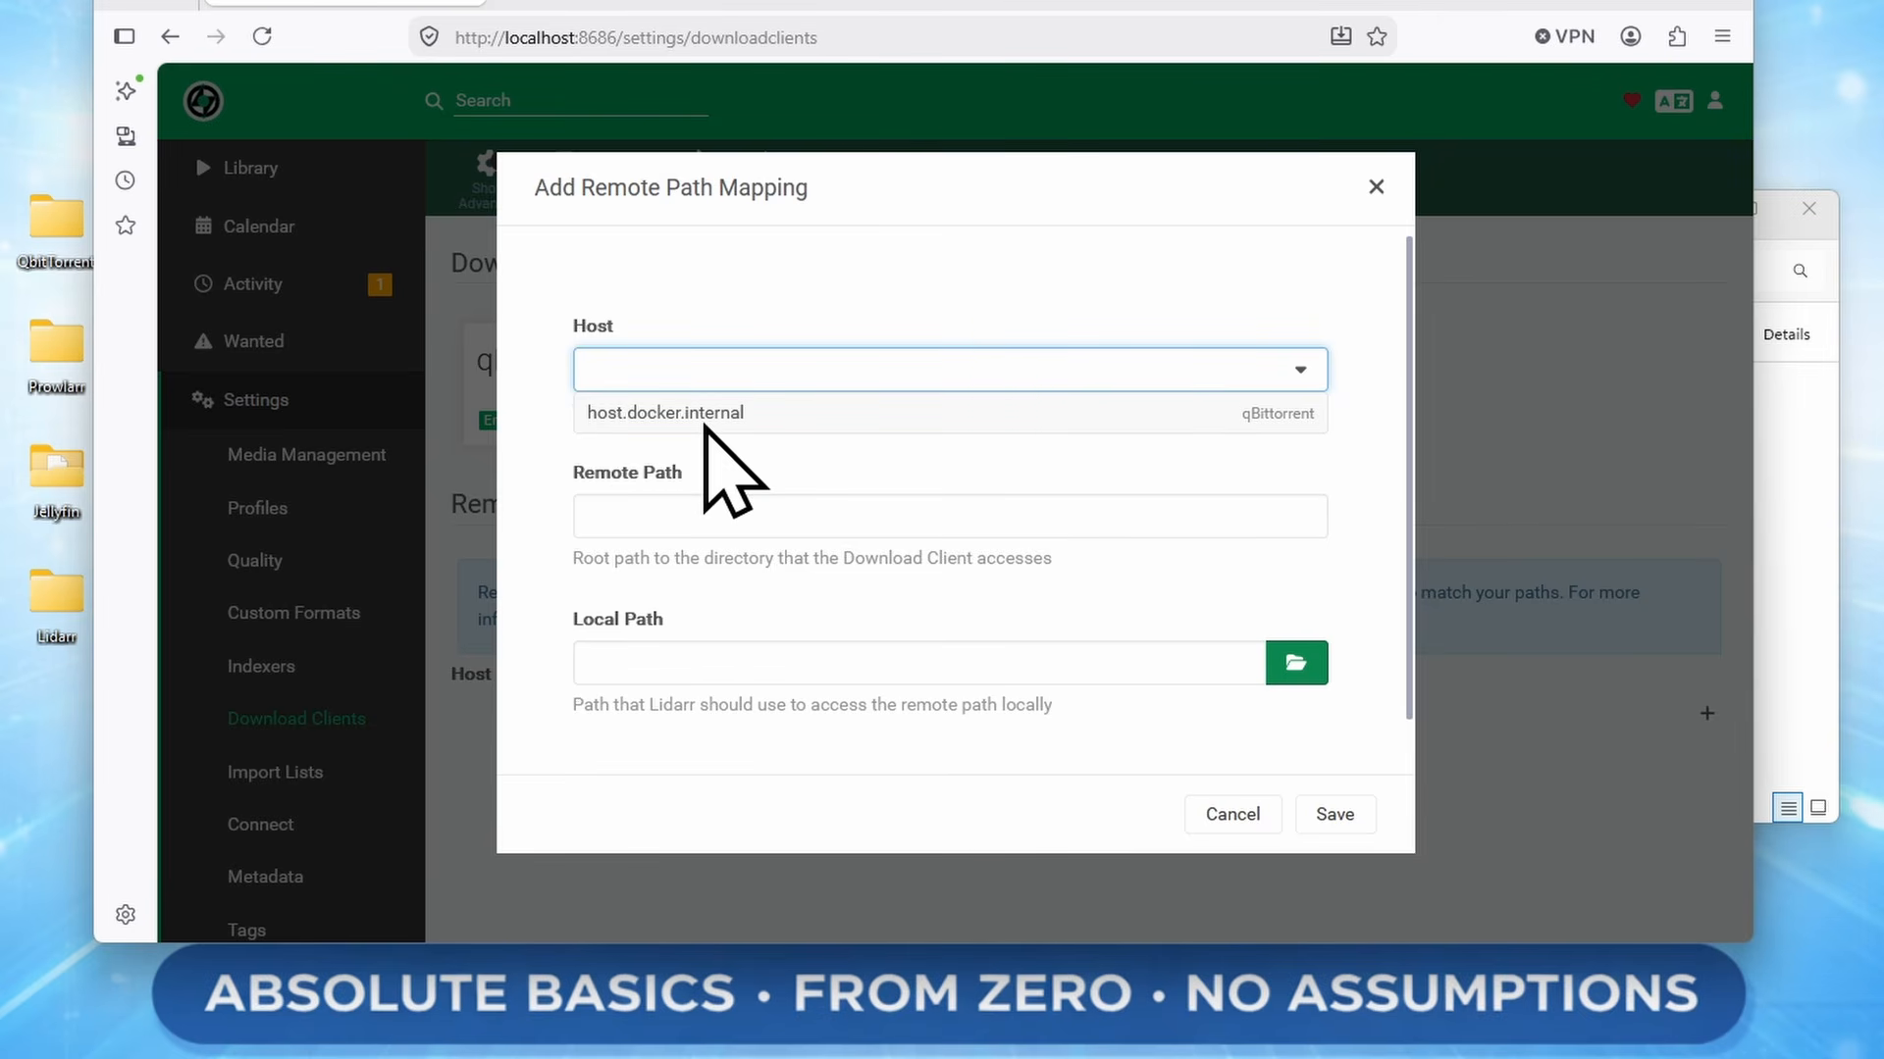
left_click(704, 426)
left_click(694, 518)
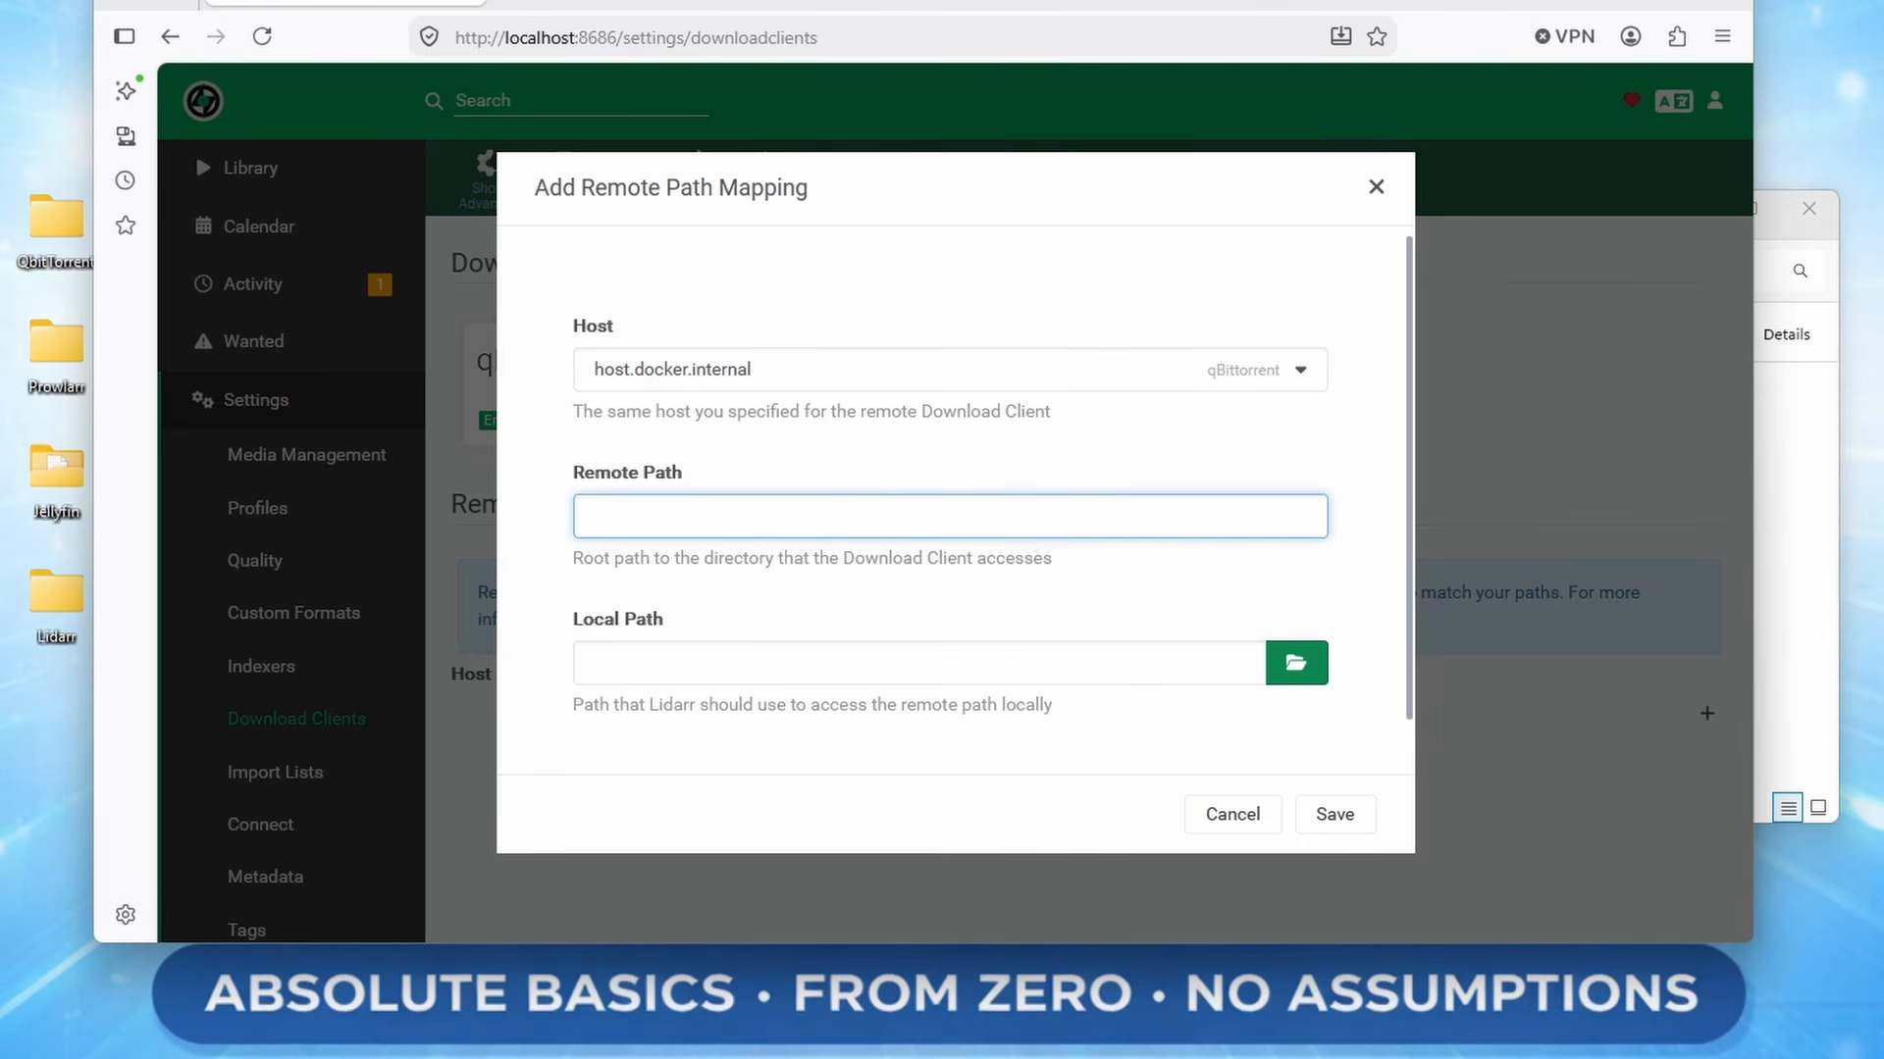
type("/downloads/Lidarr")
Choose the container's /downloads/ folder as the mapping's local path and save the mapping
left_click(854, 659)
left_click(1305, 667)
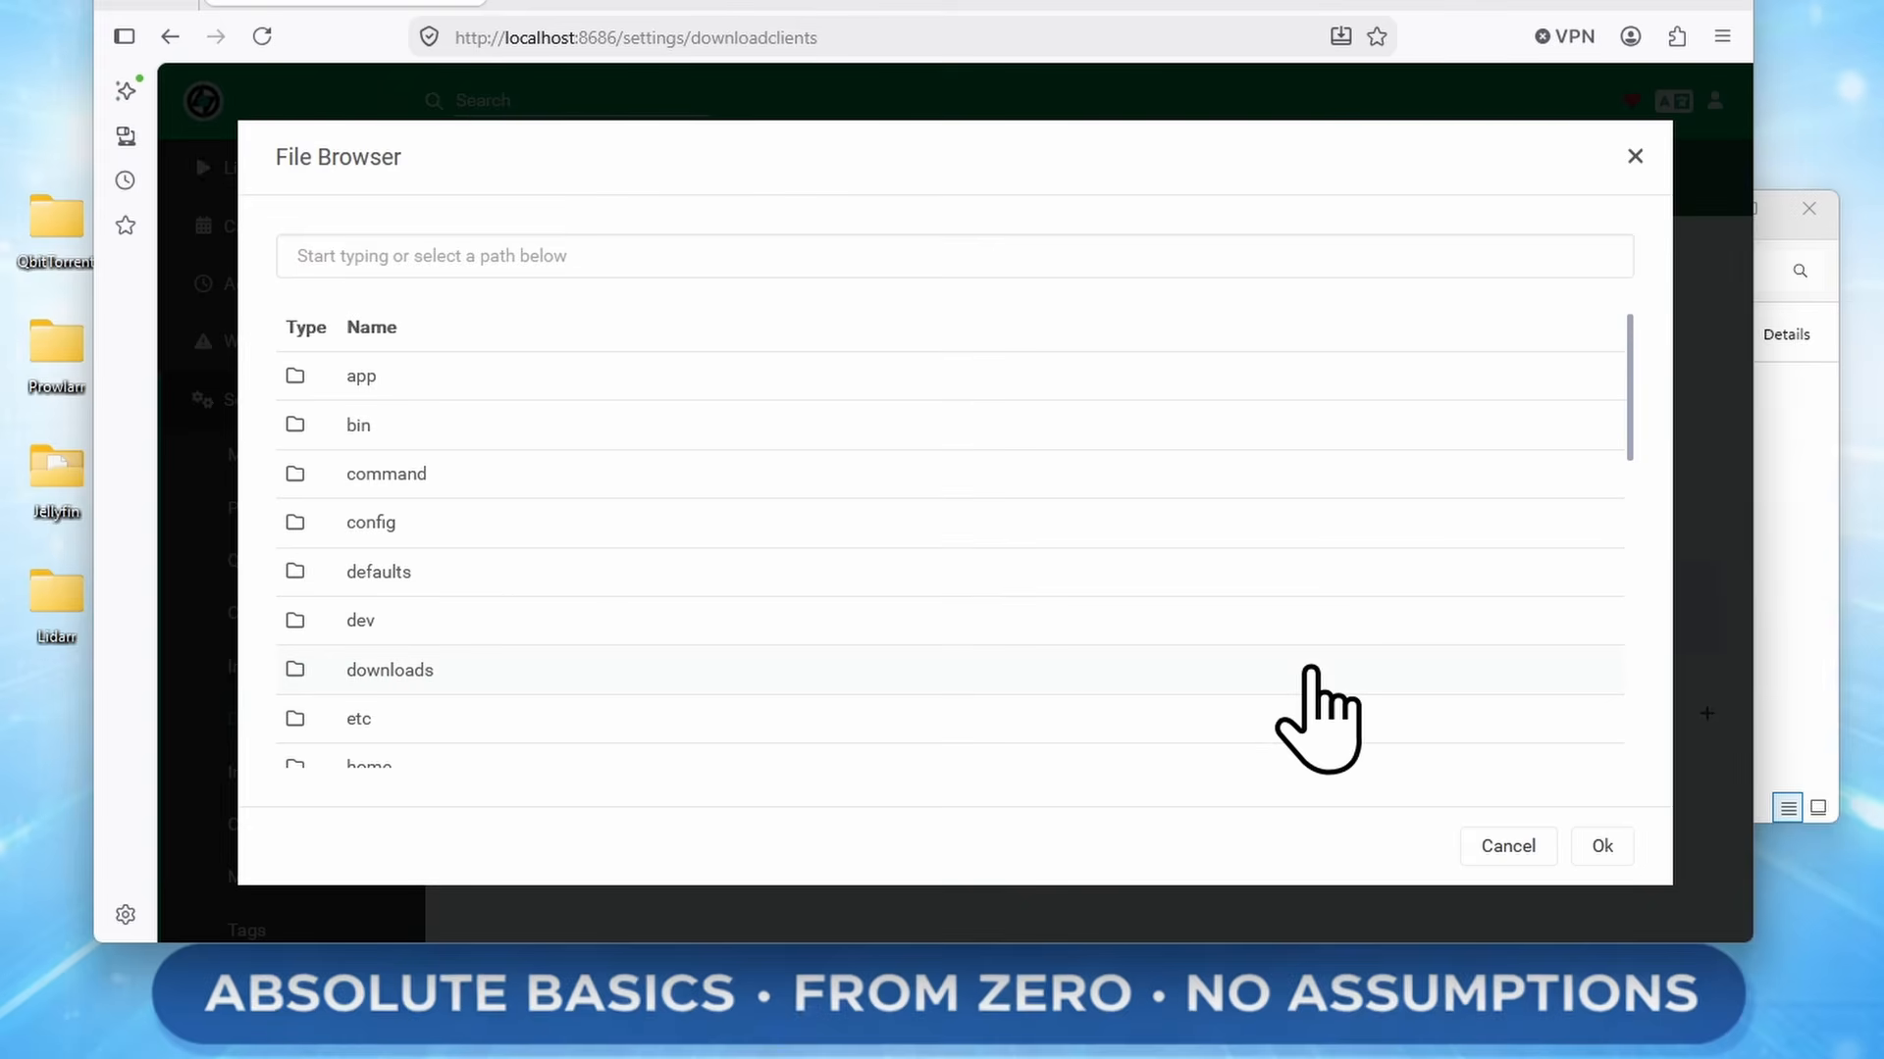
left_click(398, 670)
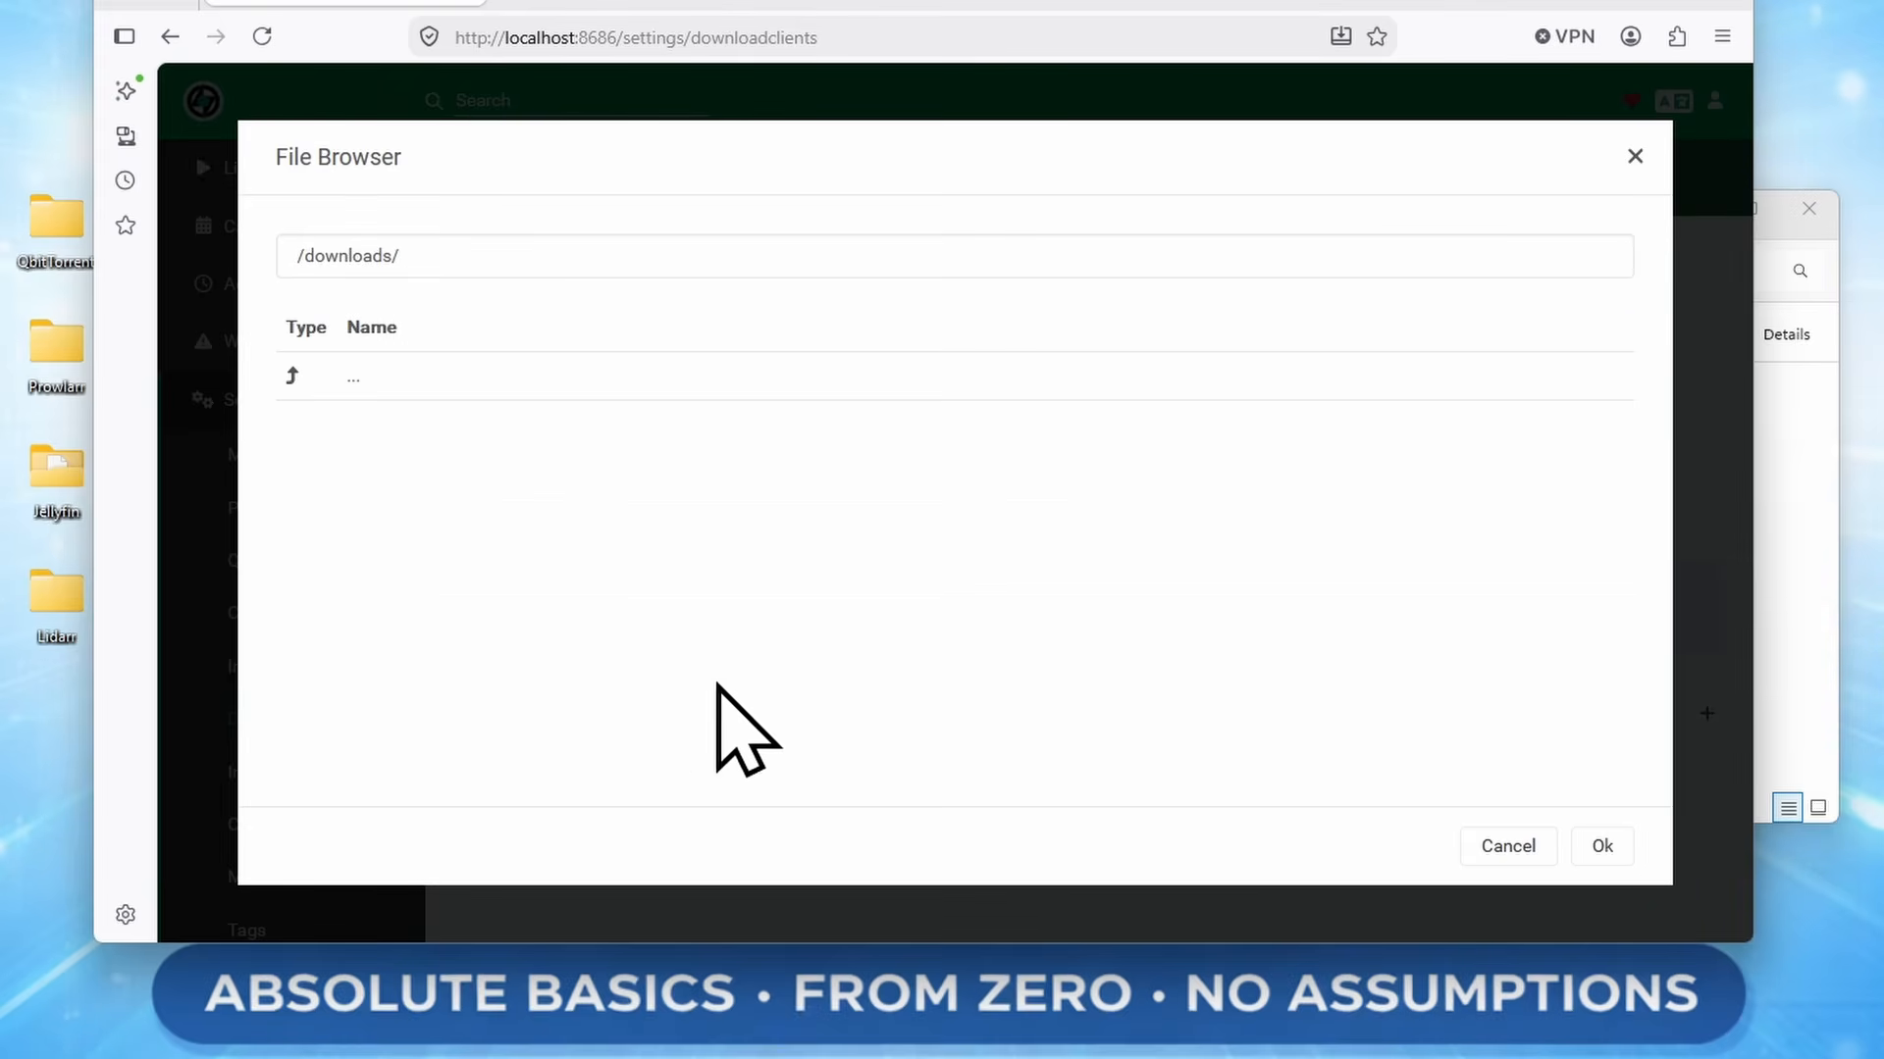
left_click(1602, 849)
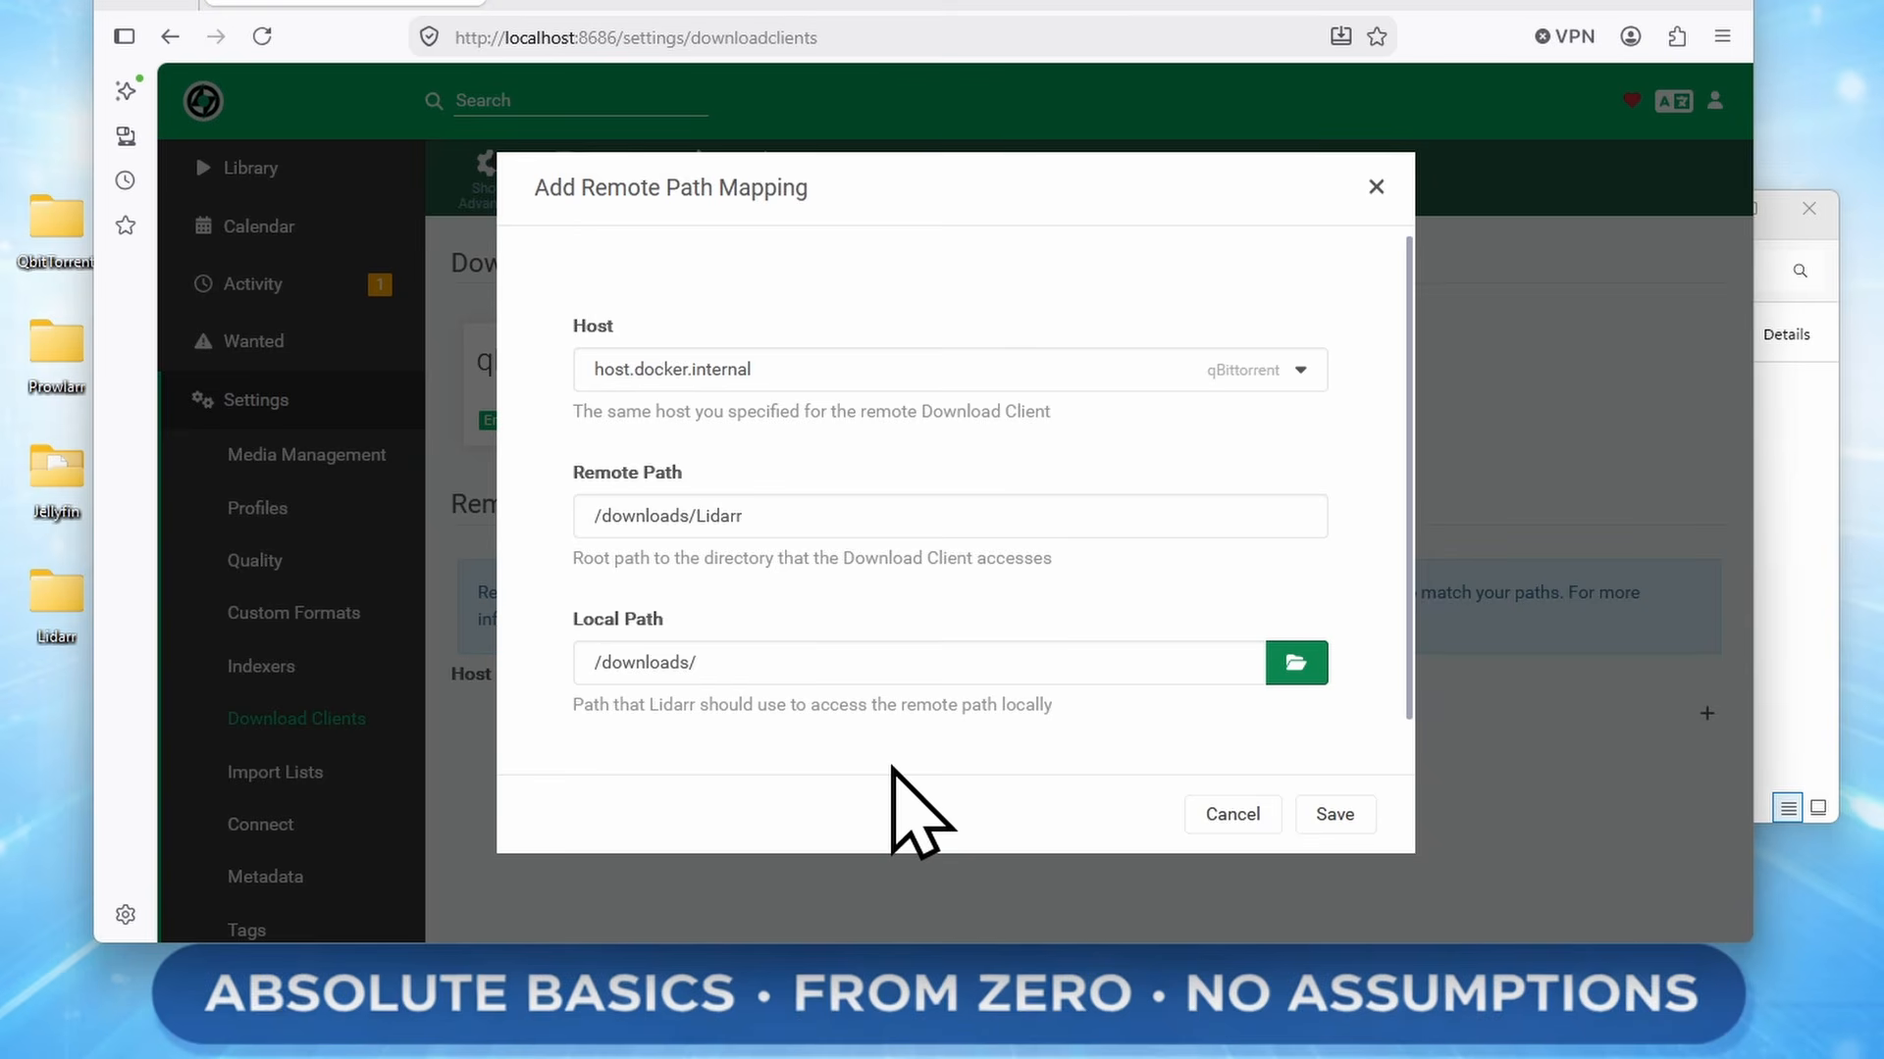
scroll(918, 780, "down", 1)
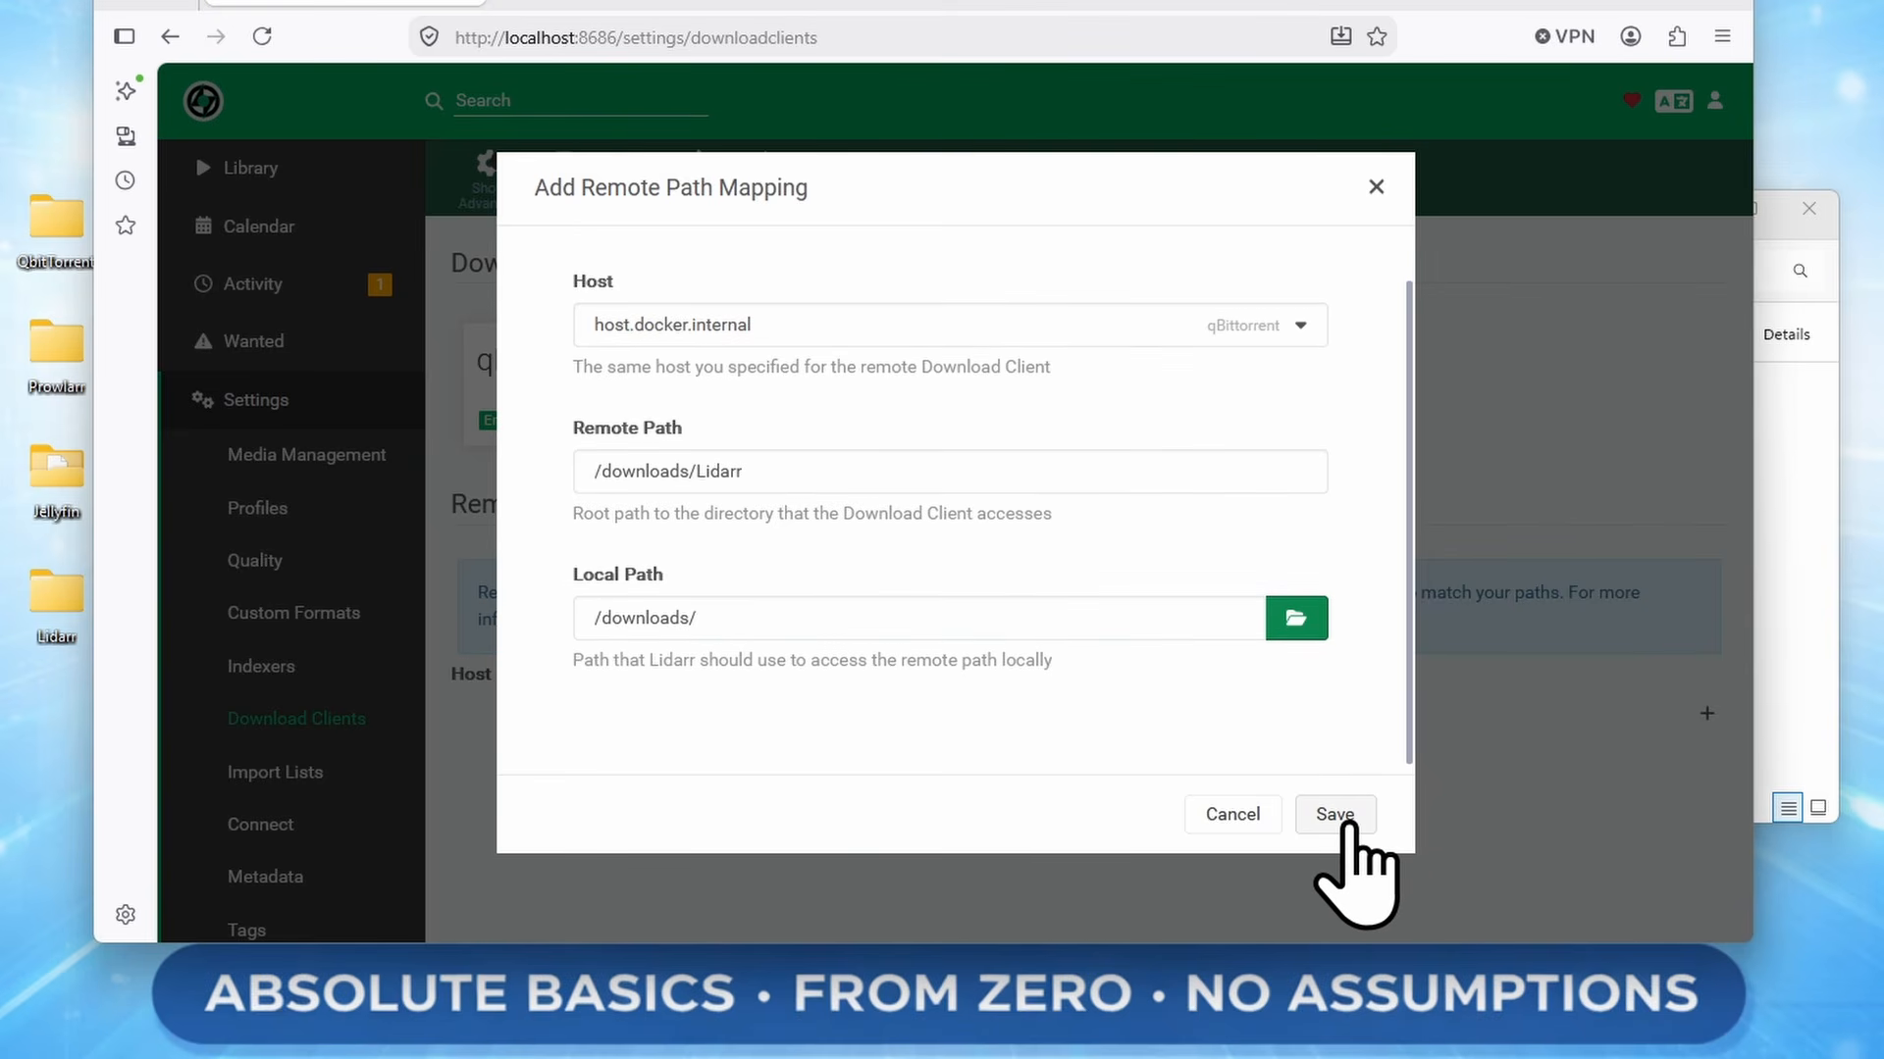
left_click(1334, 815)
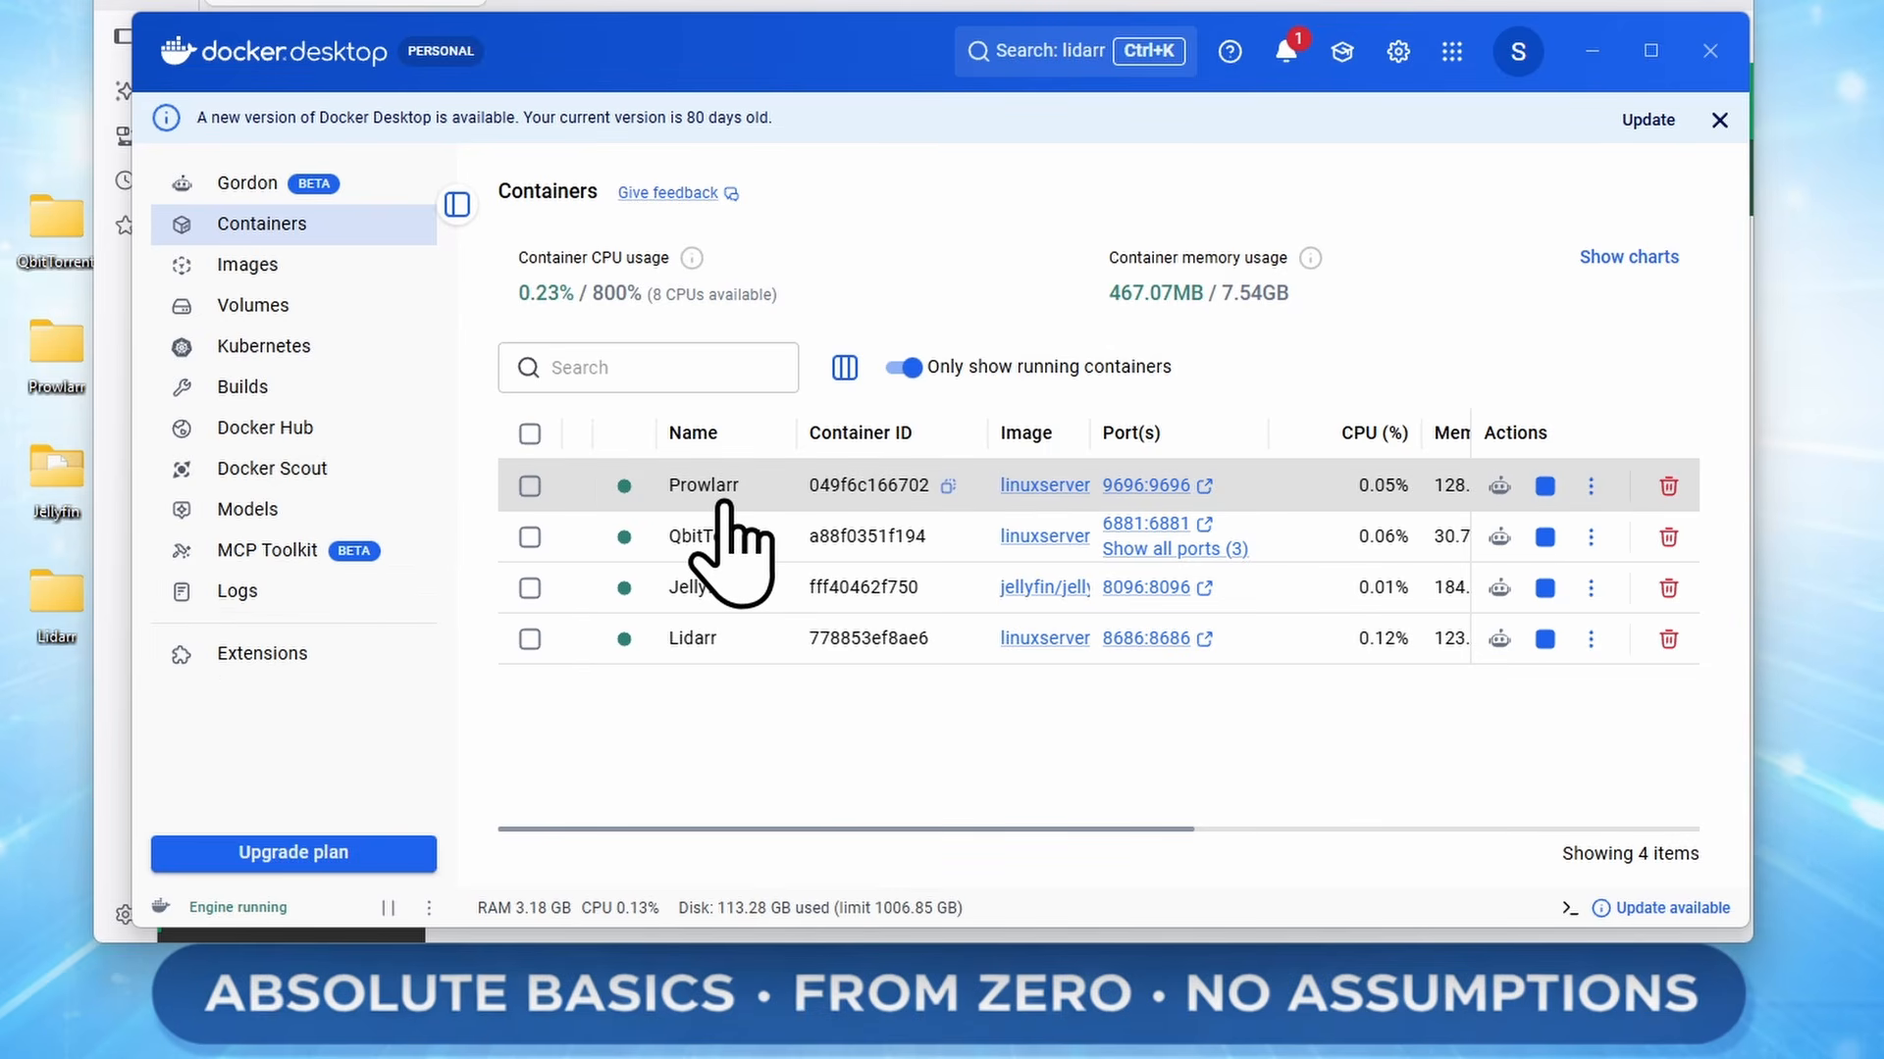
Open Prowlarr from its container's 9696 port in Docker Desktop and start adding Lidarr as an application
left_click(1156, 487)
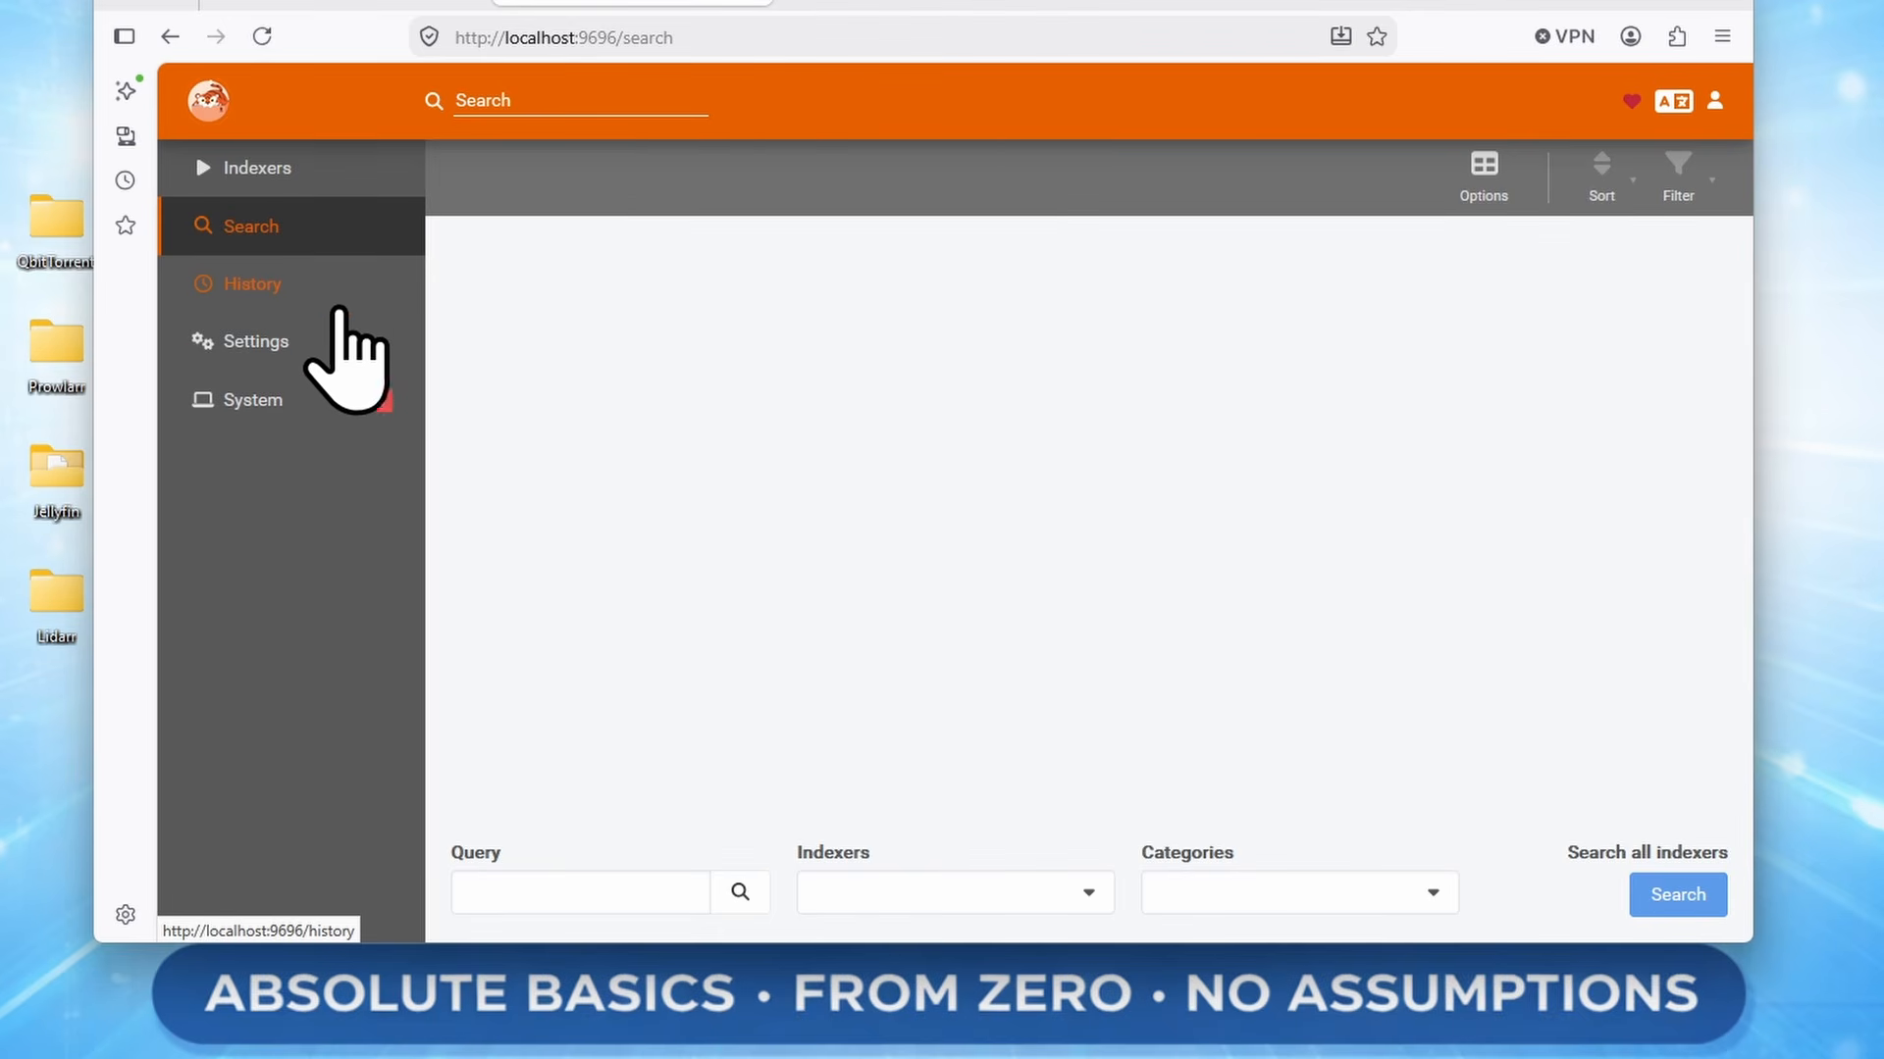
left_click(274, 342)
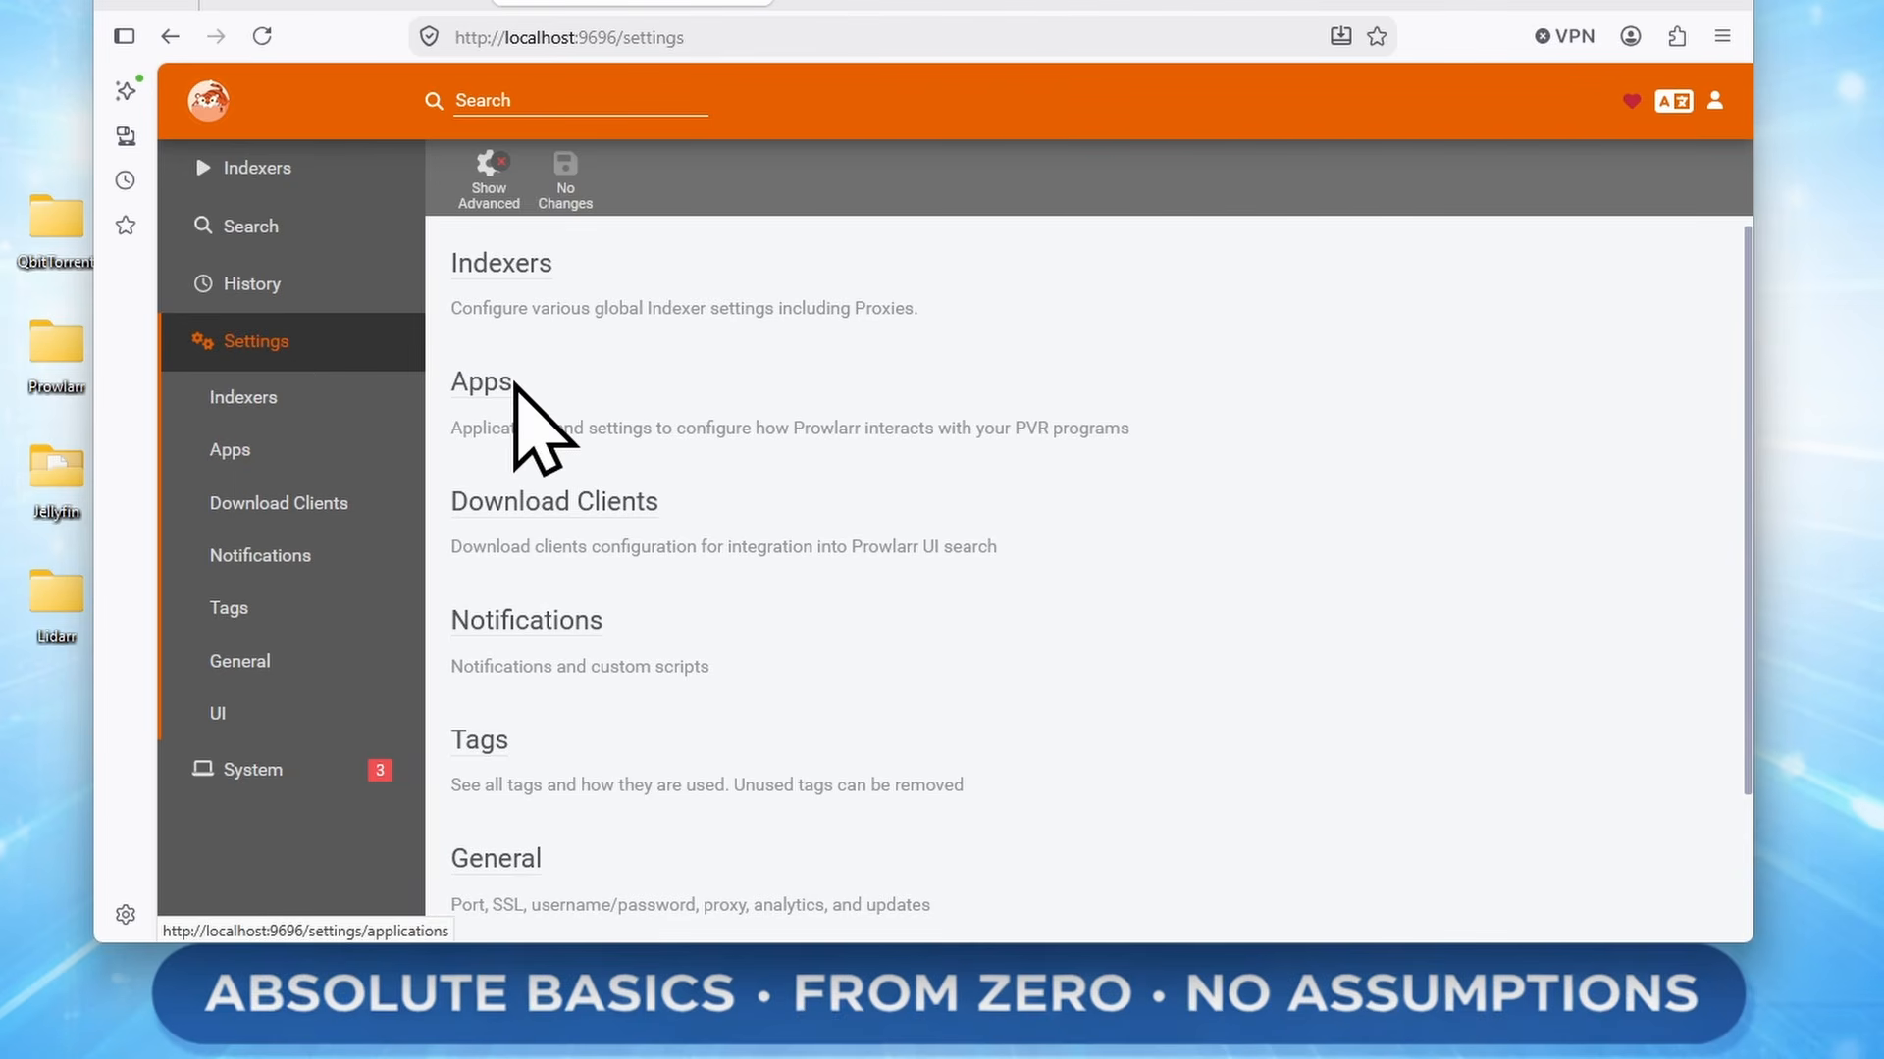
left_click(485, 384)
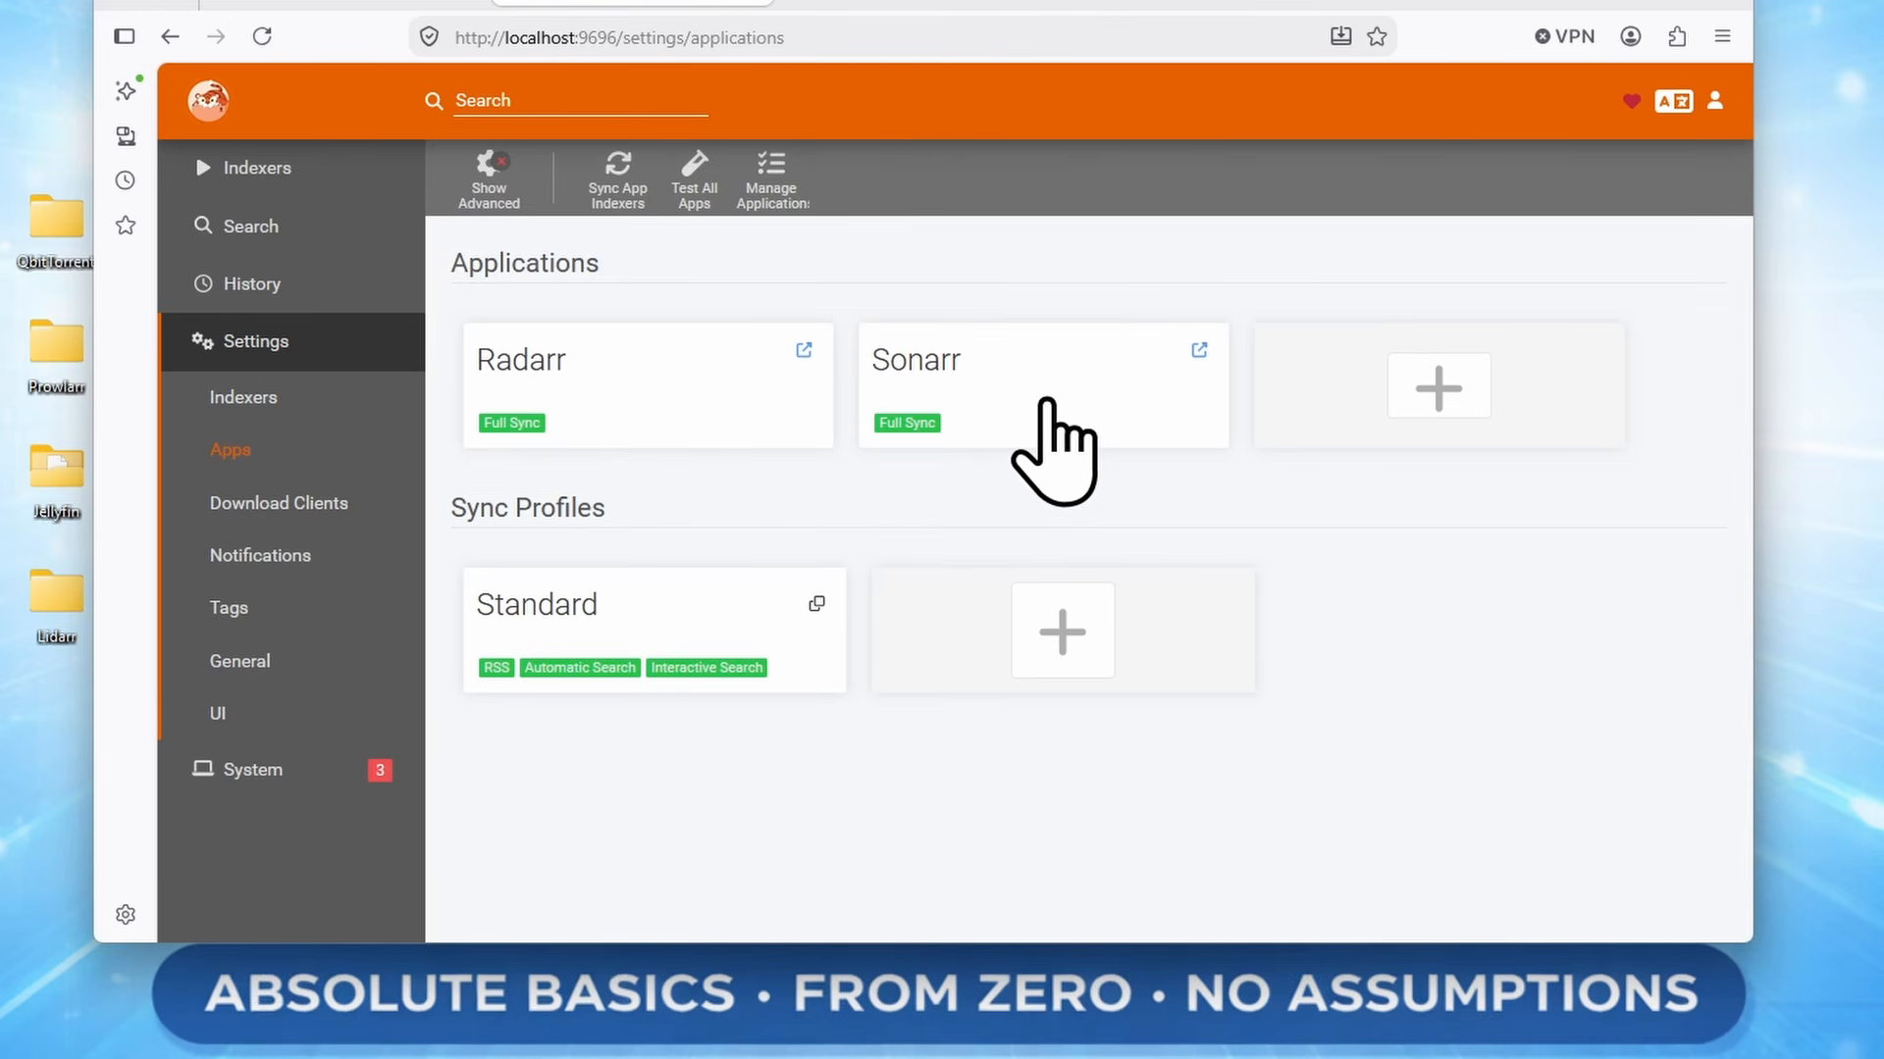
left_click(1481, 392)
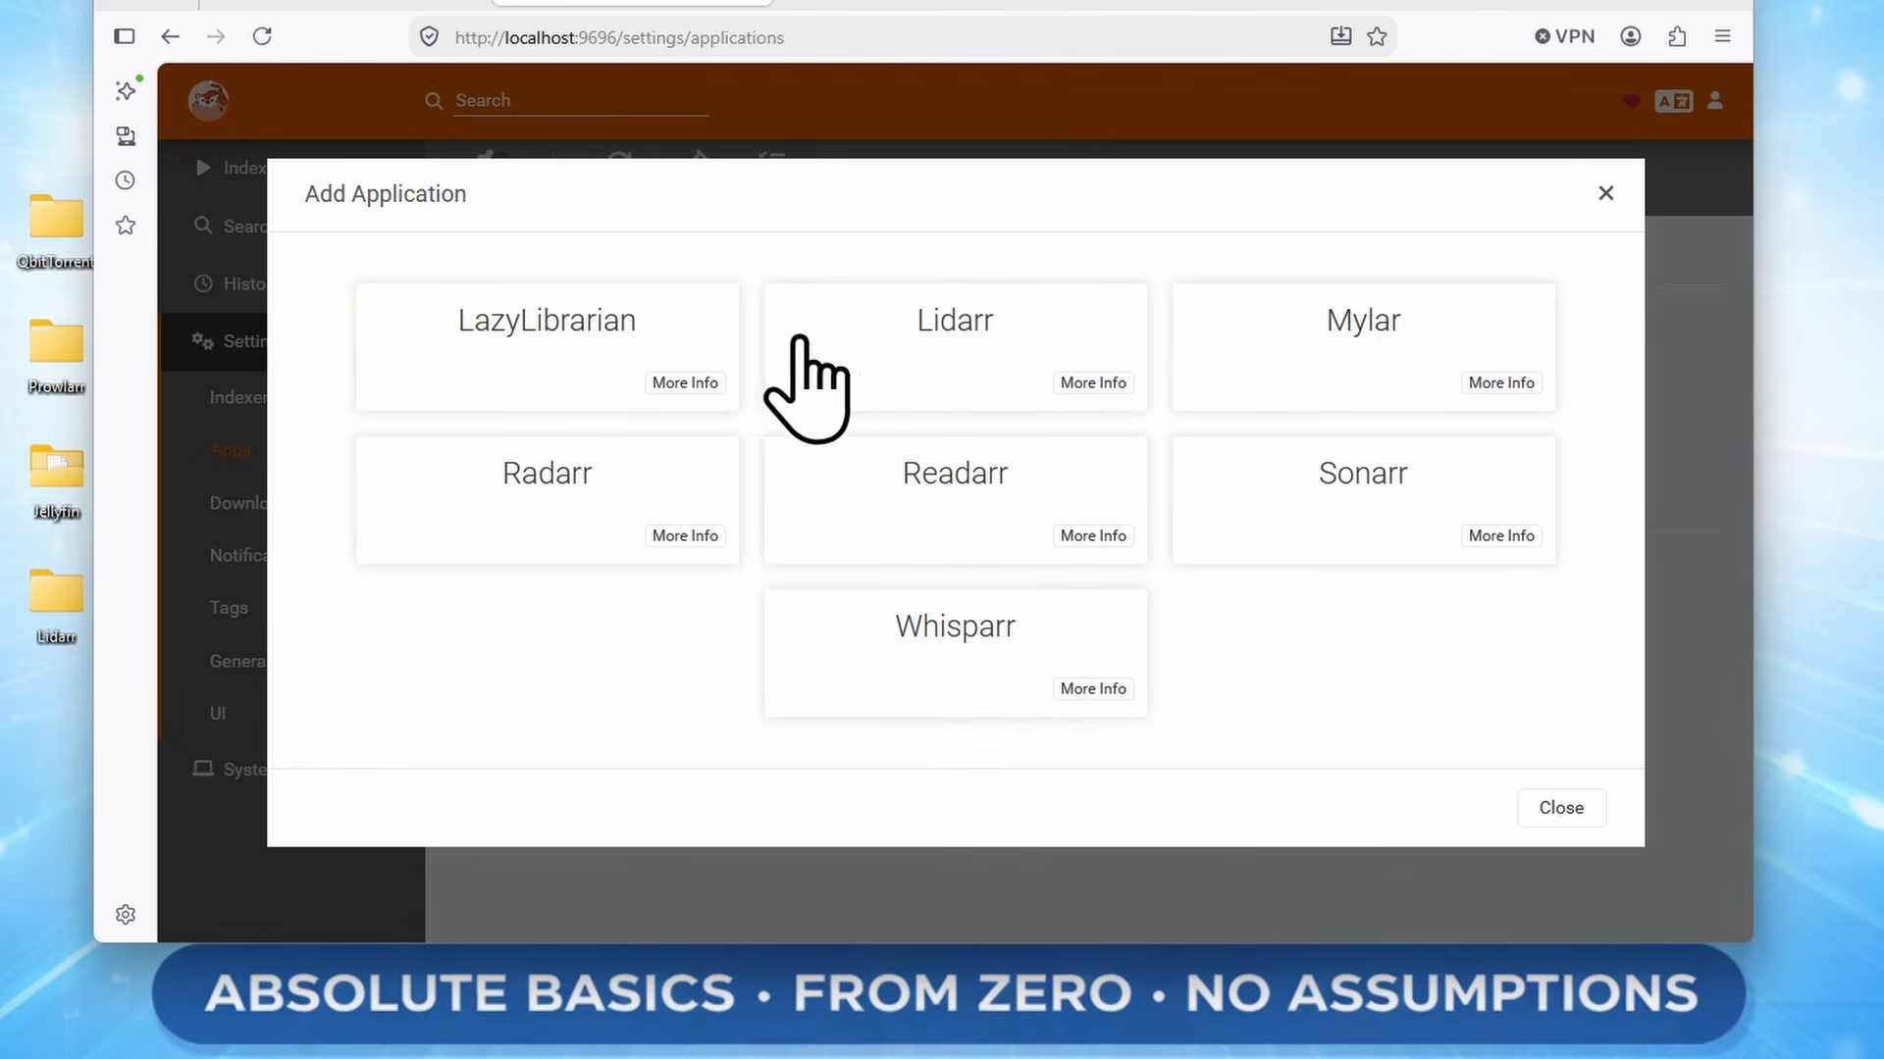
left_click(981, 388)
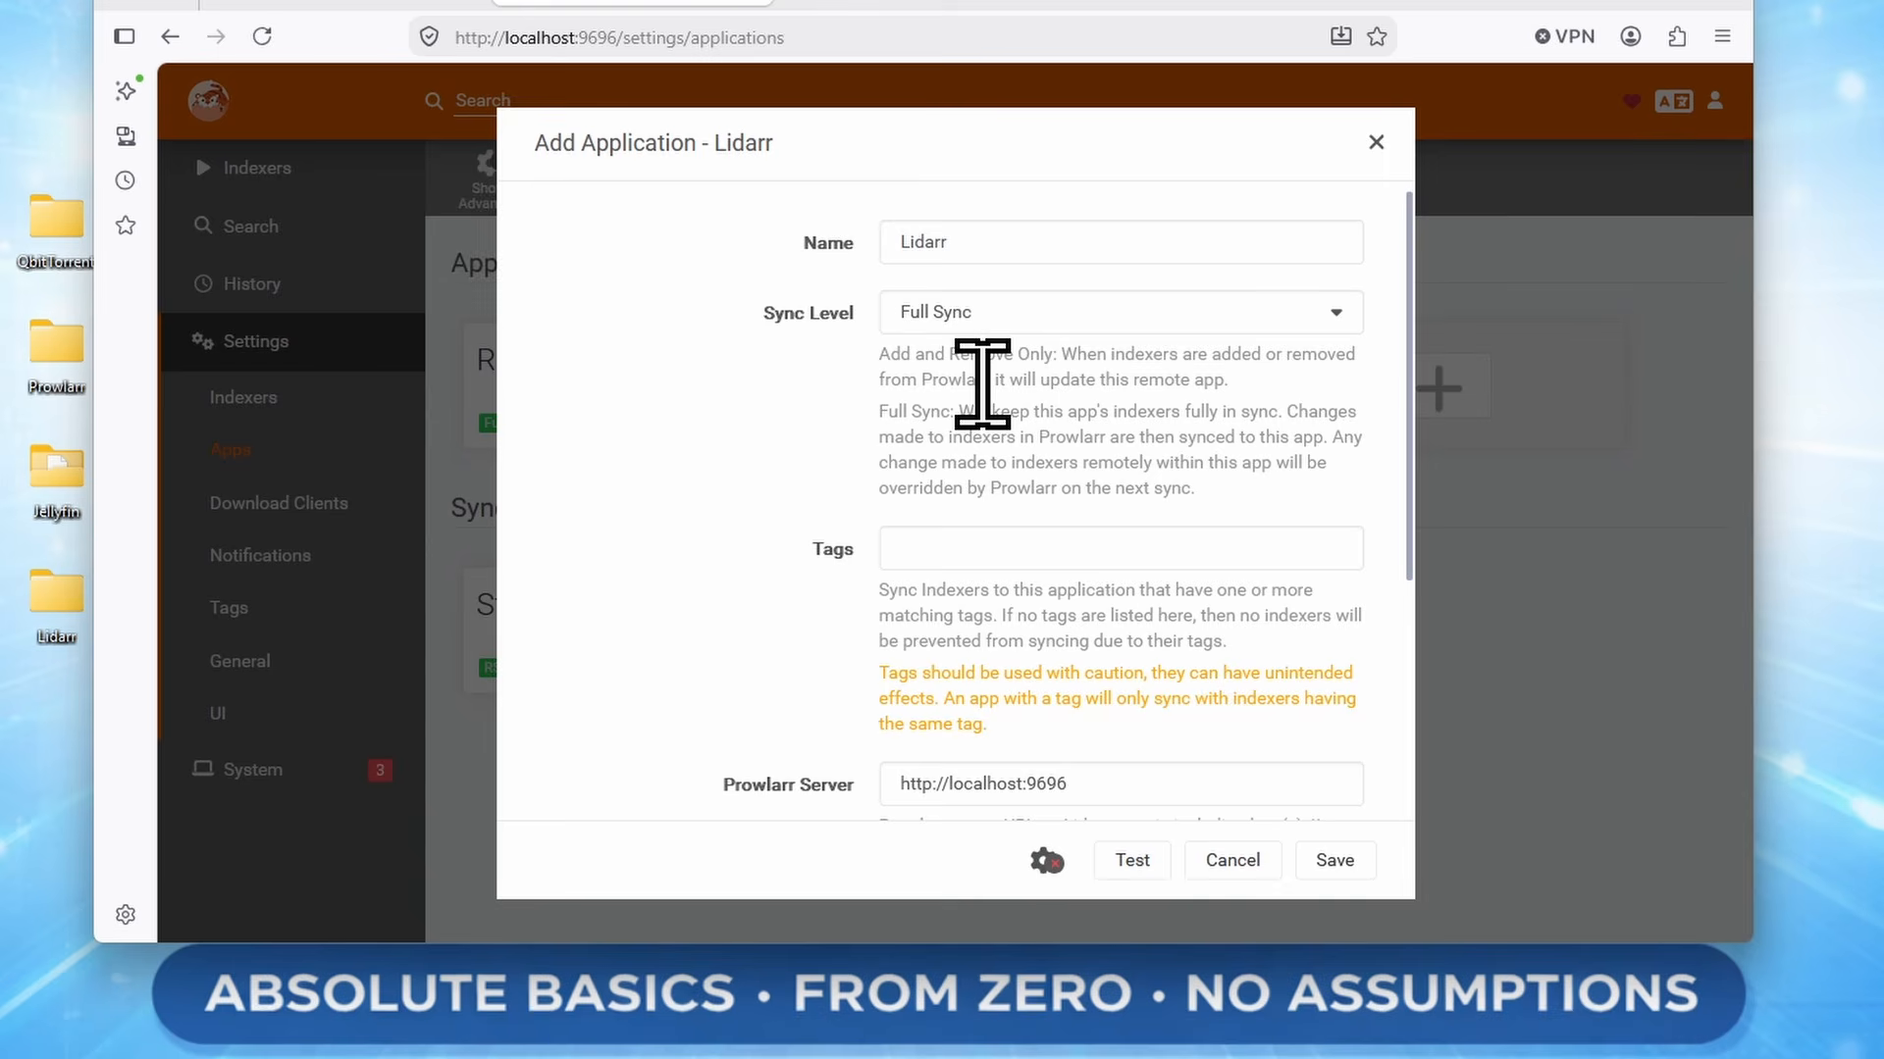
Try host.docker.internal as the Lidarr Server address, test it, and undo the address change
scroll(1272, 383, "down", 3)
scroll(1265, 365, "up", 3)
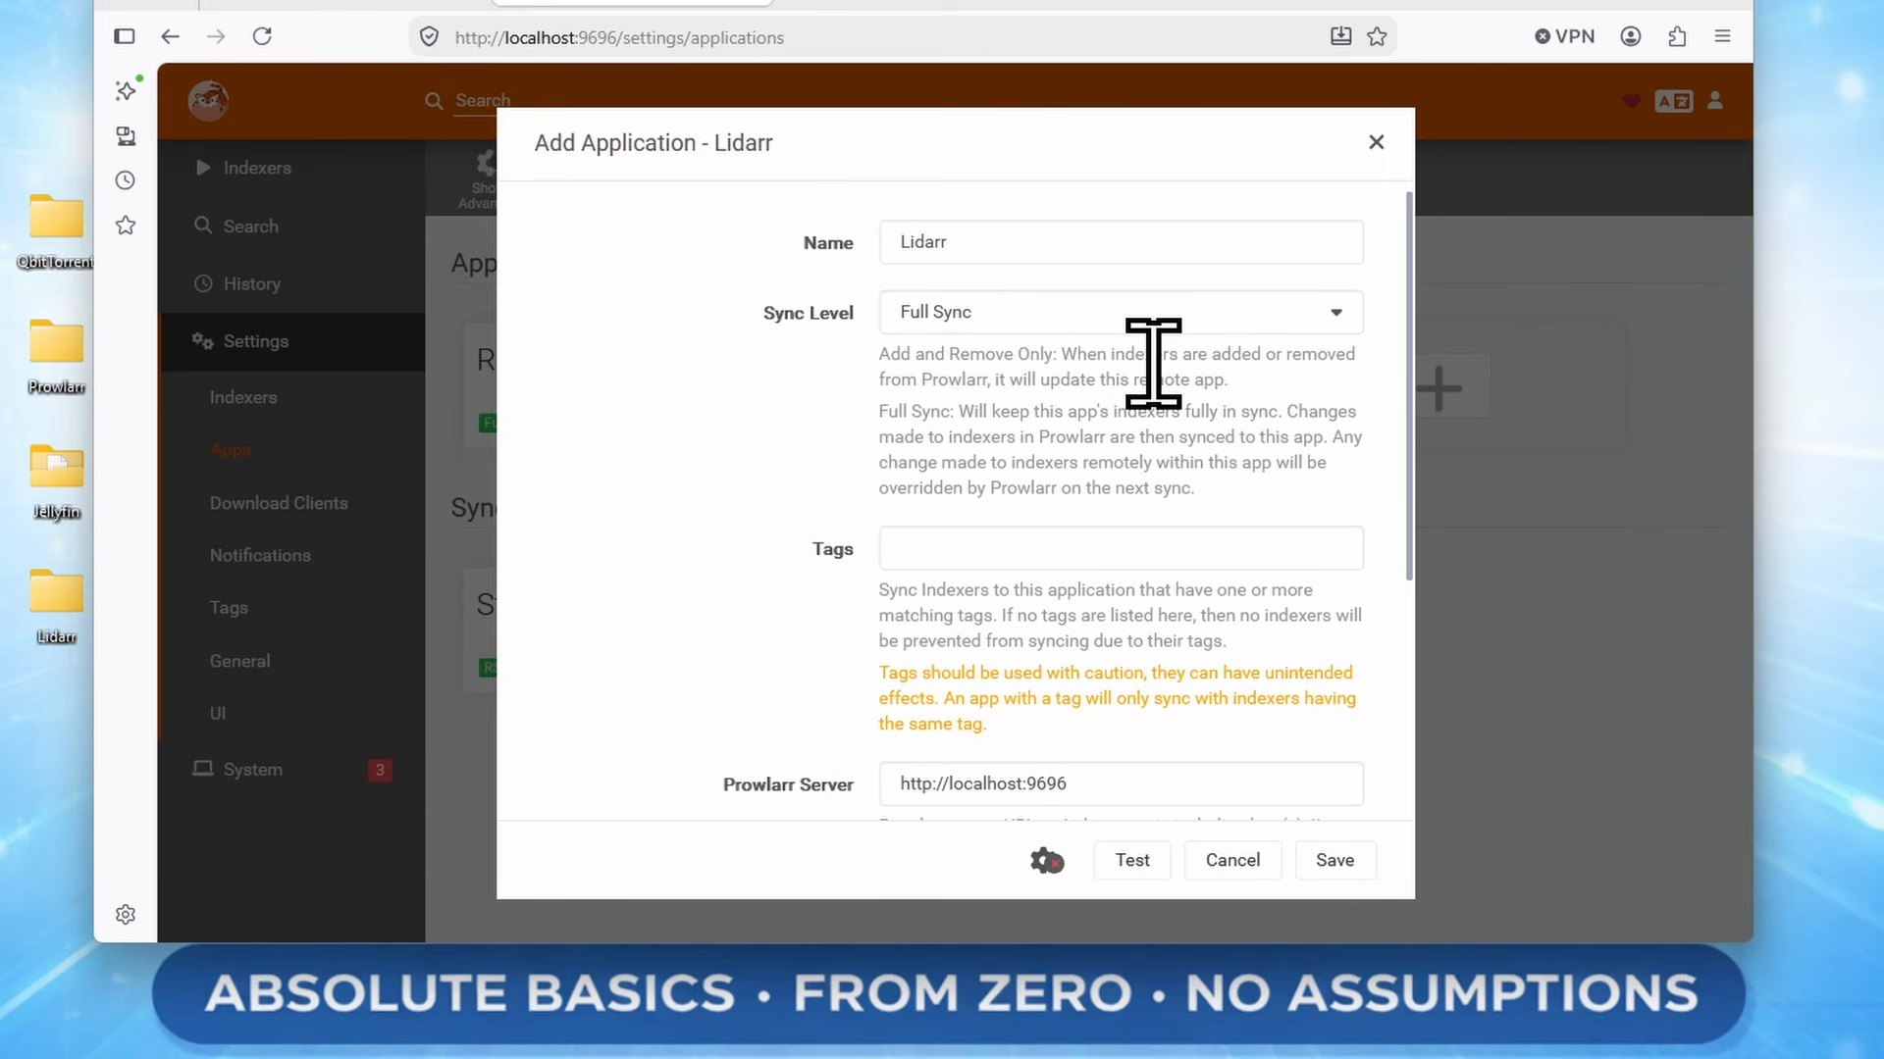
scroll(1158, 393, "down", 3)
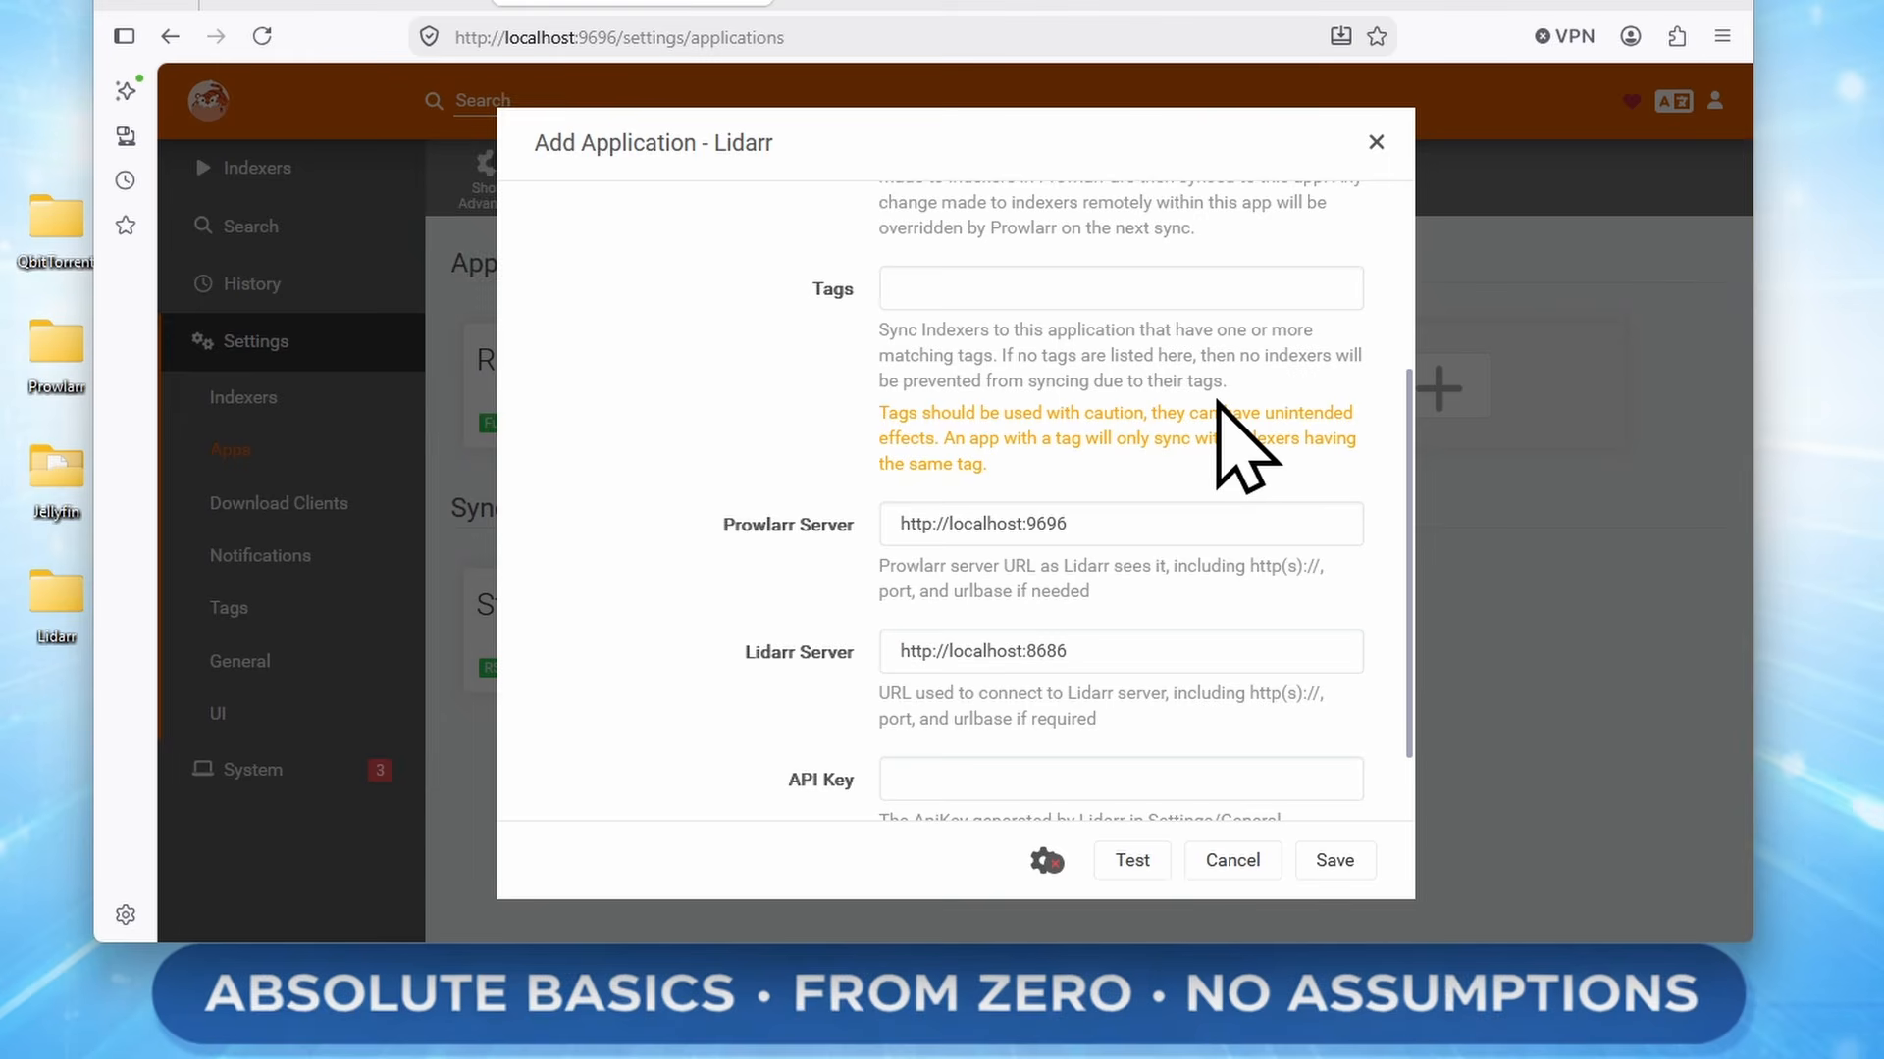
scroll(1217, 404, "down", 1)
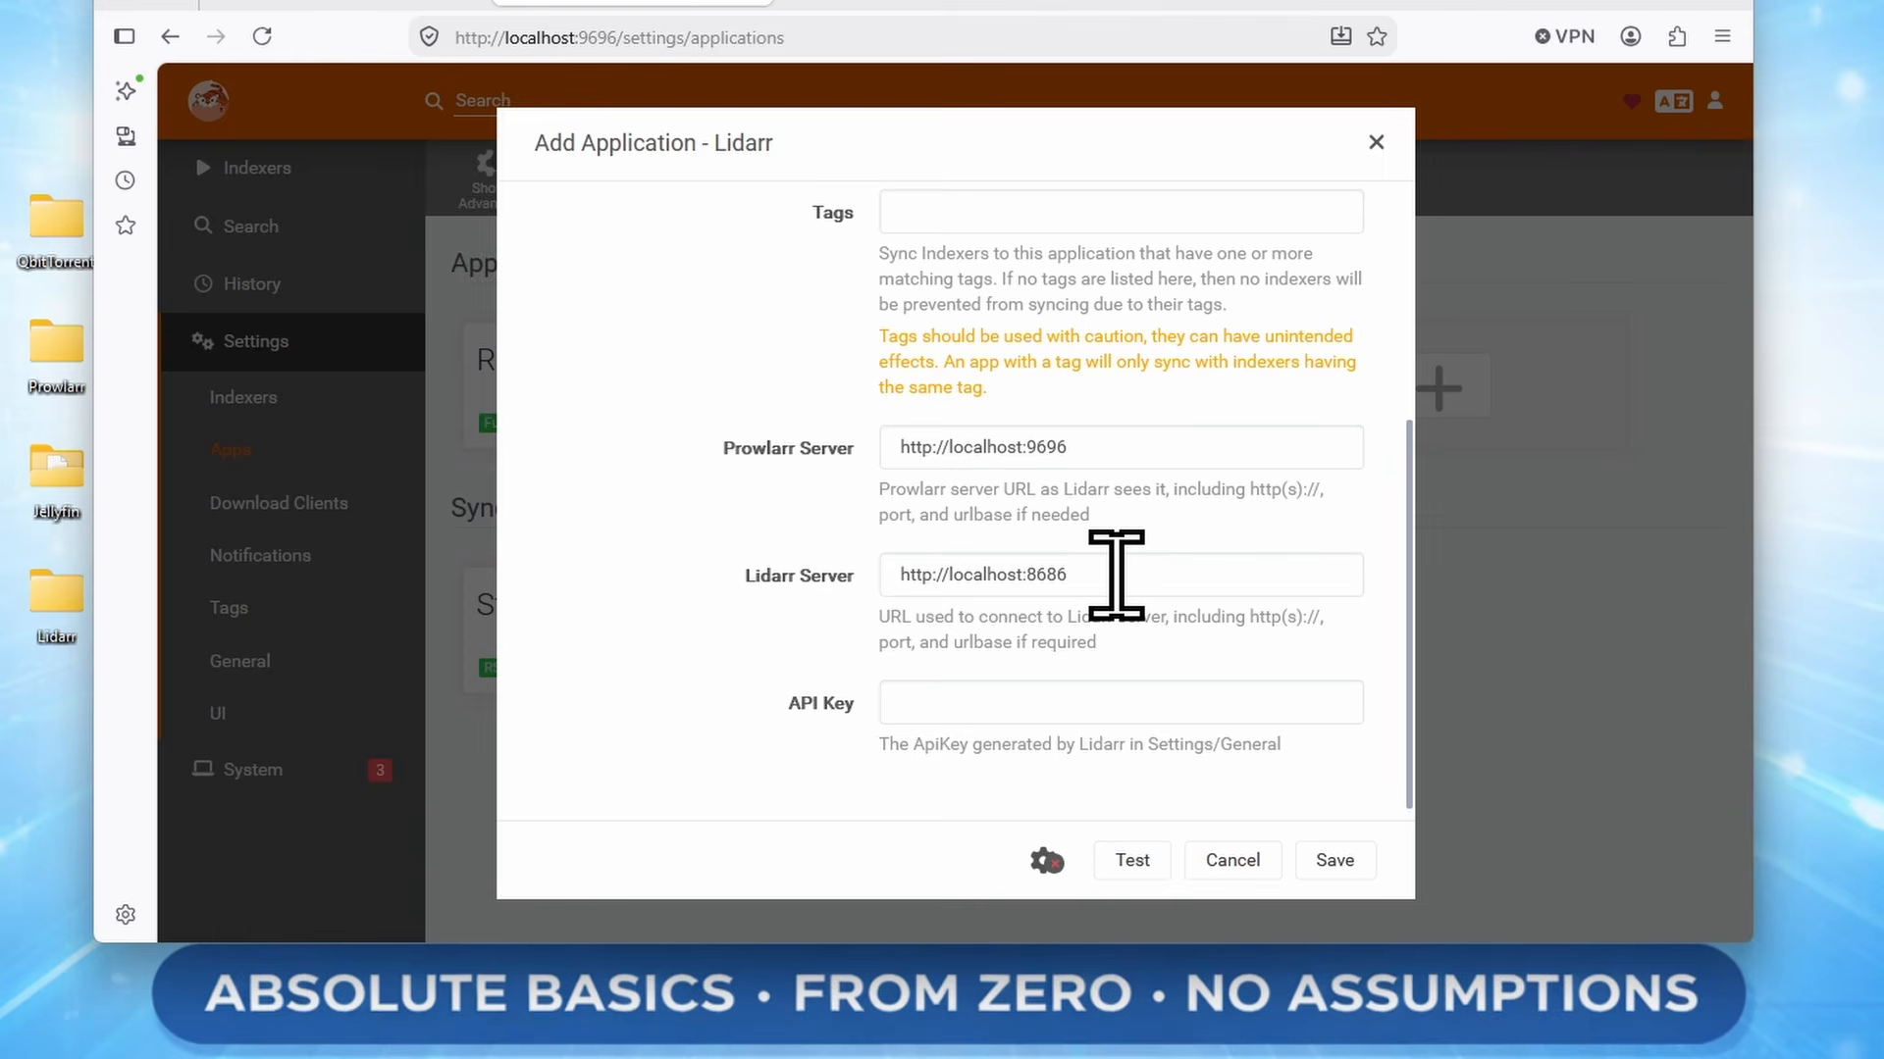
left_click_drag(1115, 575, 853, 571)
type("host")
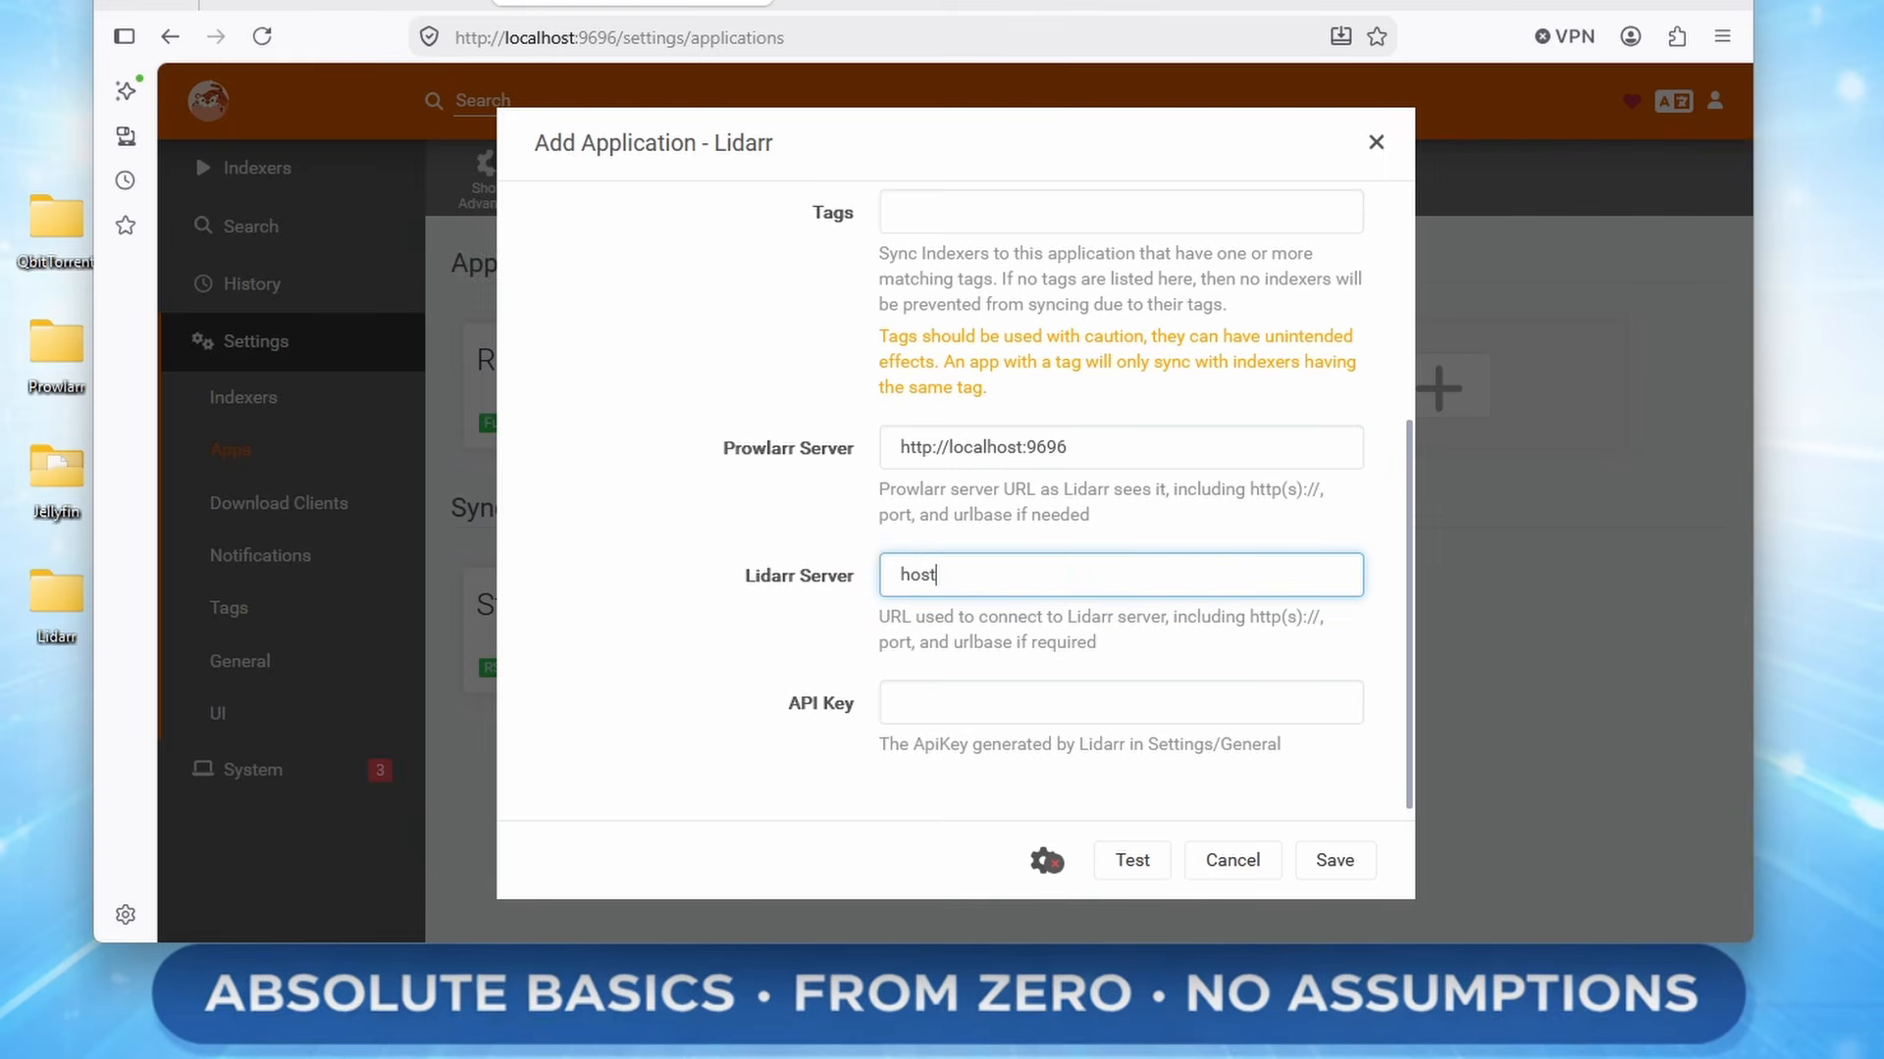
type(".docker.internal")
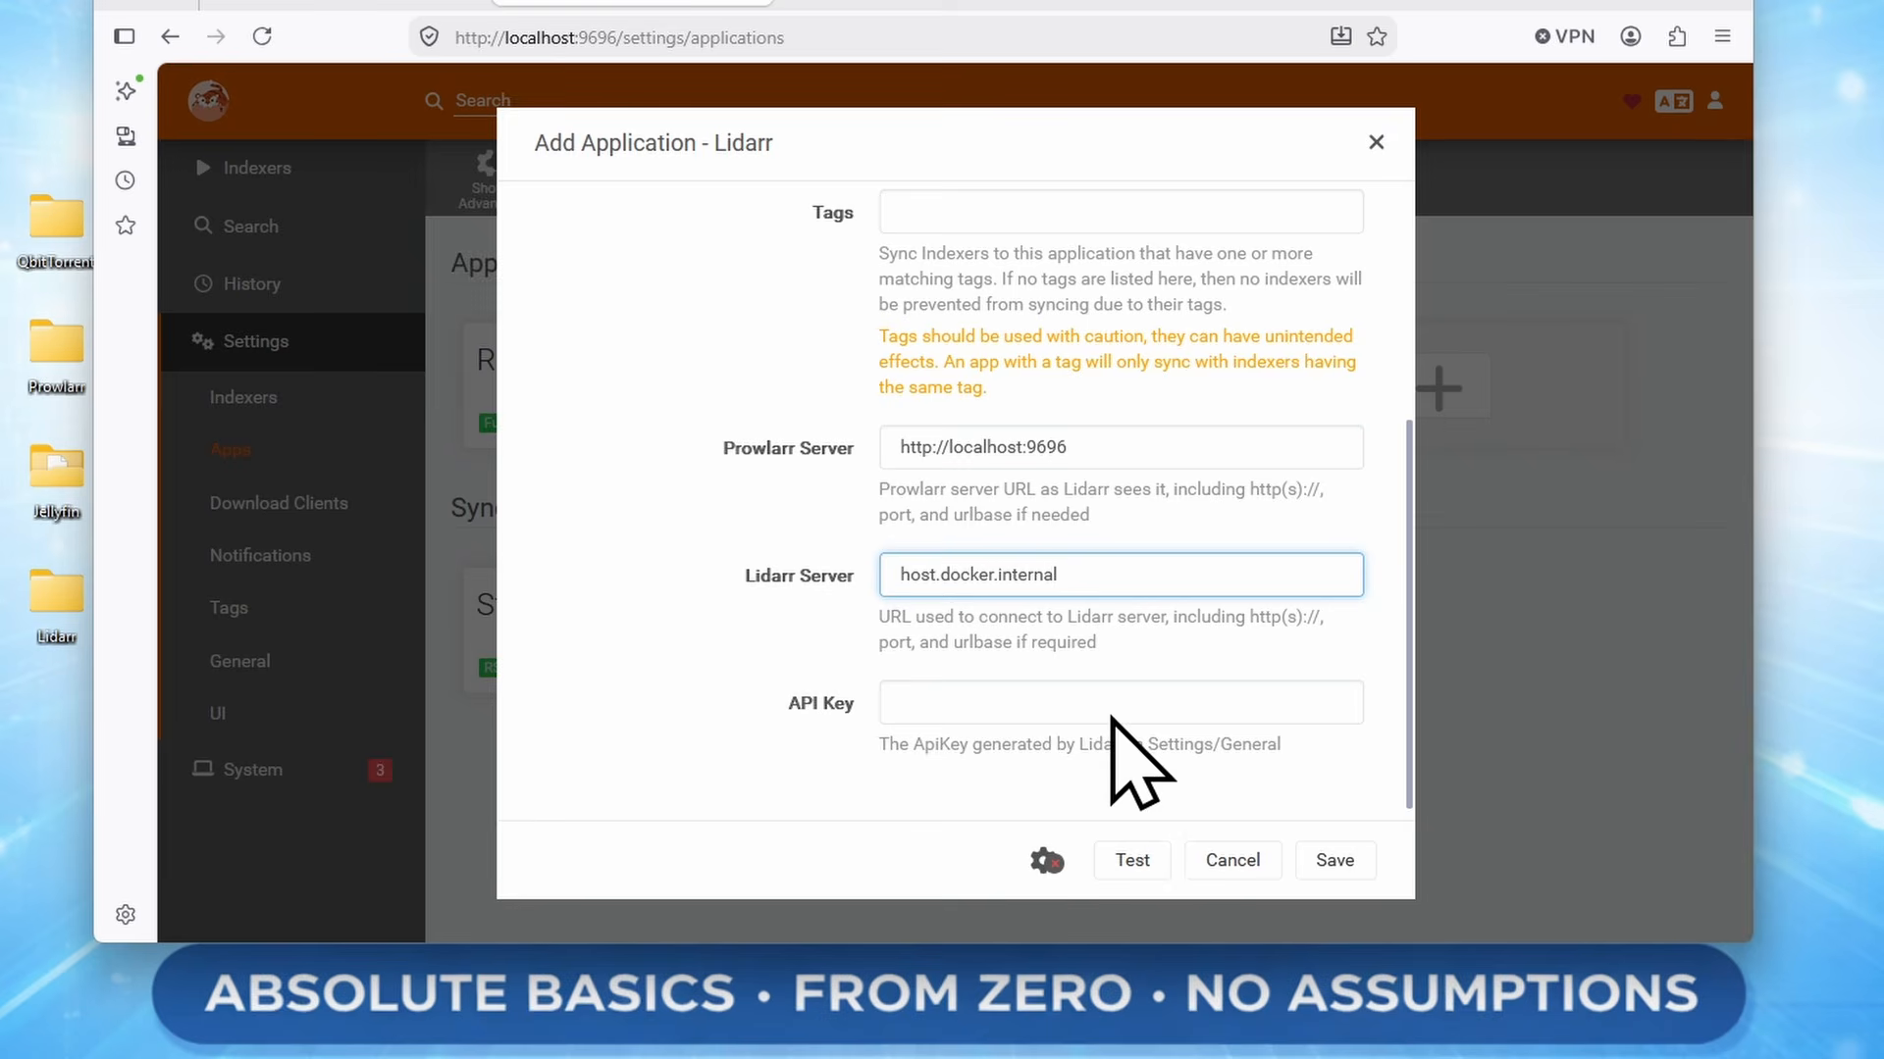
left_click(1133, 863)
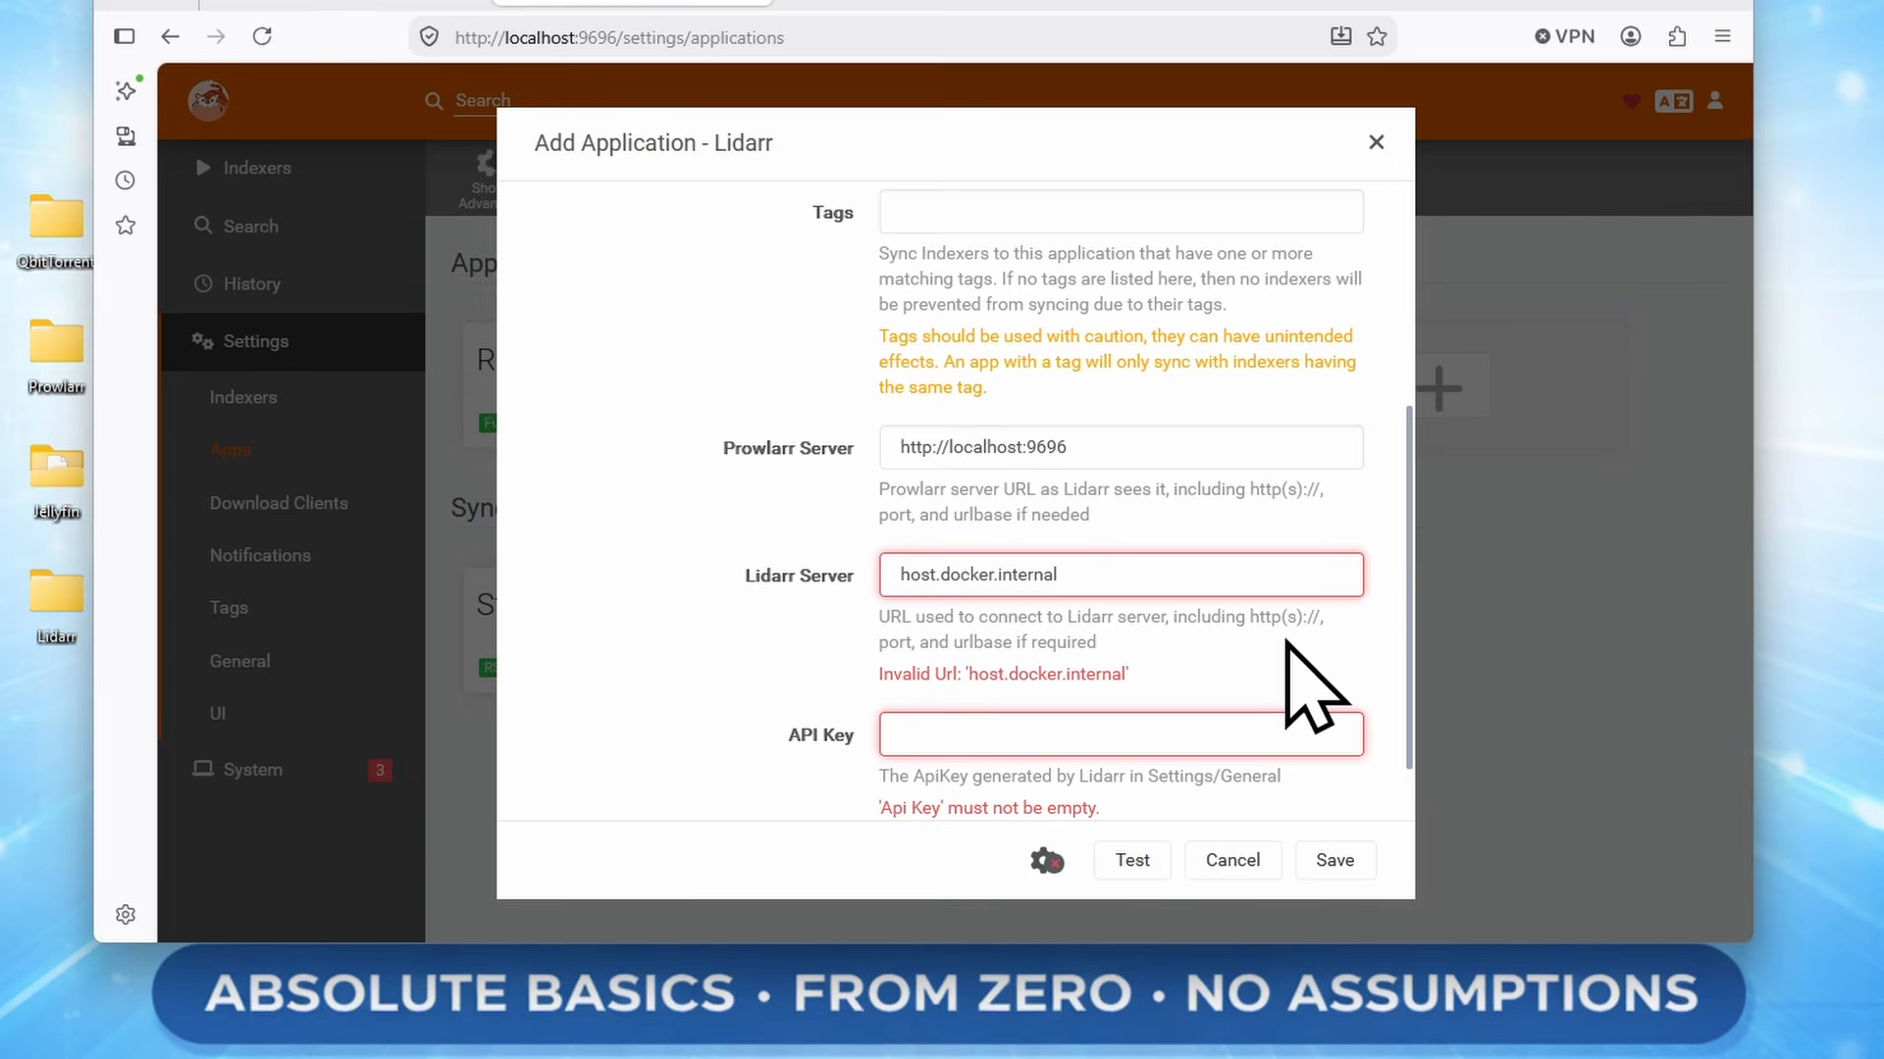
left_click(1190, 575)
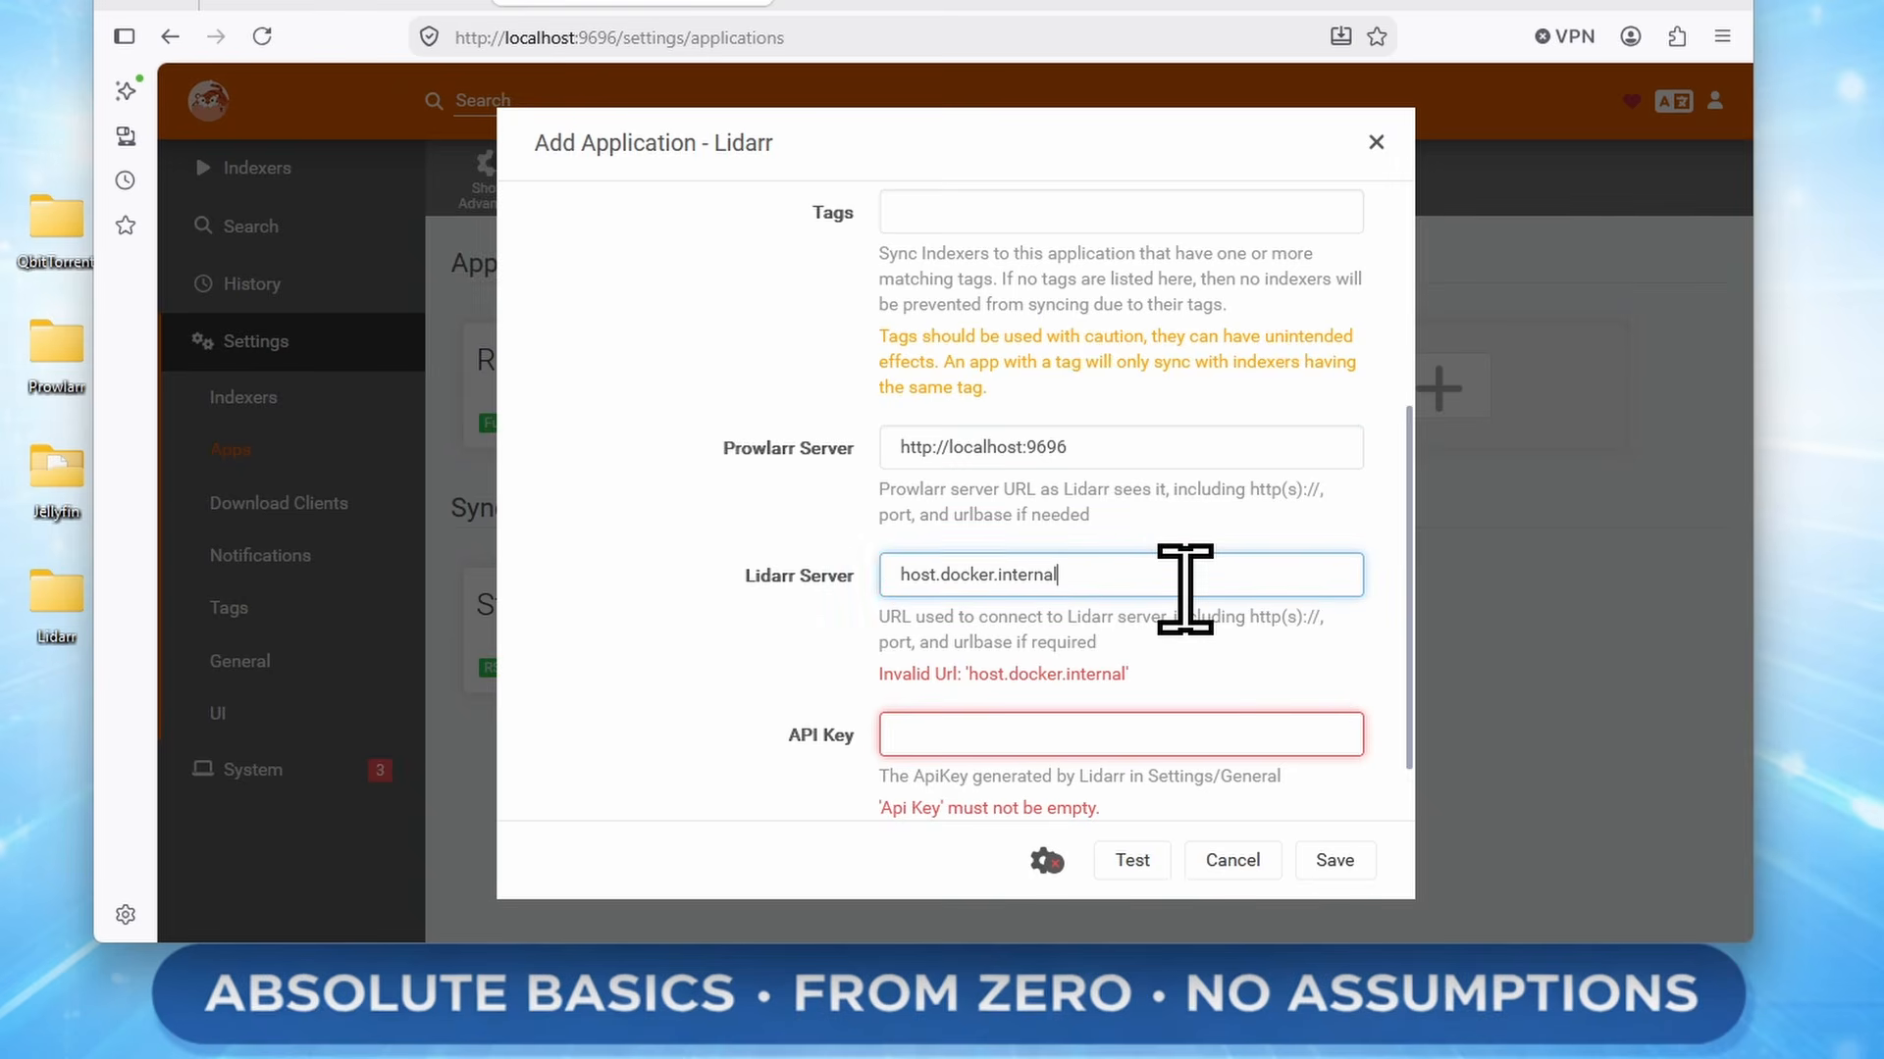
key("ctrl+BackSpace")
key("ctrl+z")
key("ctrl+z")
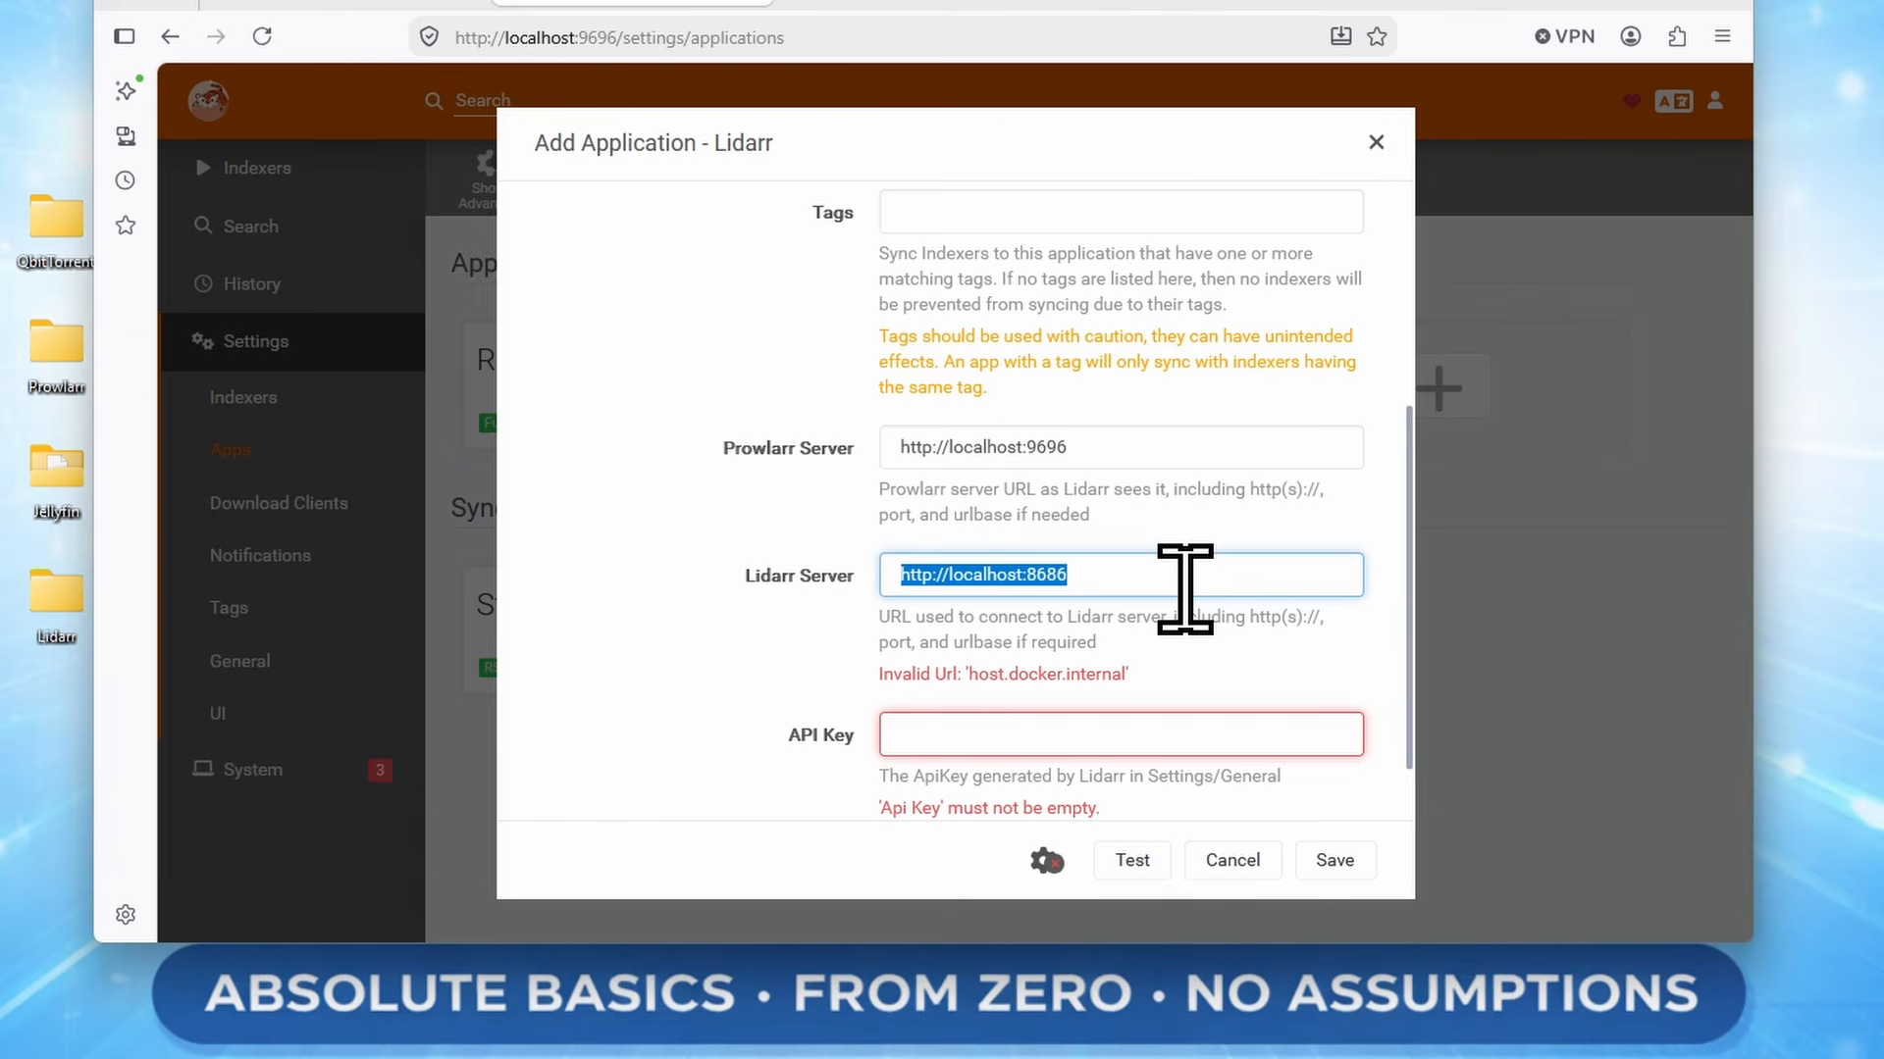
Replace localhost in the Lidarr Server URL with the copied host IP address, keeping port 8686
left_click(987, 576)
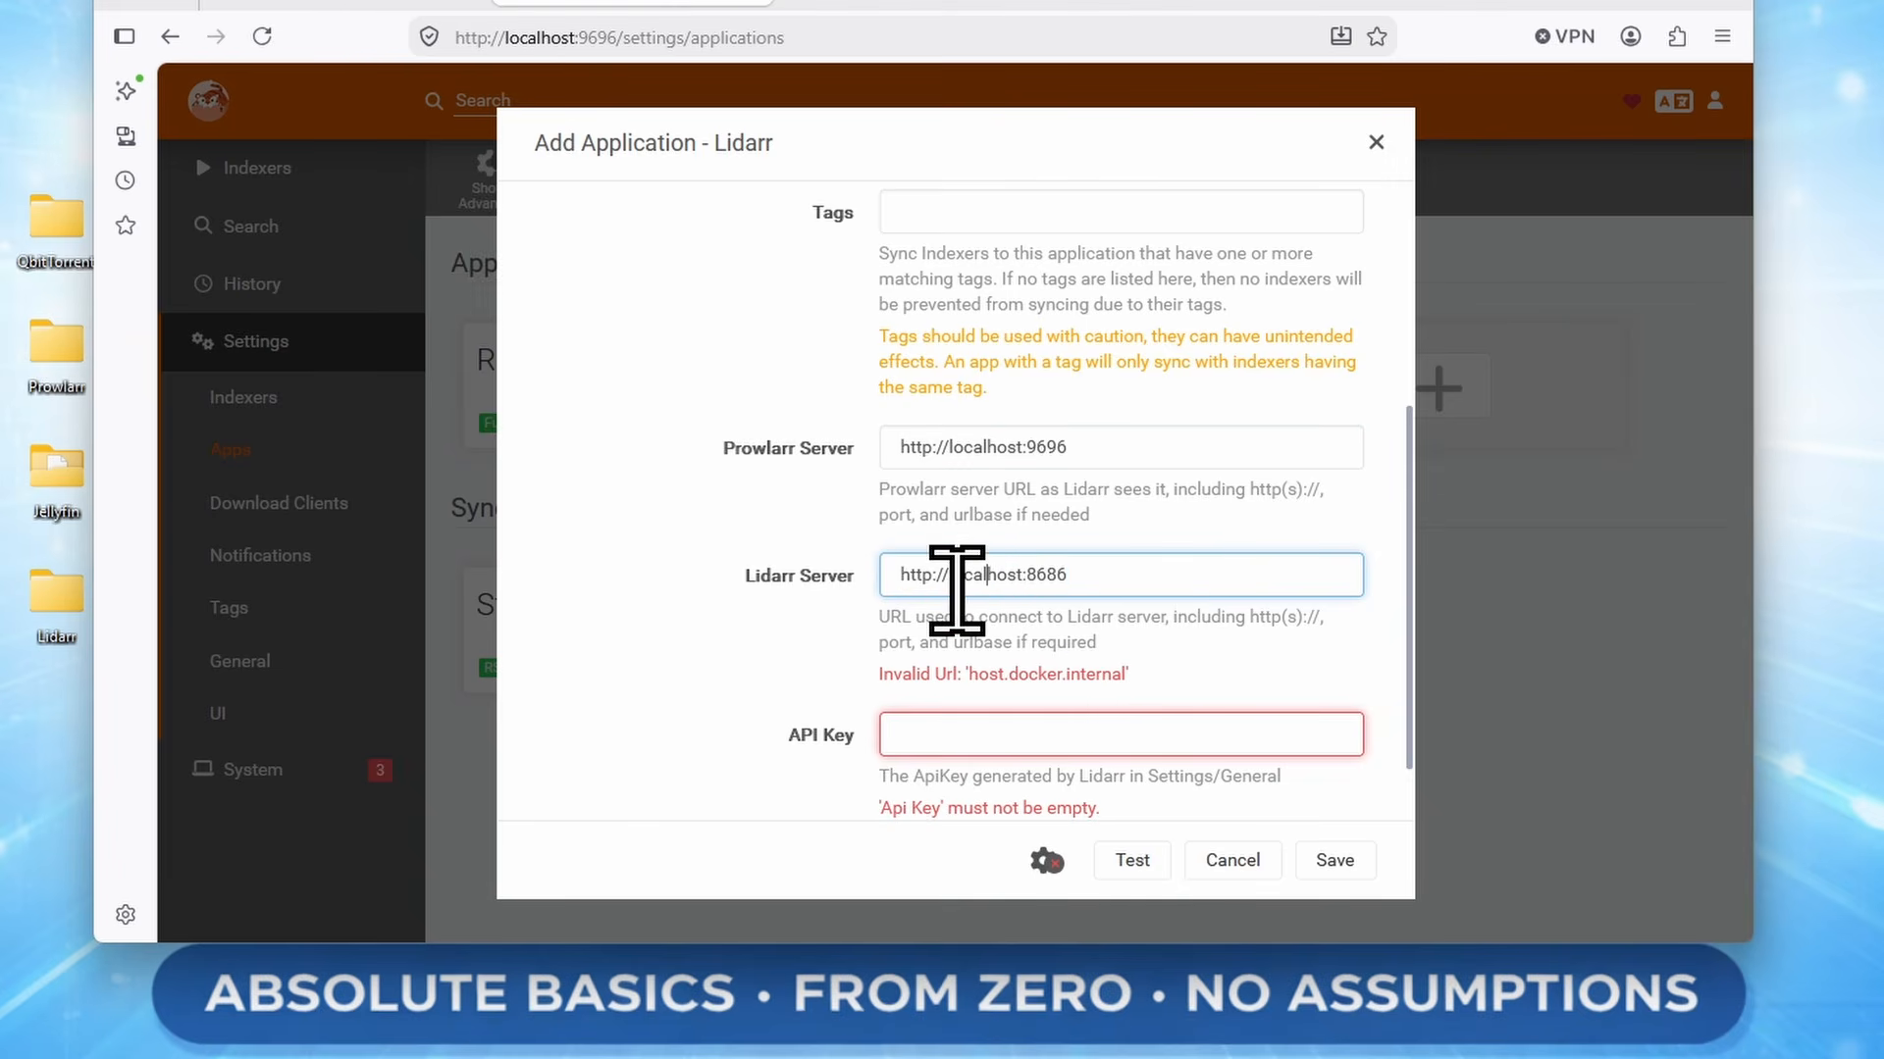
left_click_drag(953, 578, 1017, 578)
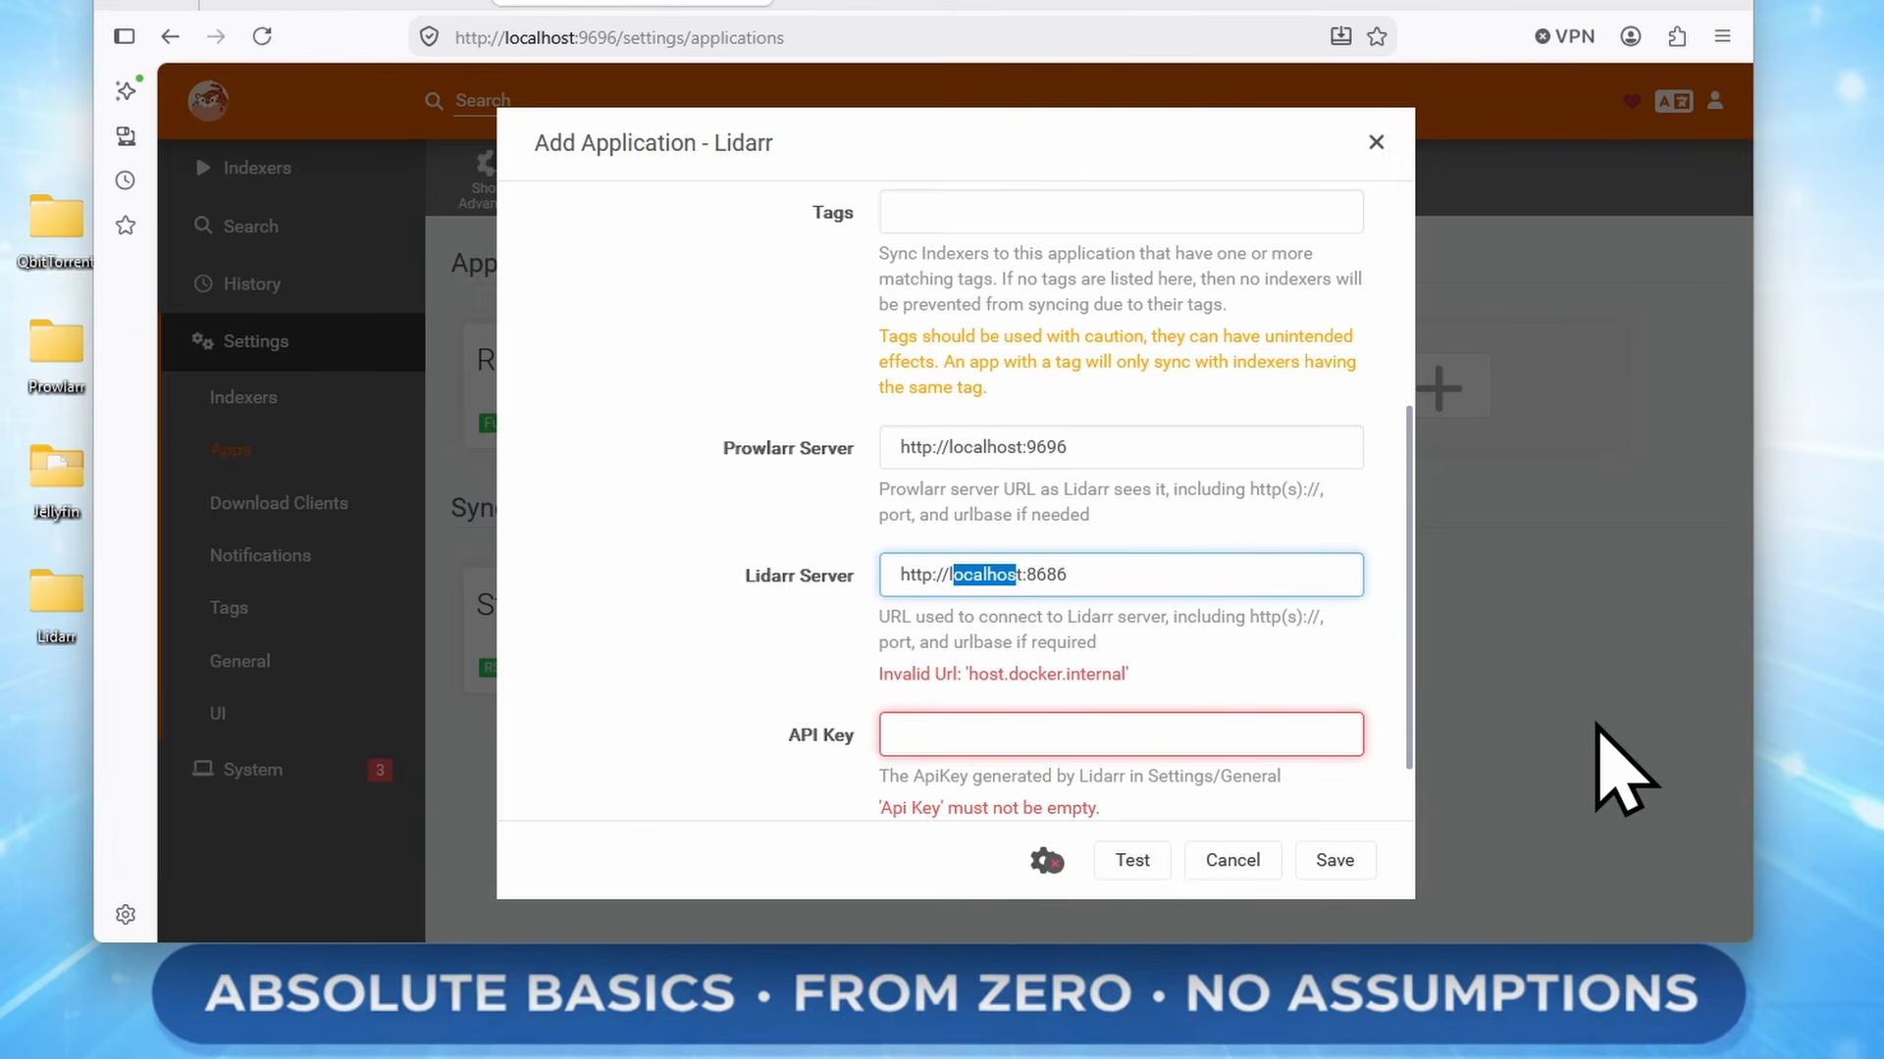
key("BackSpace")
key("BackSpace")
key("Delete")
key("ctrl+v")
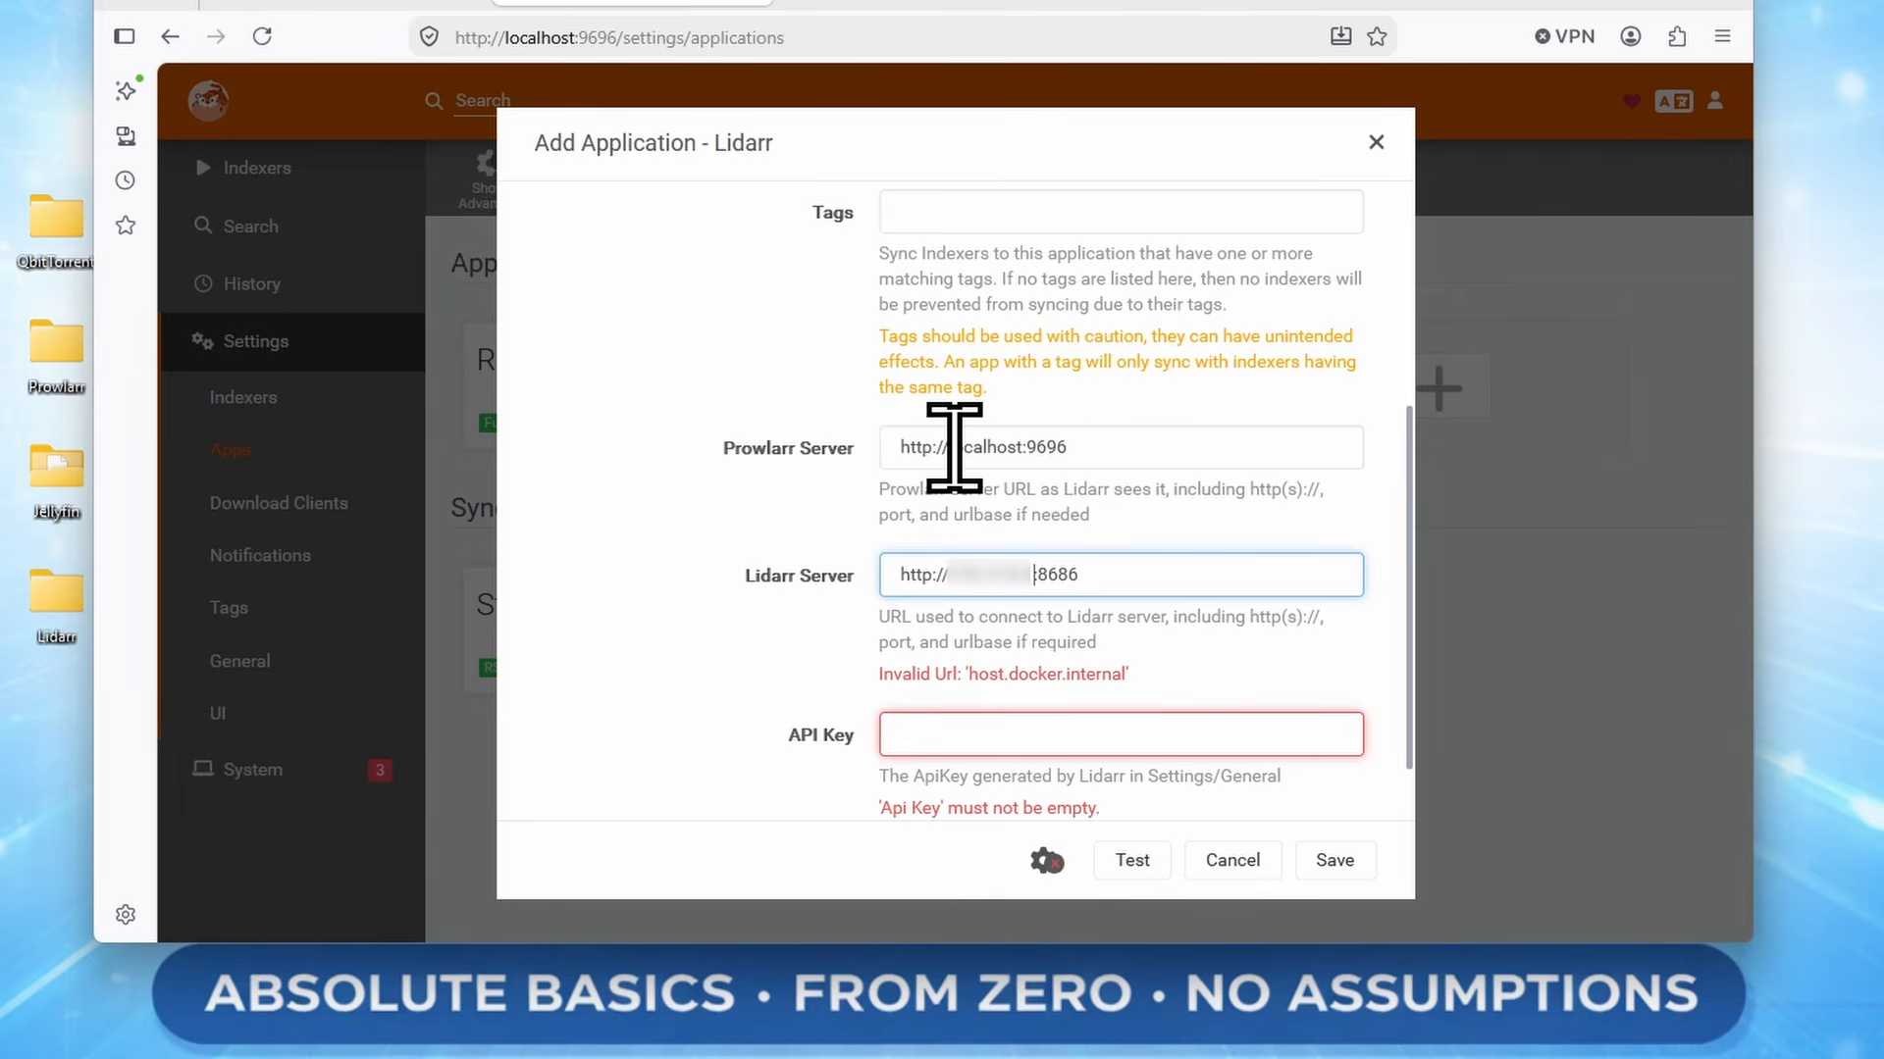
Replace localhost in the Prowlarr Server URL with the same copied host IP address, keeping port 9696
left_click_drag(952, 448, 1008, 451)
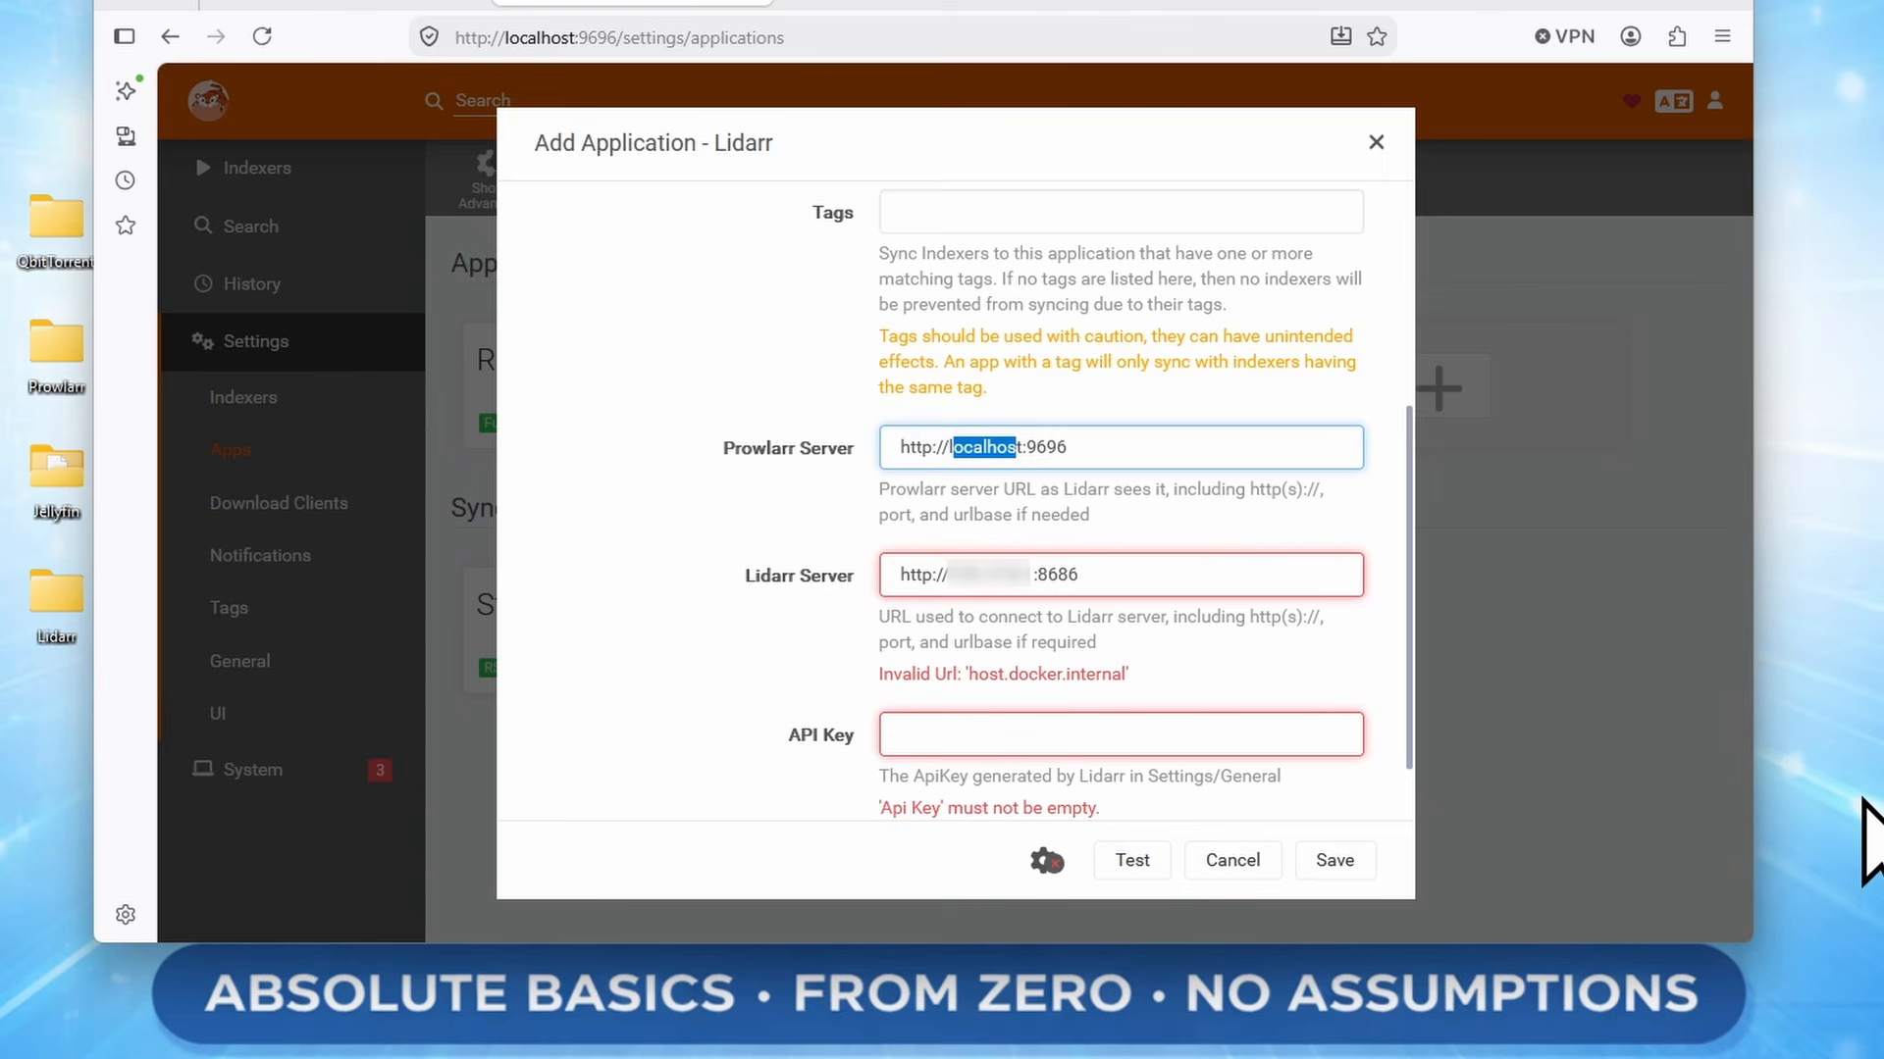
key("BackSpace")
key("BackSpace")
key("Delete")
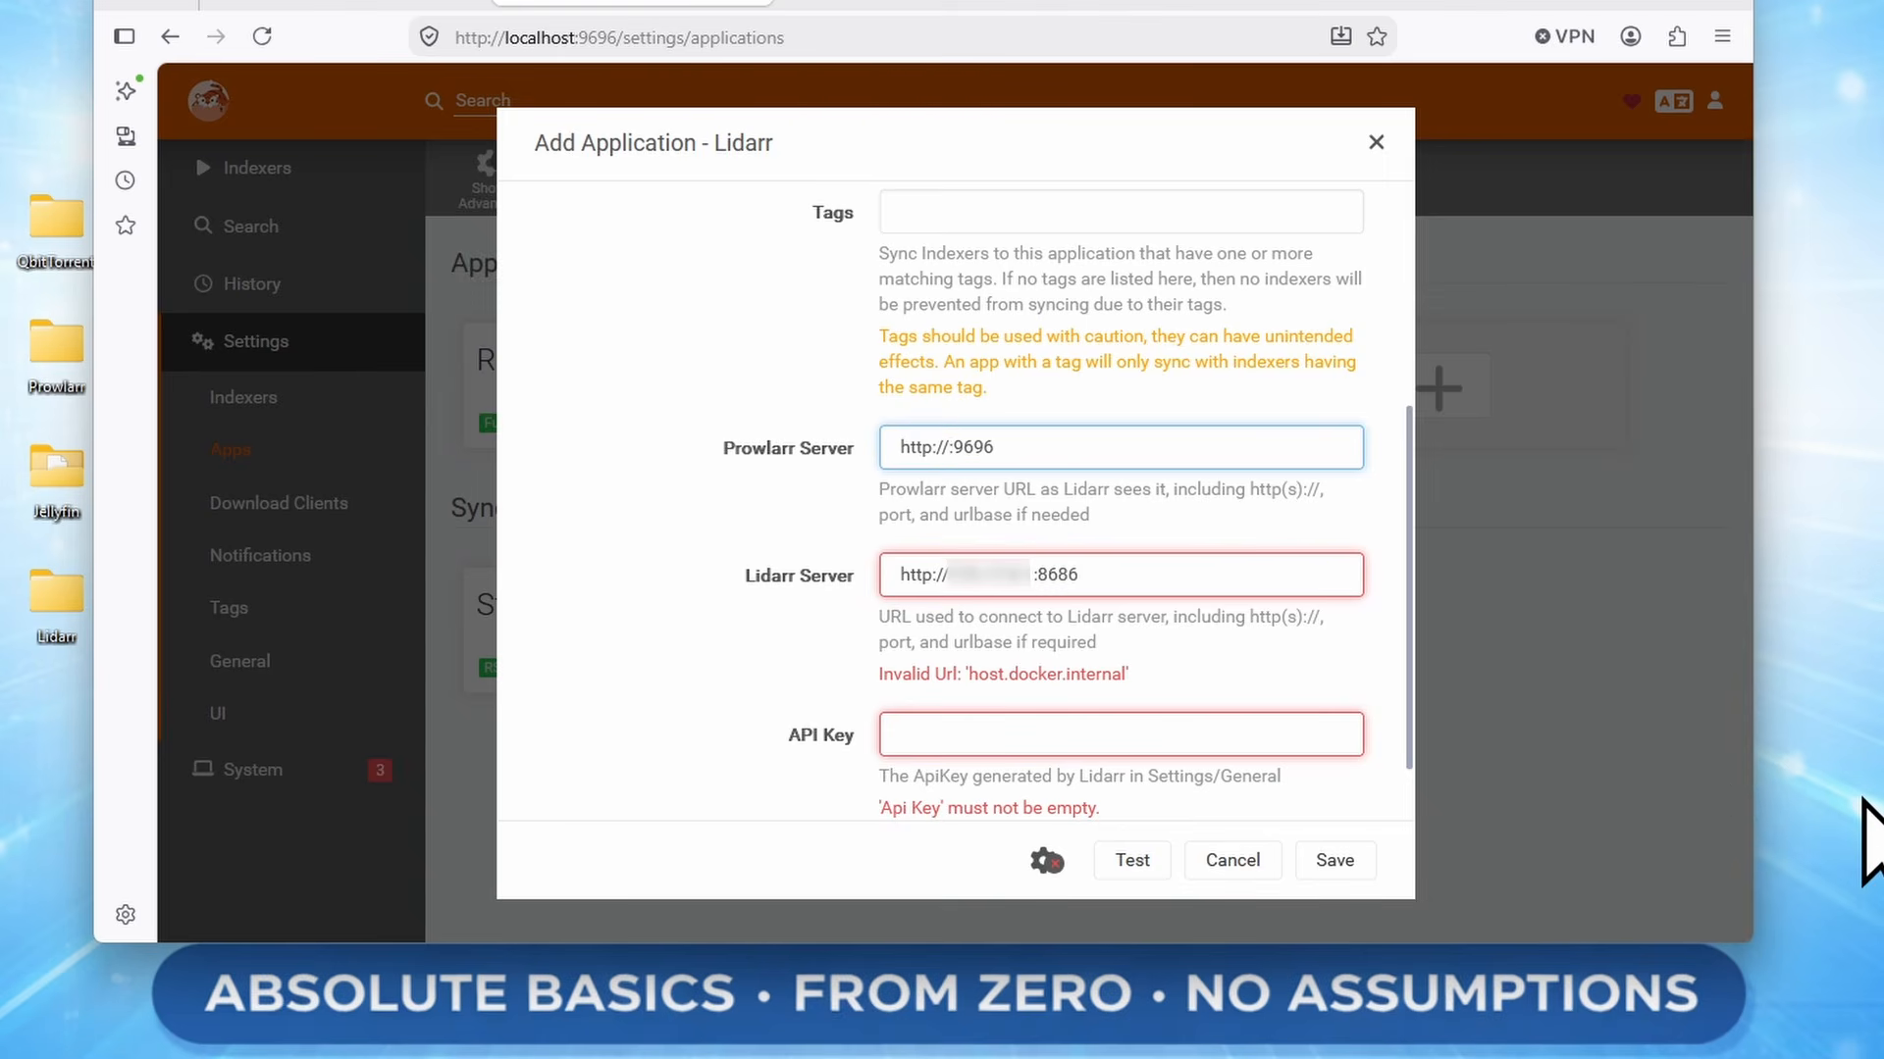
key("ctrl+v")
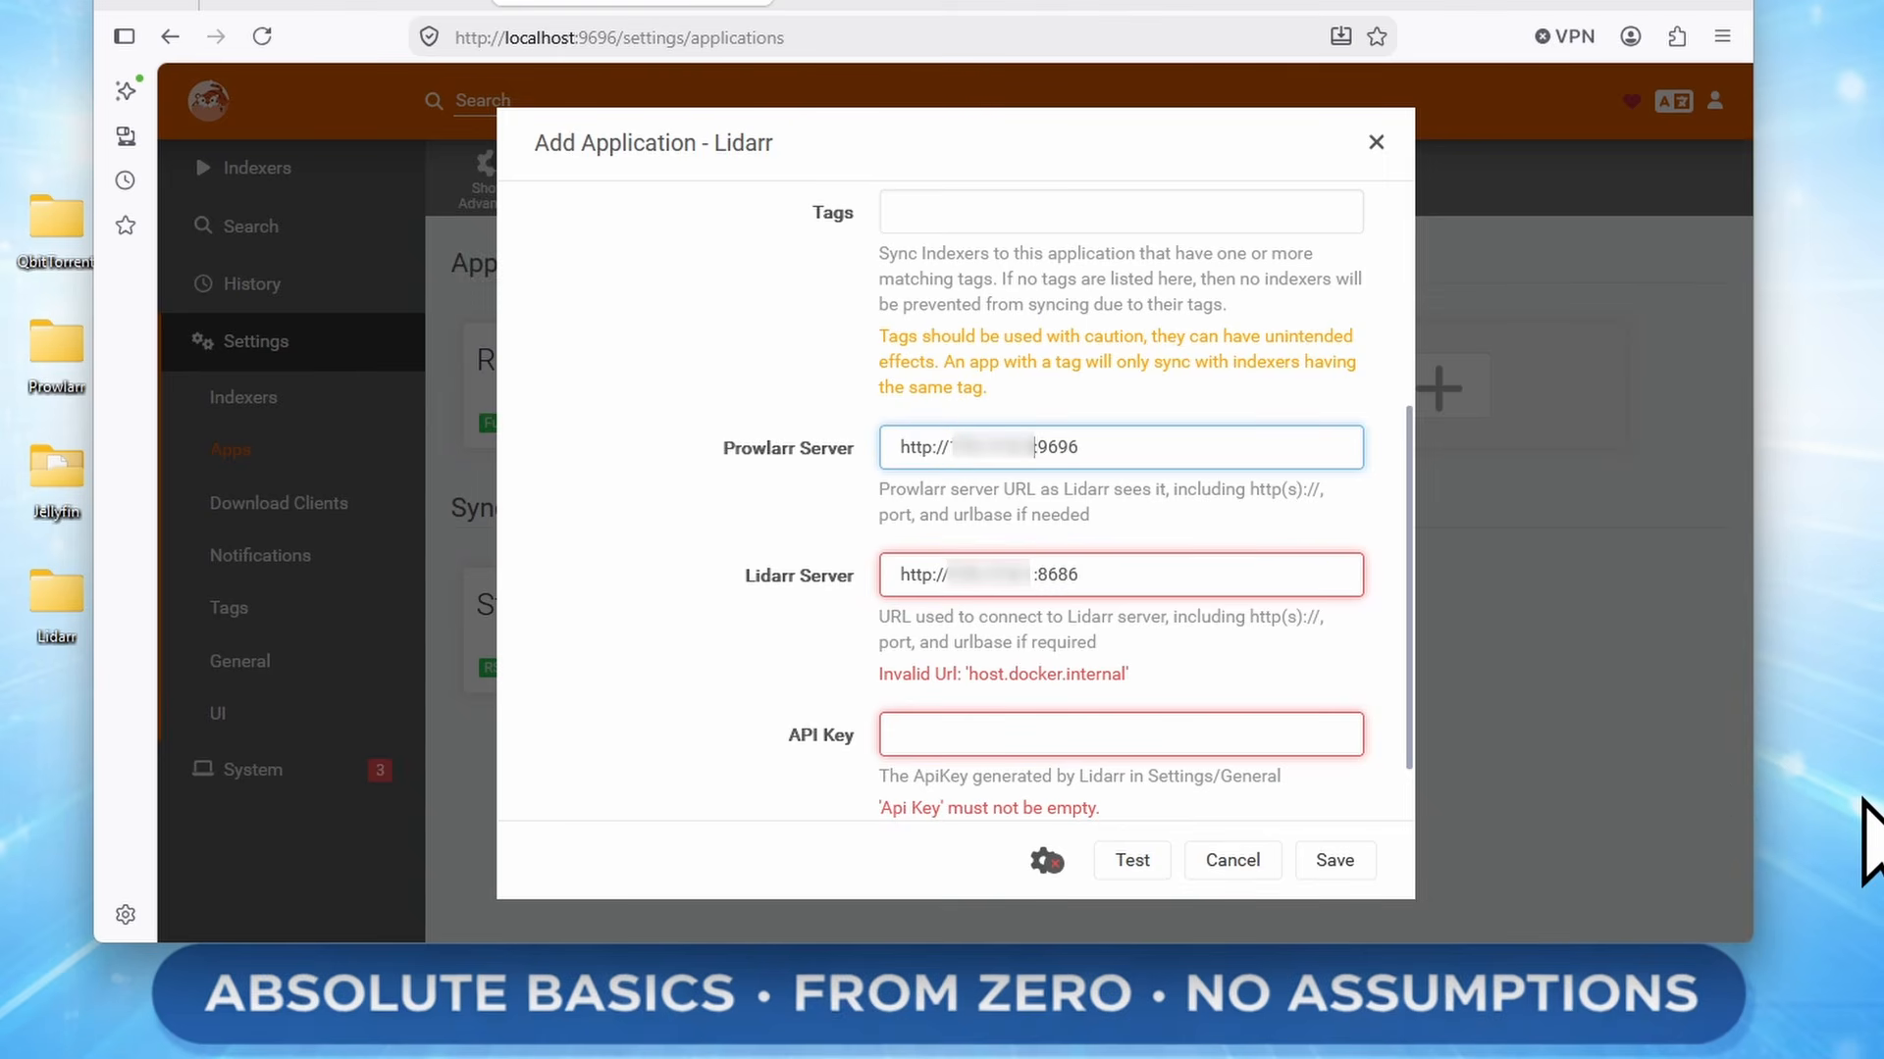
scroll(867, 765, "down", 1)
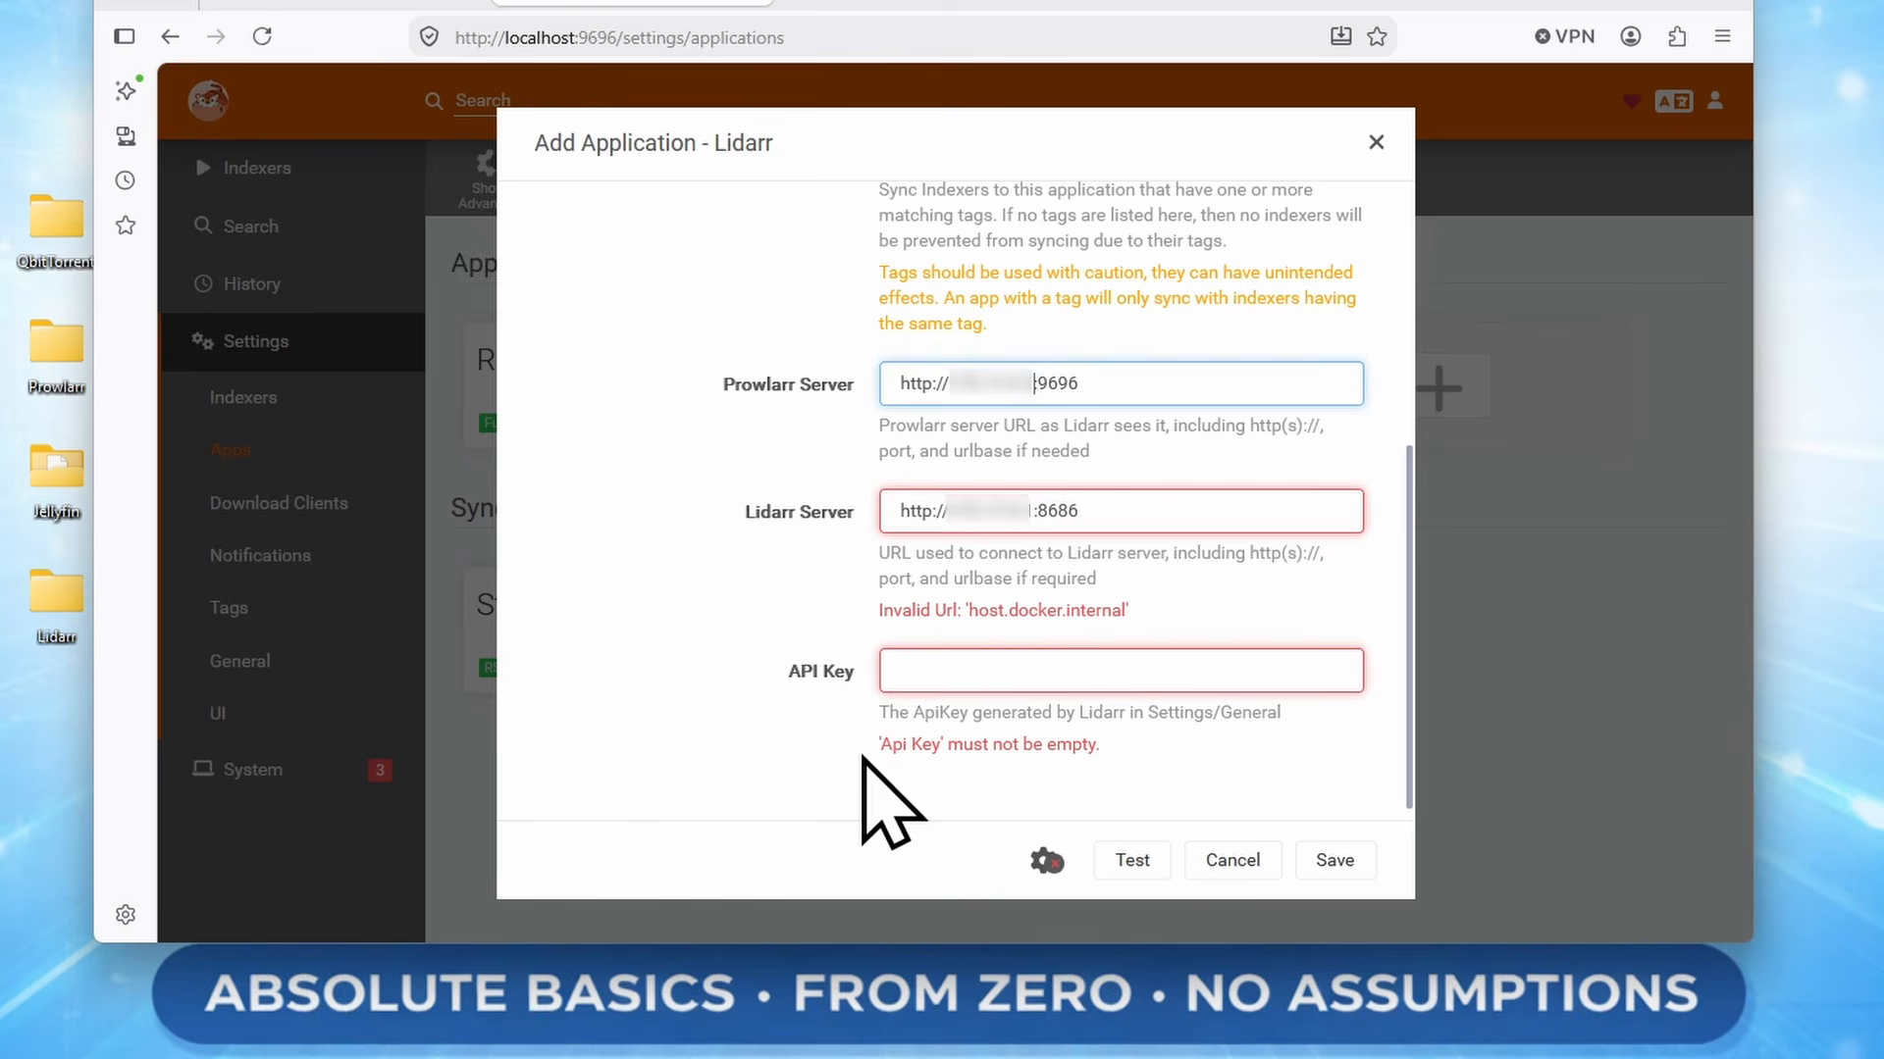
Switch to Lidarr and copy its API key from the General settings
left_click(379, 4)
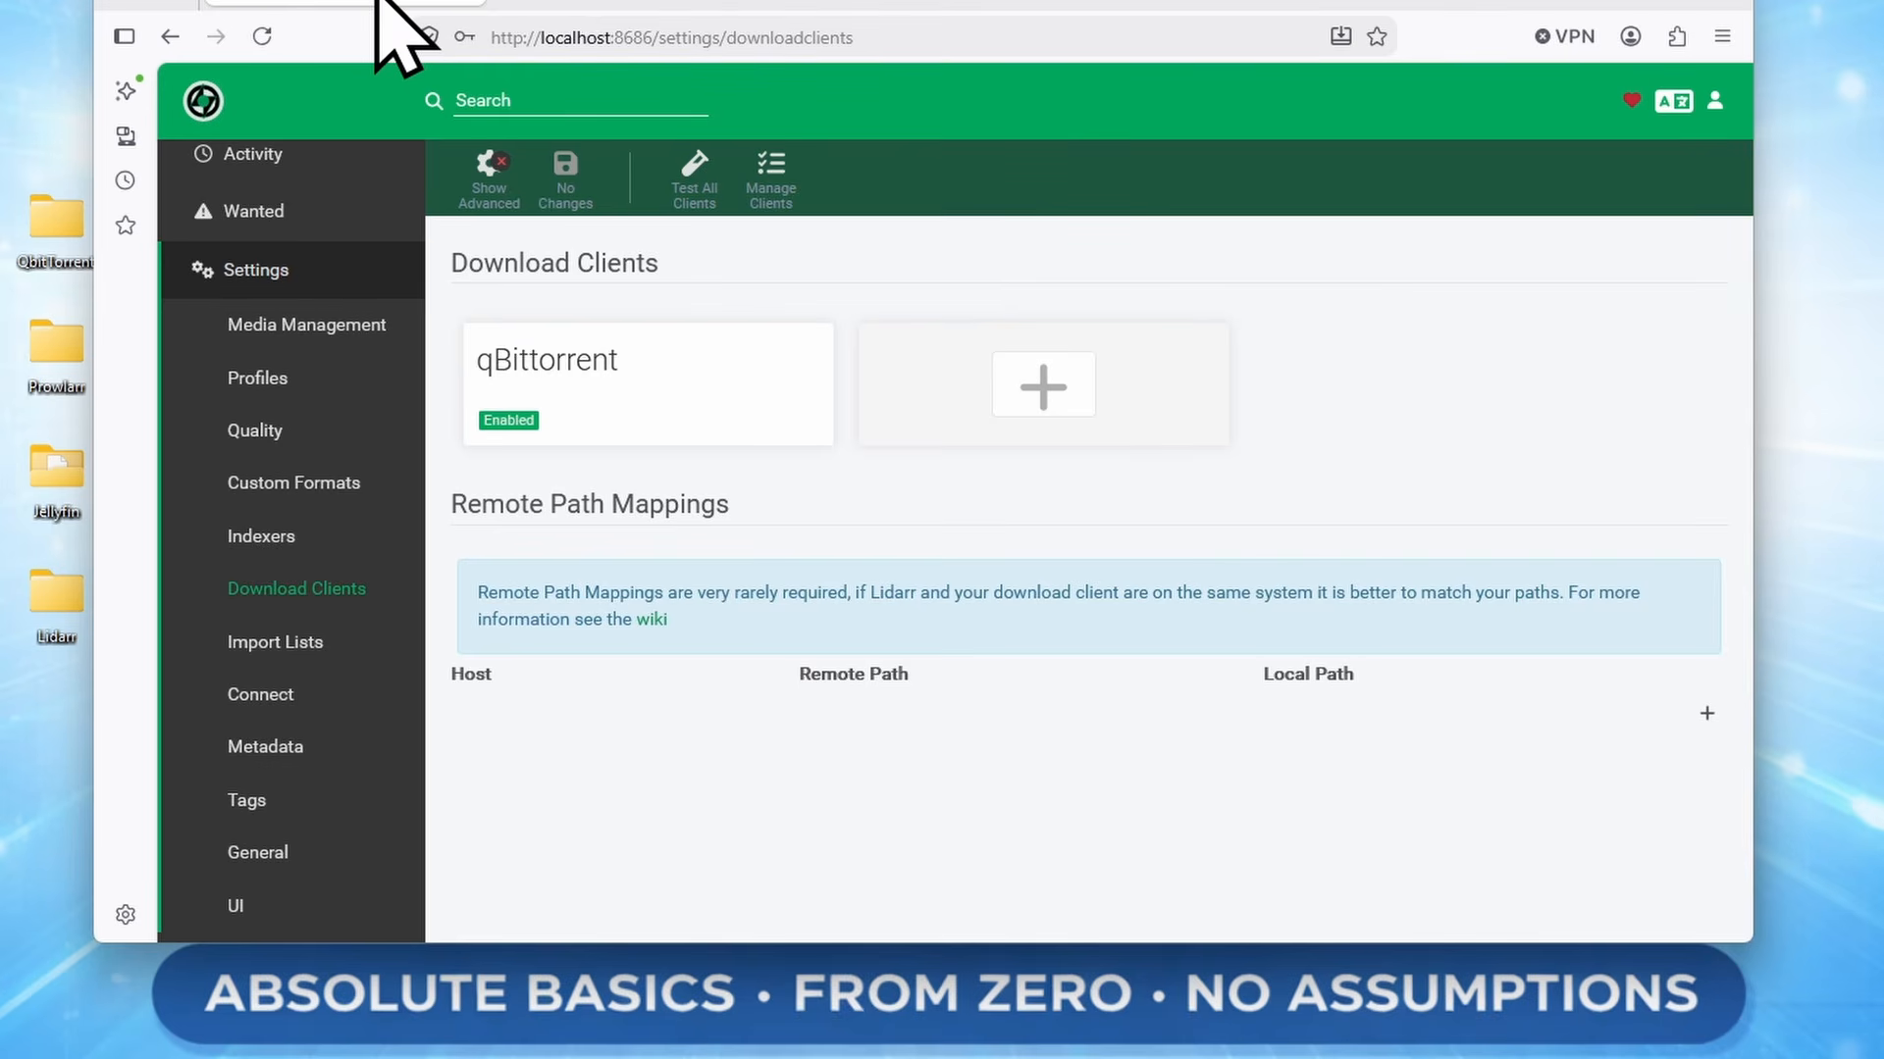
scroll(289, 785, "down", 1)
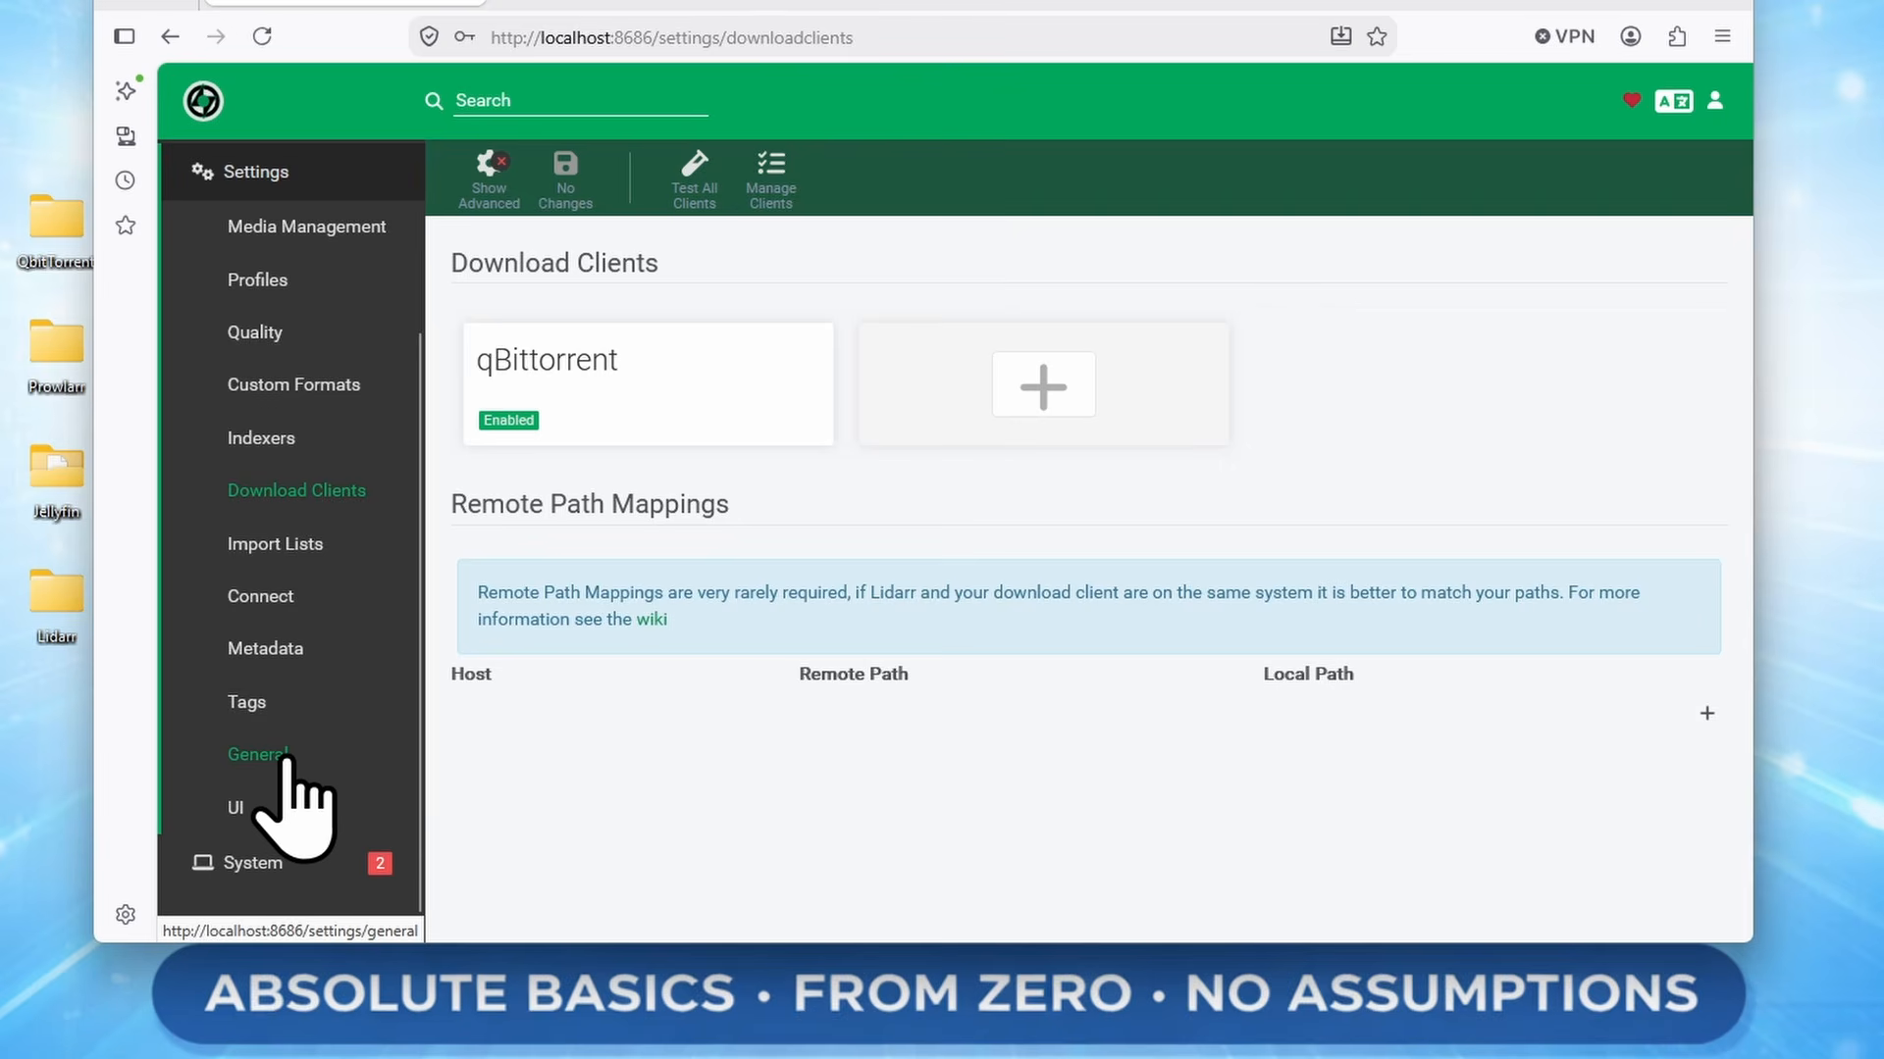
left_click(285, 761)
scroll(1454, 588, "down", 5)
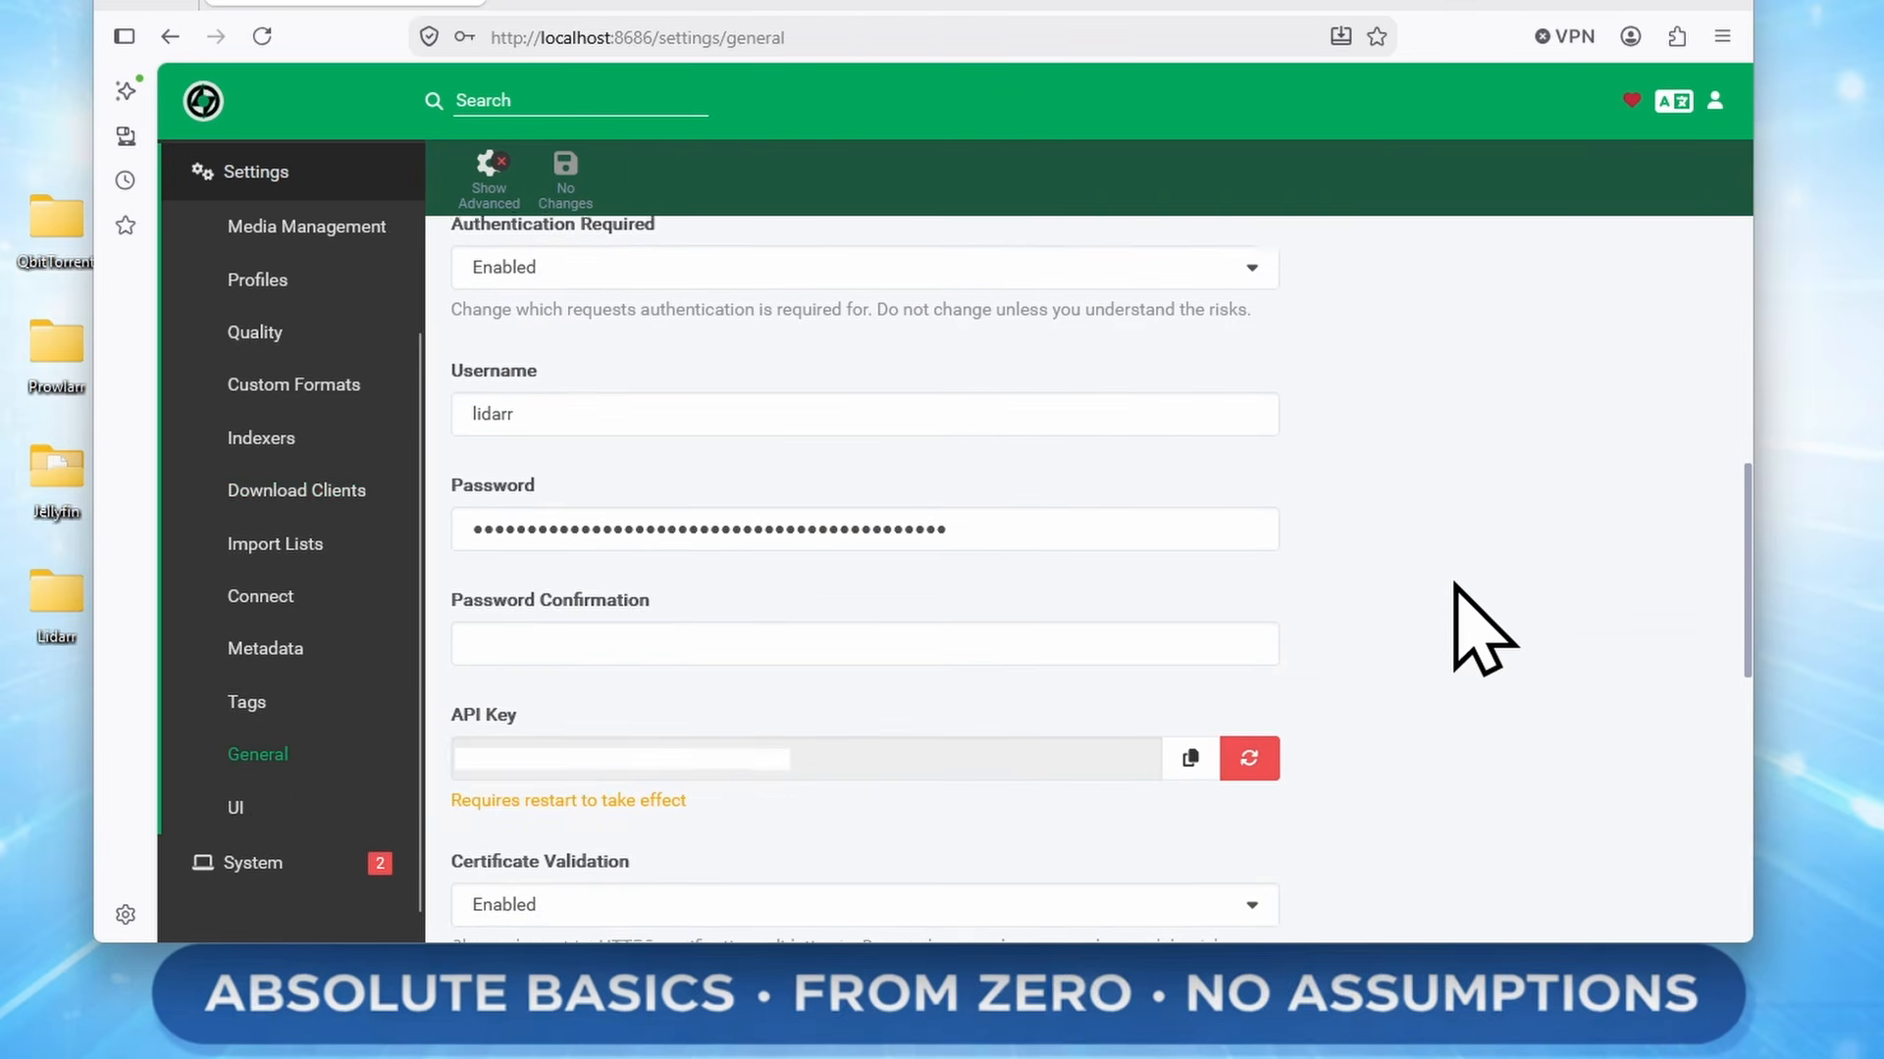
scroll(1453, 586, "down", 1)
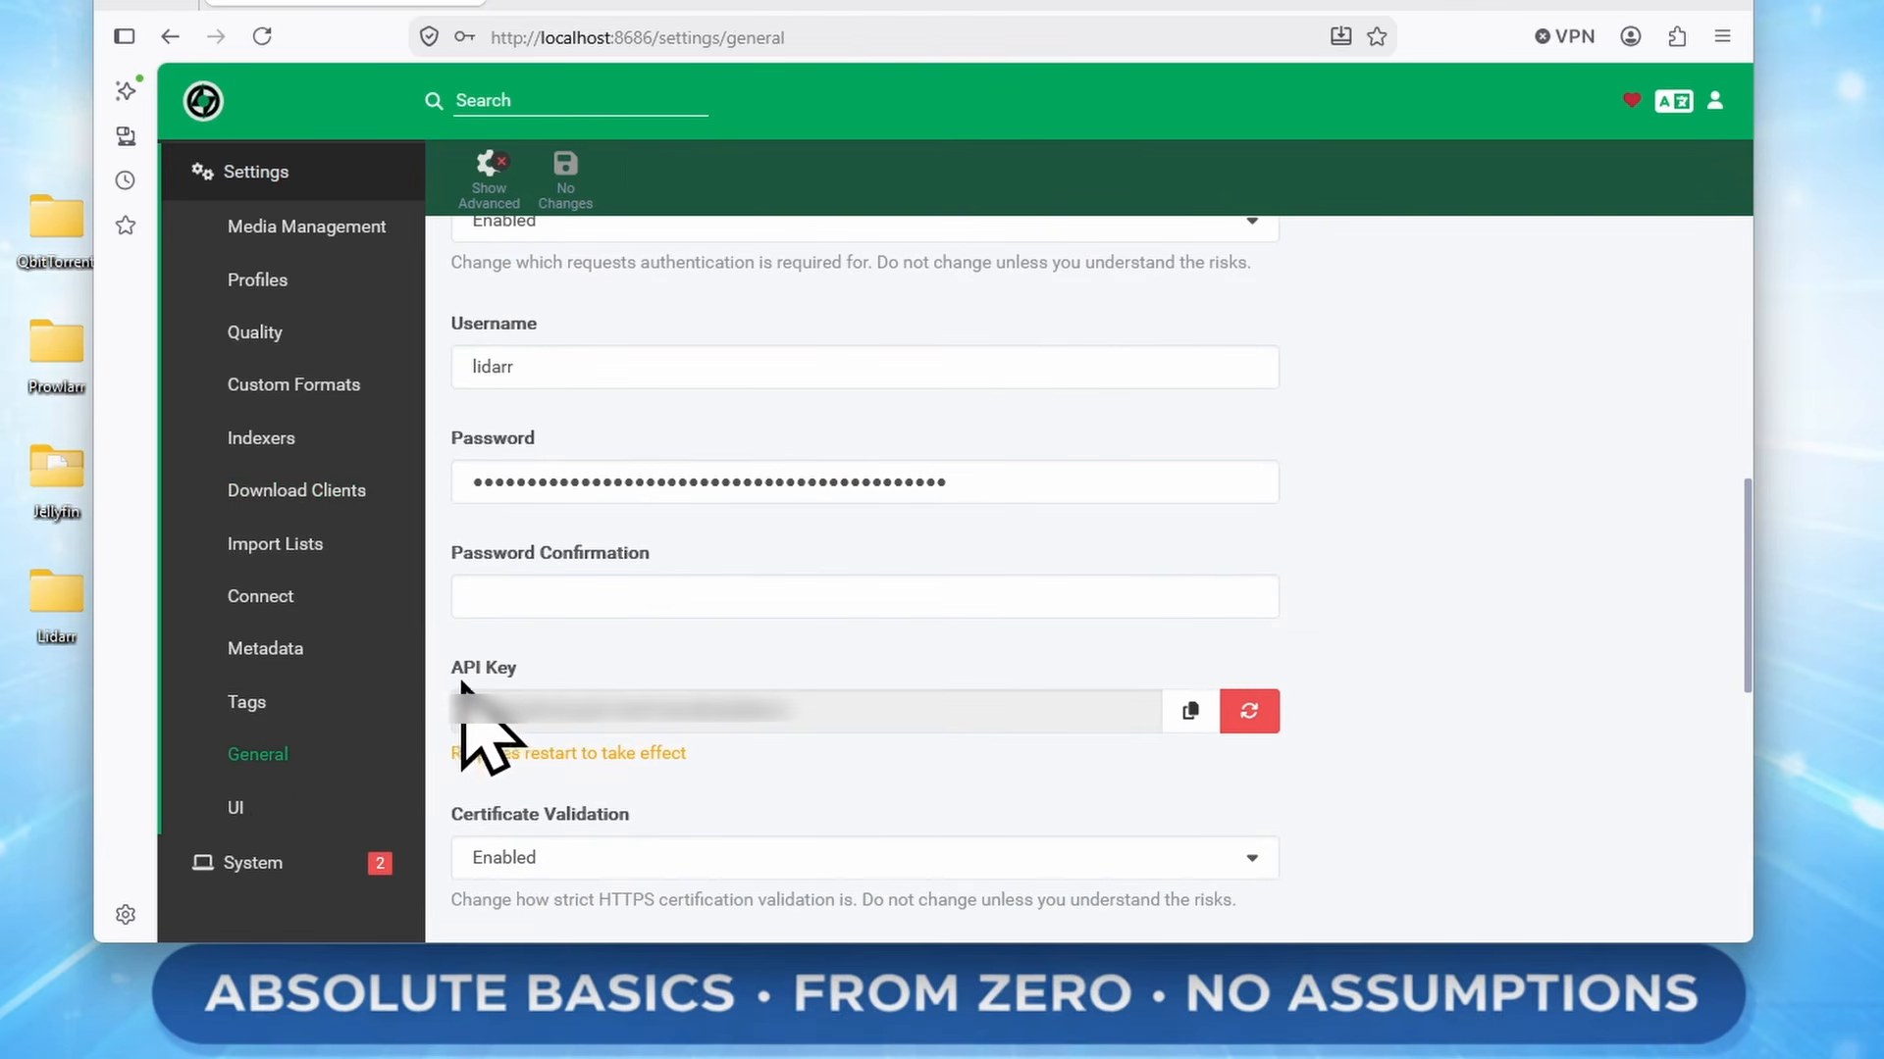
left_click(1190, 724)
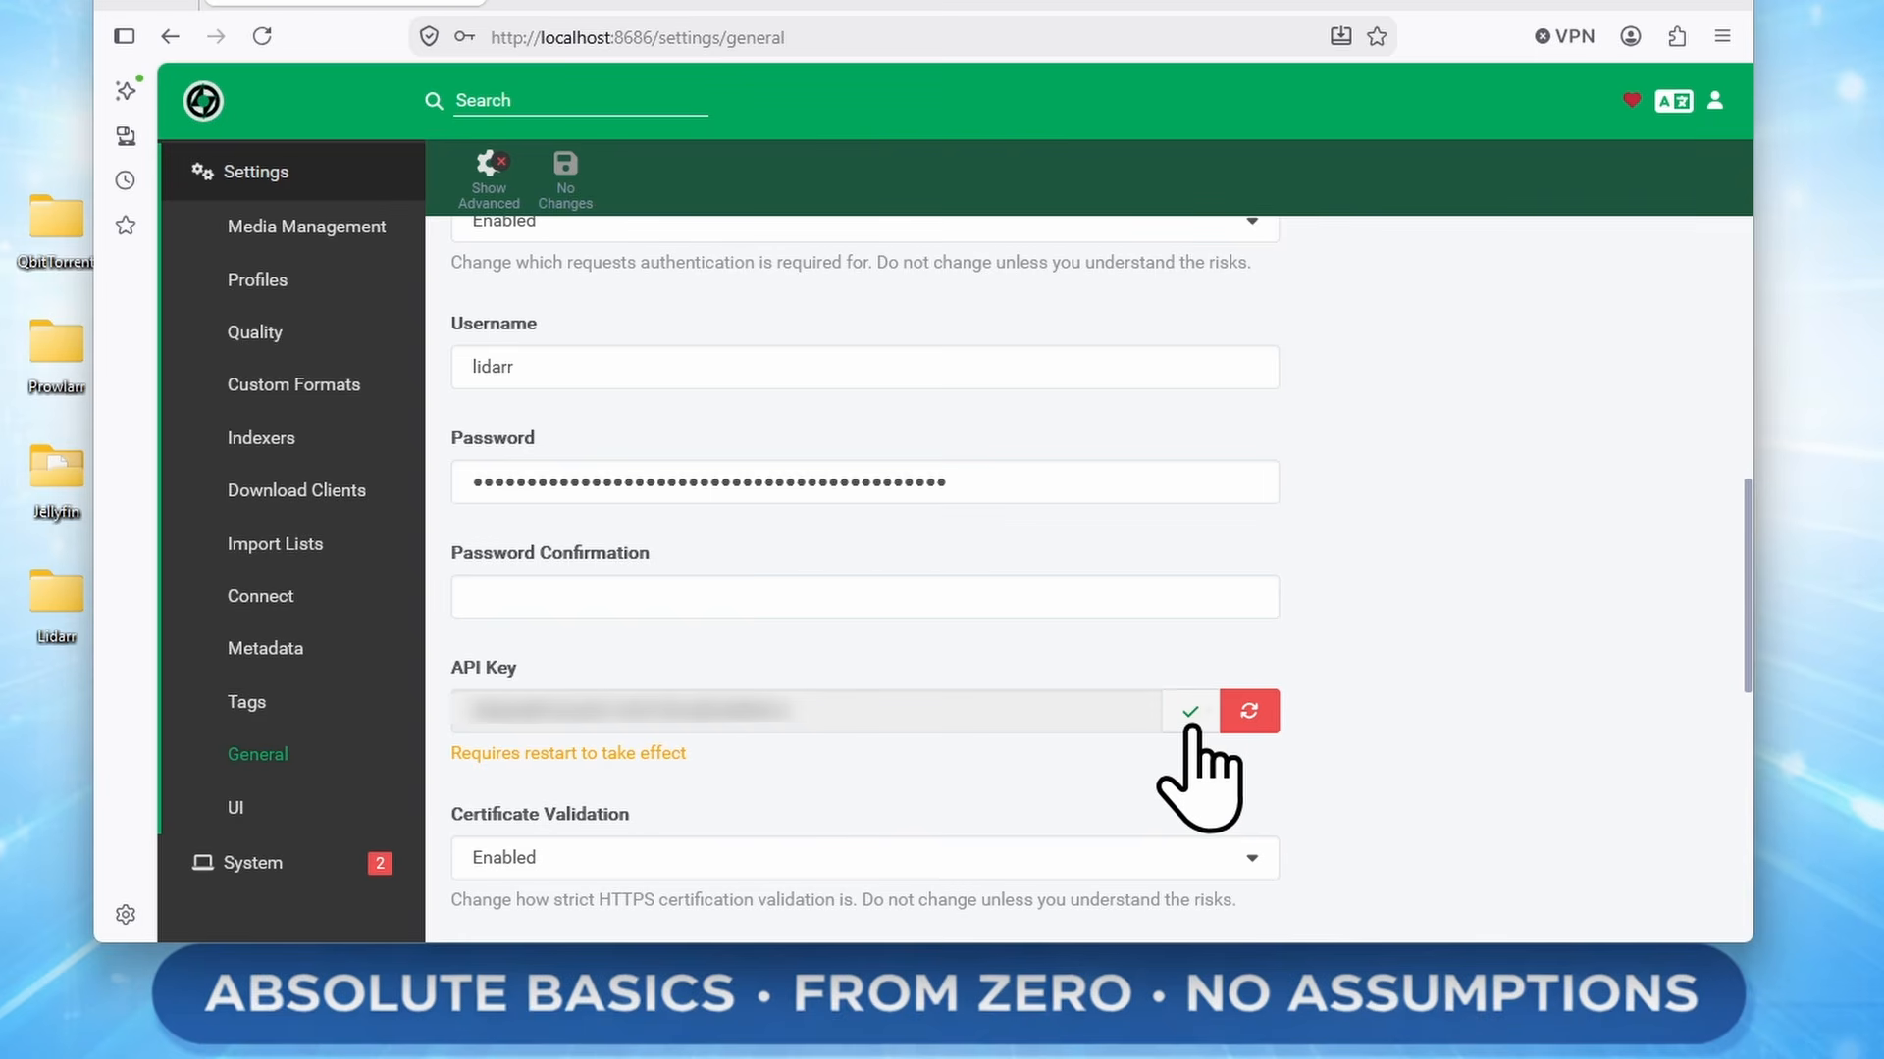
Paste the API key into Prowlarr's Lidarr application form, and save the application after testing the connection
left_click(652, 10)
left_click(970, 655)
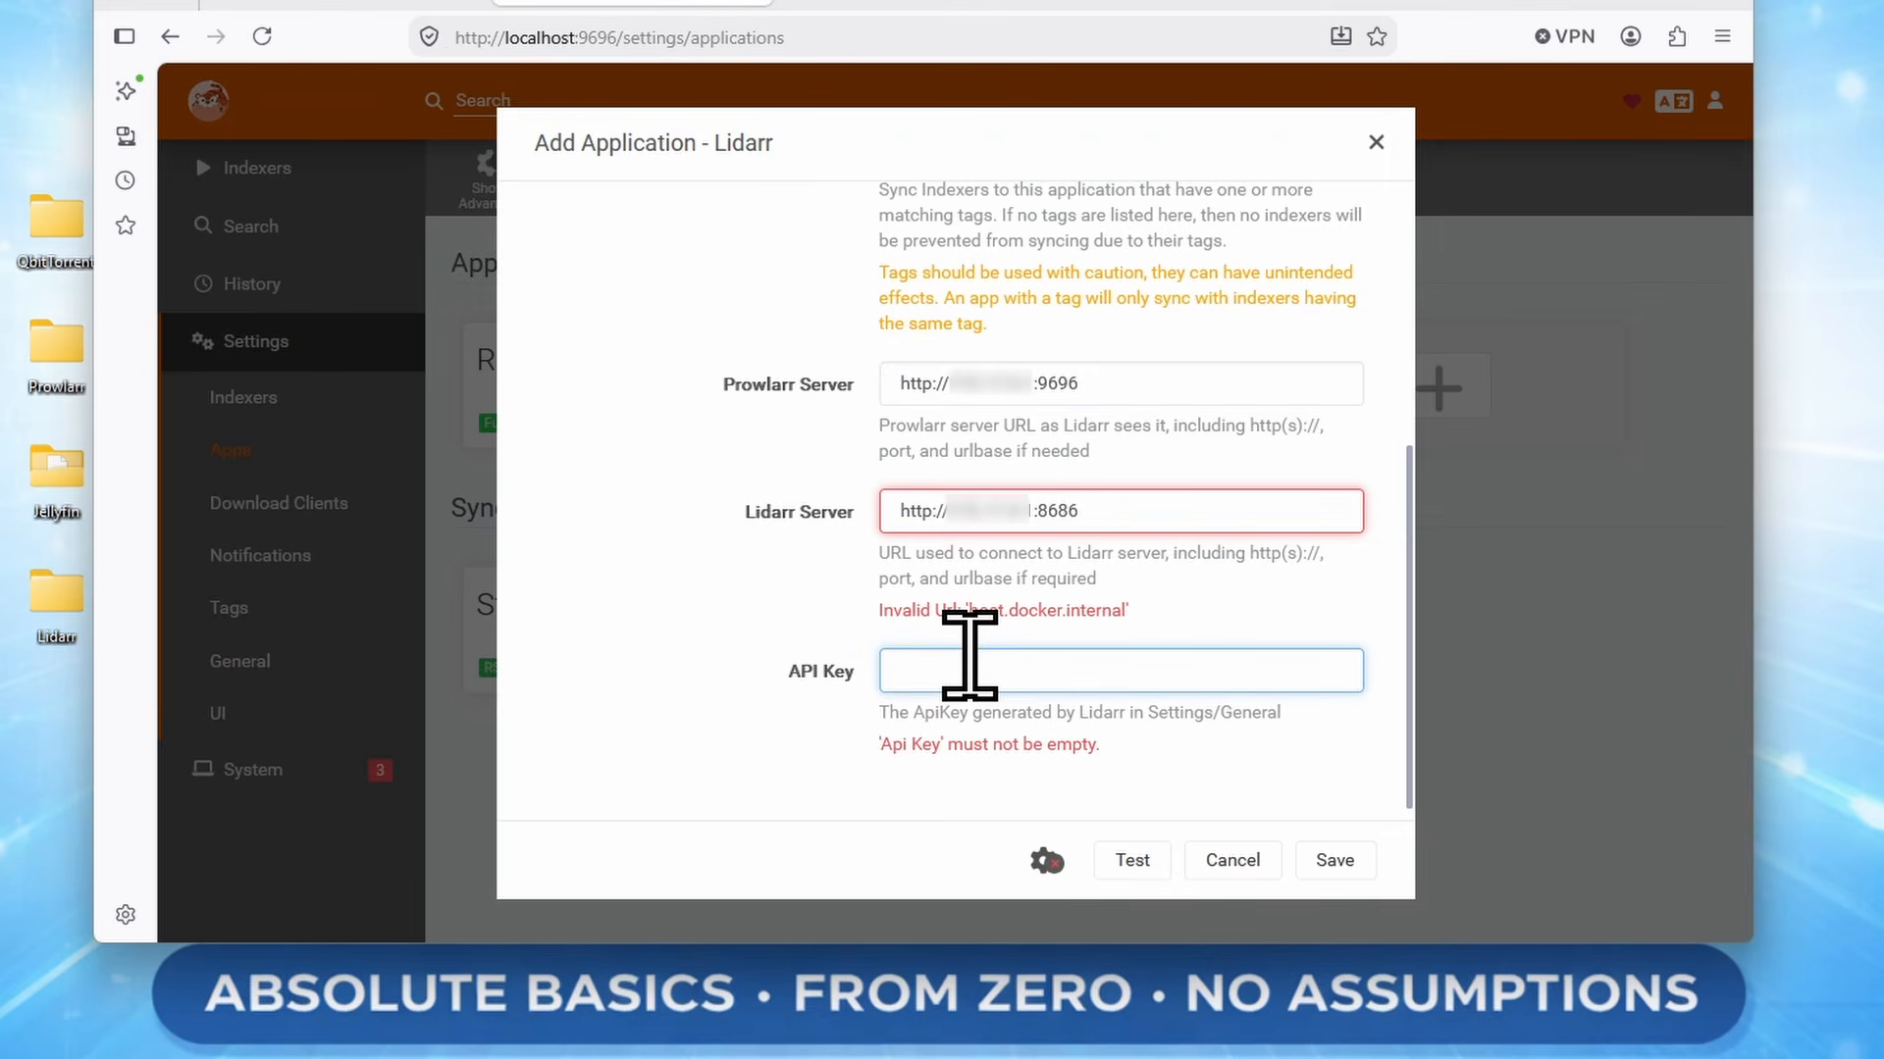
key("ctrl+v")
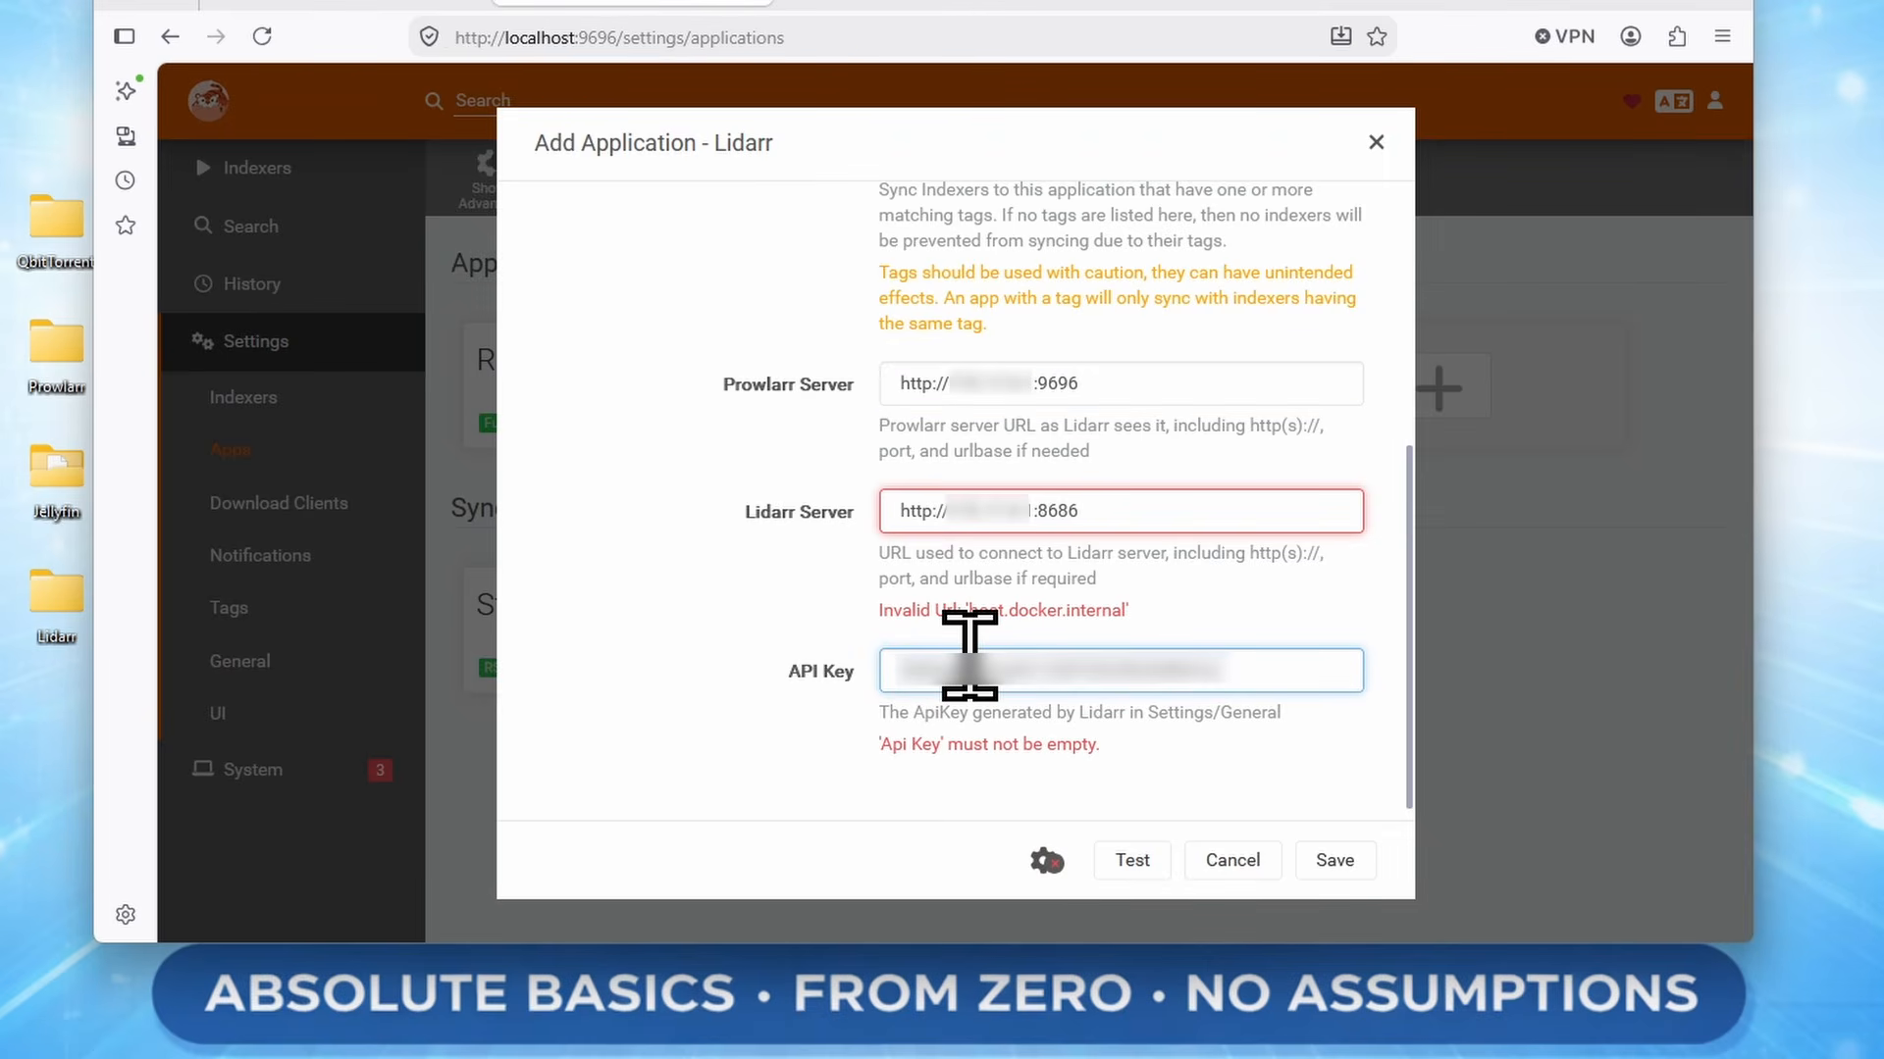
left_click(1143, 869)
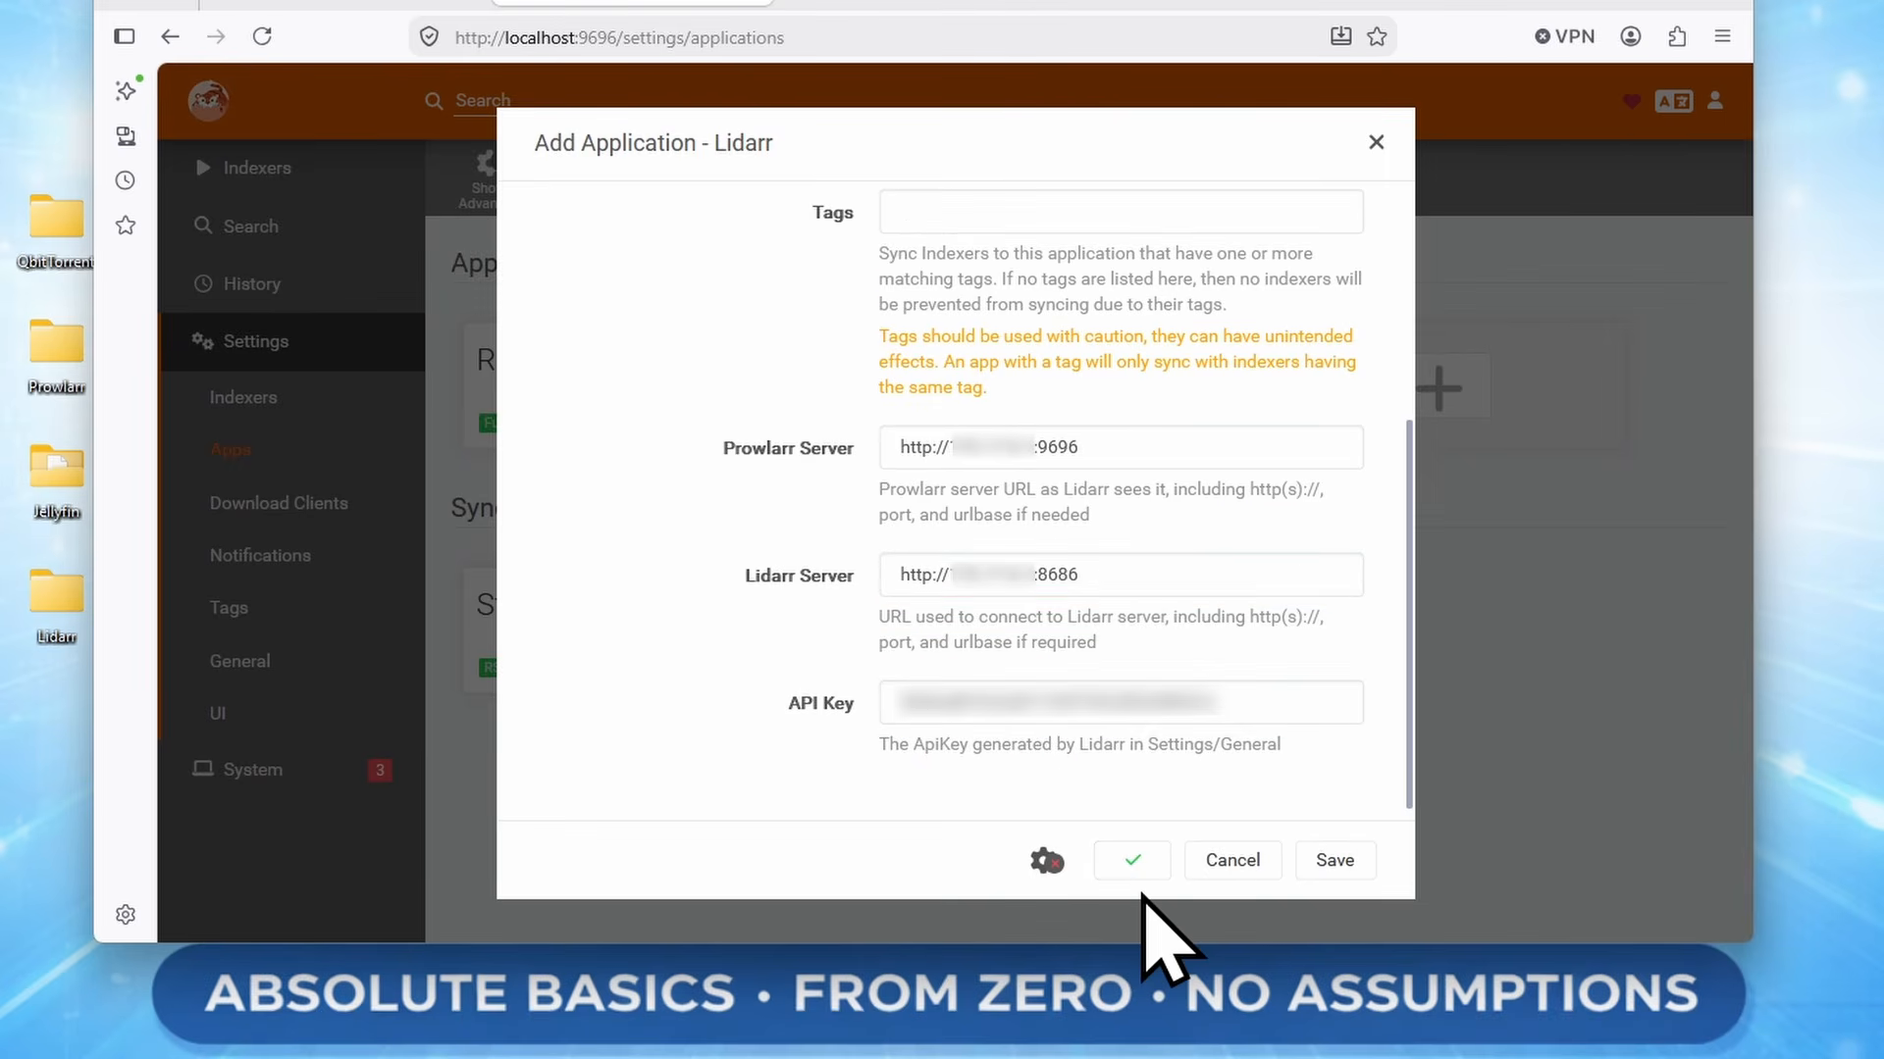
left_click(1318, 862)
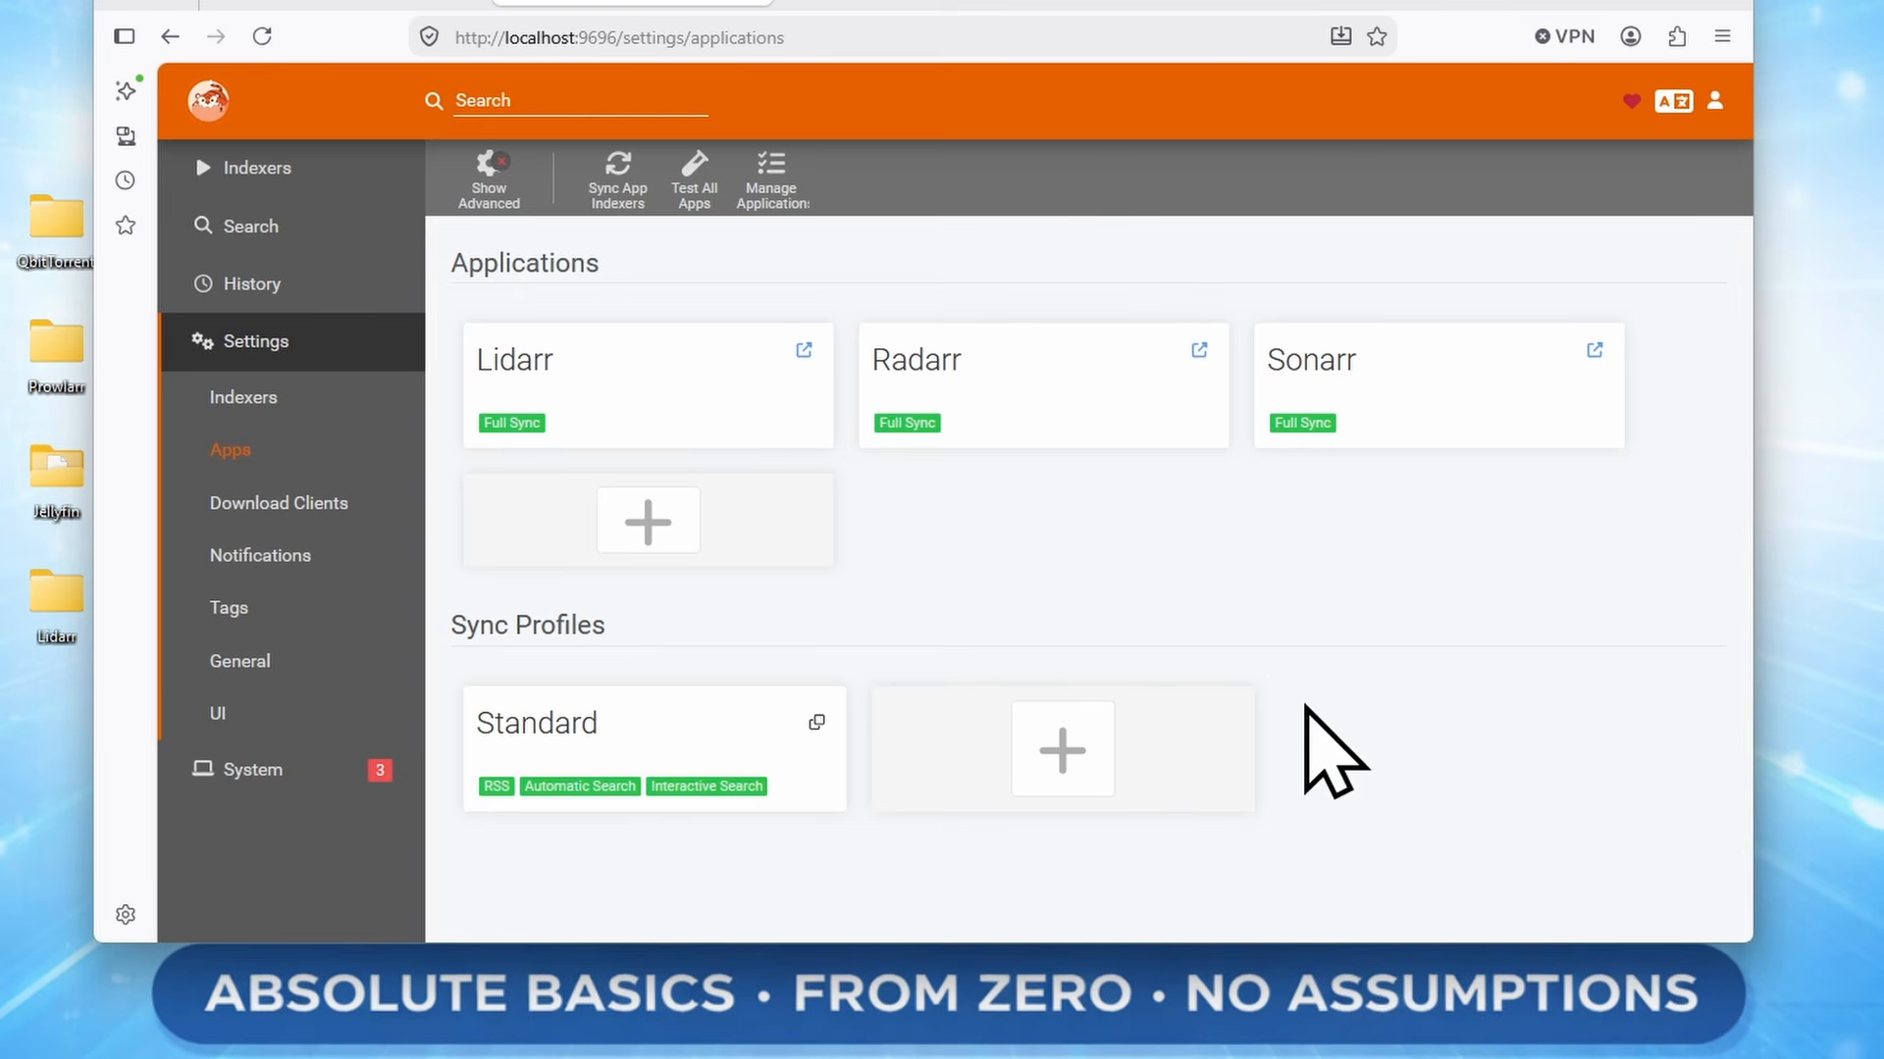
Return to Lidarr and check which indexers its Indexers settings hold
left_click(760, 2)
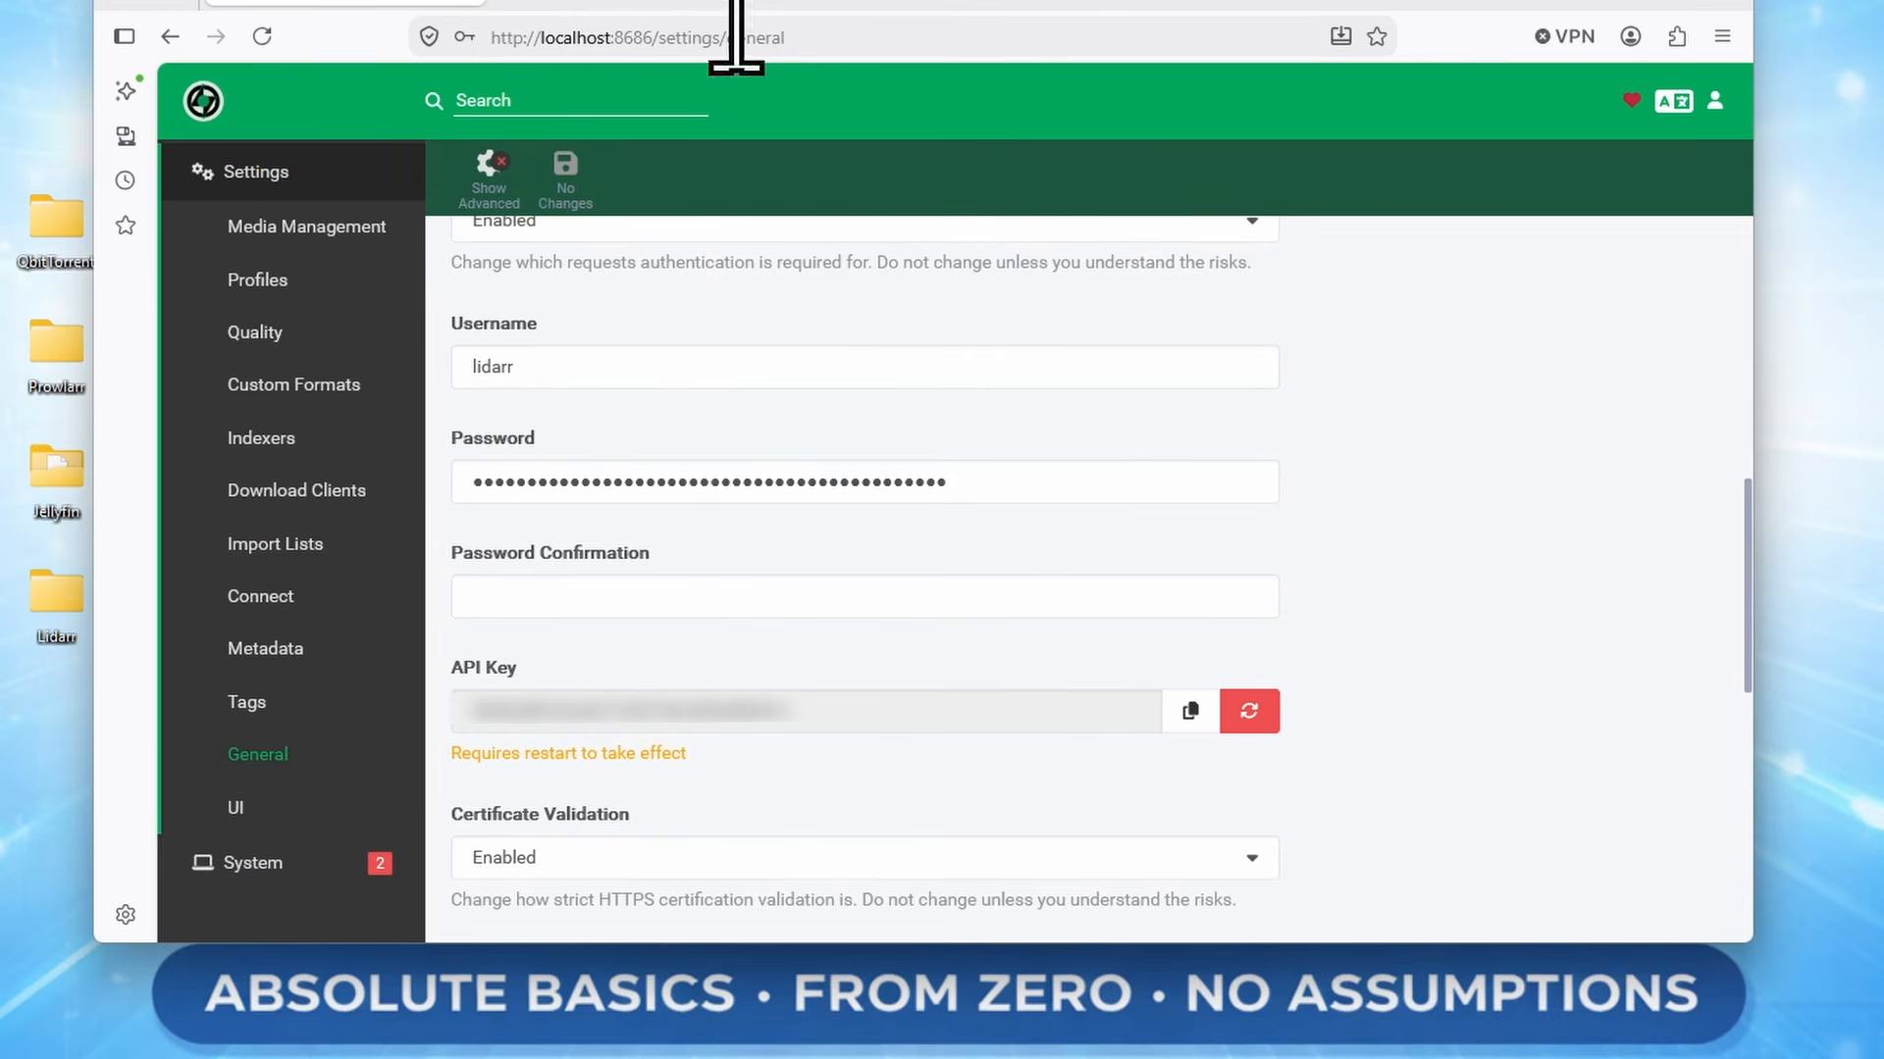
left_click(277, 438)
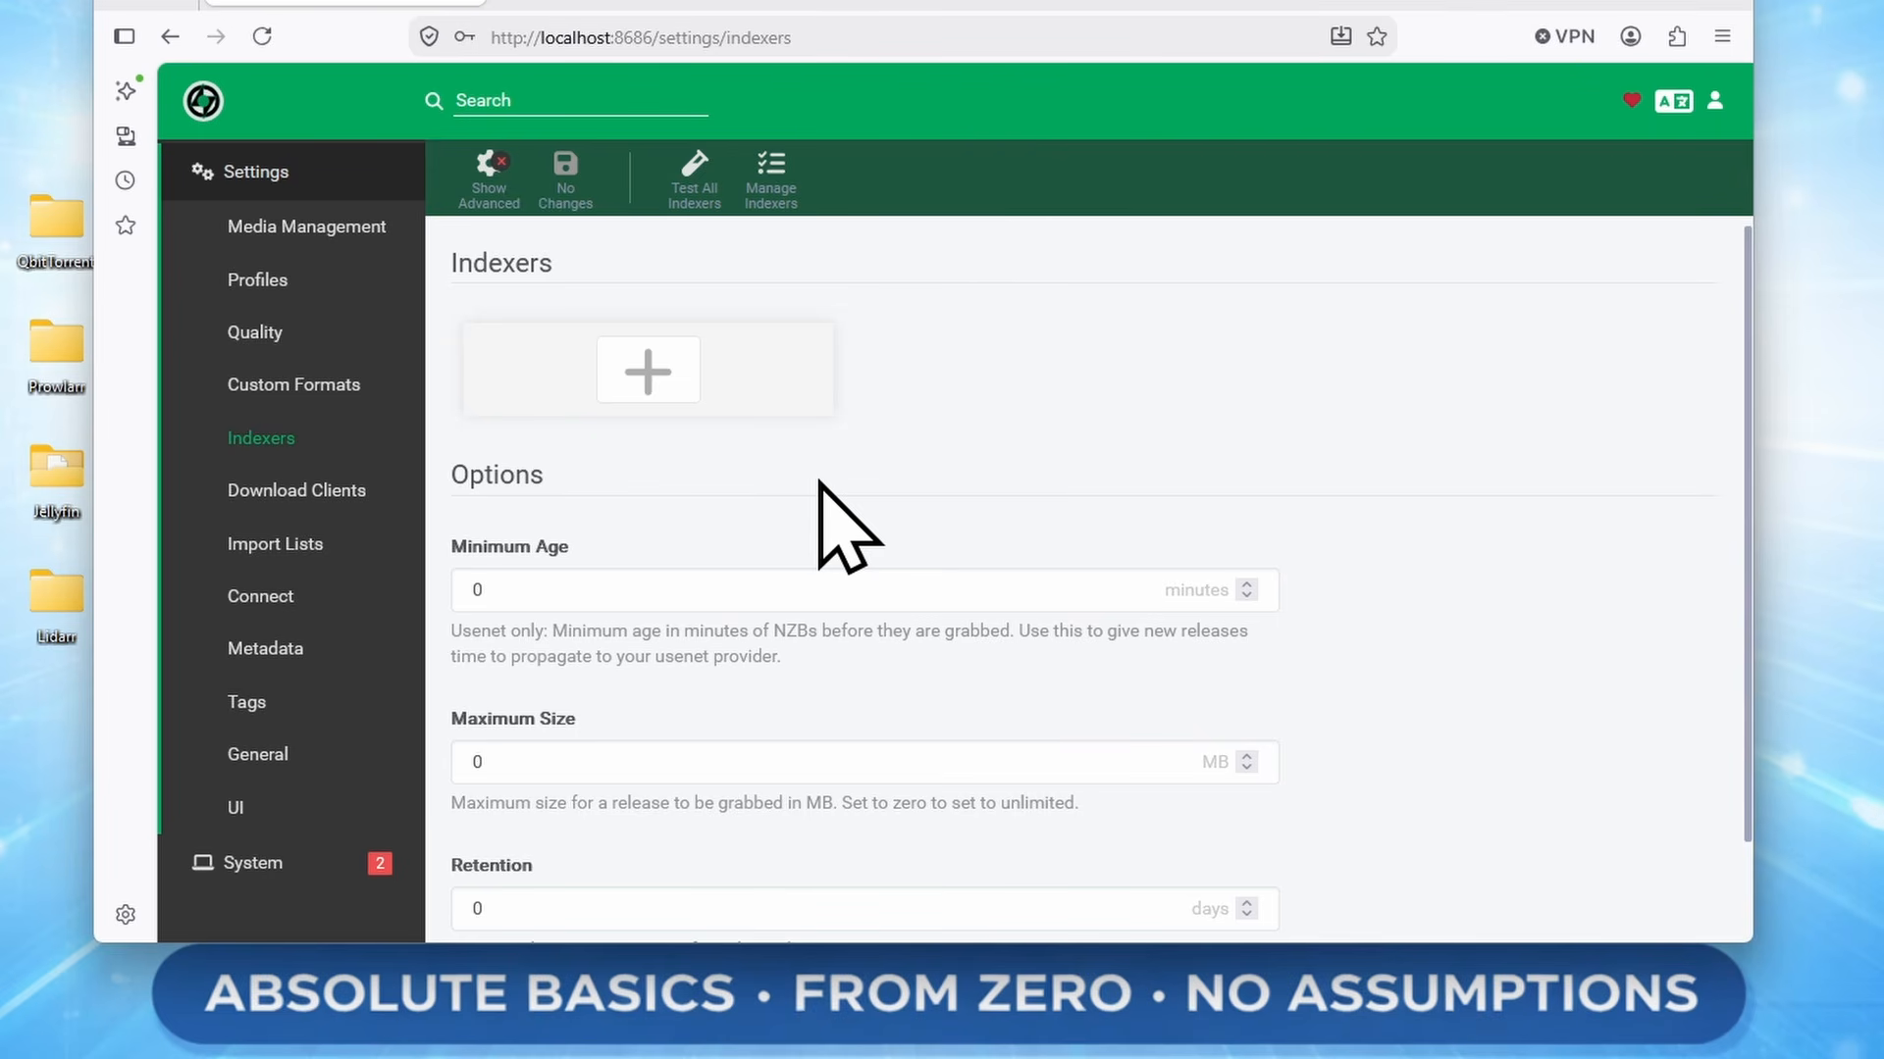
Start adding a root folder in Lidarr's Media Management settings and name it Music
scroll(206, 599, "up", 3)
left_click(371, 455)
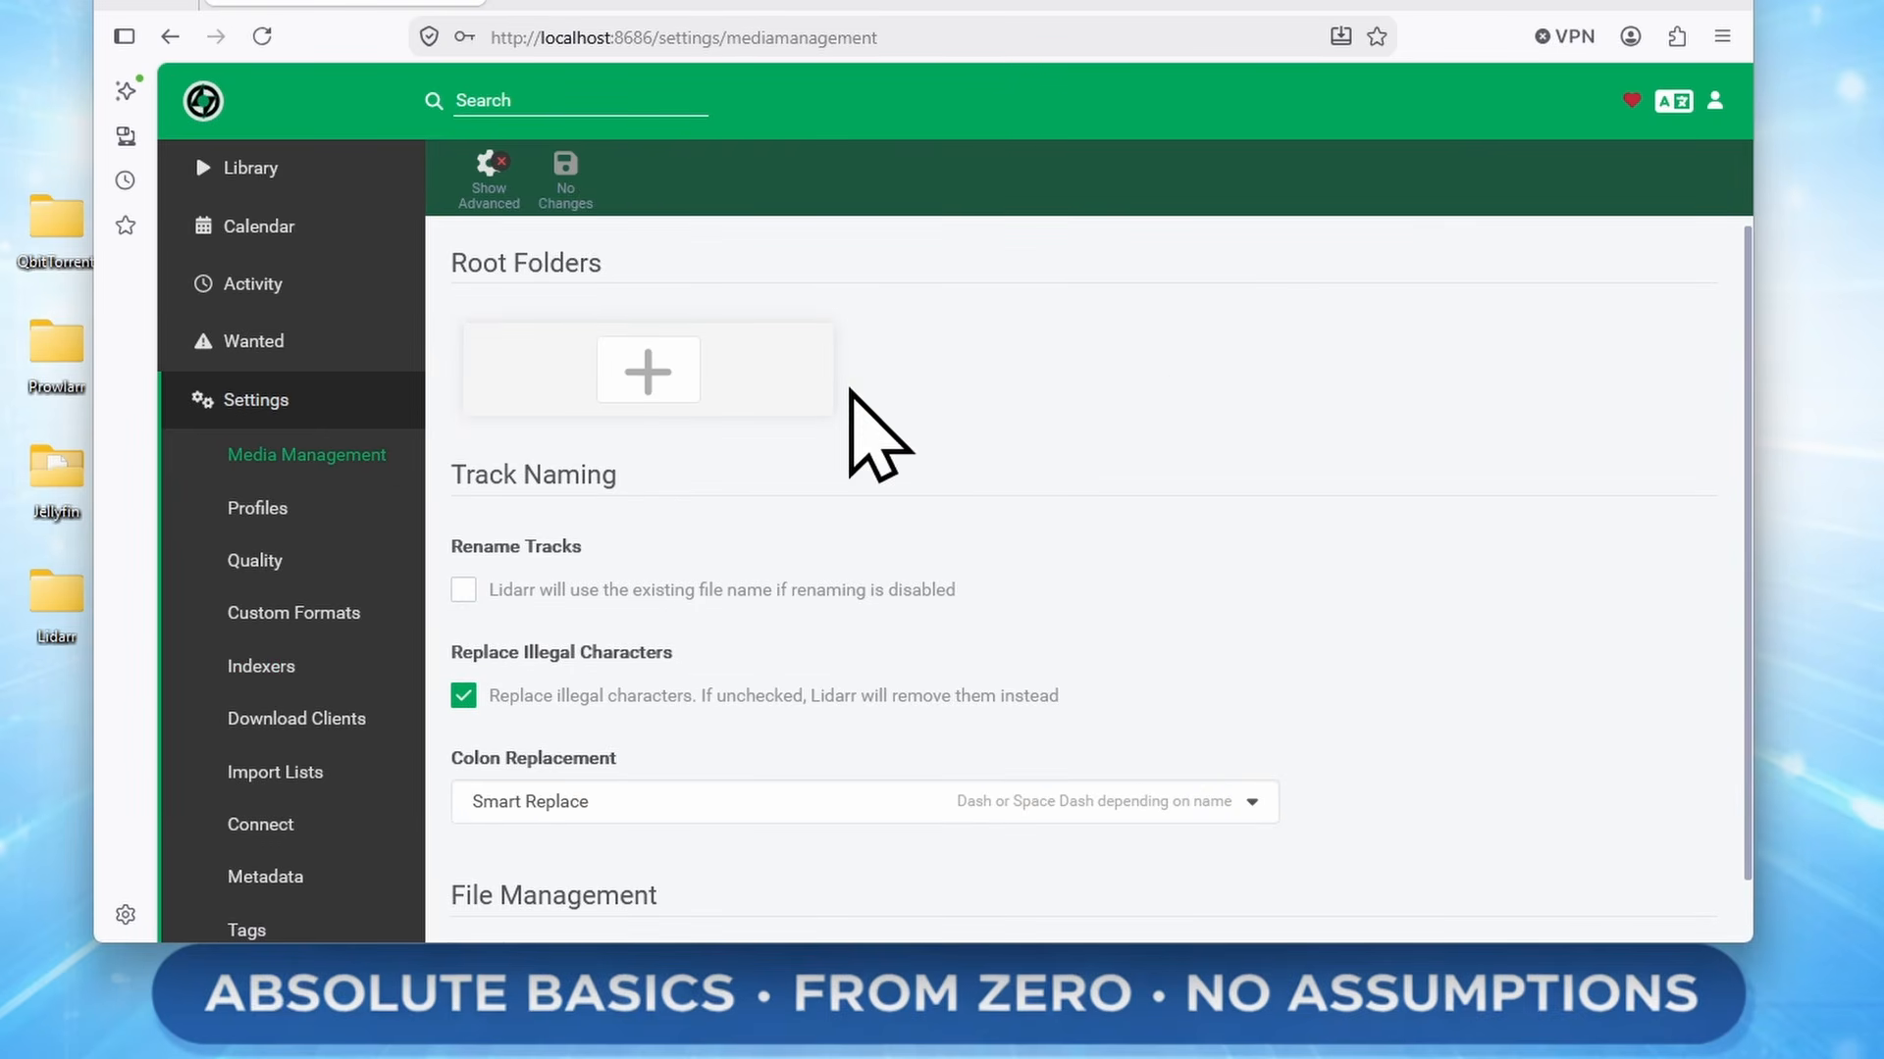
left_click(674, 383)
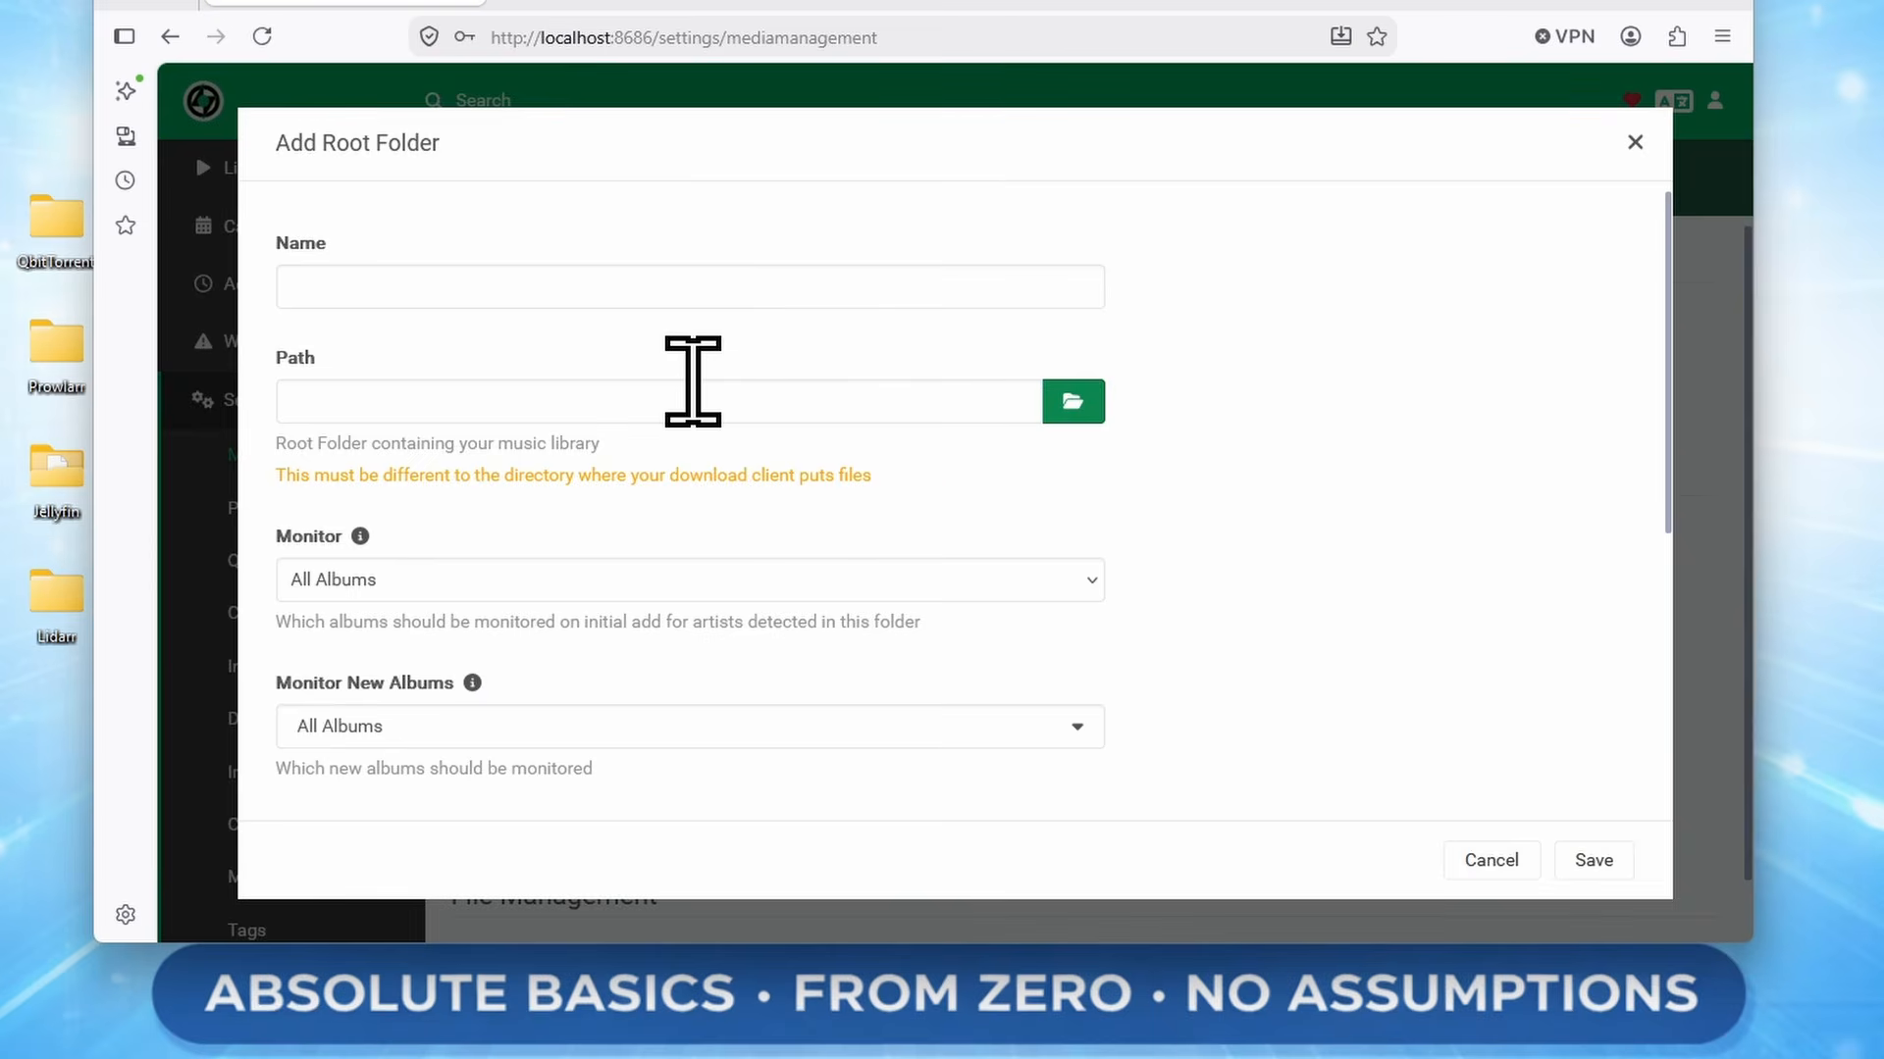
left_click(498, 285)
type("Music")
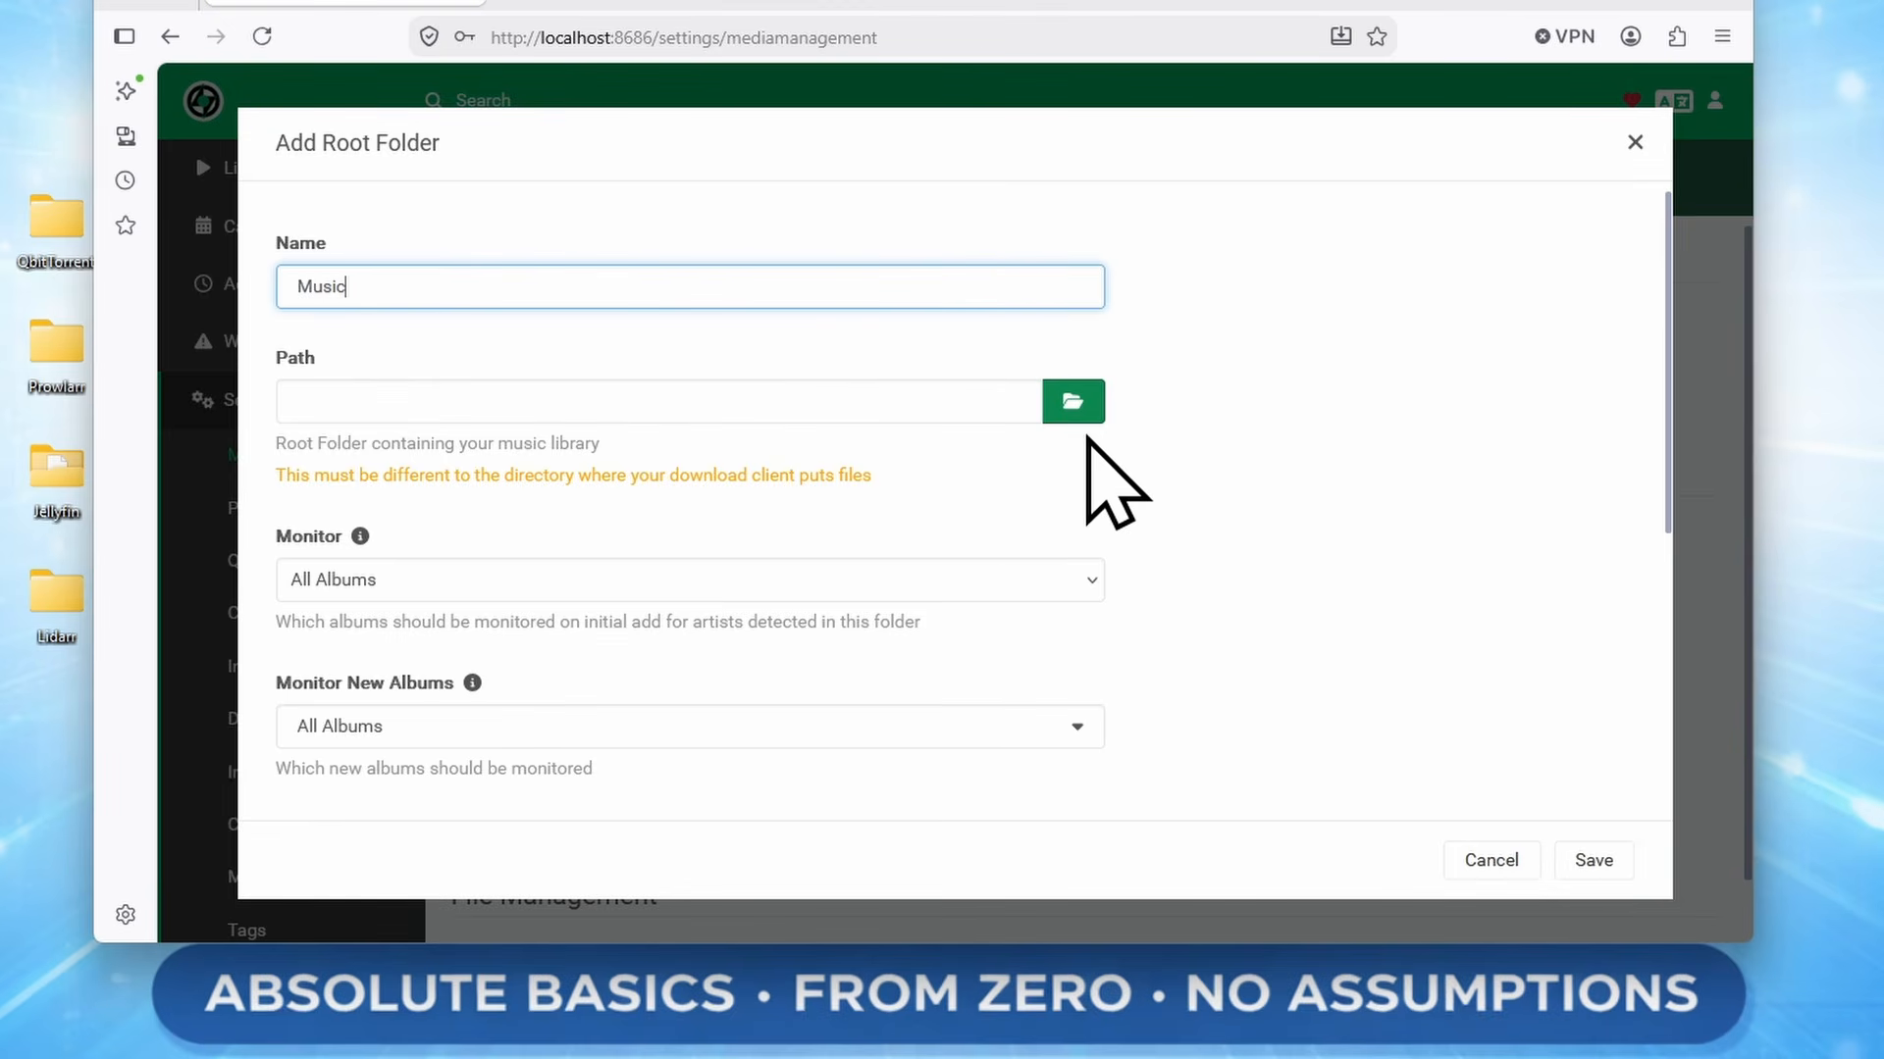
Set the root folder's path to /music/ and save it with the default monitoring and profile options
left_click(1077, 400)
scroll(945, 631, "down", 5)
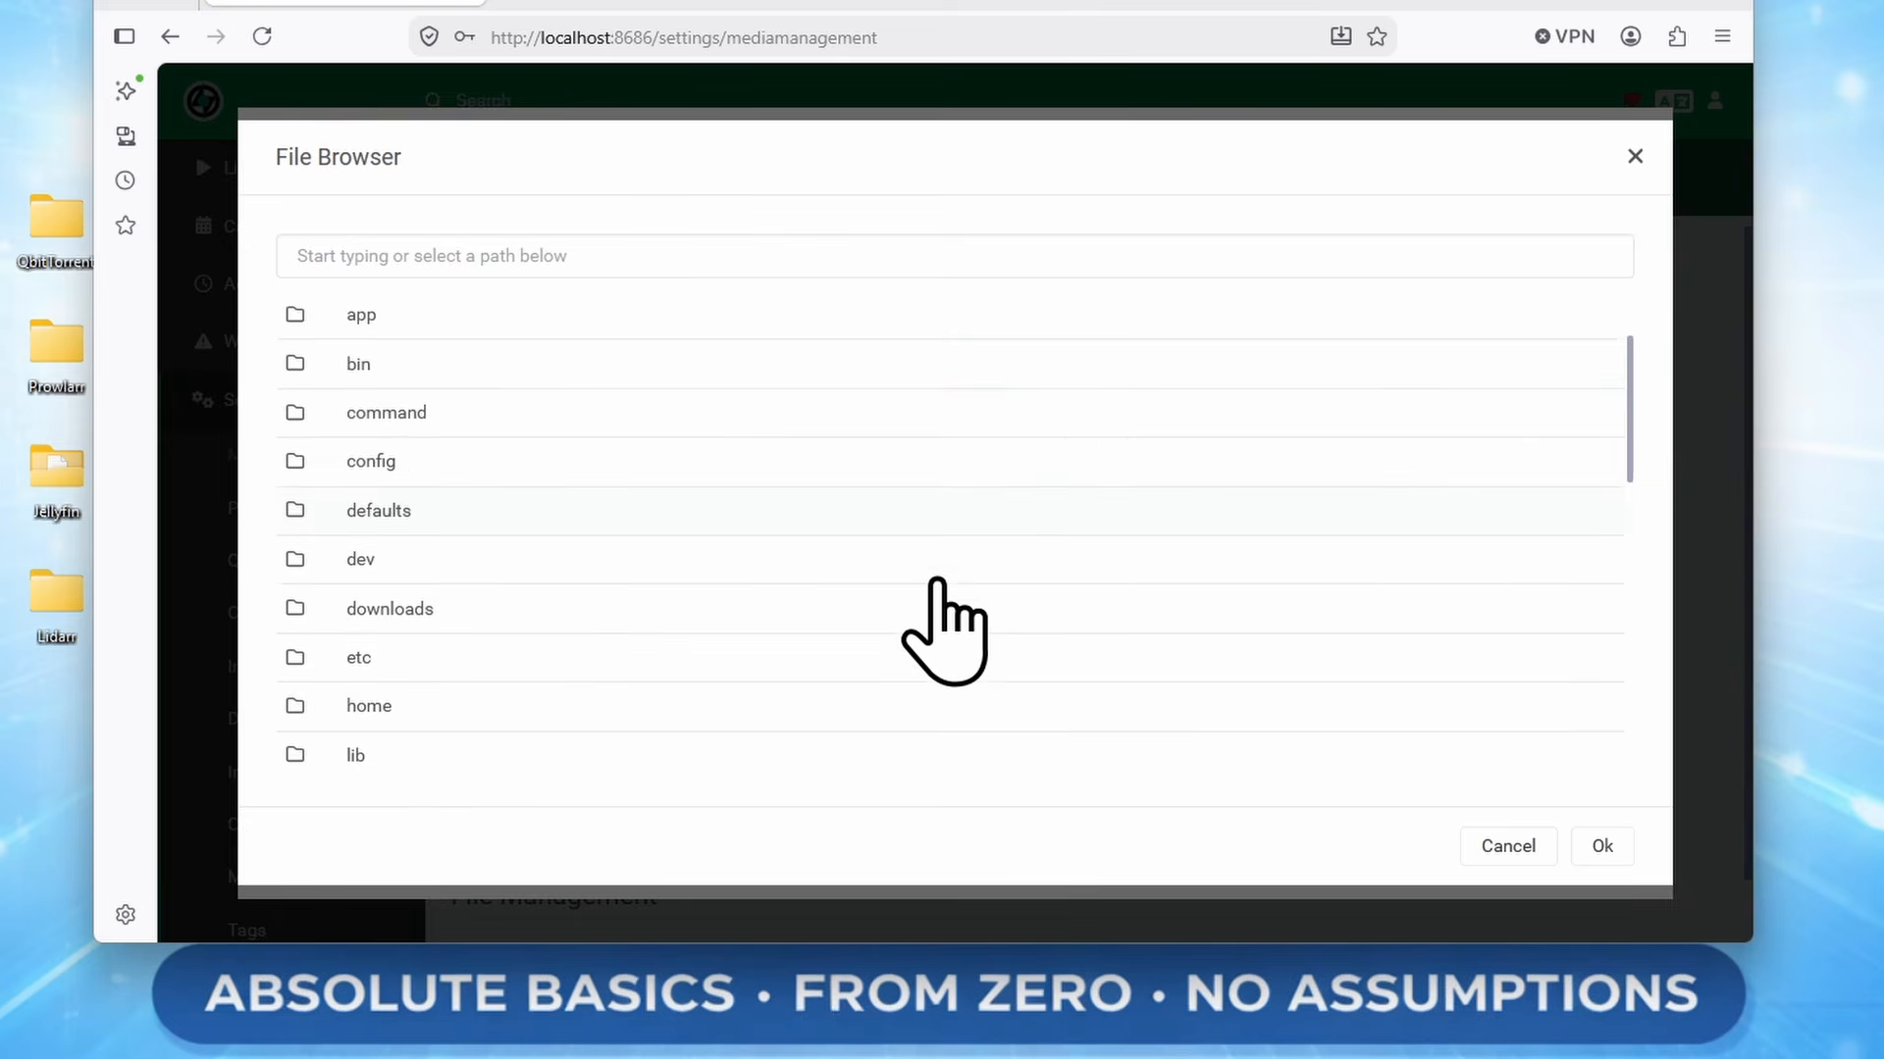
left_click(365, 626)
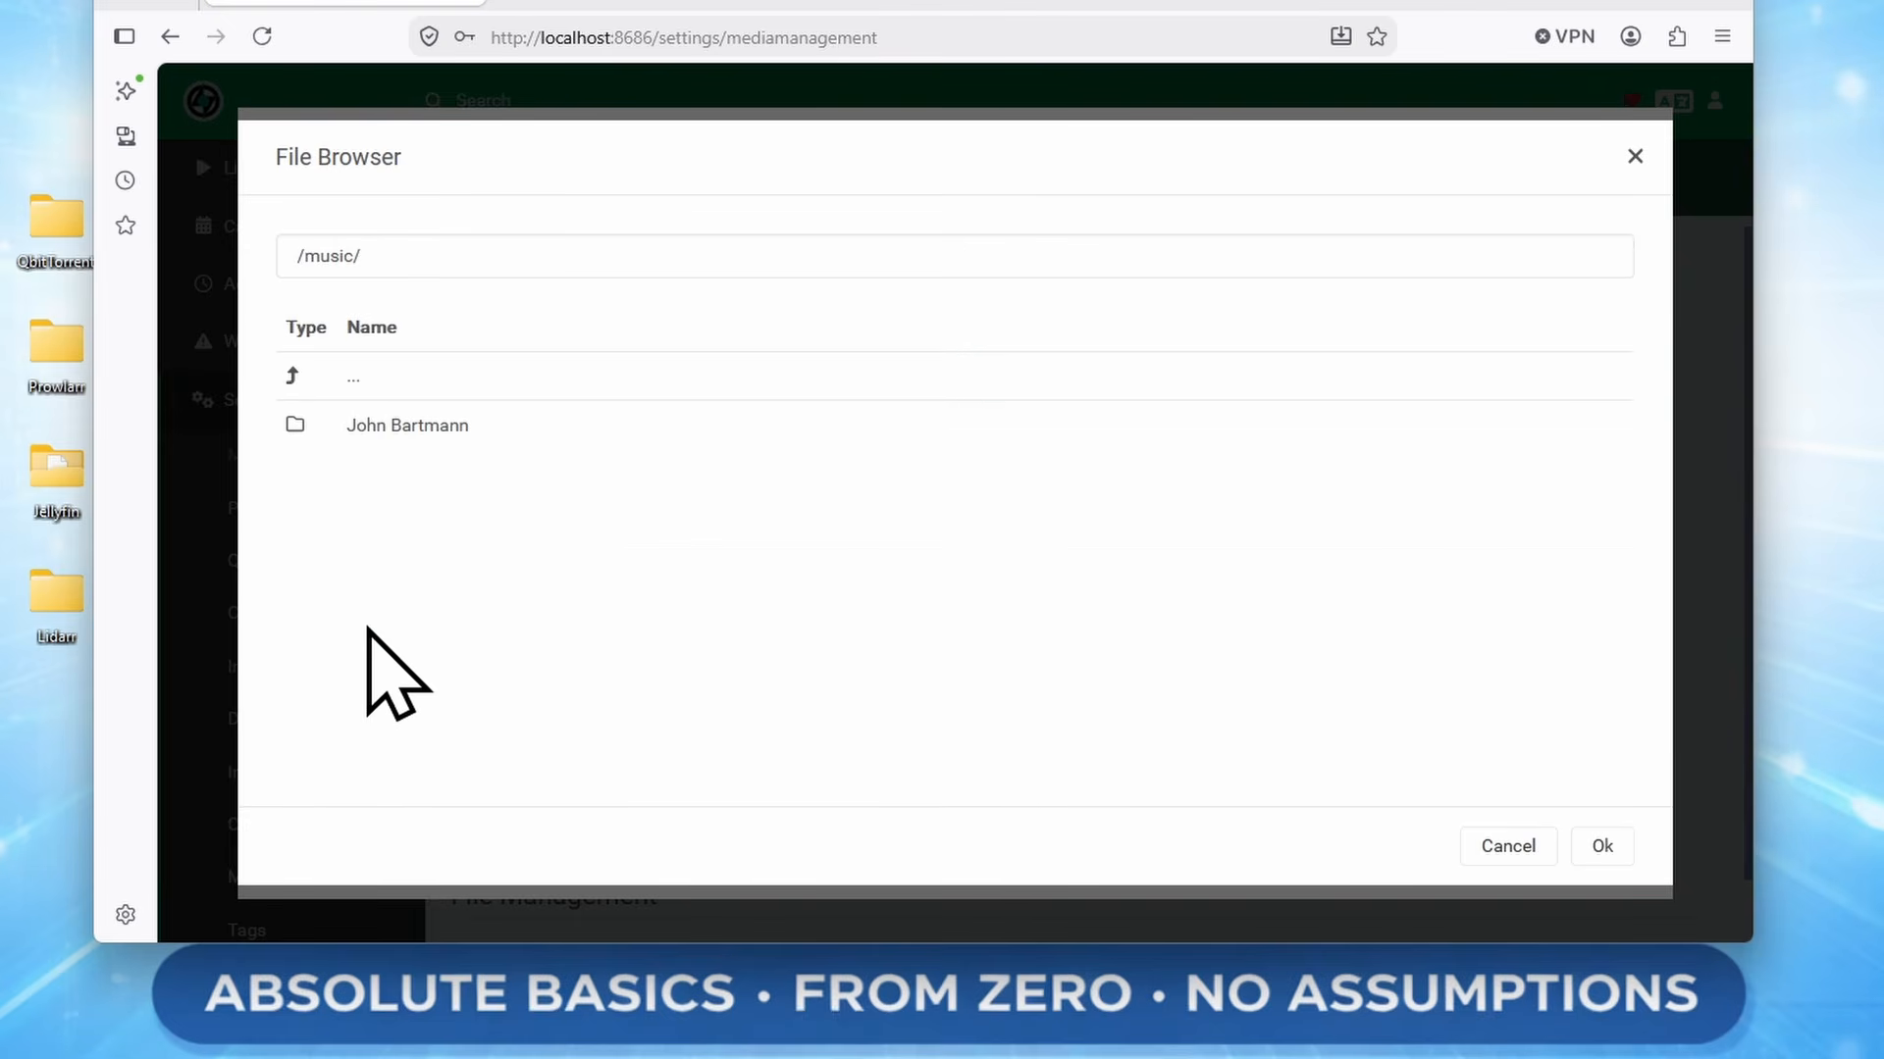
left_click(1602, 846)
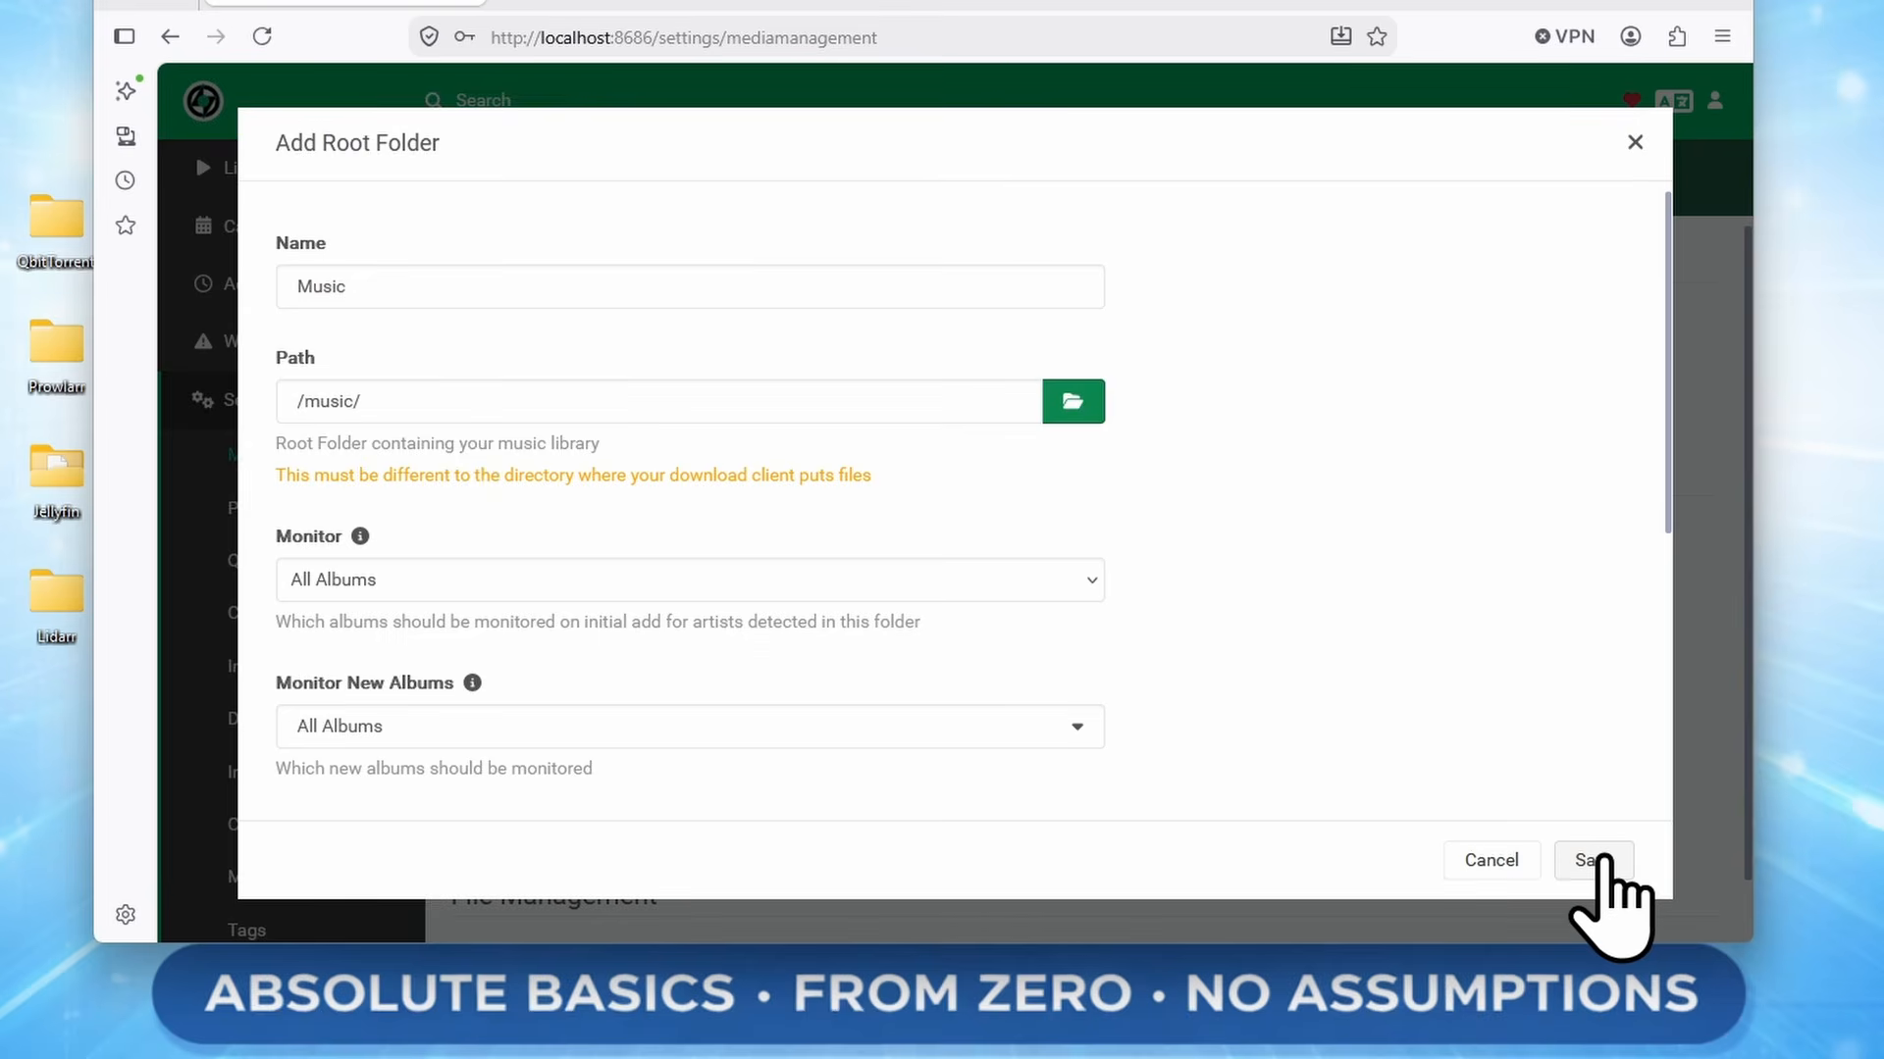
scroll(1175, 694, "down", 2)
scroll(1176, 694, "down", 3)
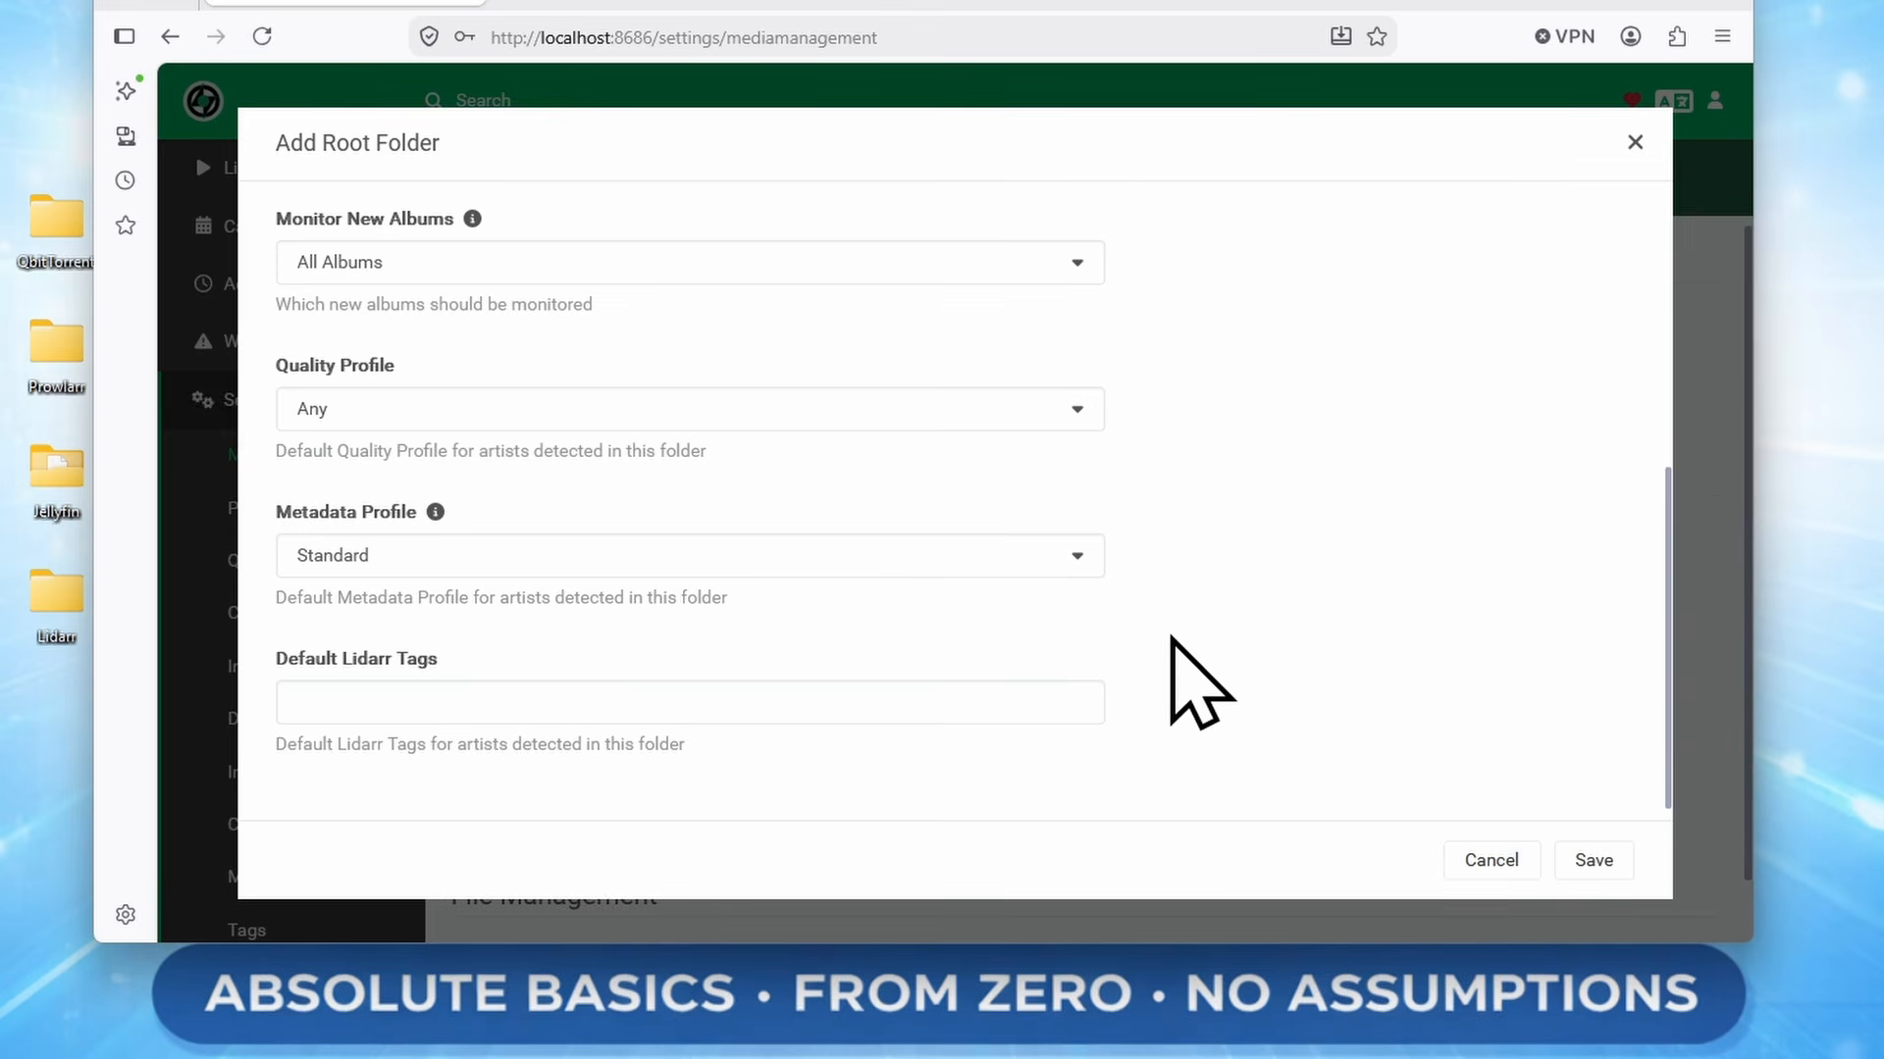
left_click(1575, 855)
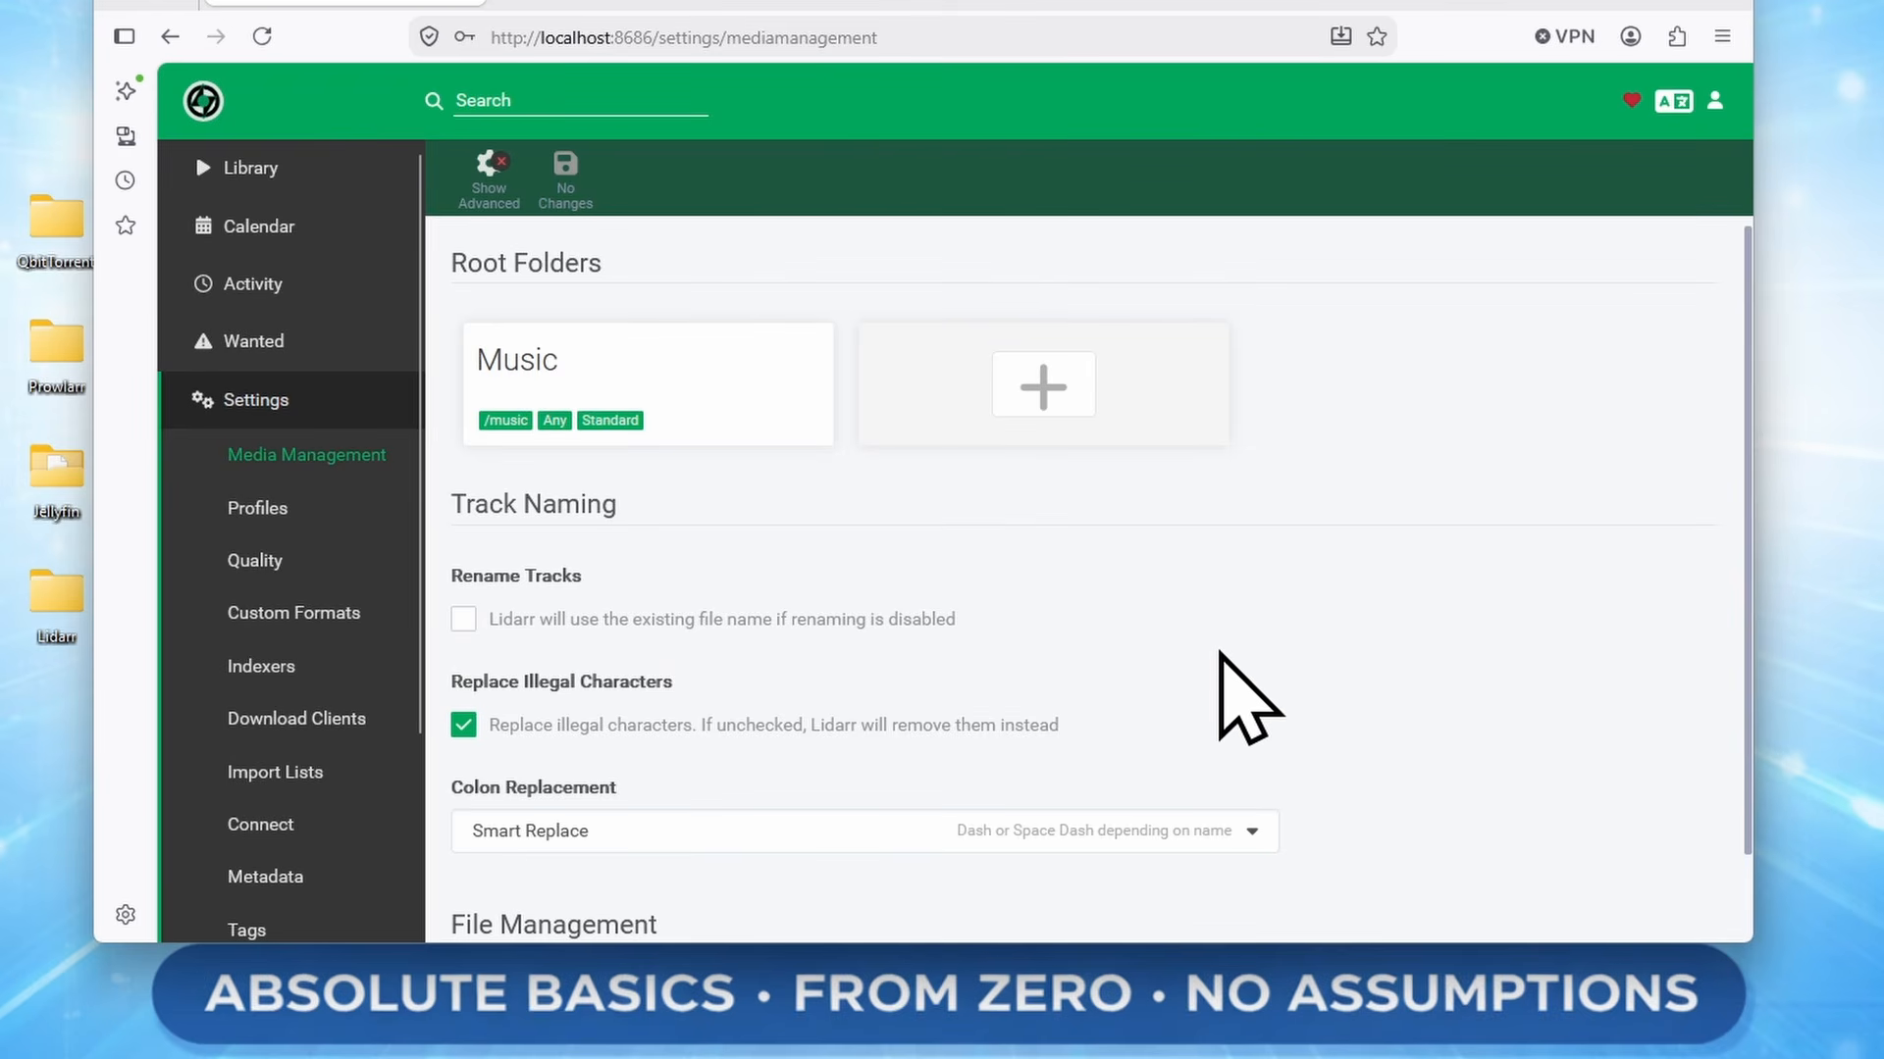
Review the track naming options and open Lidarr's quality settings
scroll(1246, 697, "down", 1)
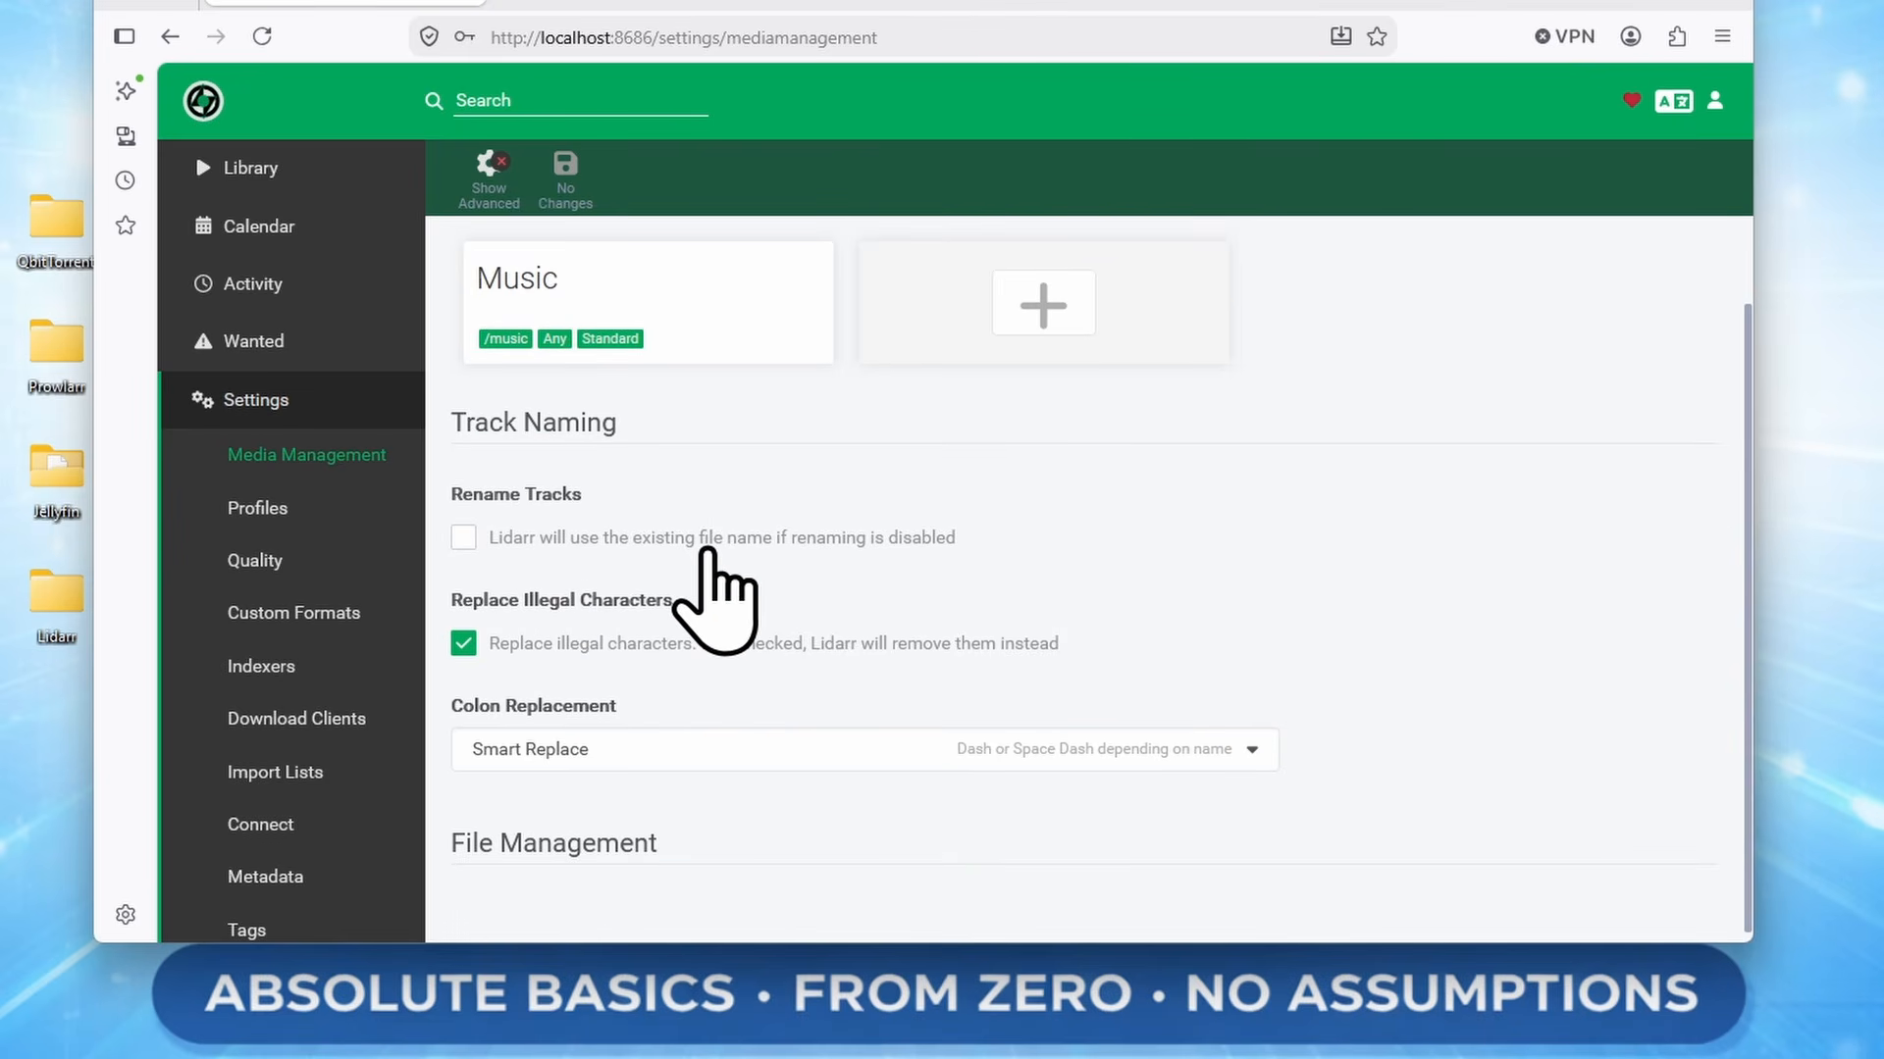
left_click(280, 567)
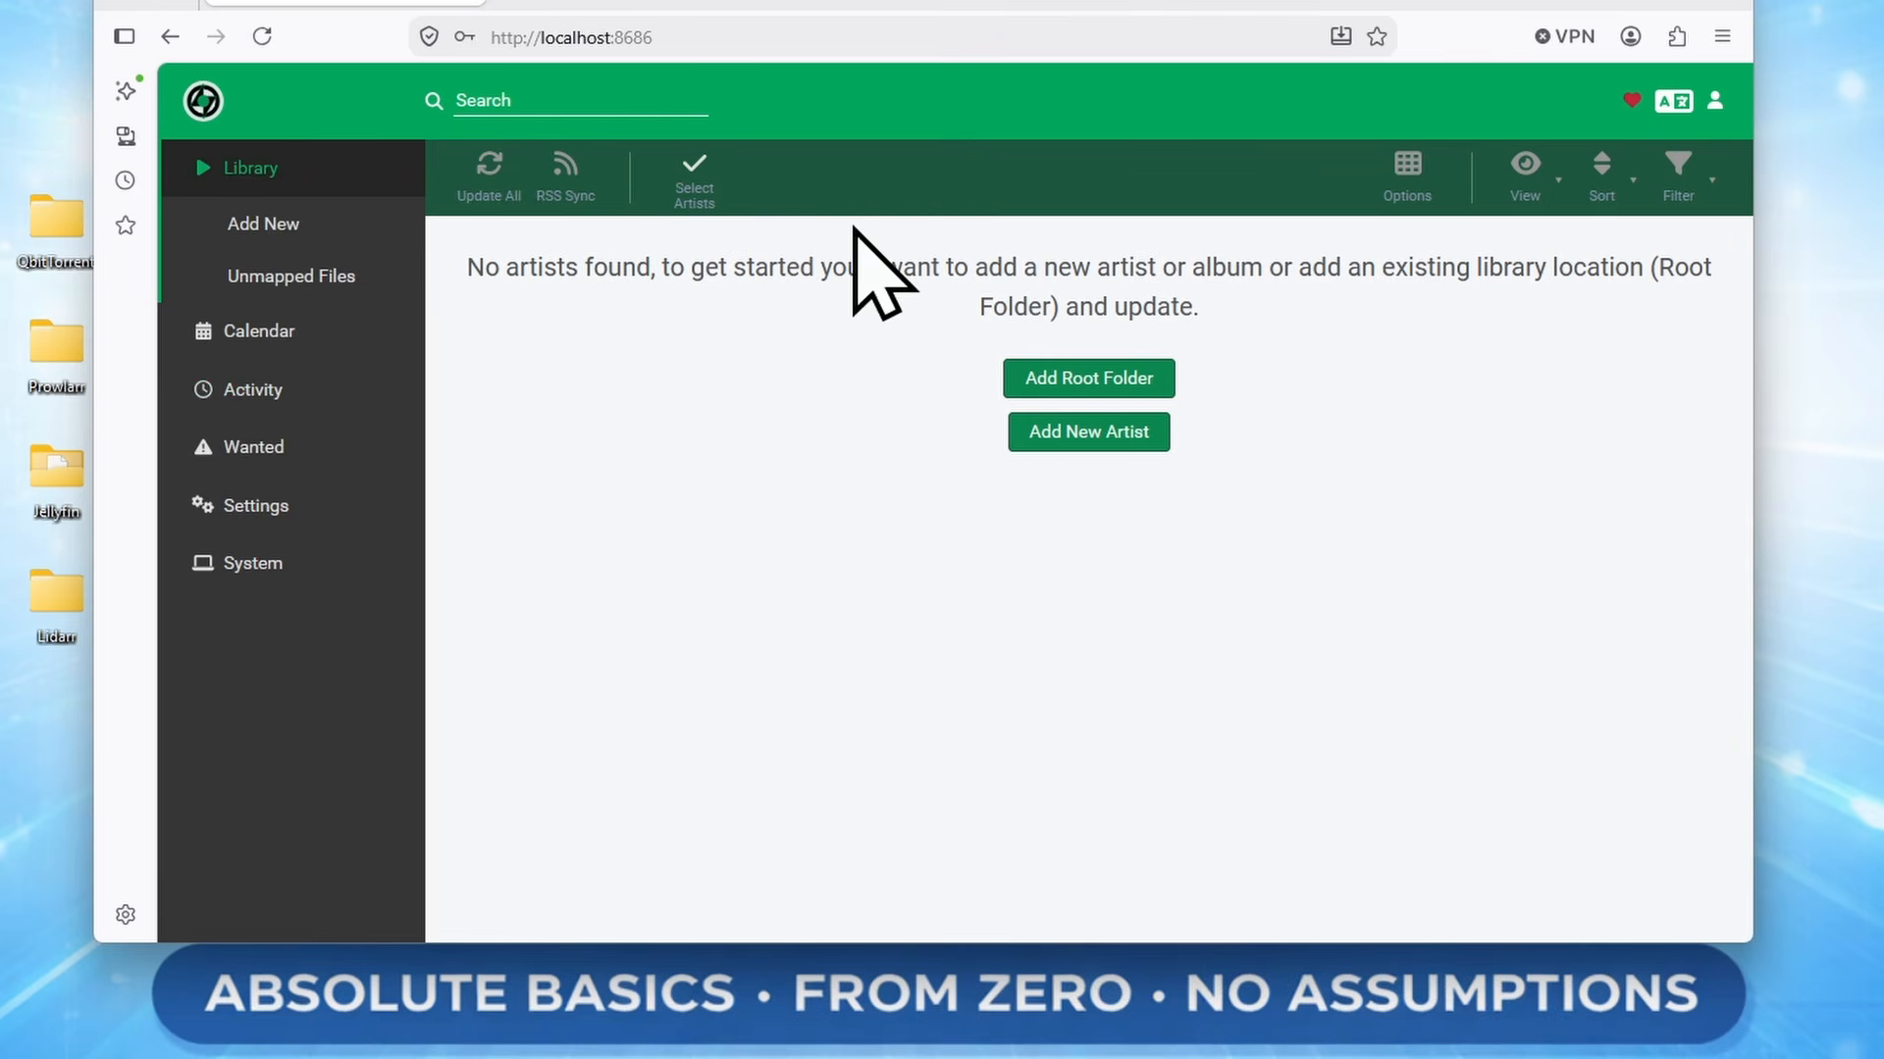
Search for the new artist kevin macleod and open the add options for the royalty-free library music composer
left_click(1134, 444)
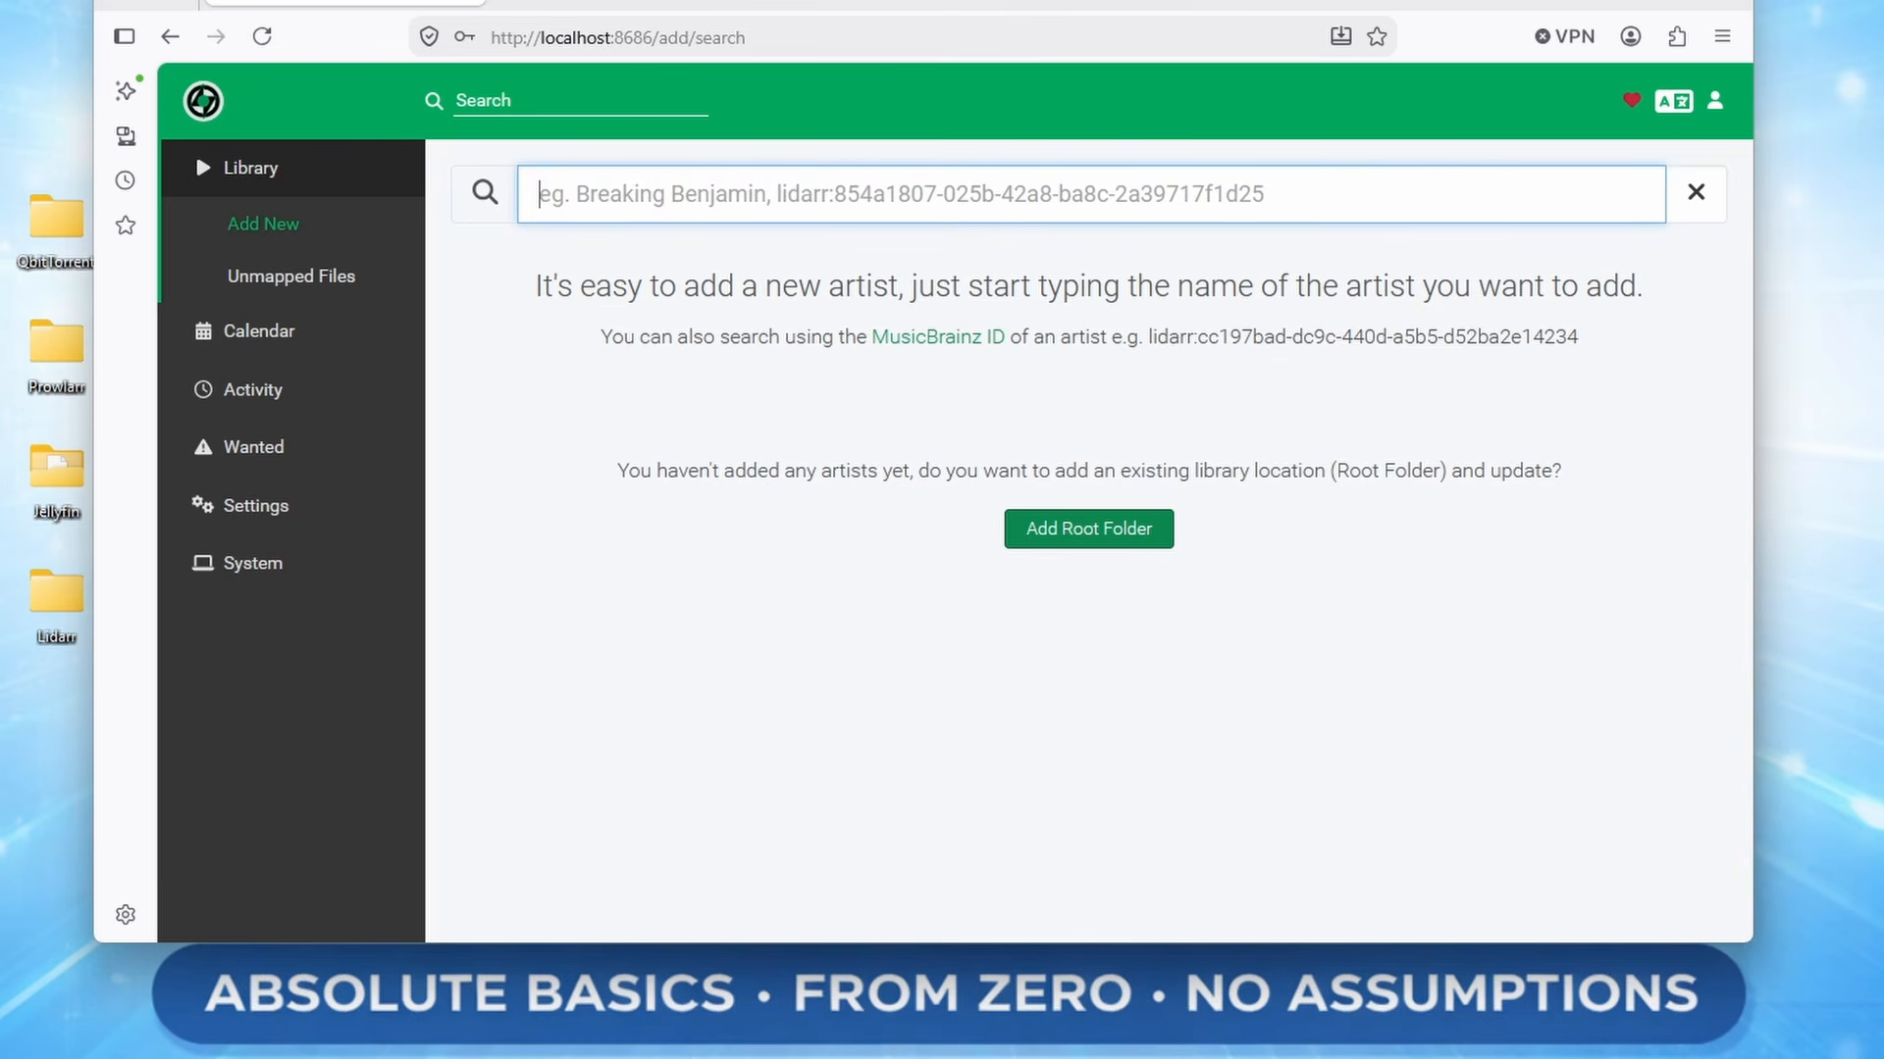
type("kevin macleod")
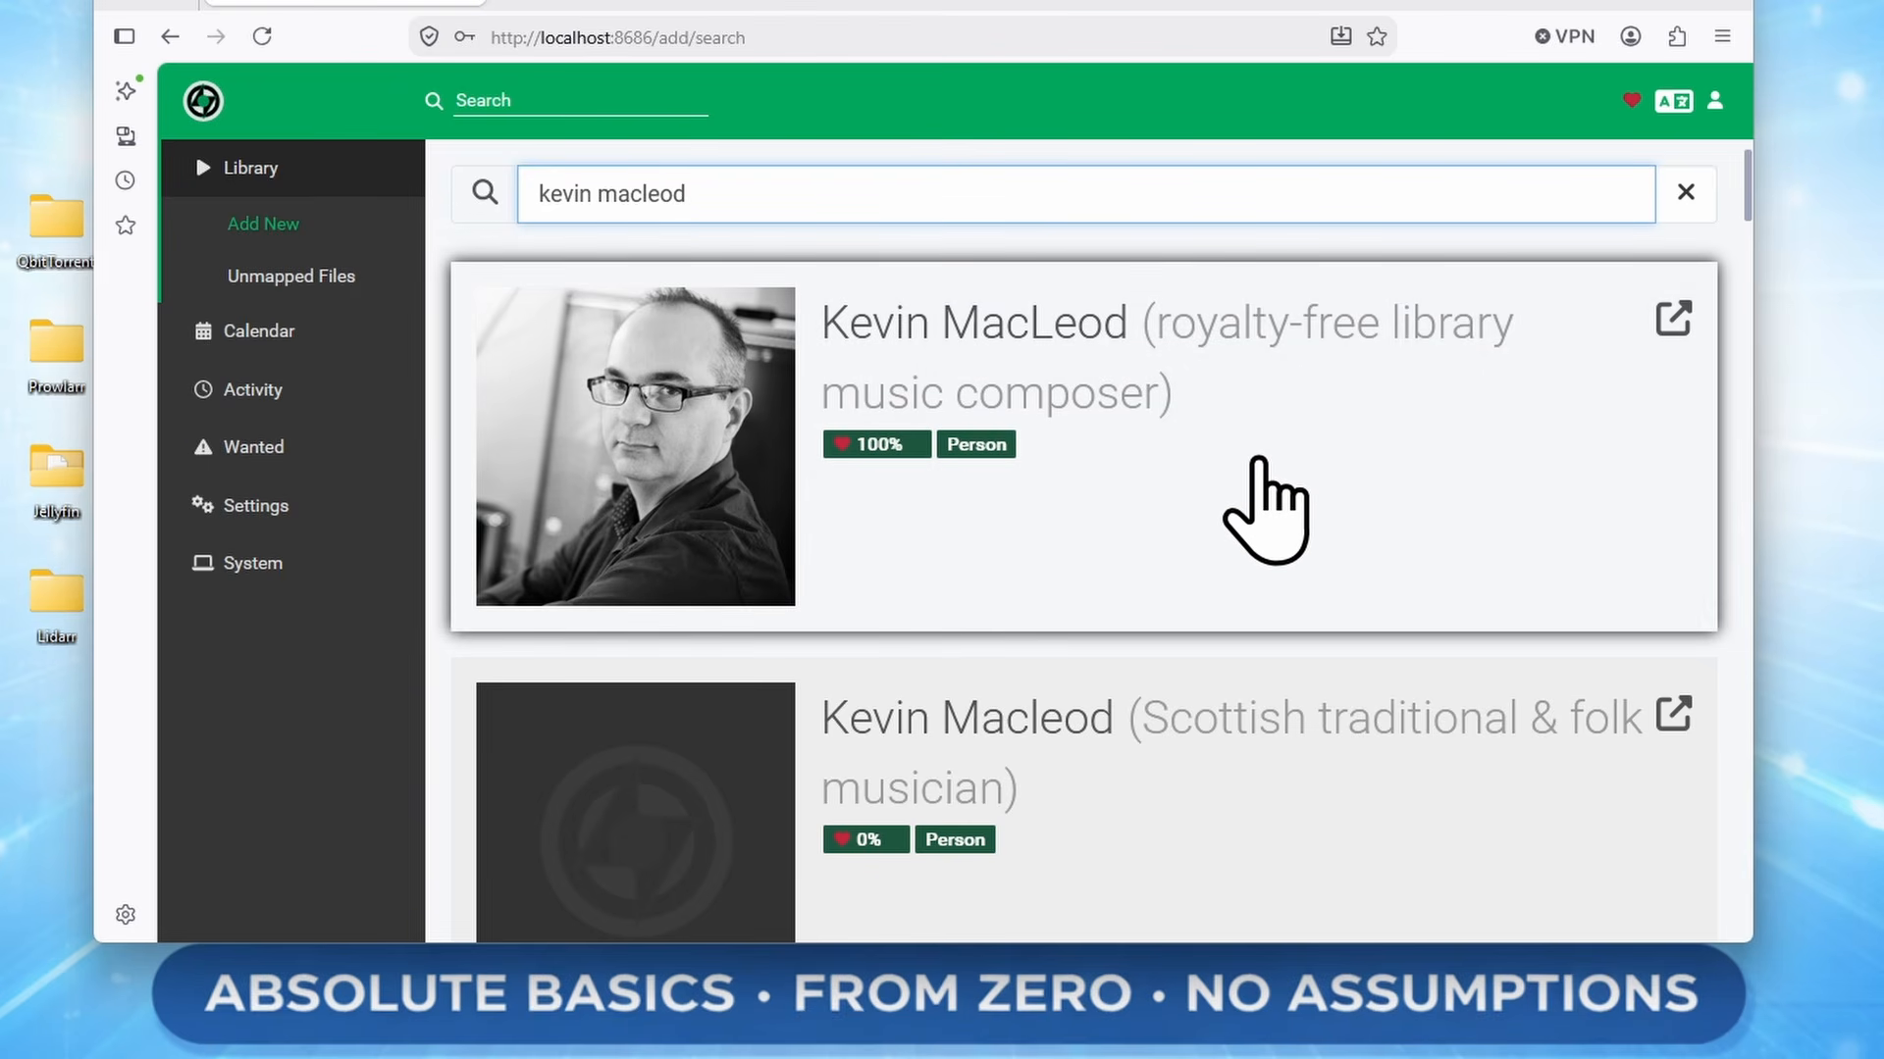
left_click(1265, 404)
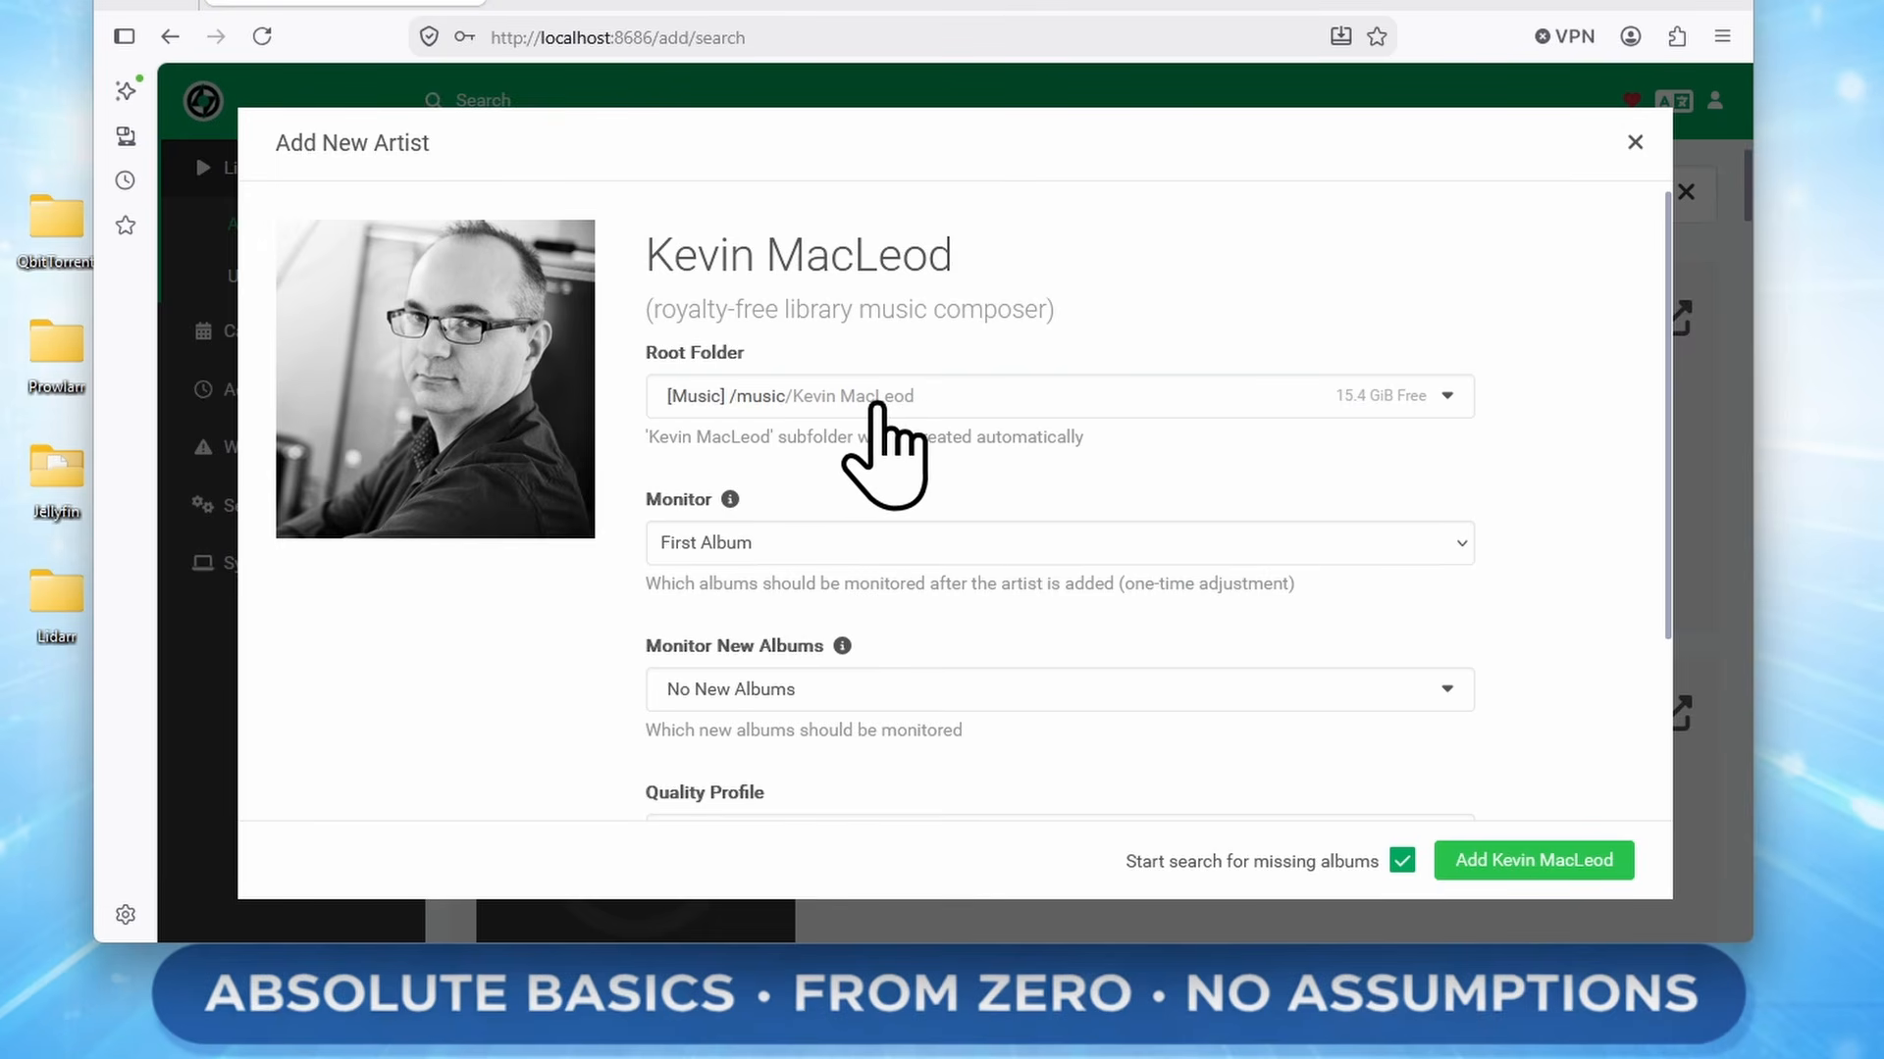
Examine the Monitor and Monitor New Albums choices for the artist without changing them
scroll(994, 407, "down", 2)
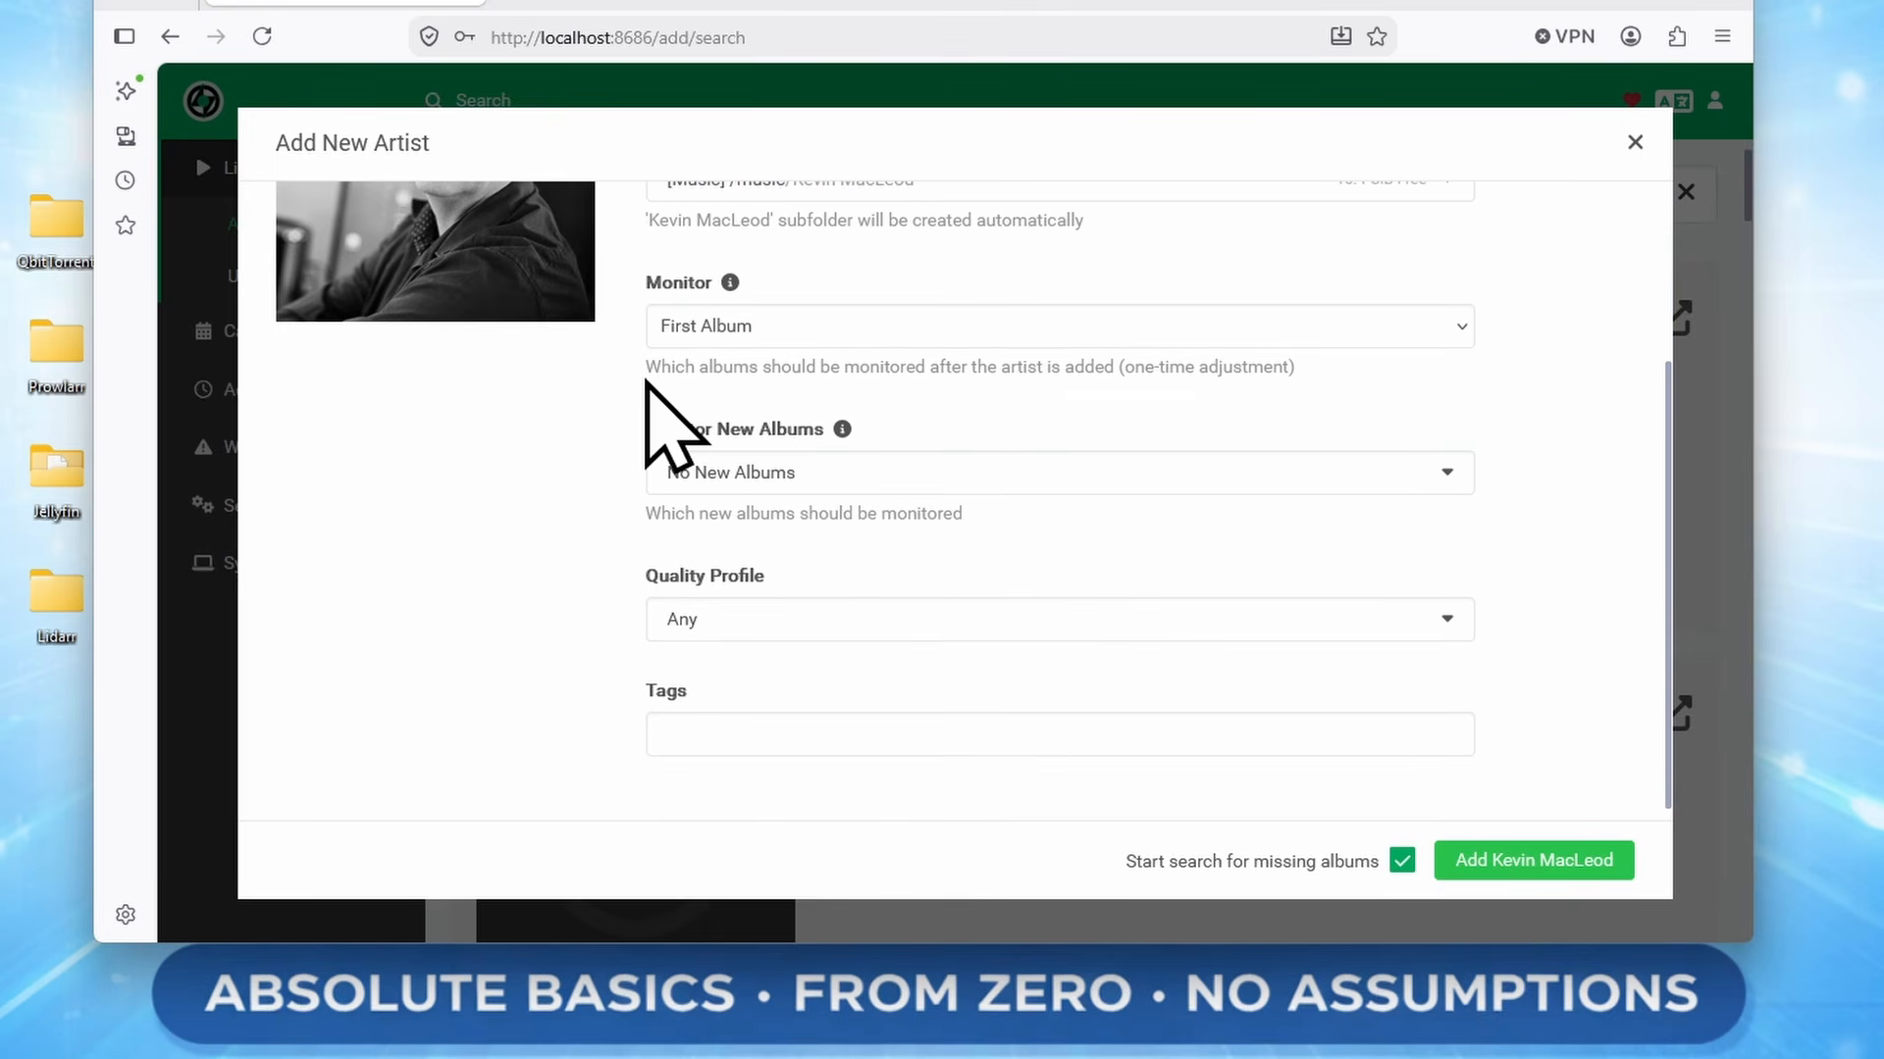
left_click(880, 333)
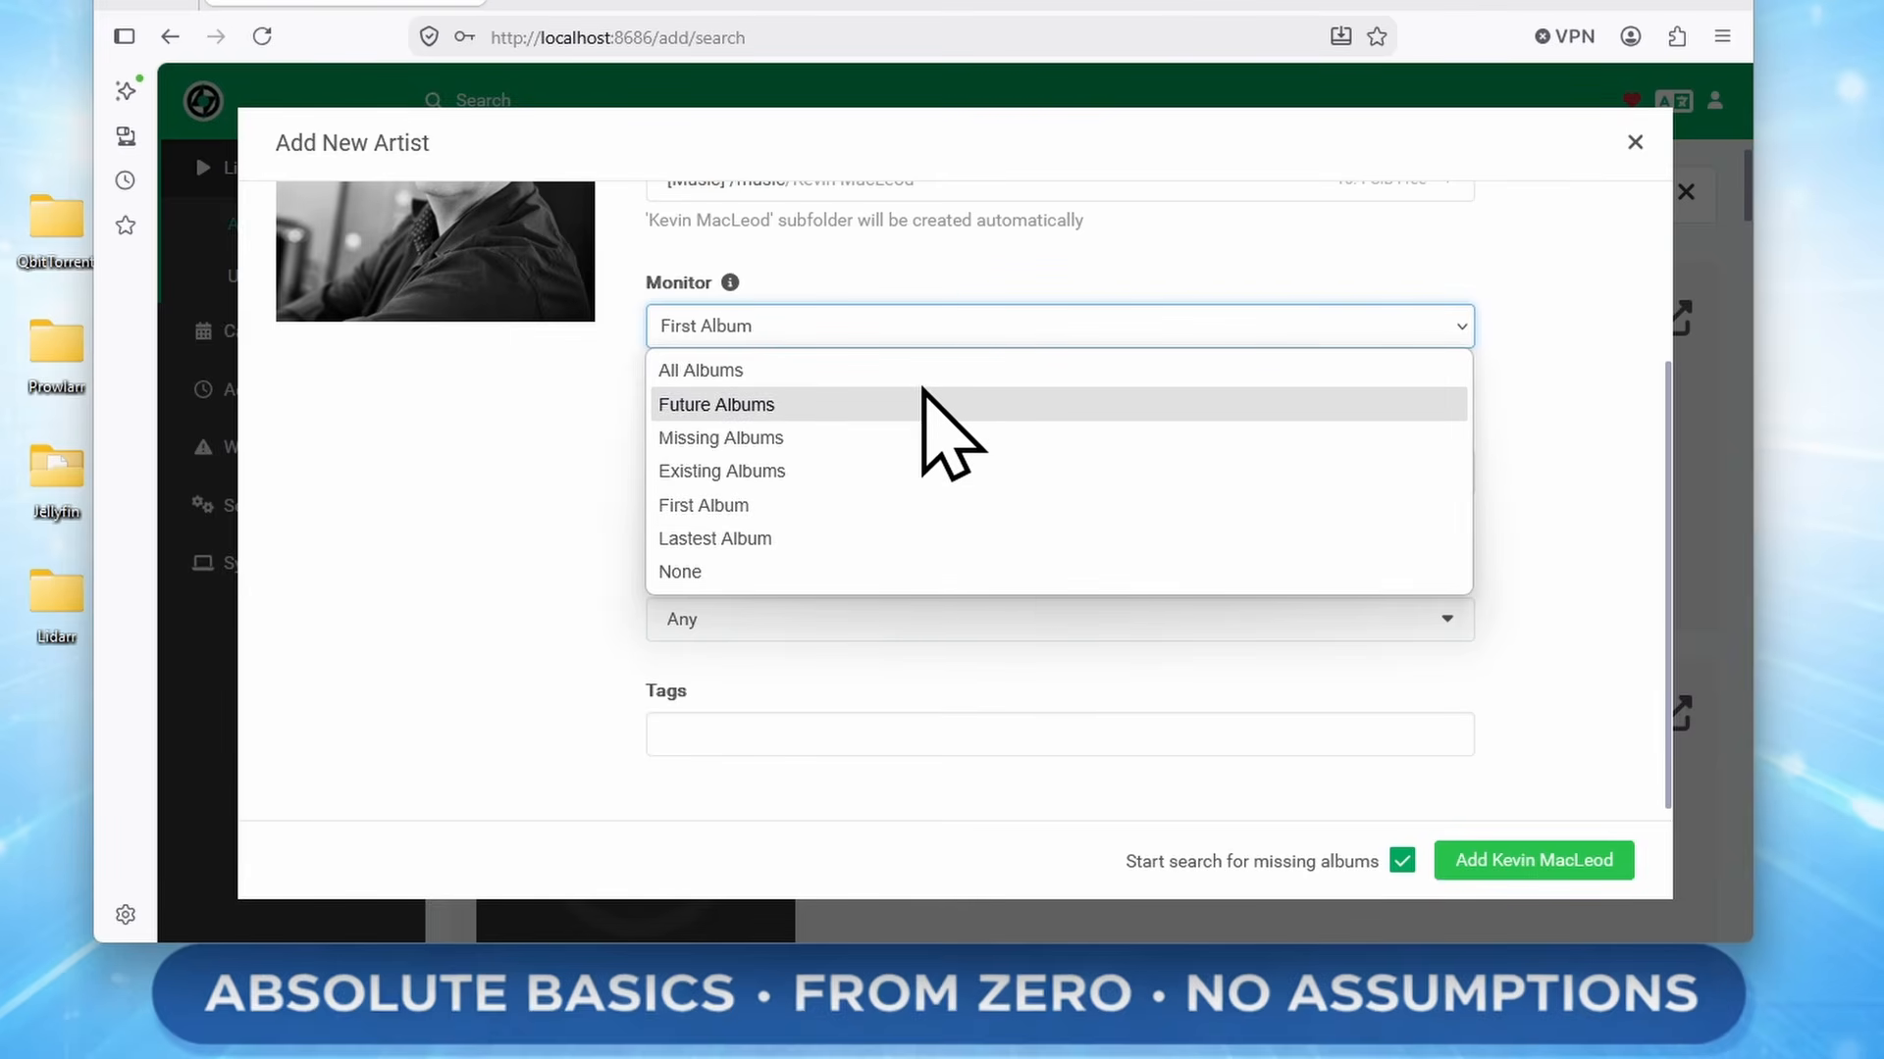
left_click(432, 481)
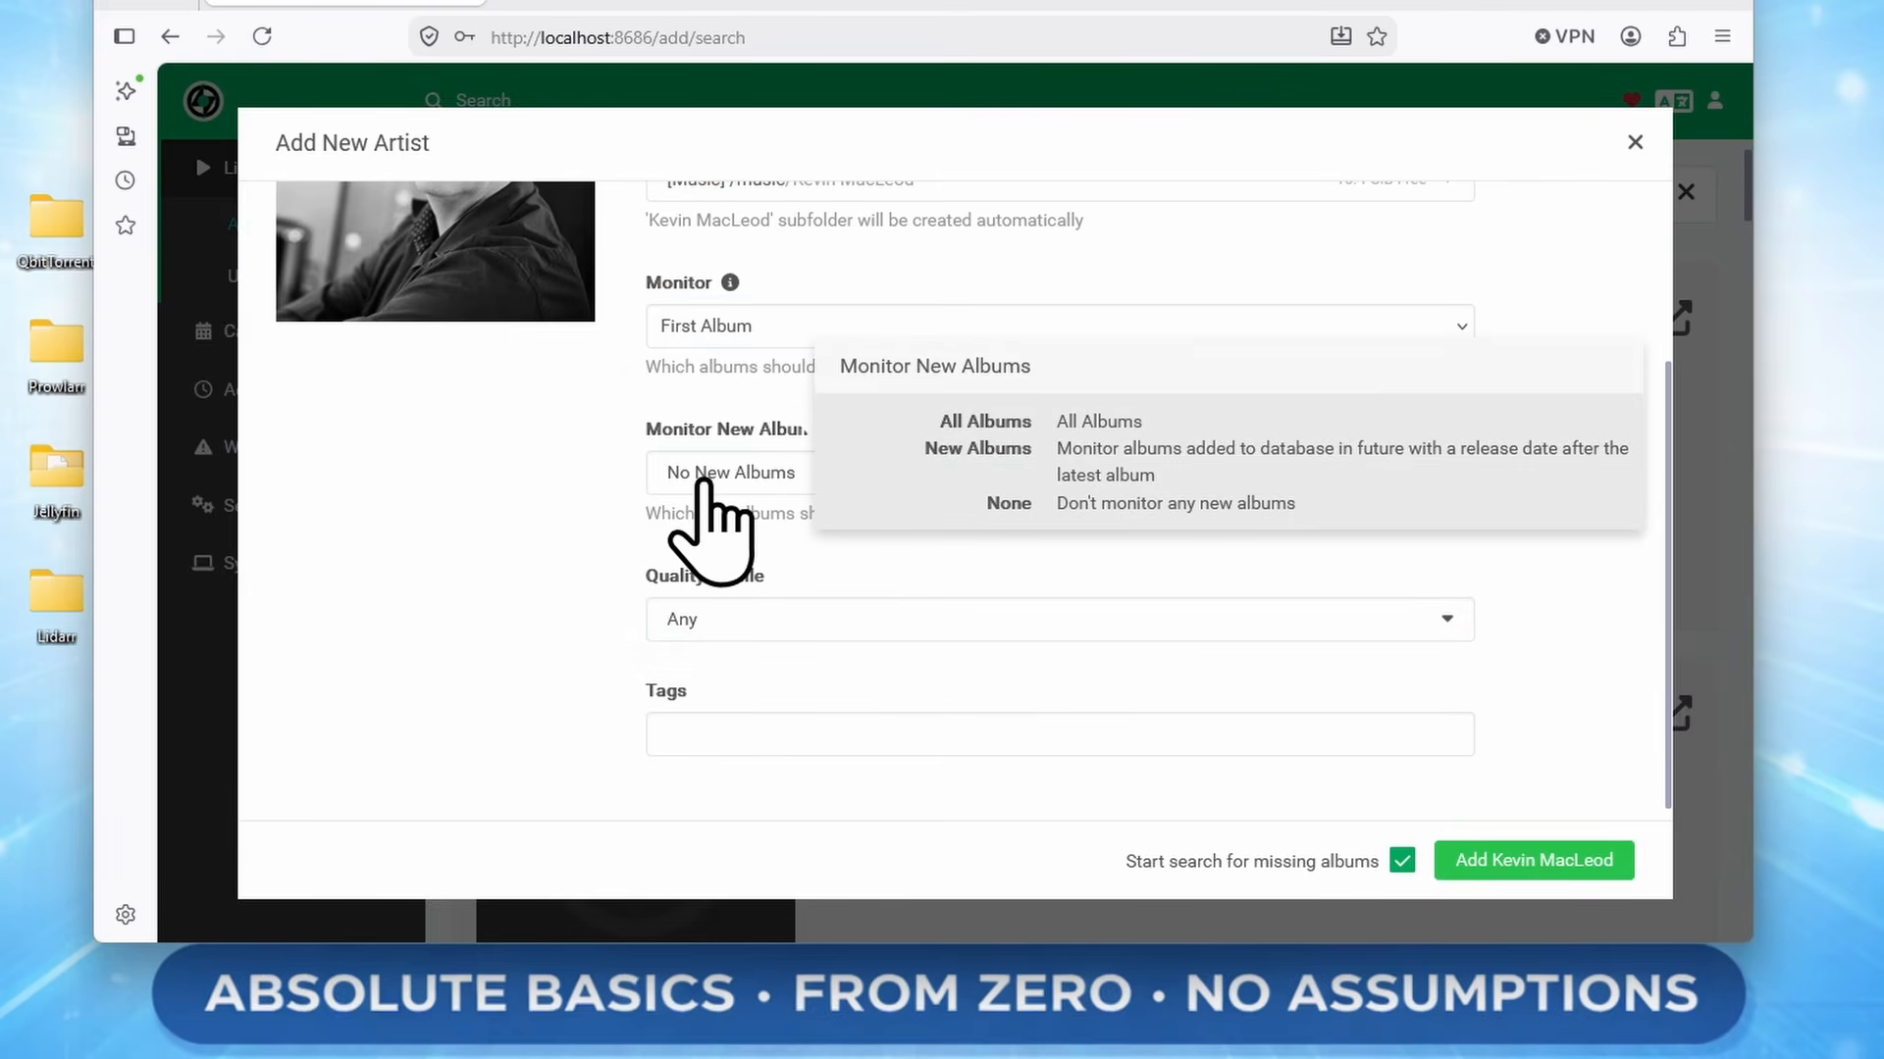
left_click(785, 476)
left_click(562, 493)
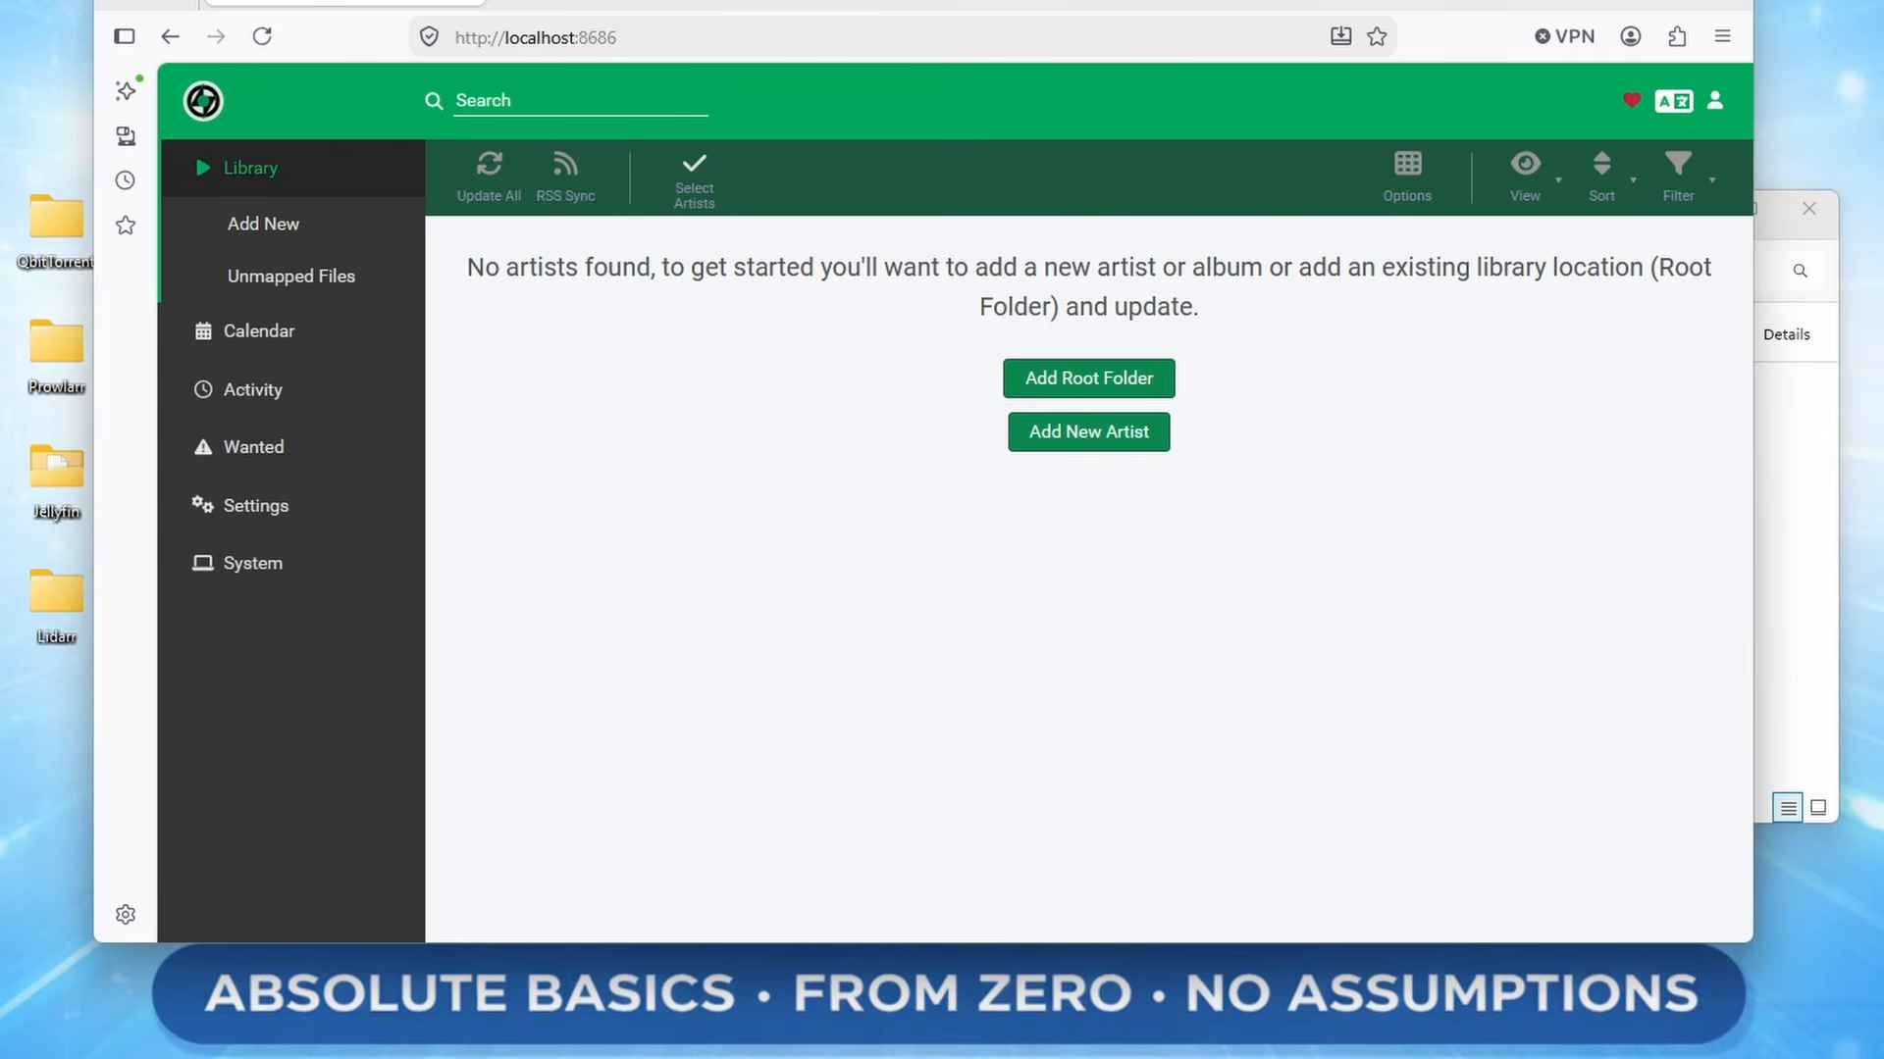
Check the existing artist folder inside Jellyfin's Media\Music folder in File Explorer and return to Lidarr
left_click(1773, 555)
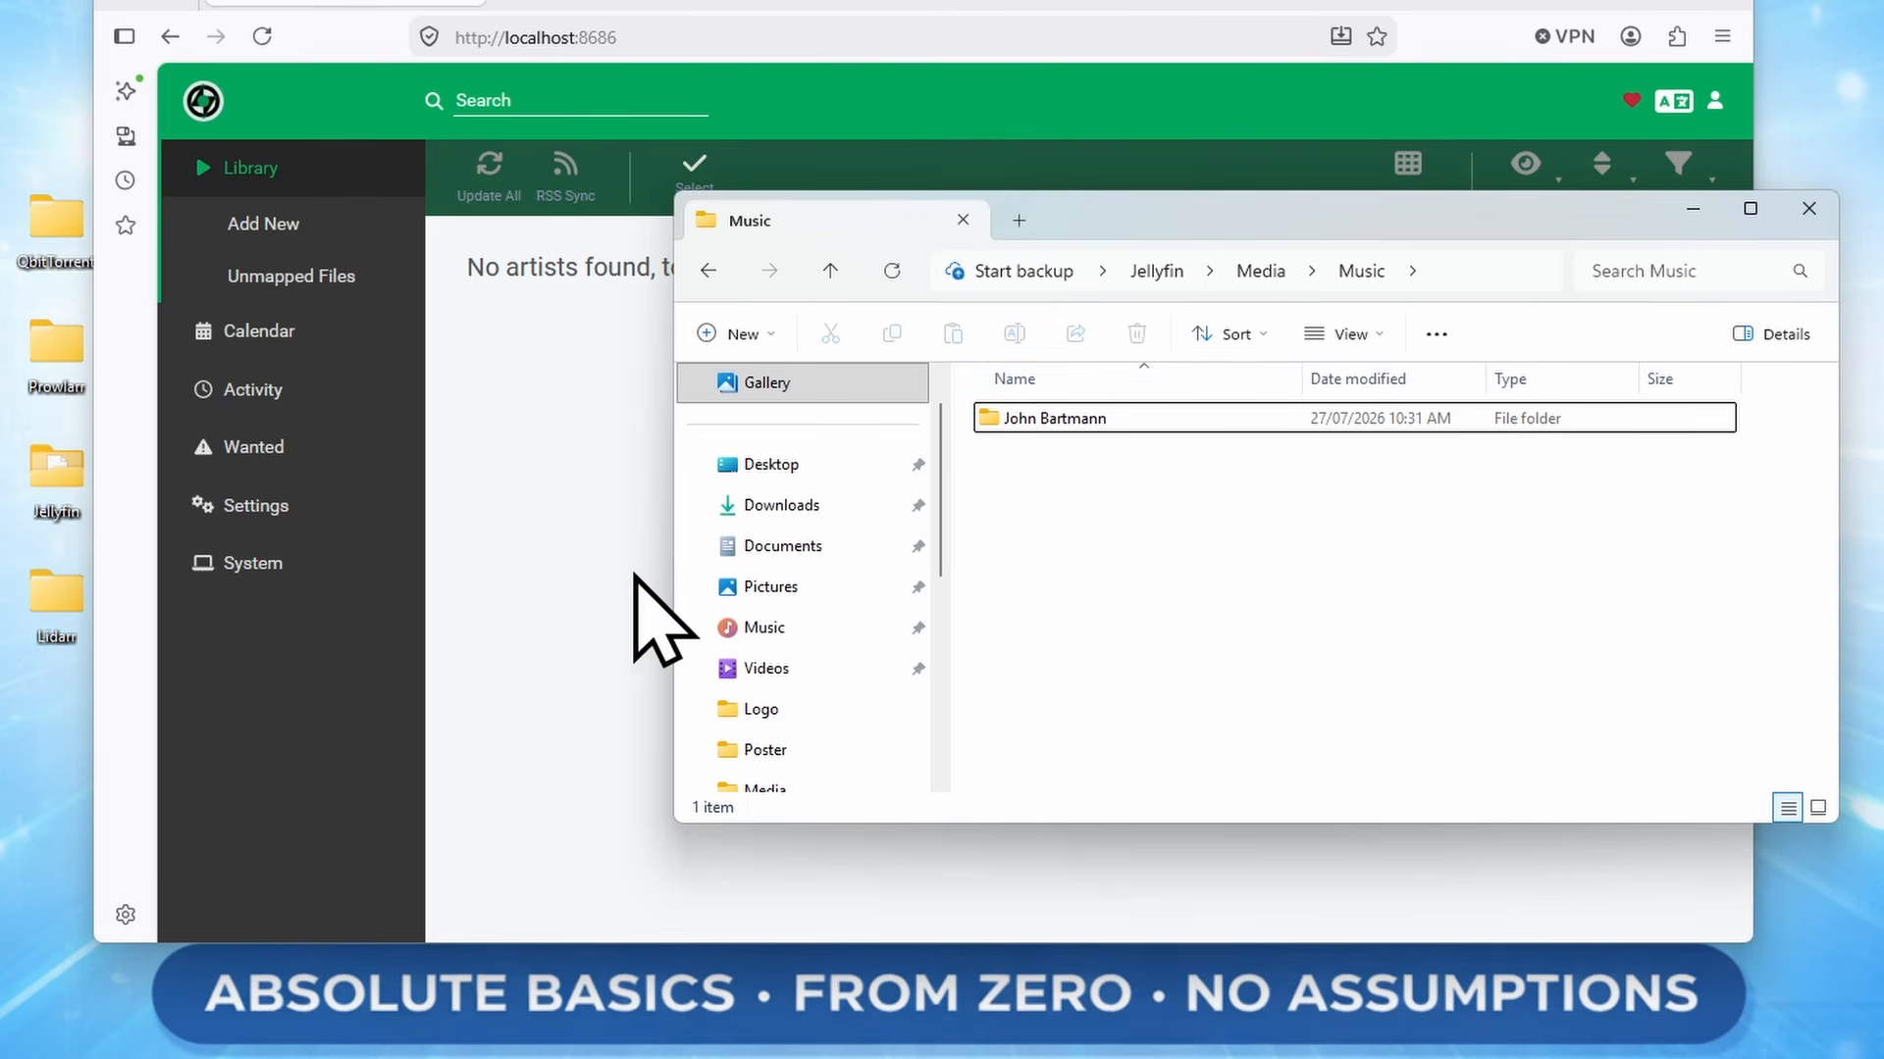
left_click(502, 611)
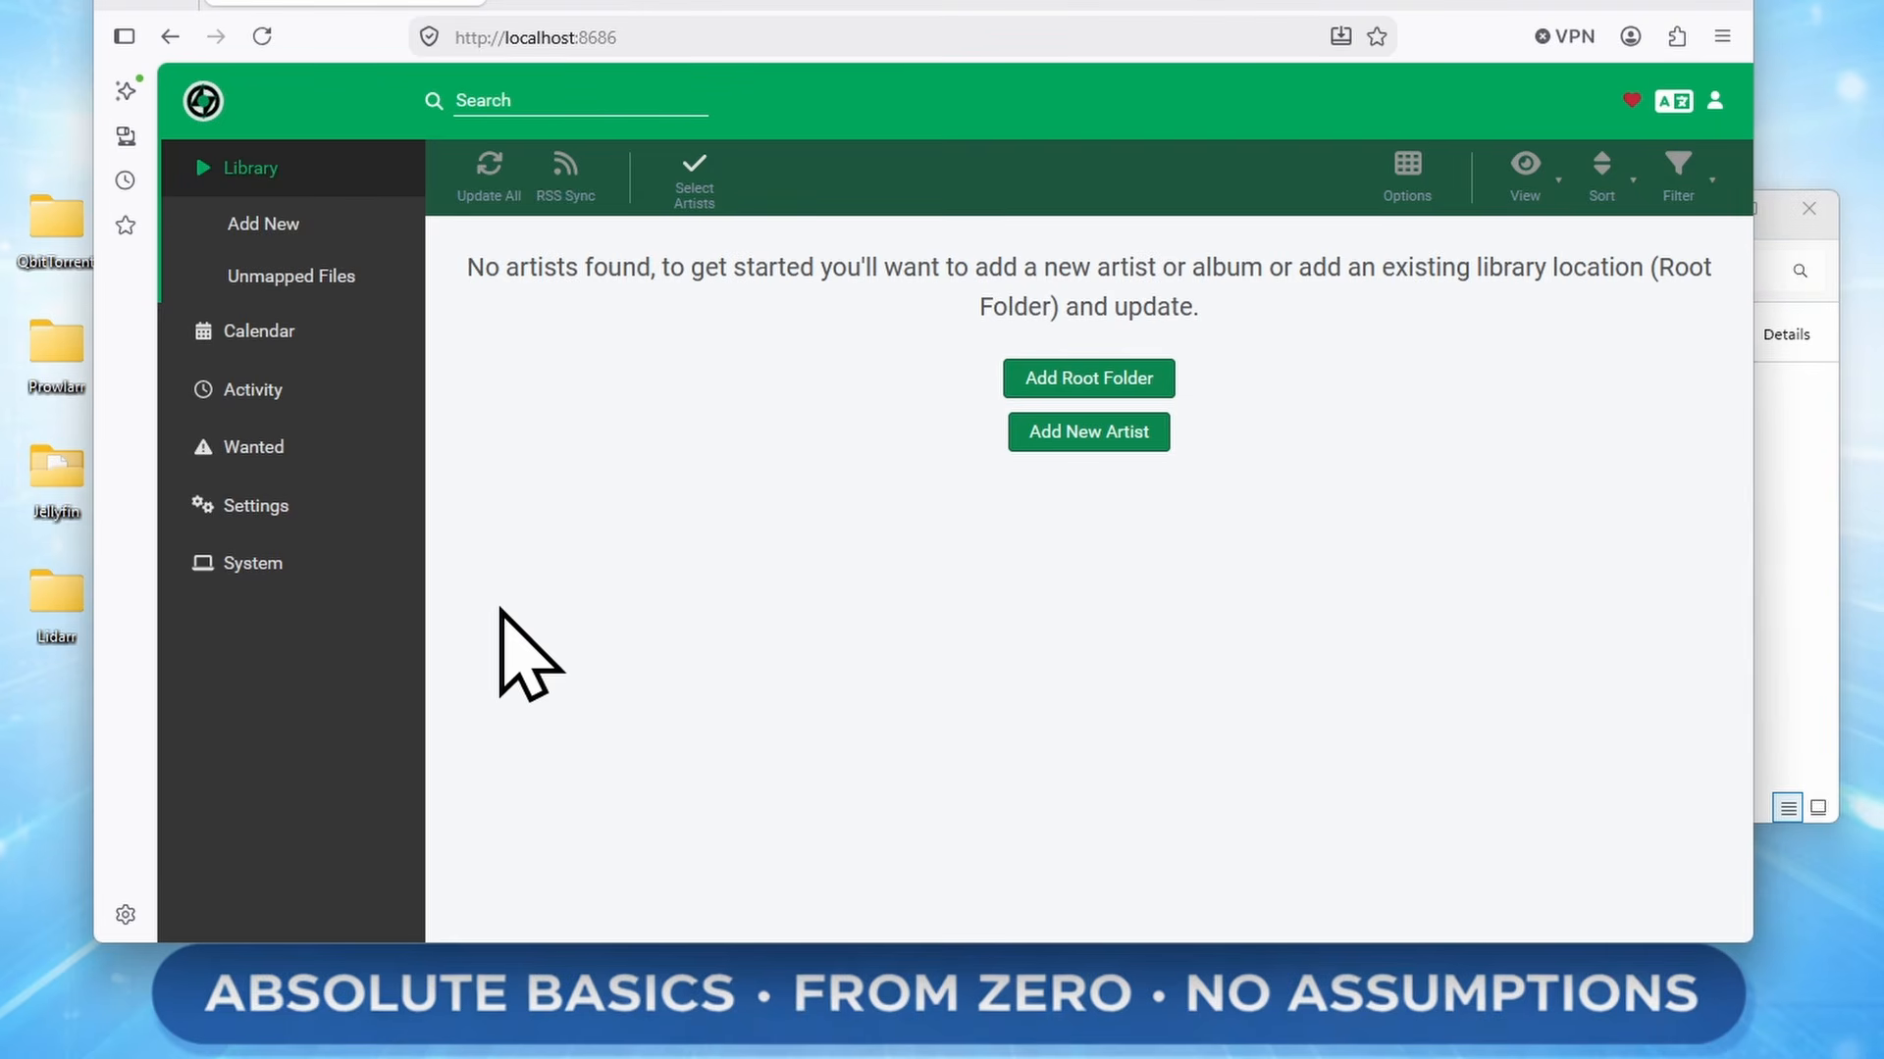
Open Manual Import for the wanted missing albums and choose the /music/ folder as its source
left_click(297, 449)
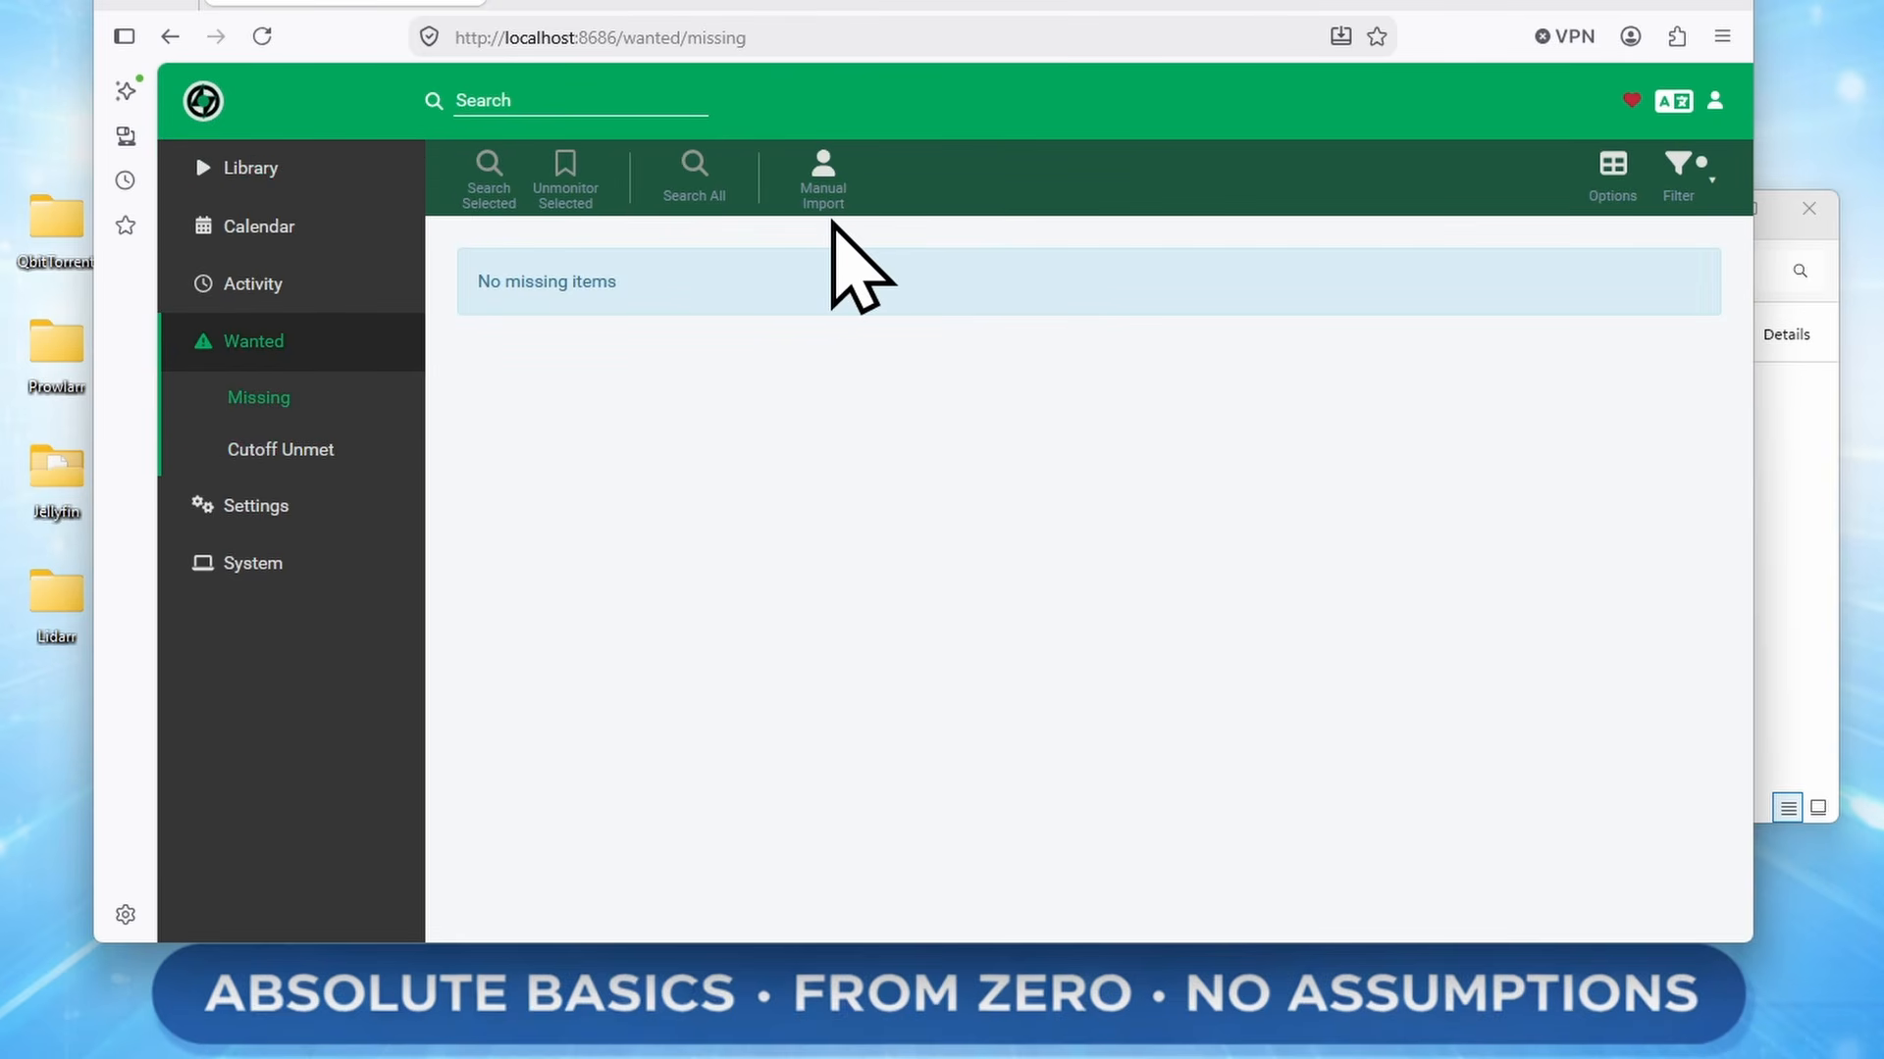
left_click(824, 201)
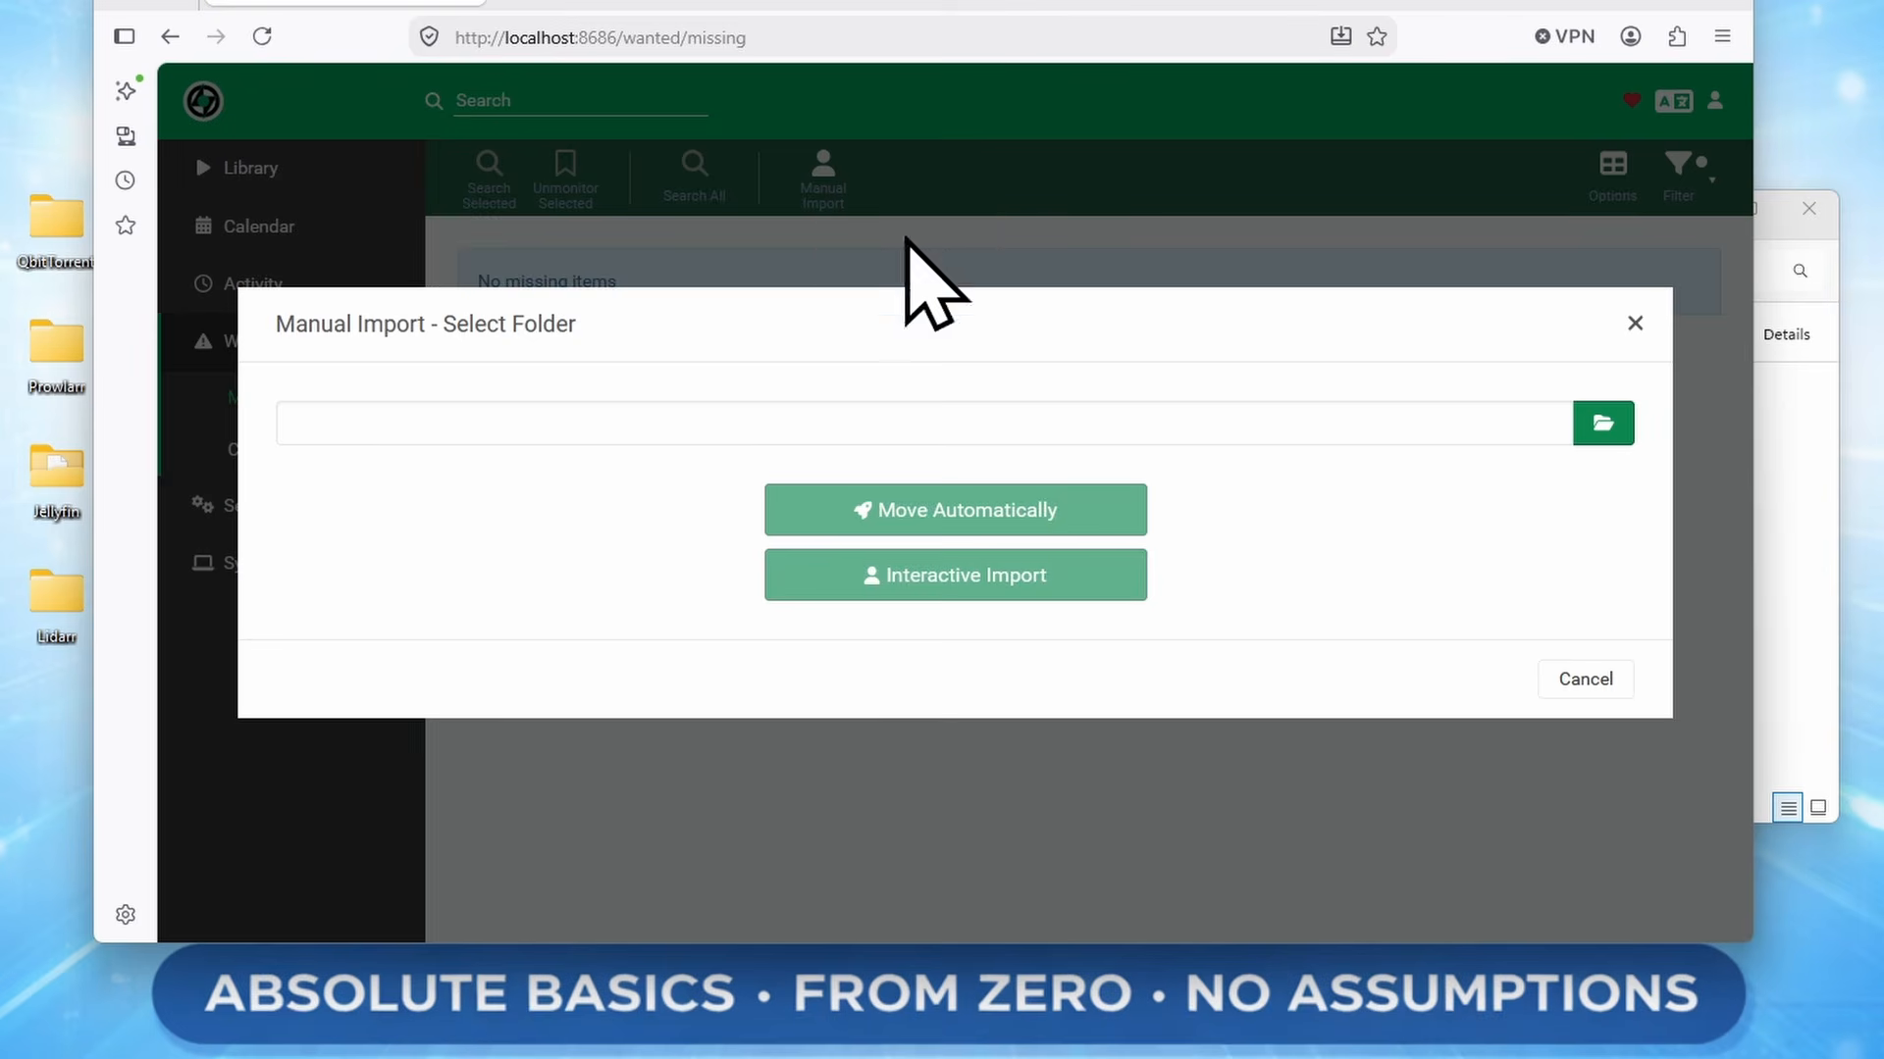
left_click(1602, 424)
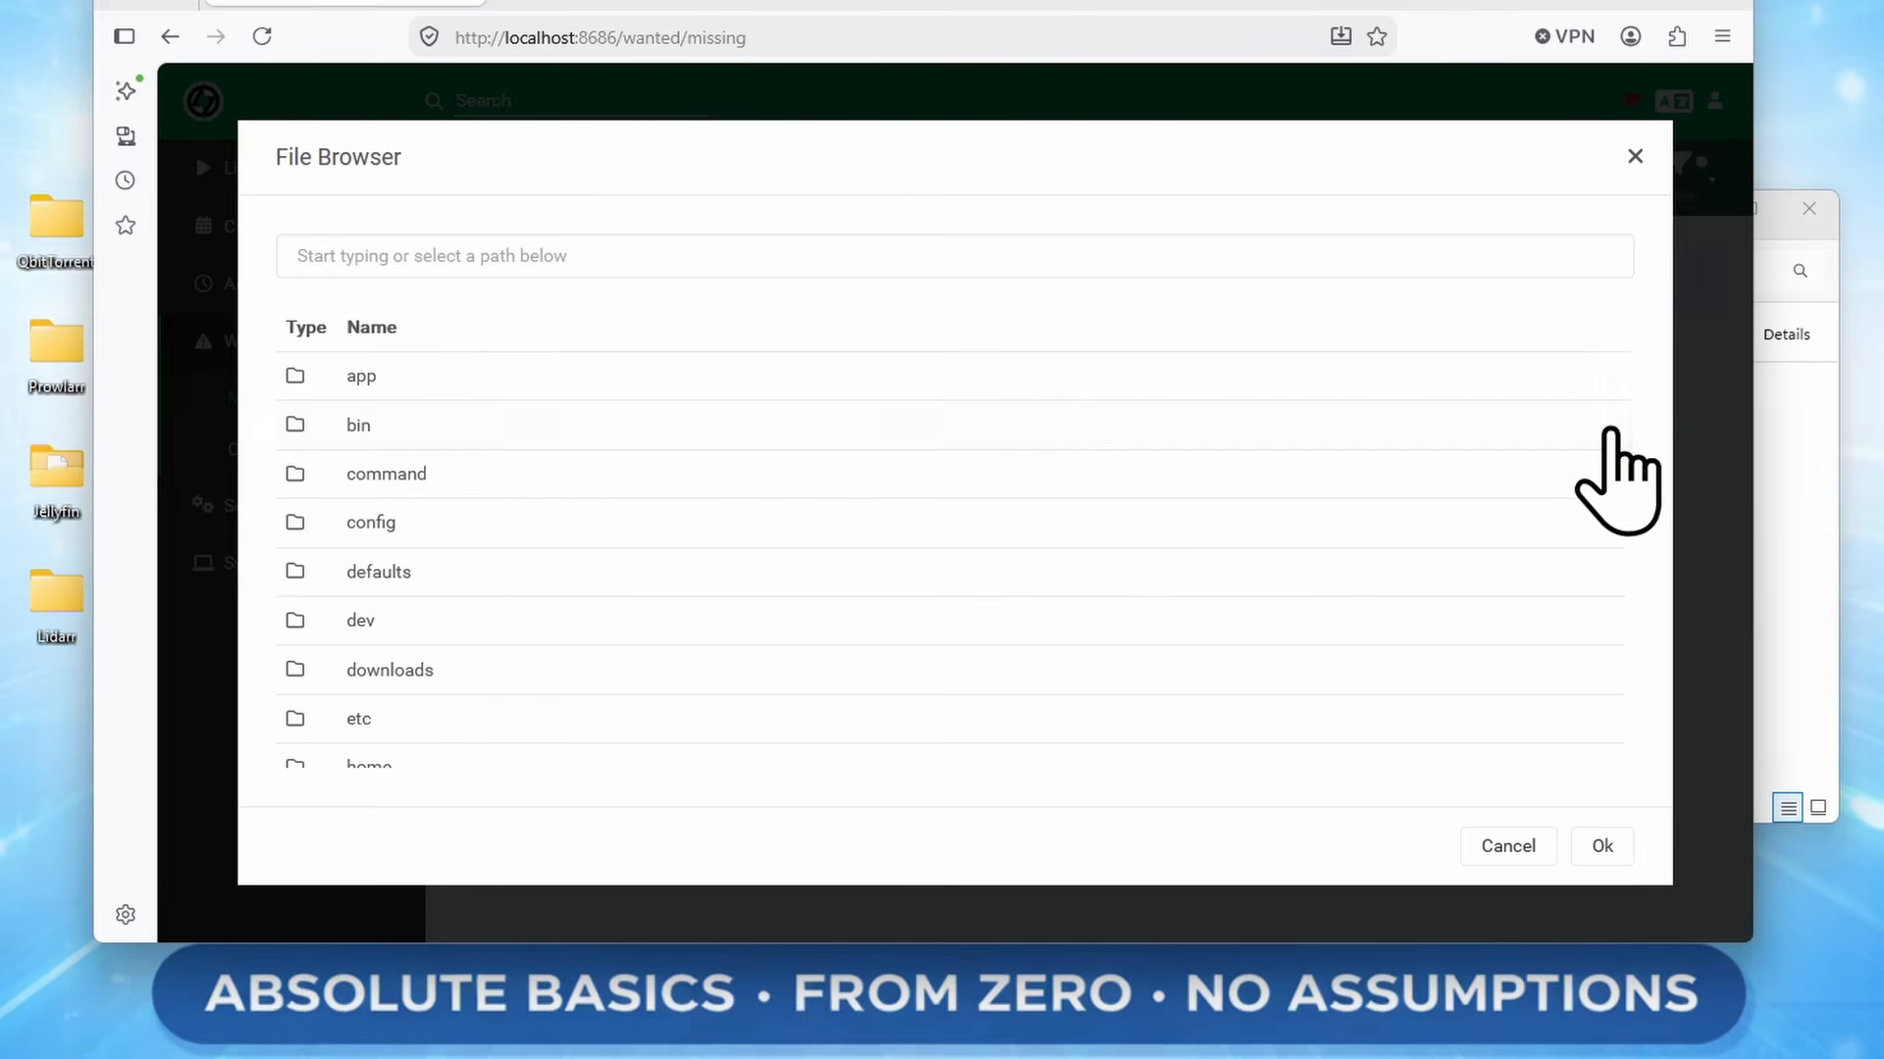
scroll(1103, 549, "down", 2)
scroll(1099, 549, "down", 1)
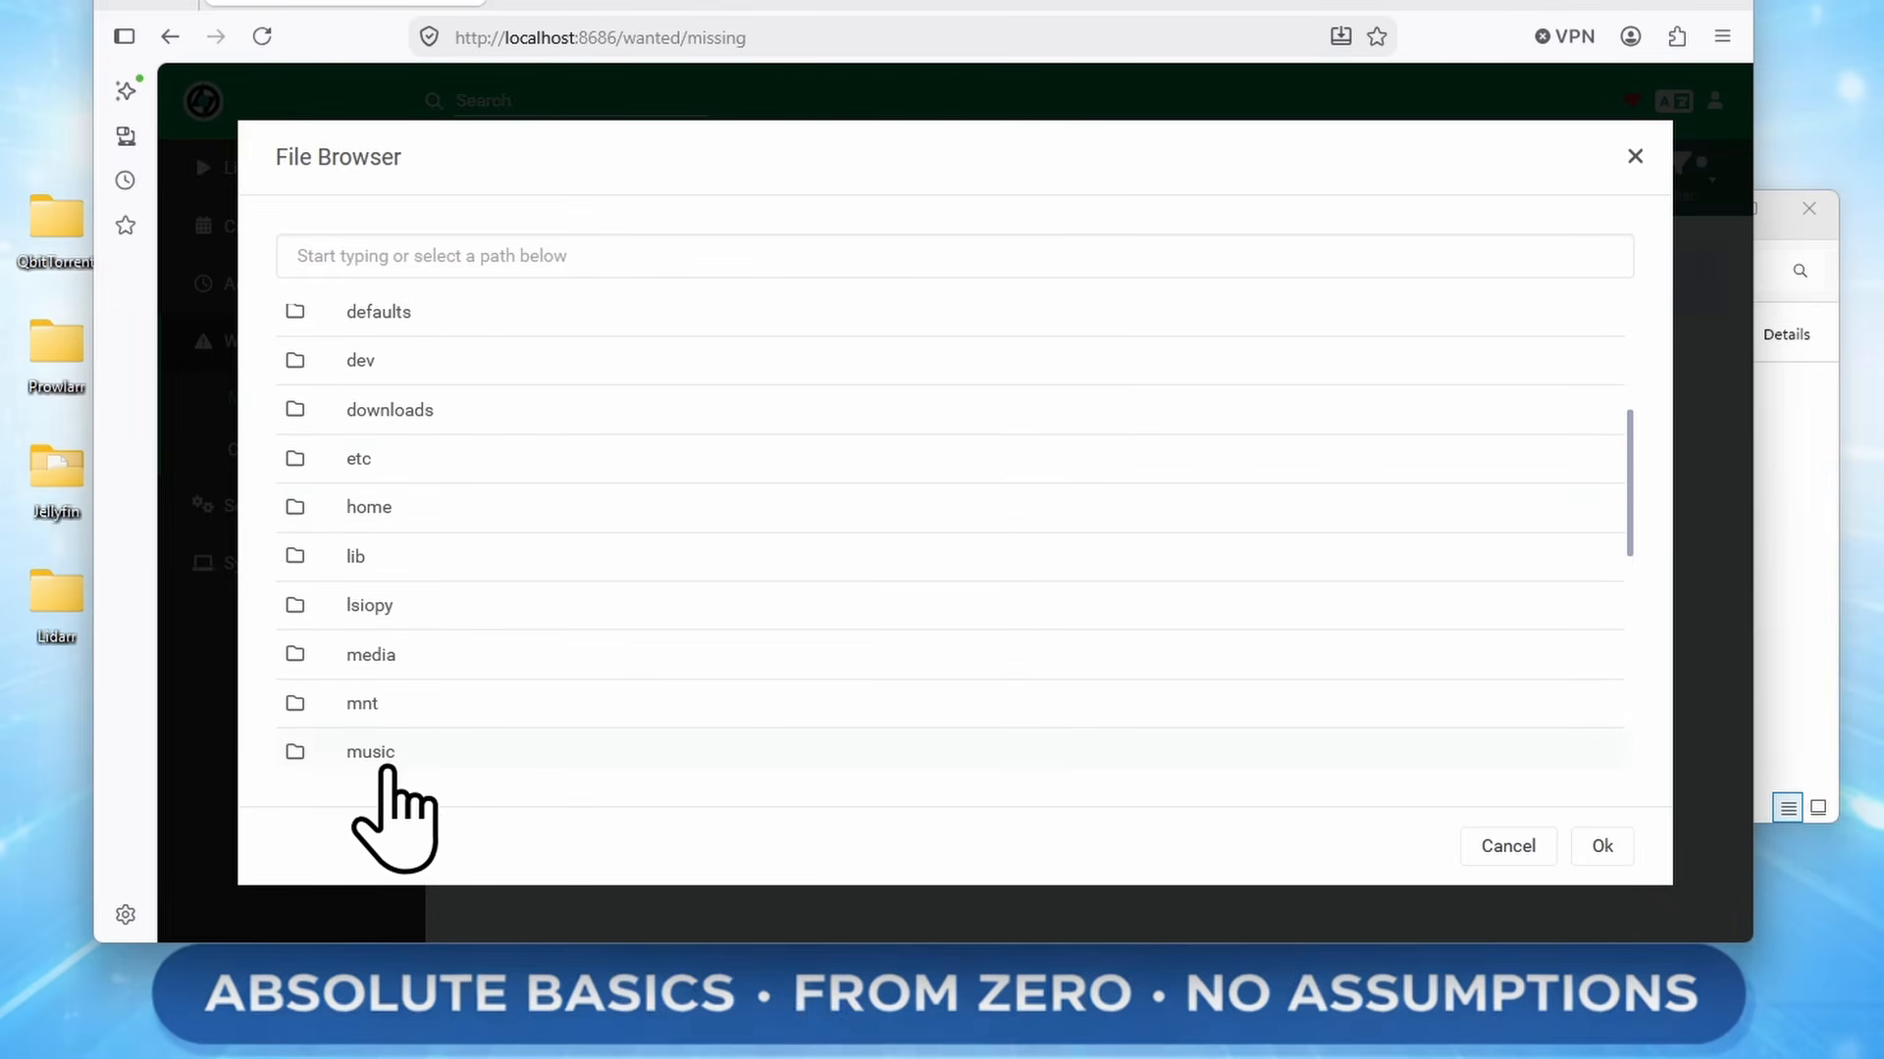
left_click(378, 761)
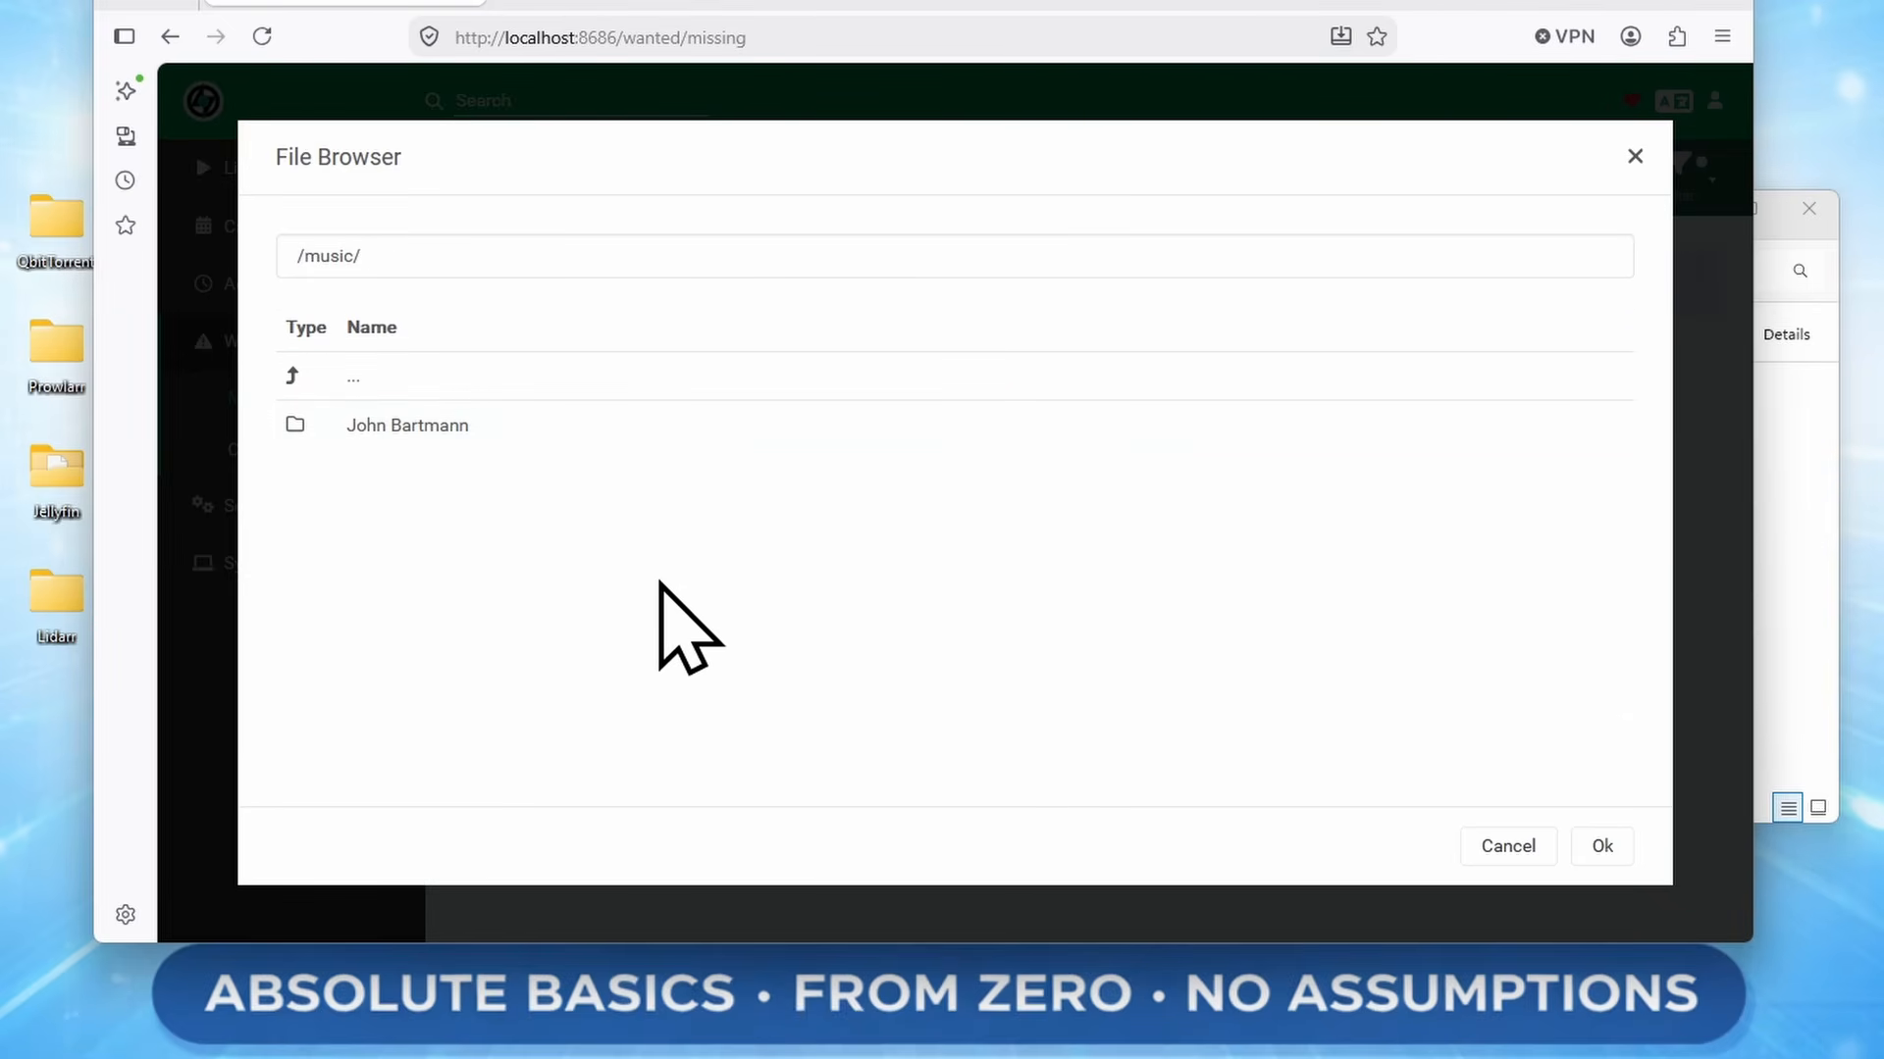
left_click(1605, 848)
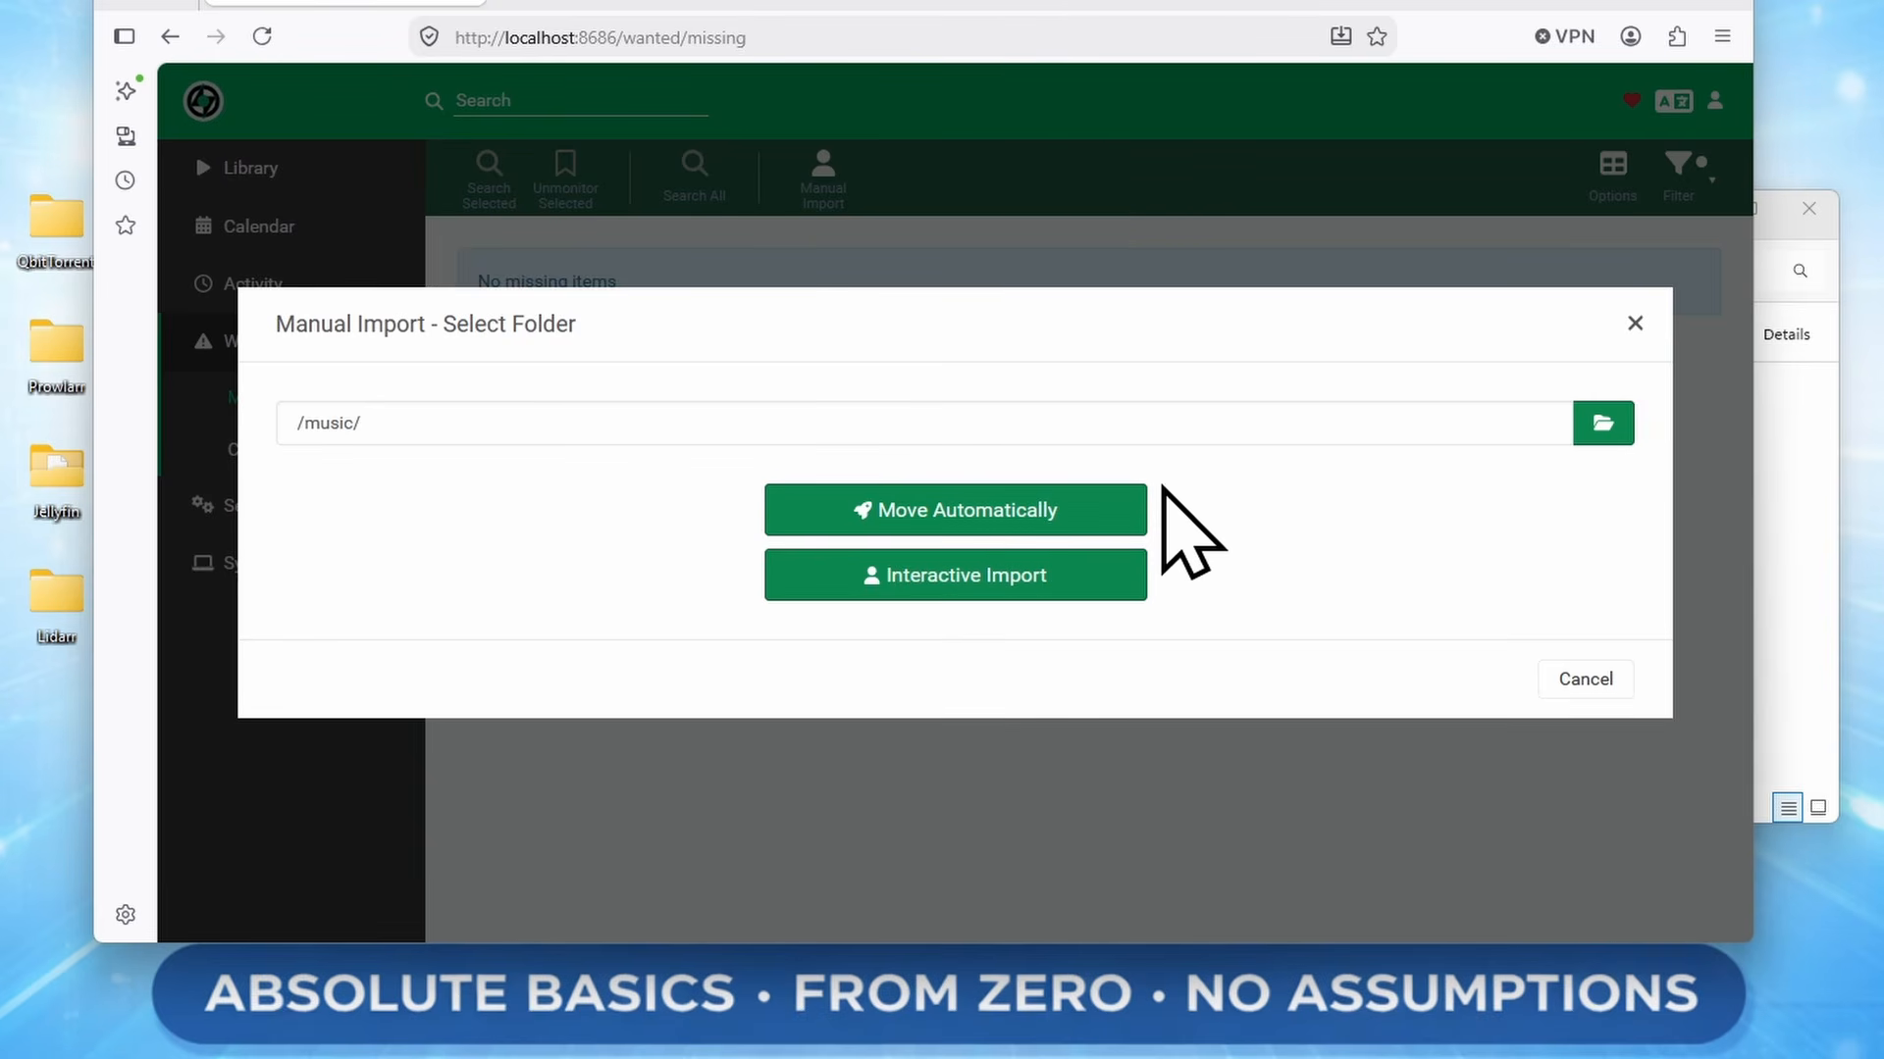
Start an interactive import of the /music/ folder and review the listed track files
left_click(1096, 587)
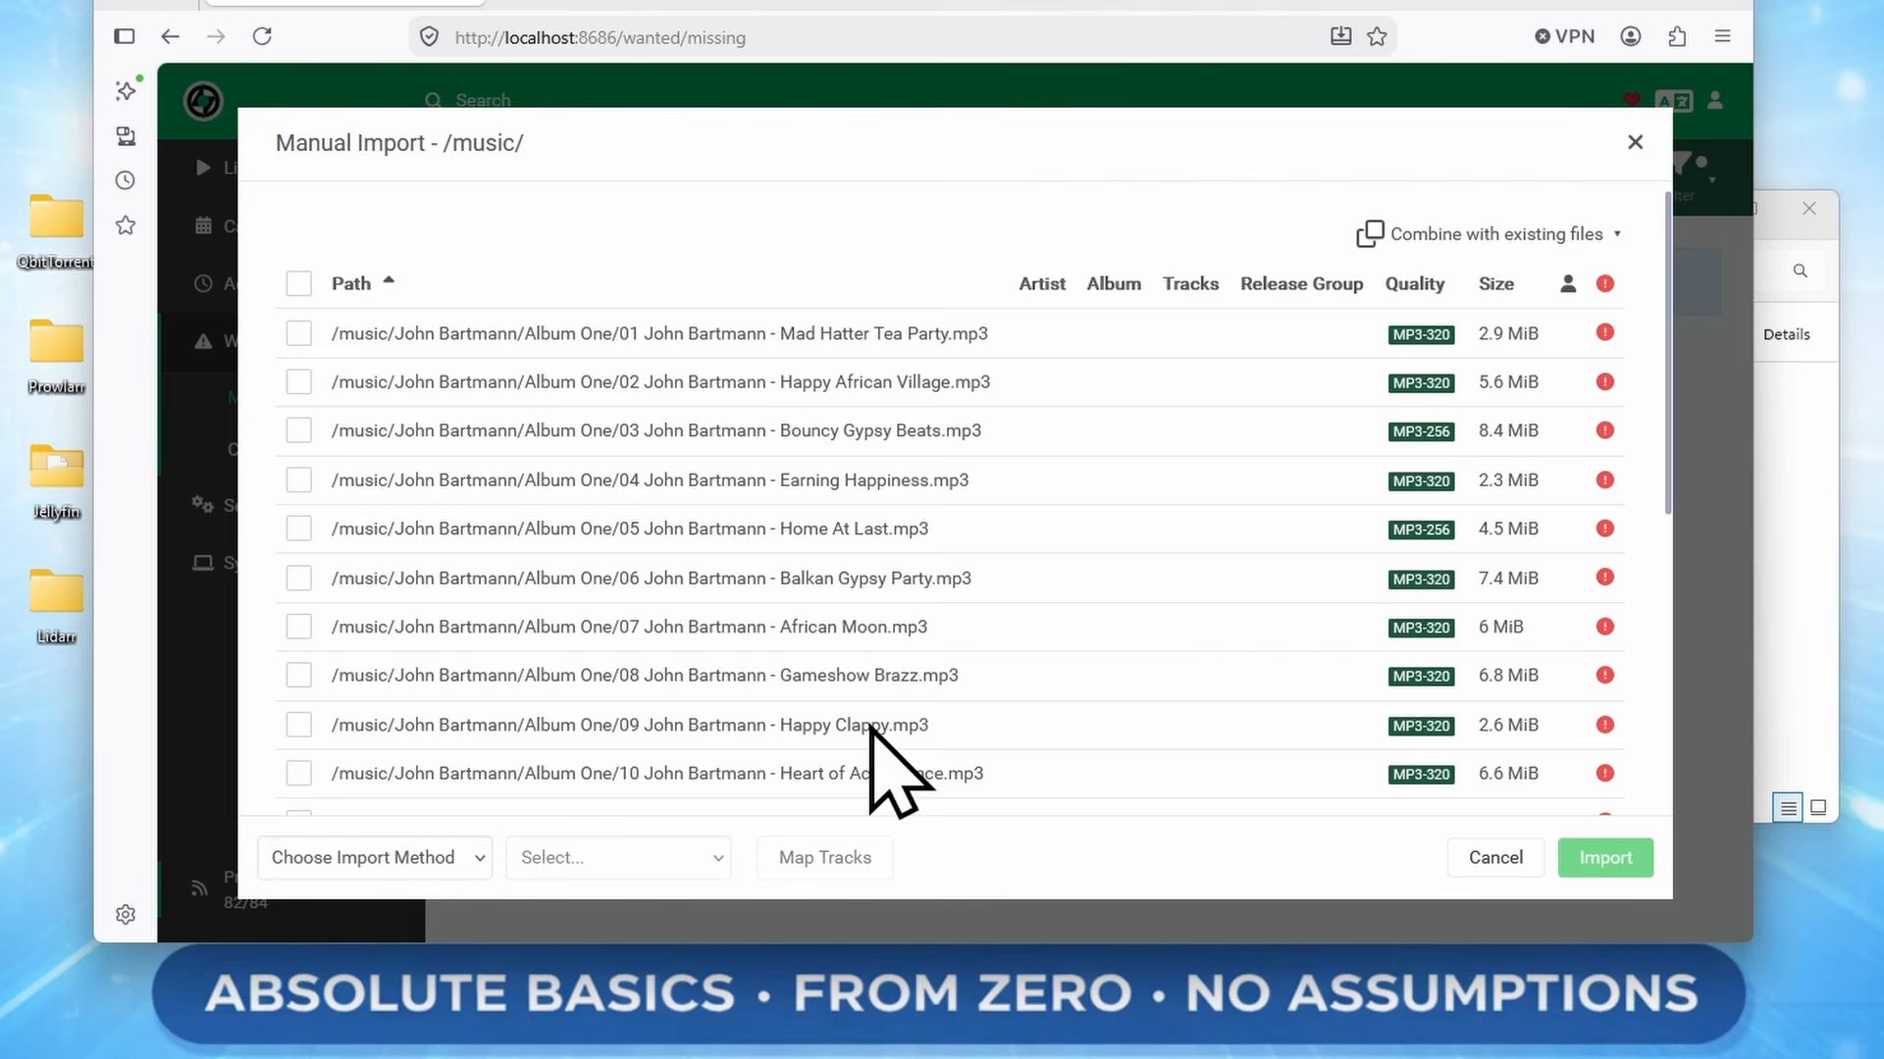
scroll(482, 534, "down", 3)
scroll(483, 534, "down", 2)
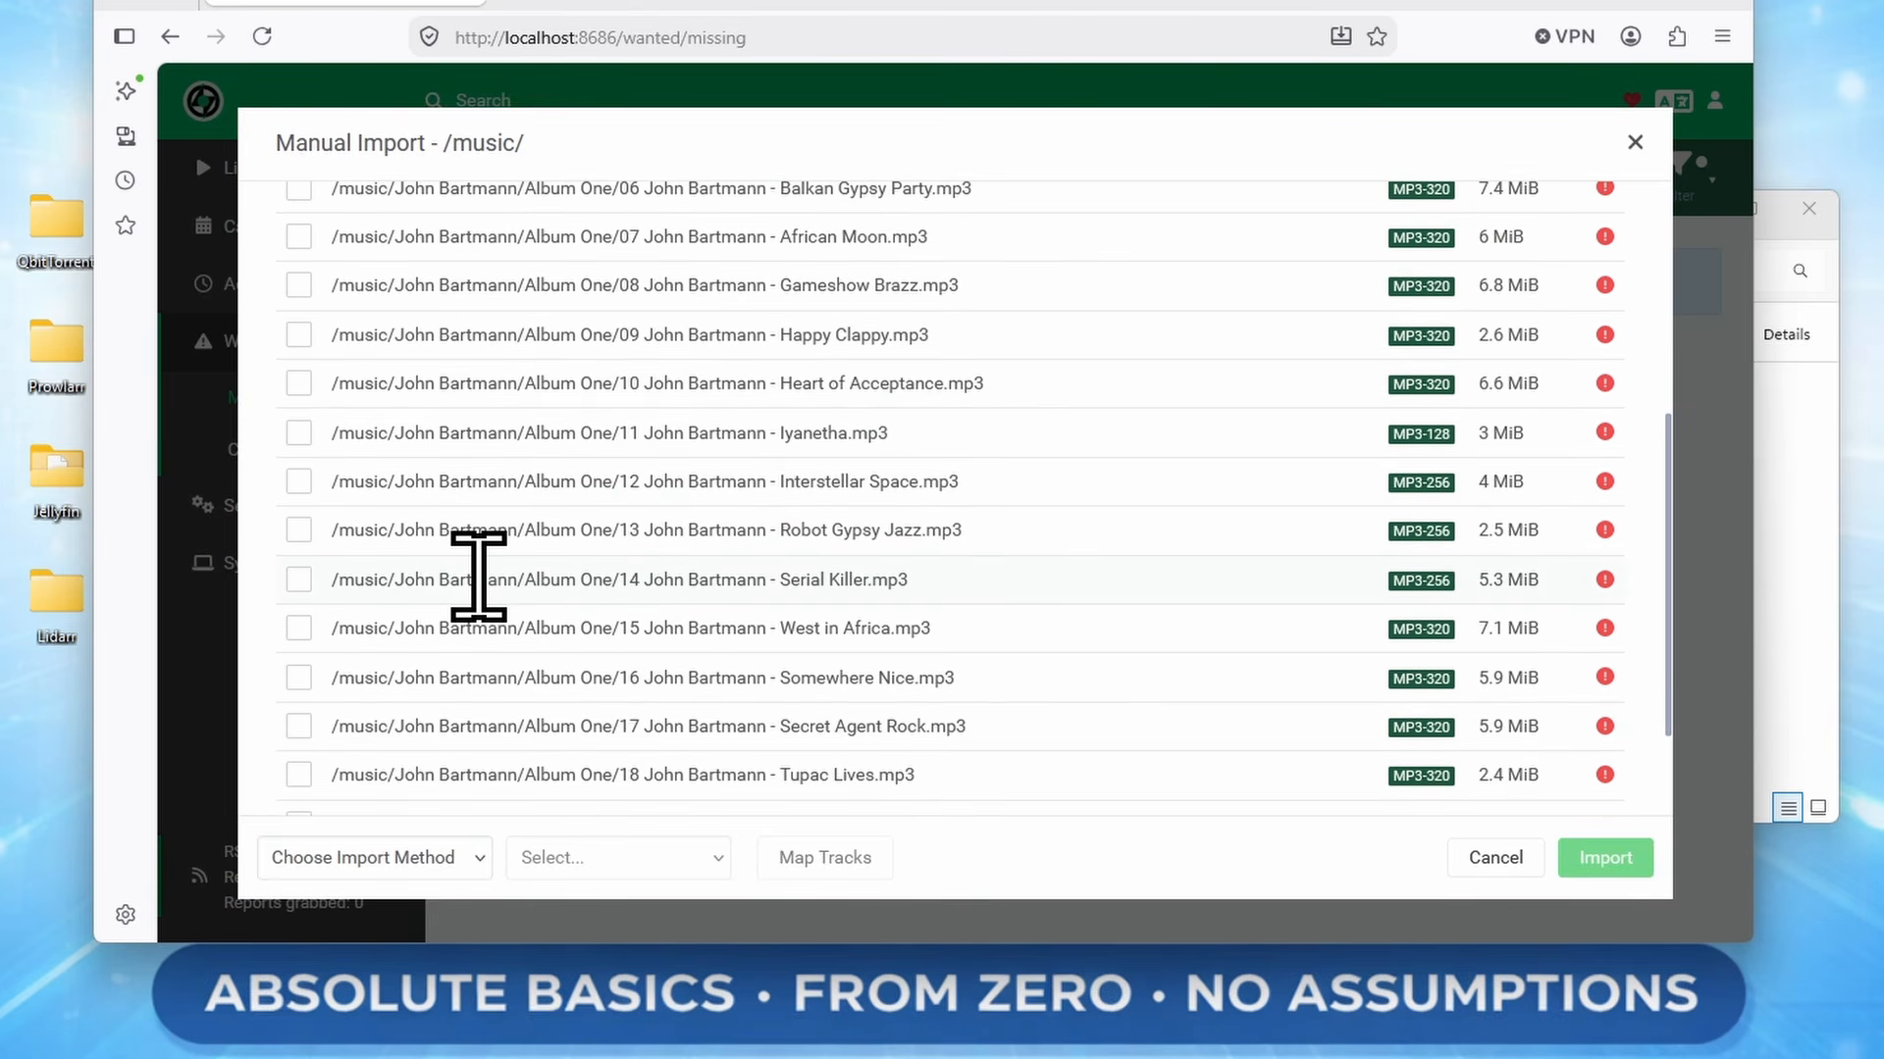
scroll(478, 577, "up", 4)
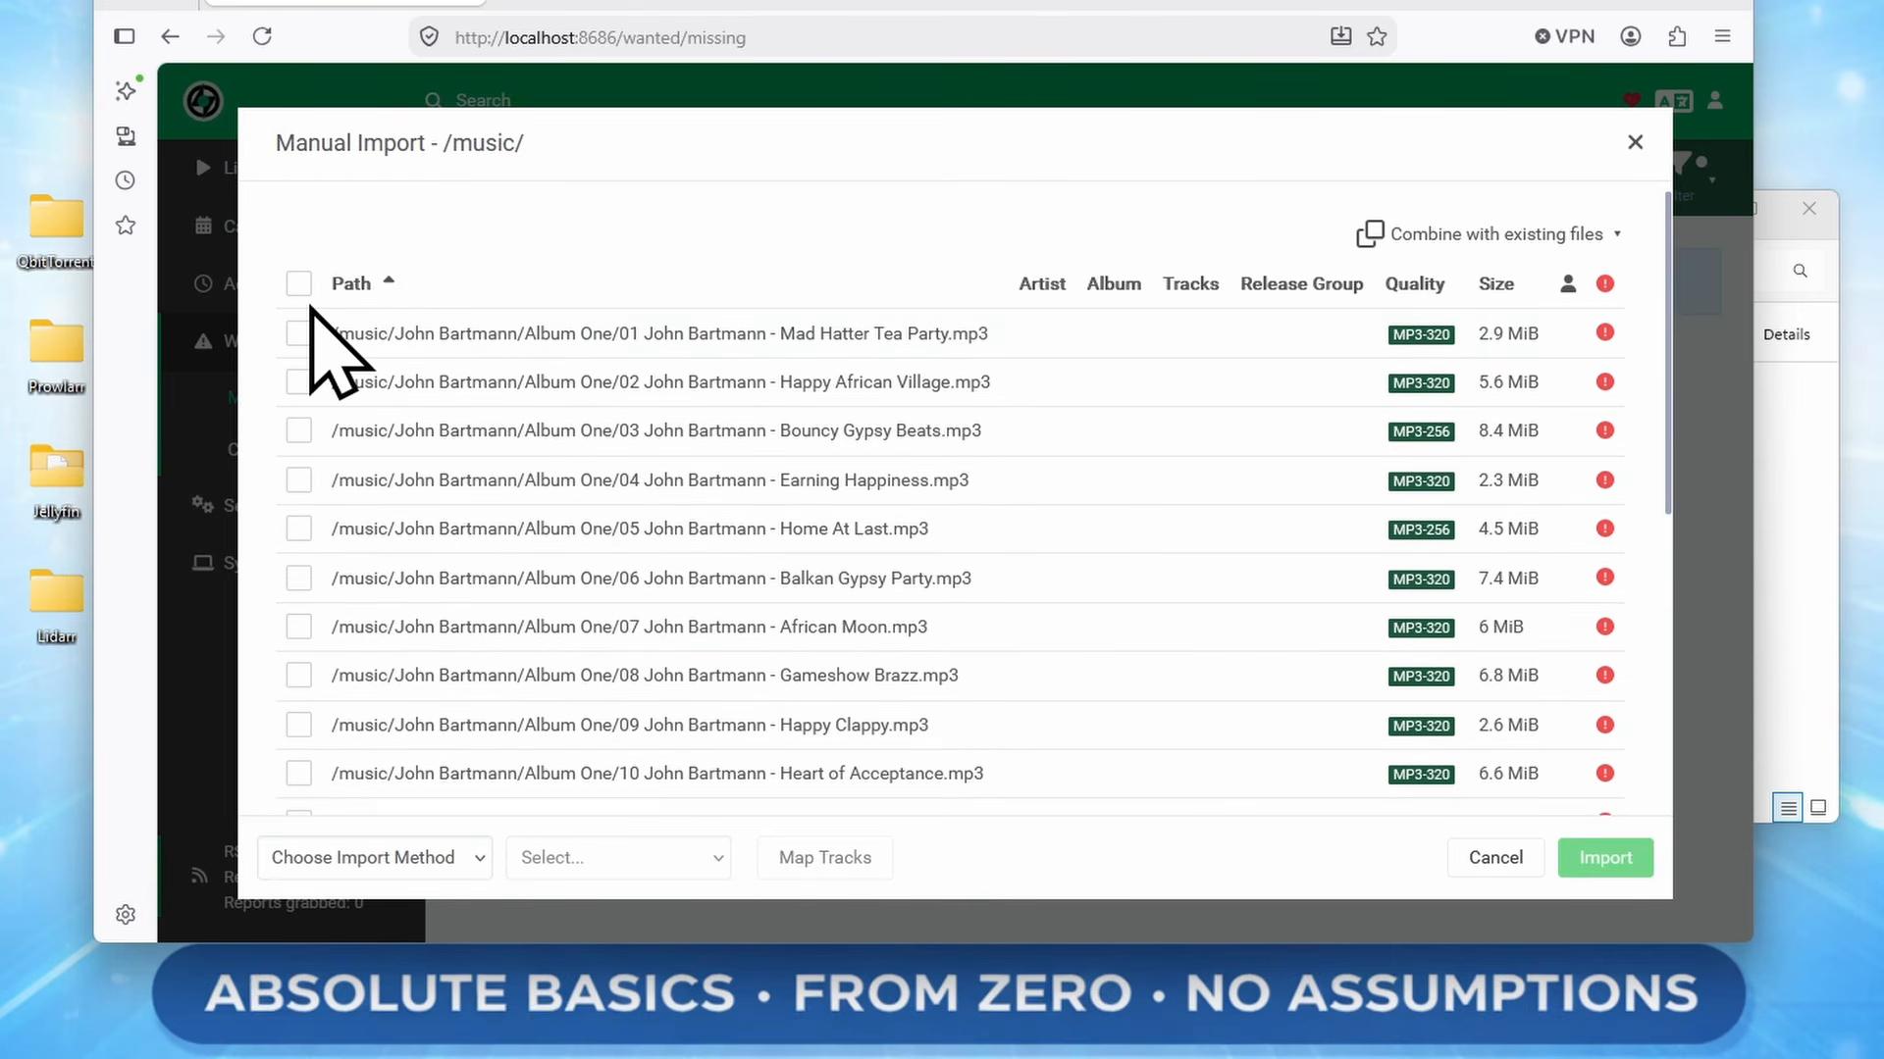